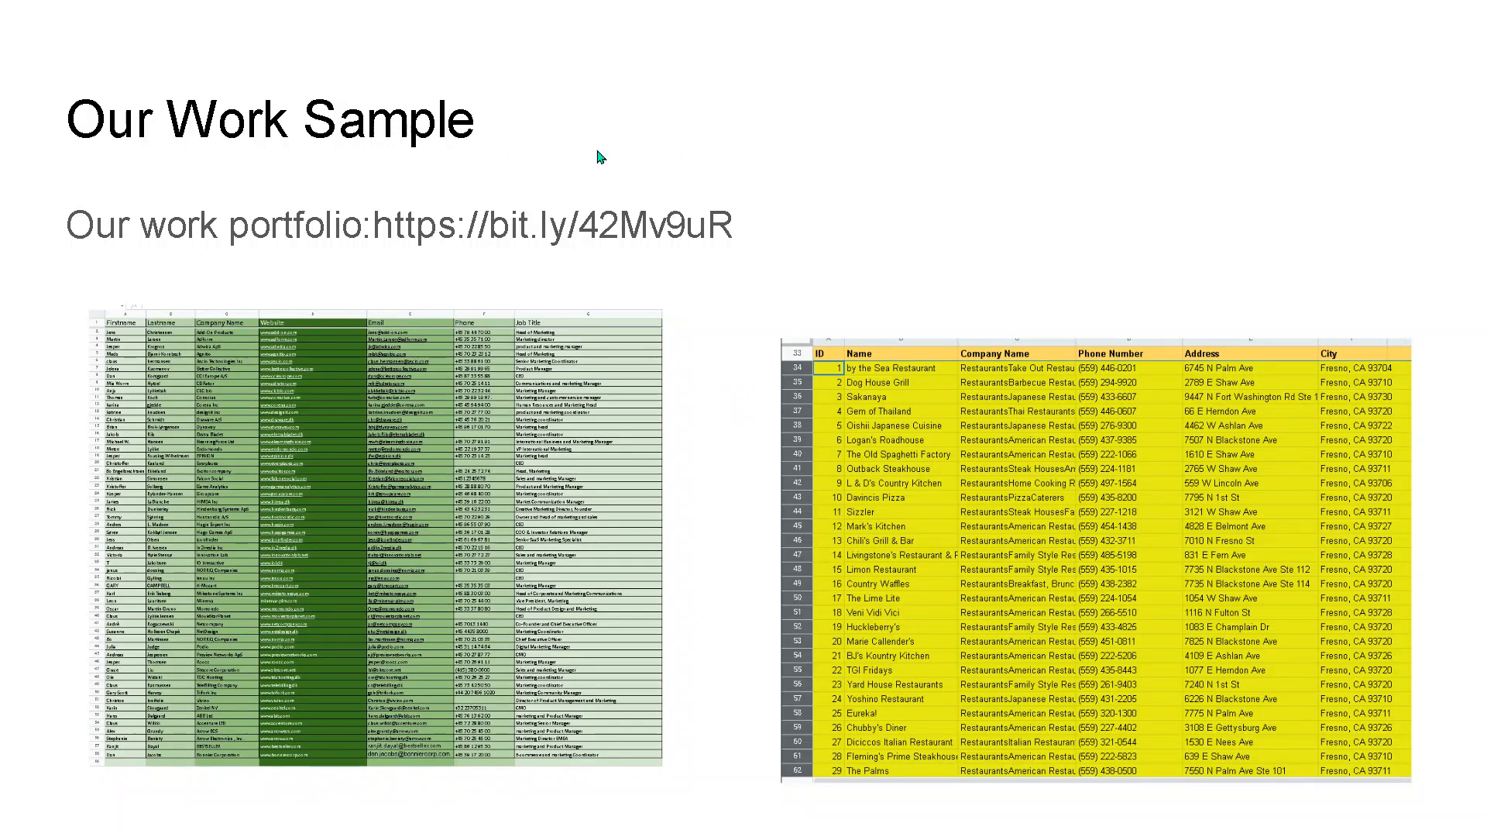
End the slideshow and return to the title slide of the Lead Generation presentation
key(Escape)
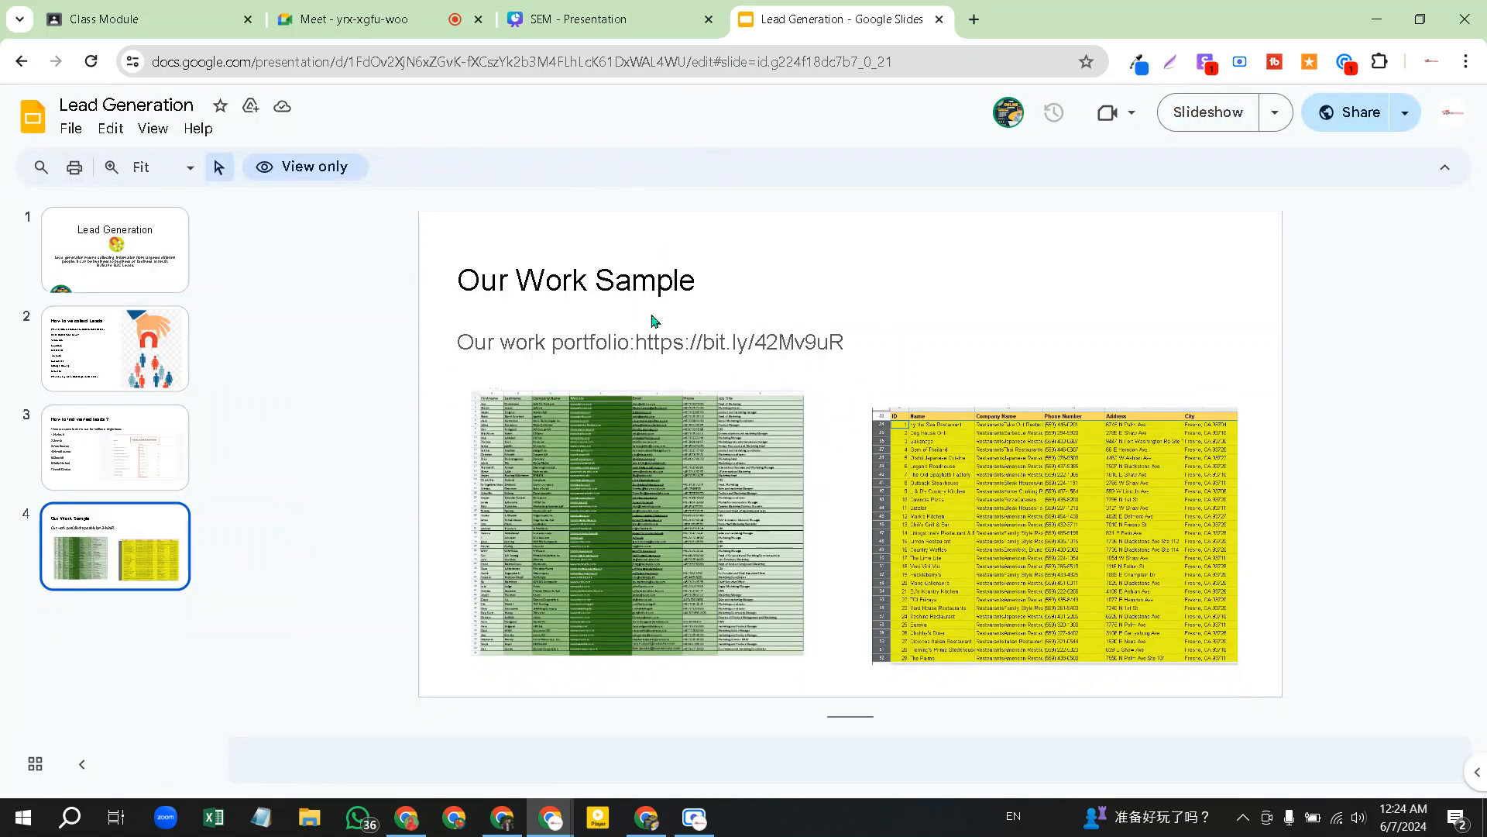
click(151, 241)
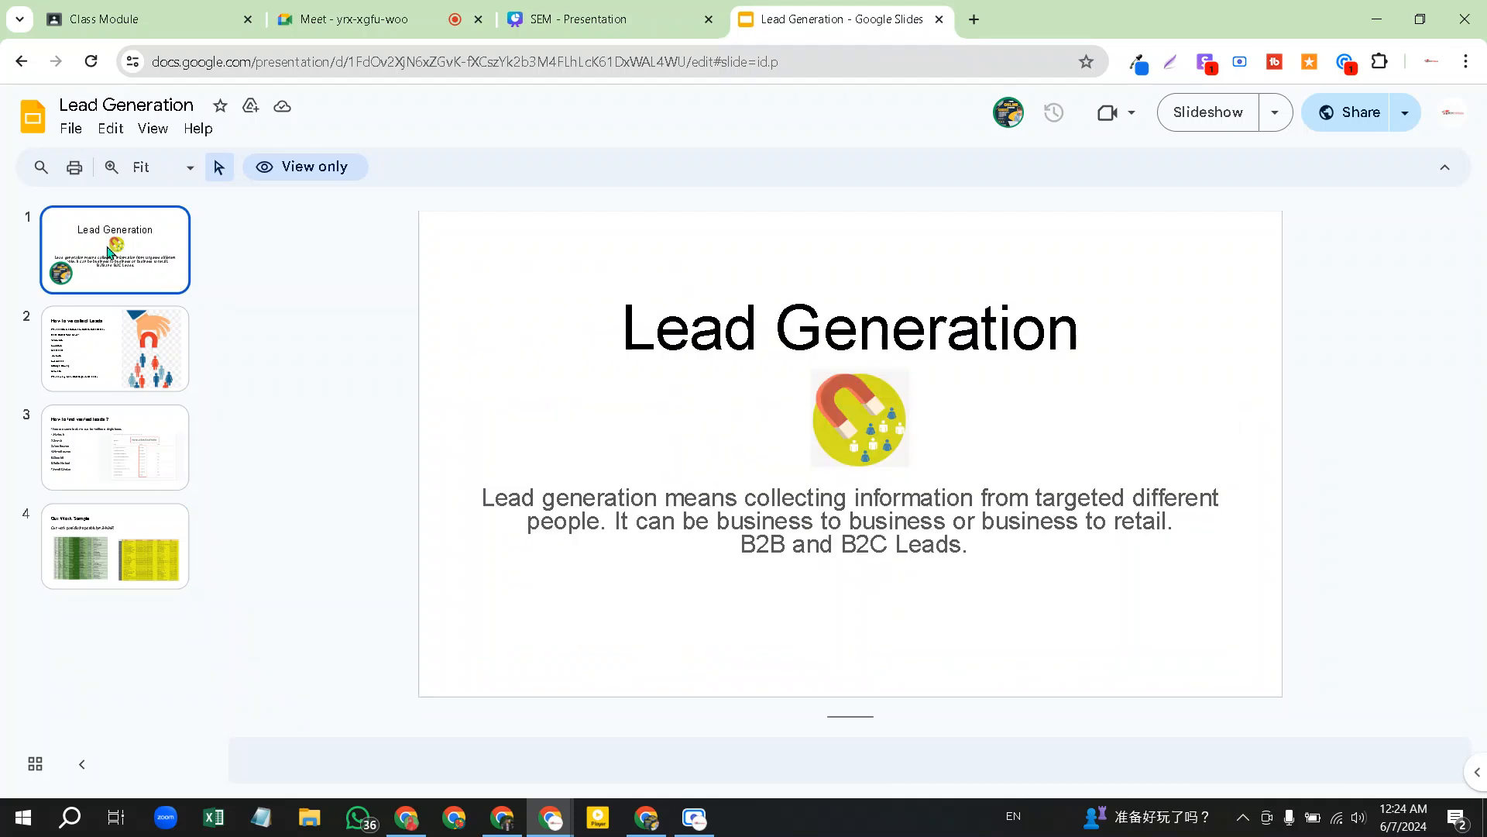
Open apollo.io in a new browser tab and look over its home page
click(976, 19)
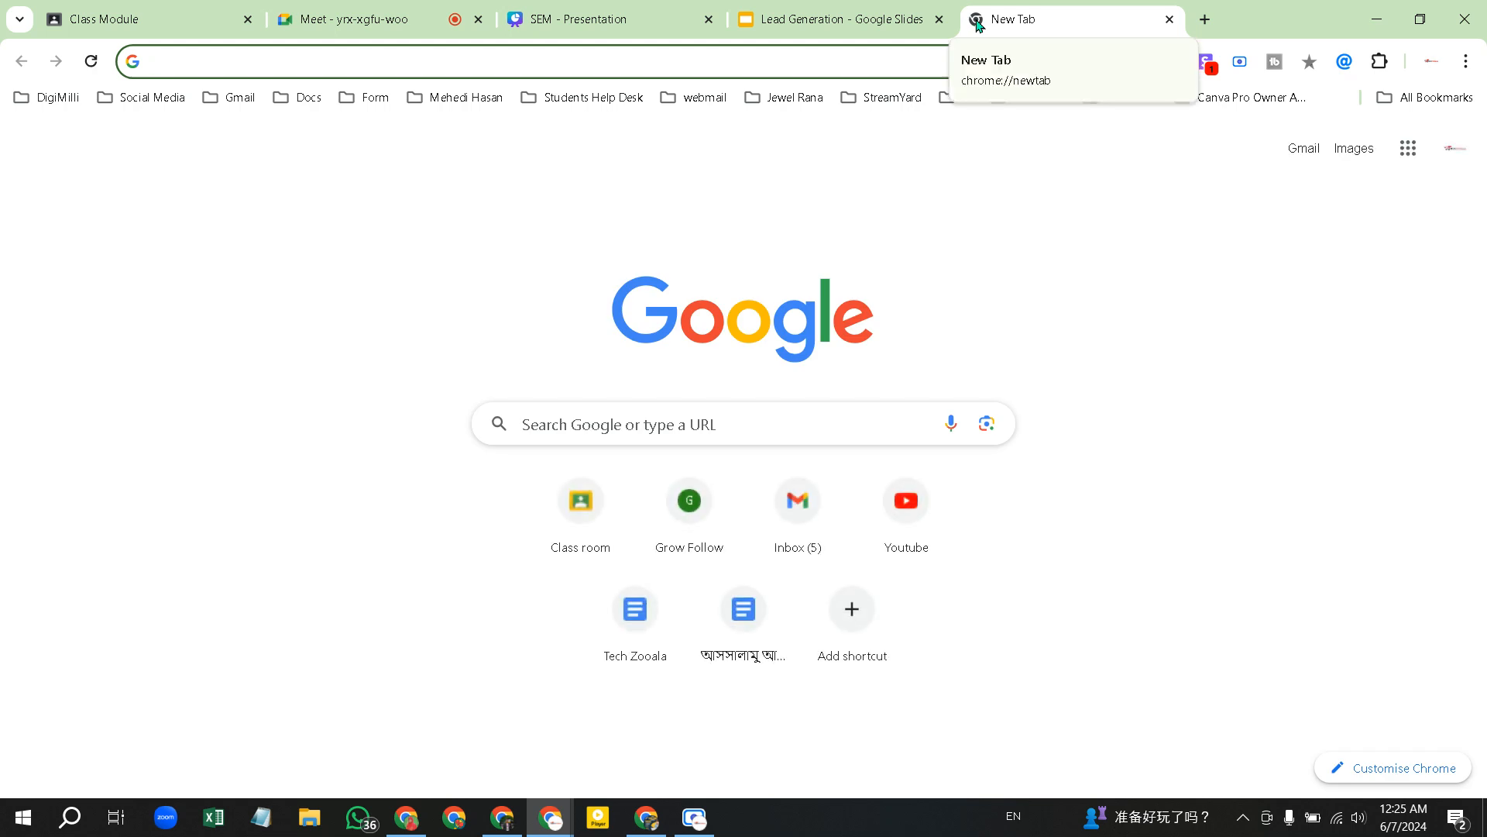
click(627, 61)
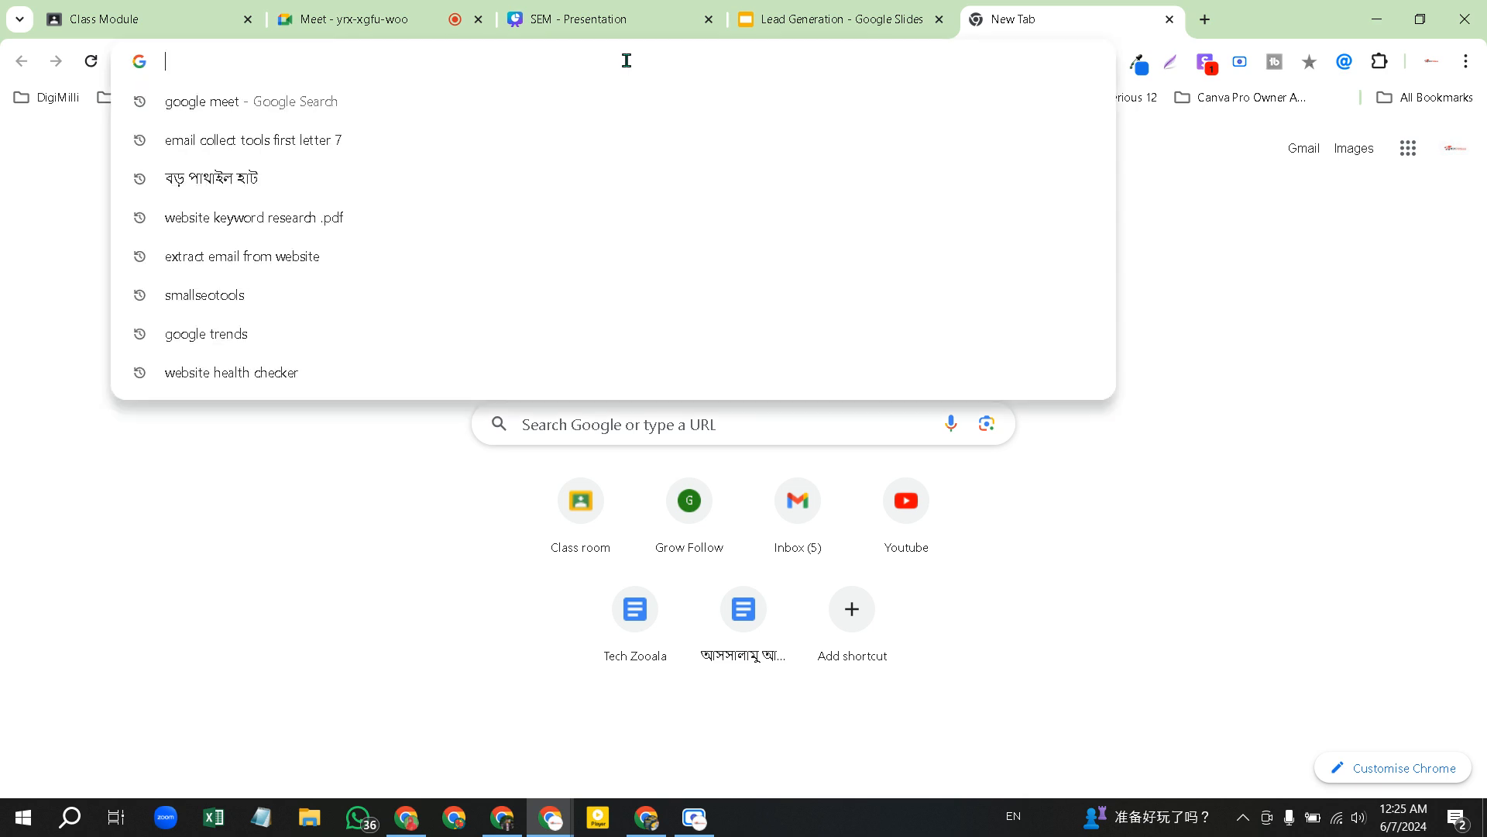
text(apol)
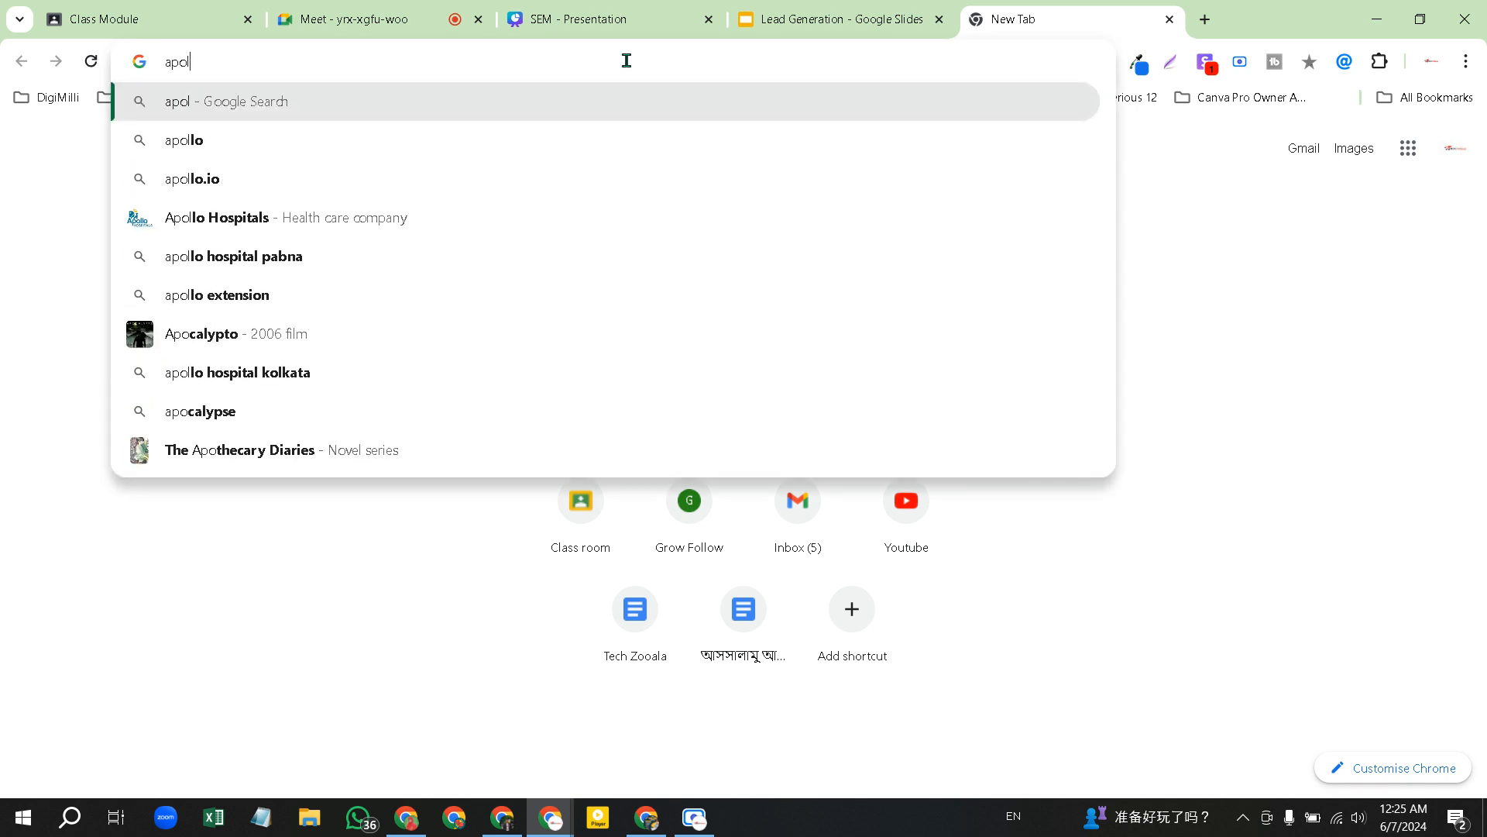
text(lo.io)
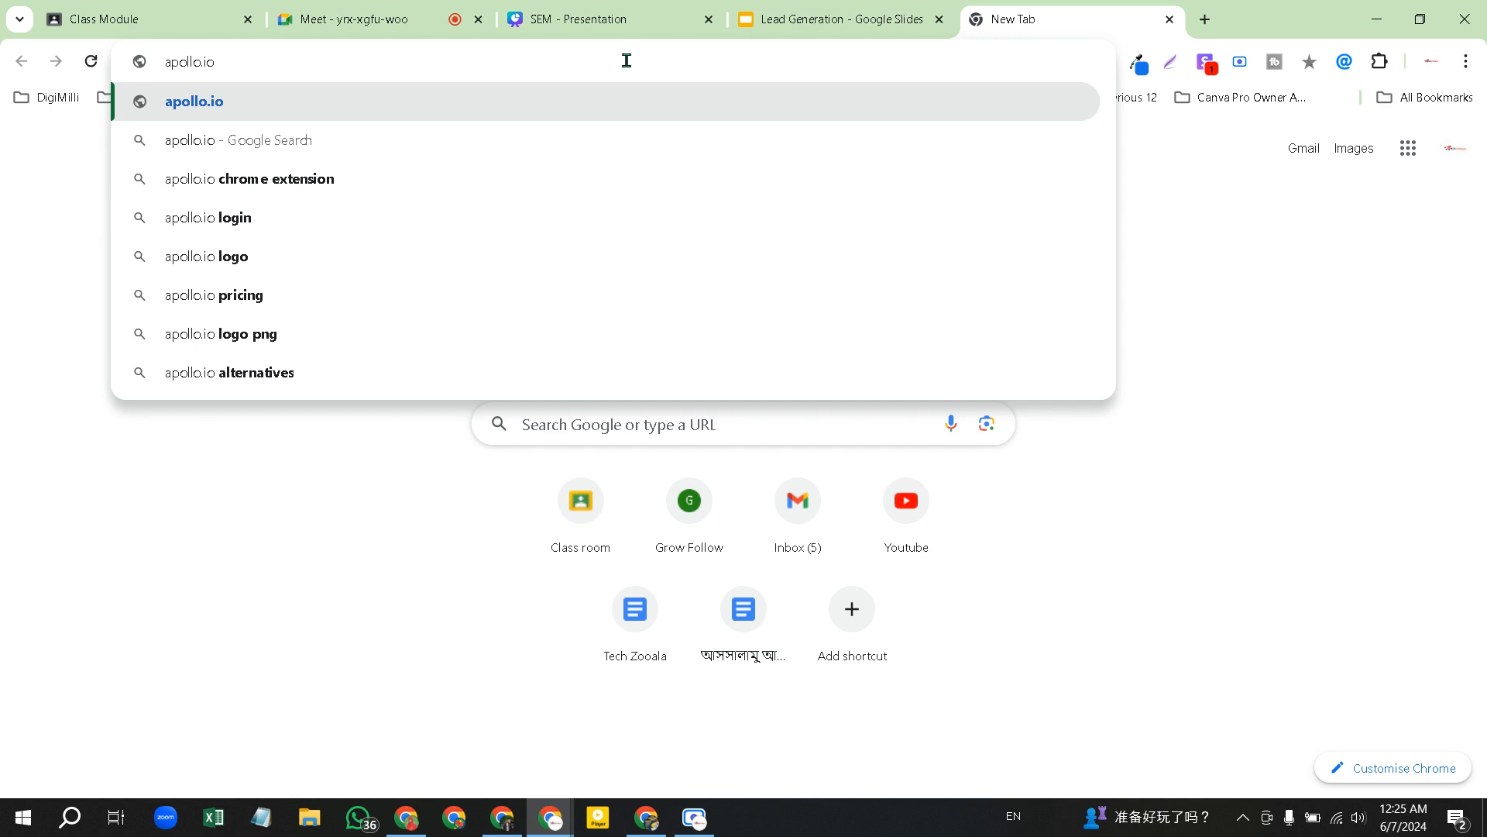
key(Return)
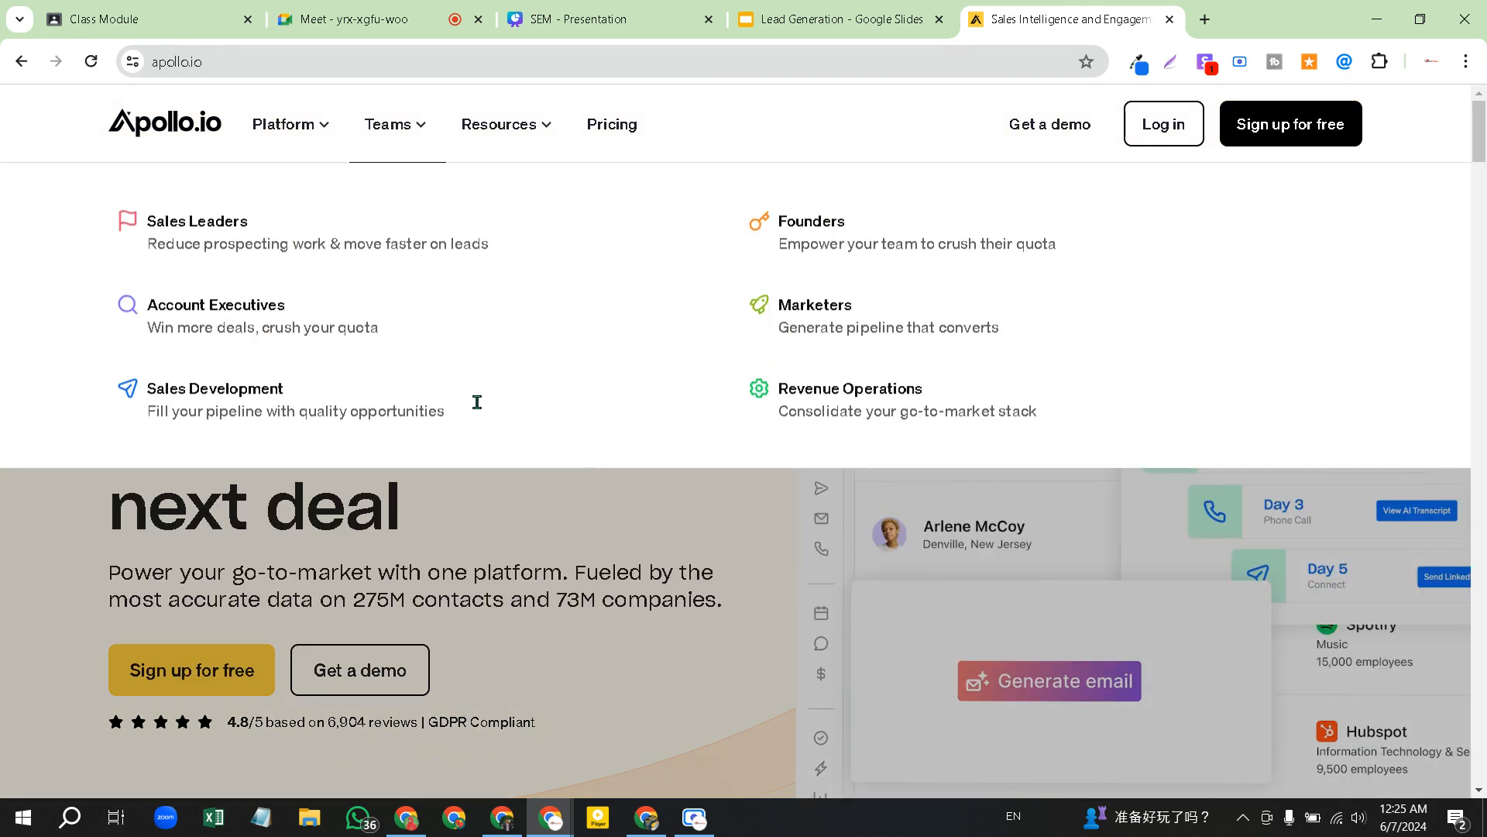
scroll(387, 608, down, 8)
scroll(364, 388, up, 8)
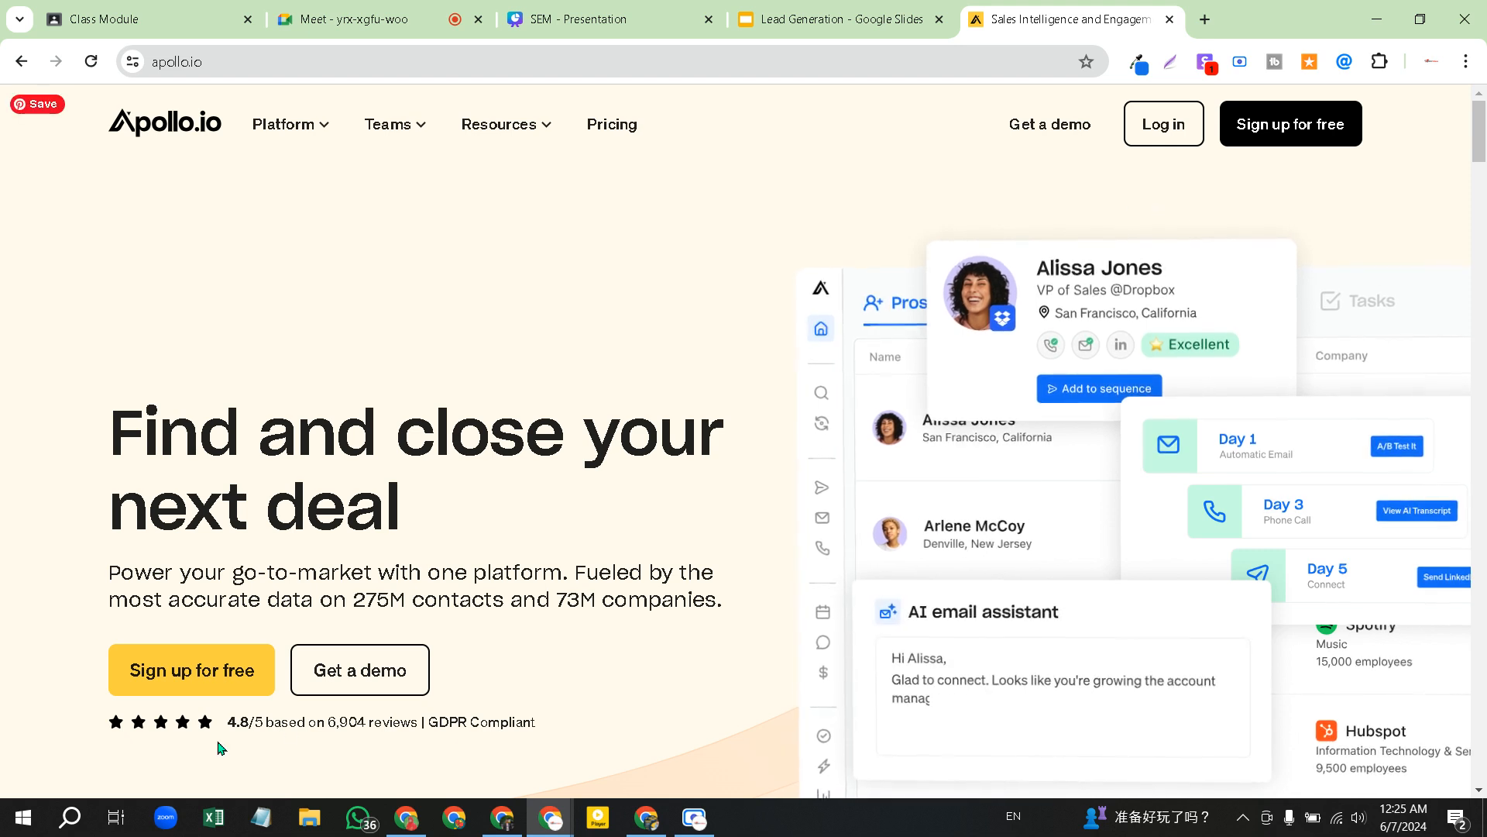
click(225, 680)
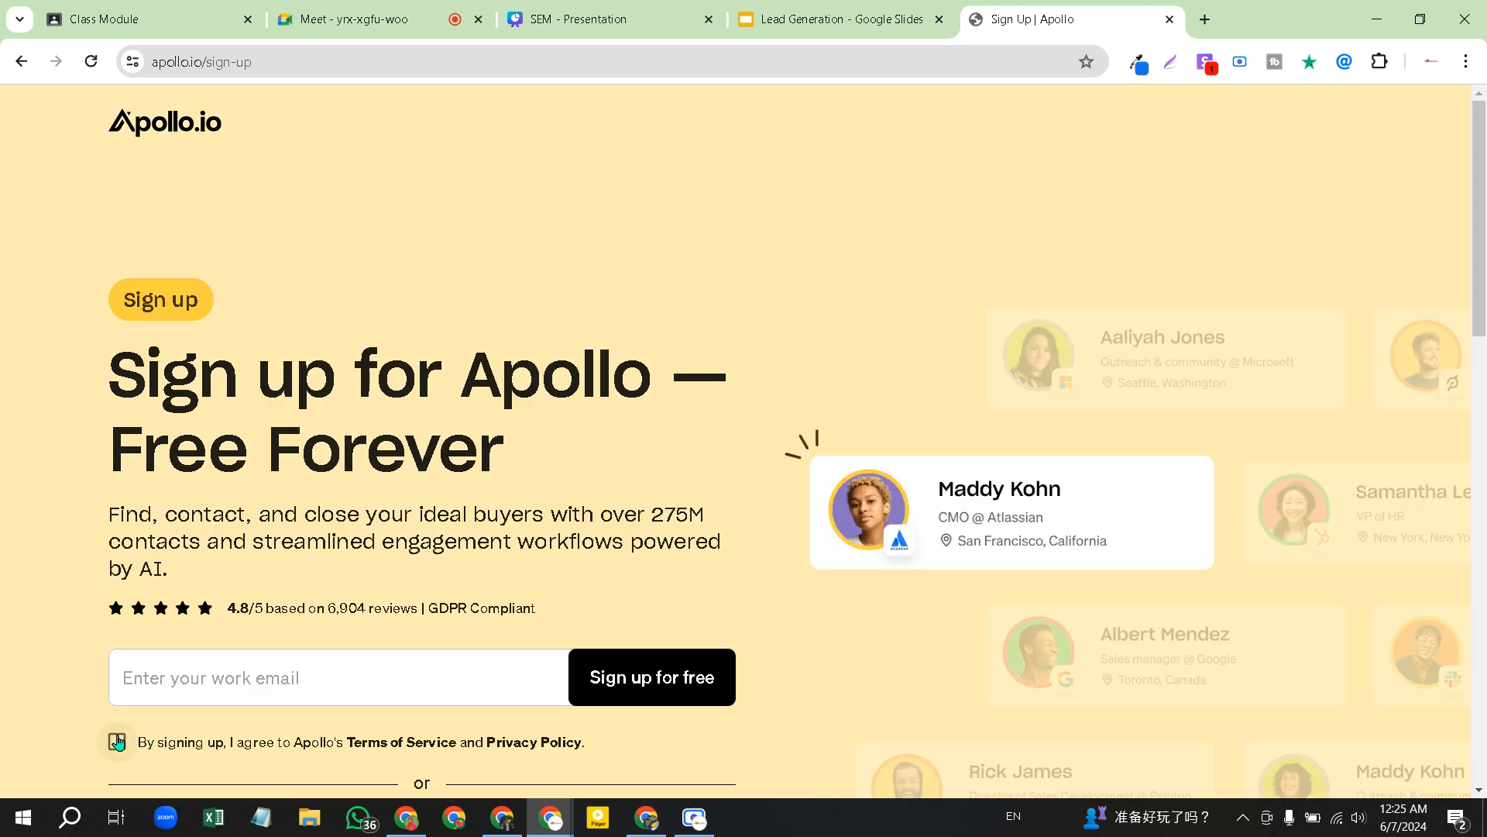
scroll(233, 750, down, 1)
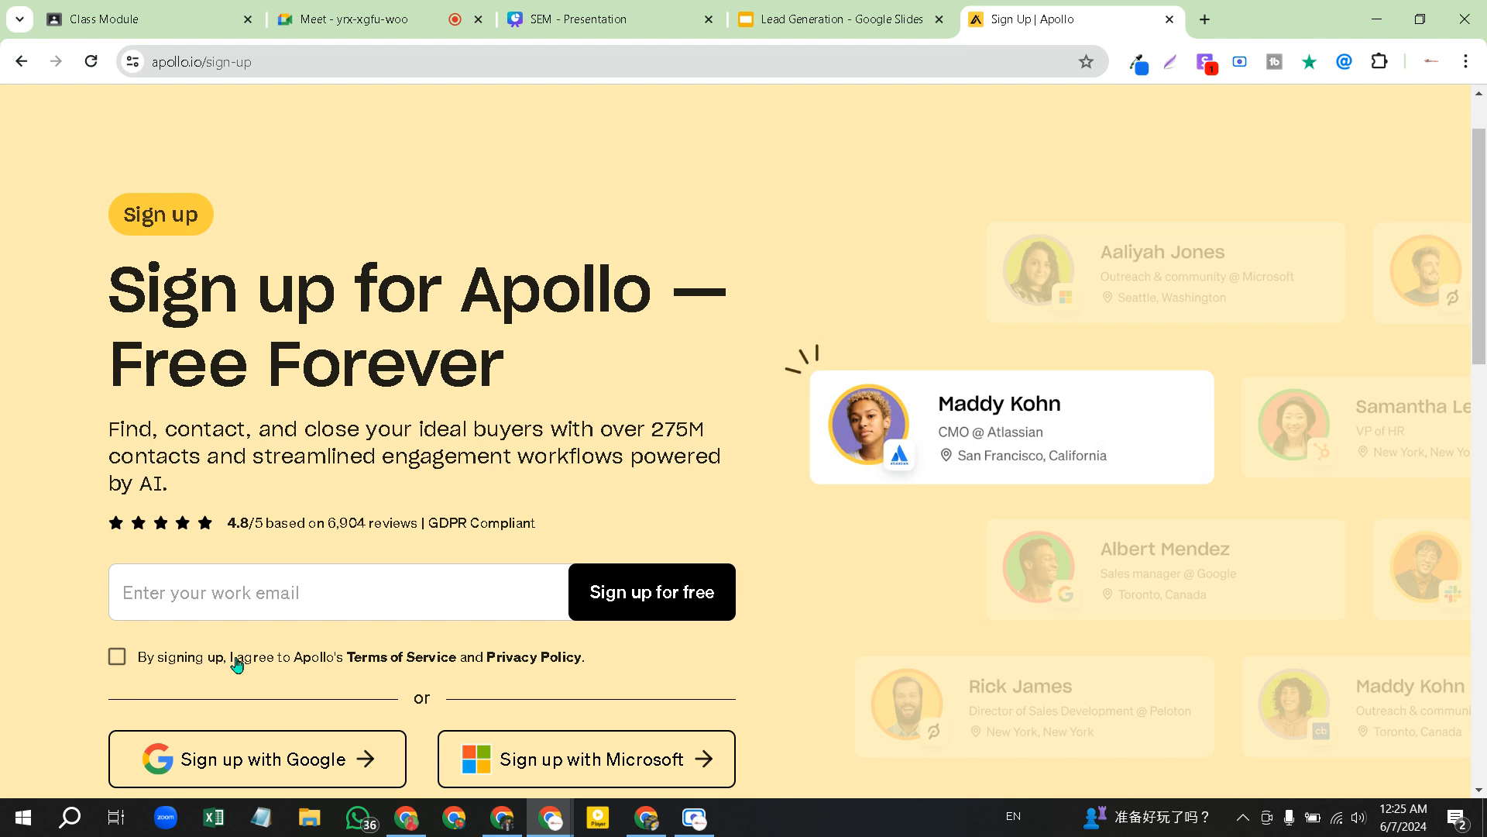
scroll(462, 425, up, 1)
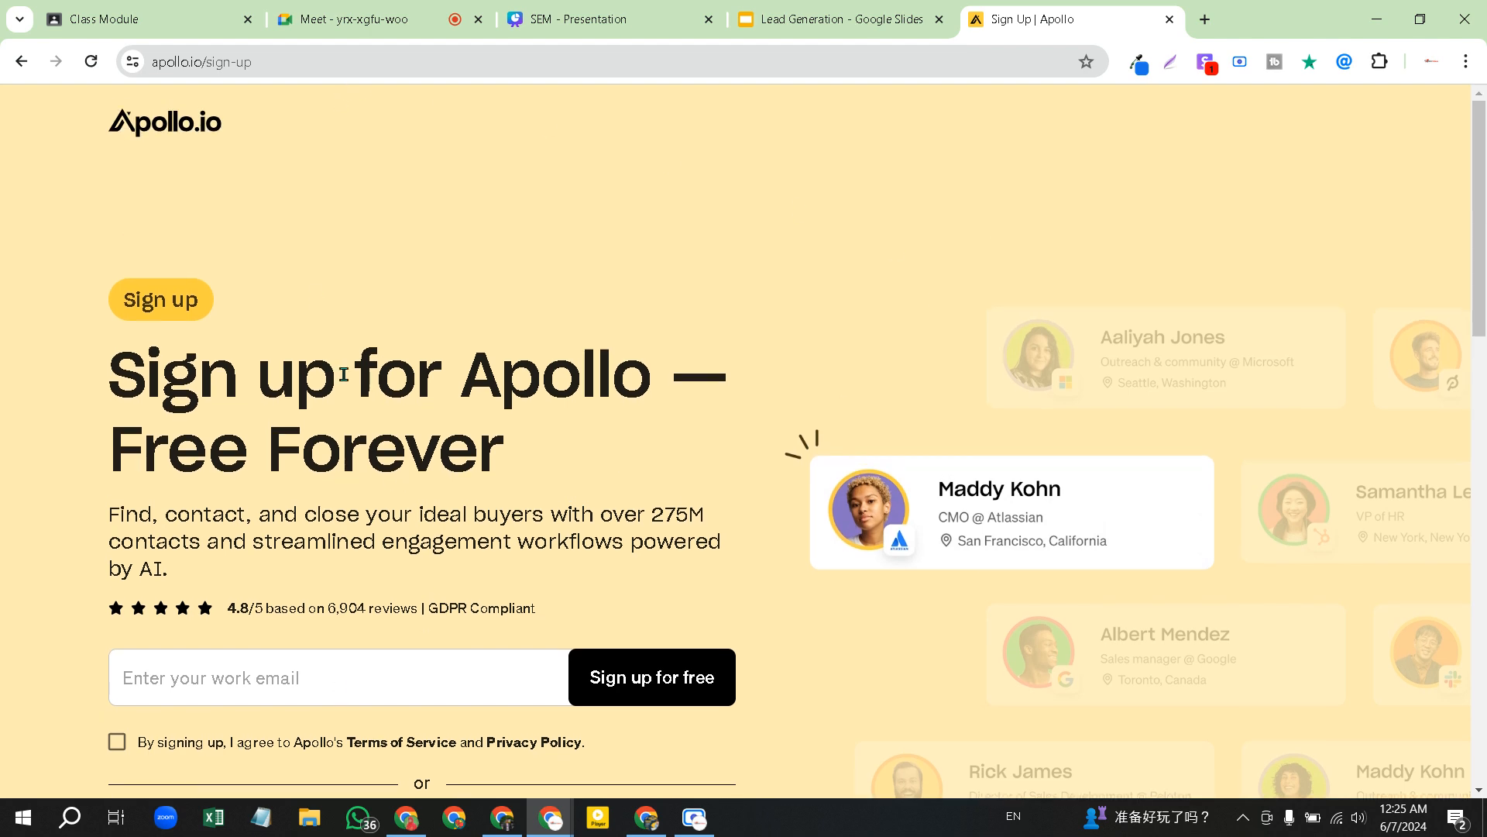
click(21, 61)
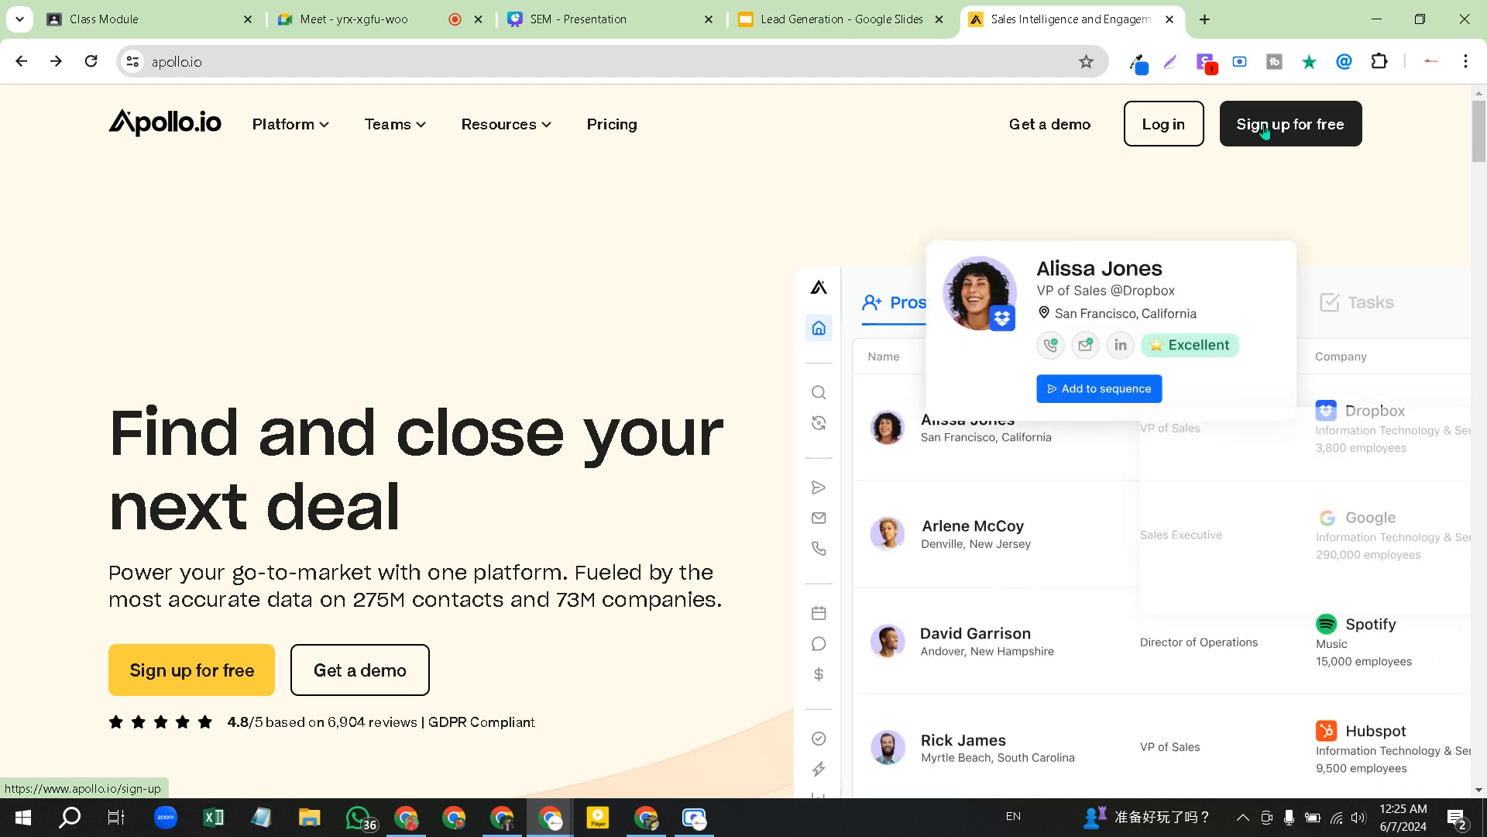
Agree to the terms and sign up for Apollo for free with the existing Google account, approving the sign-in
click(1267, 132)
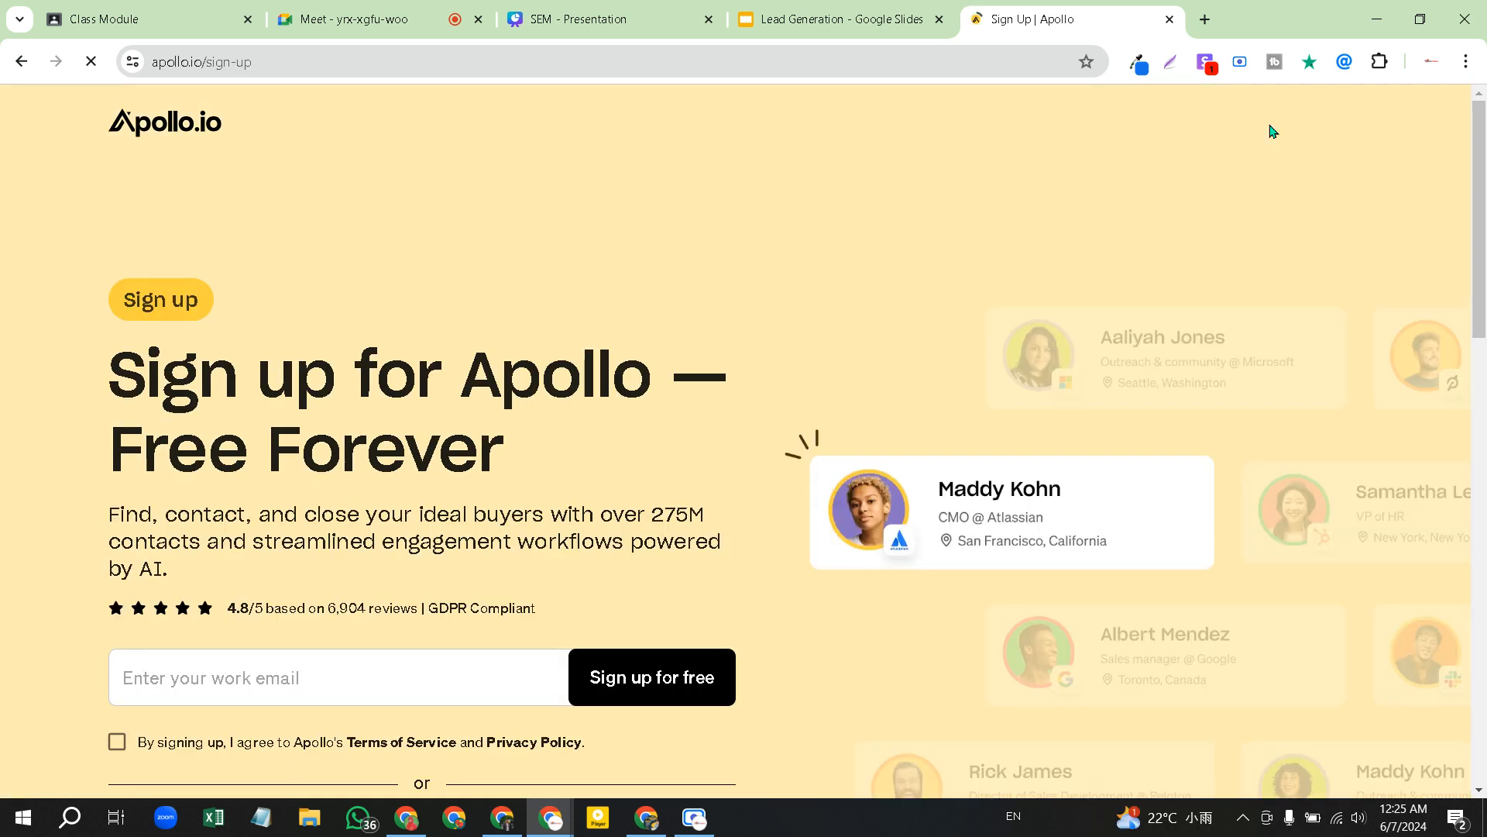
scroll(496, 639, down, 3)
click(117, 547)
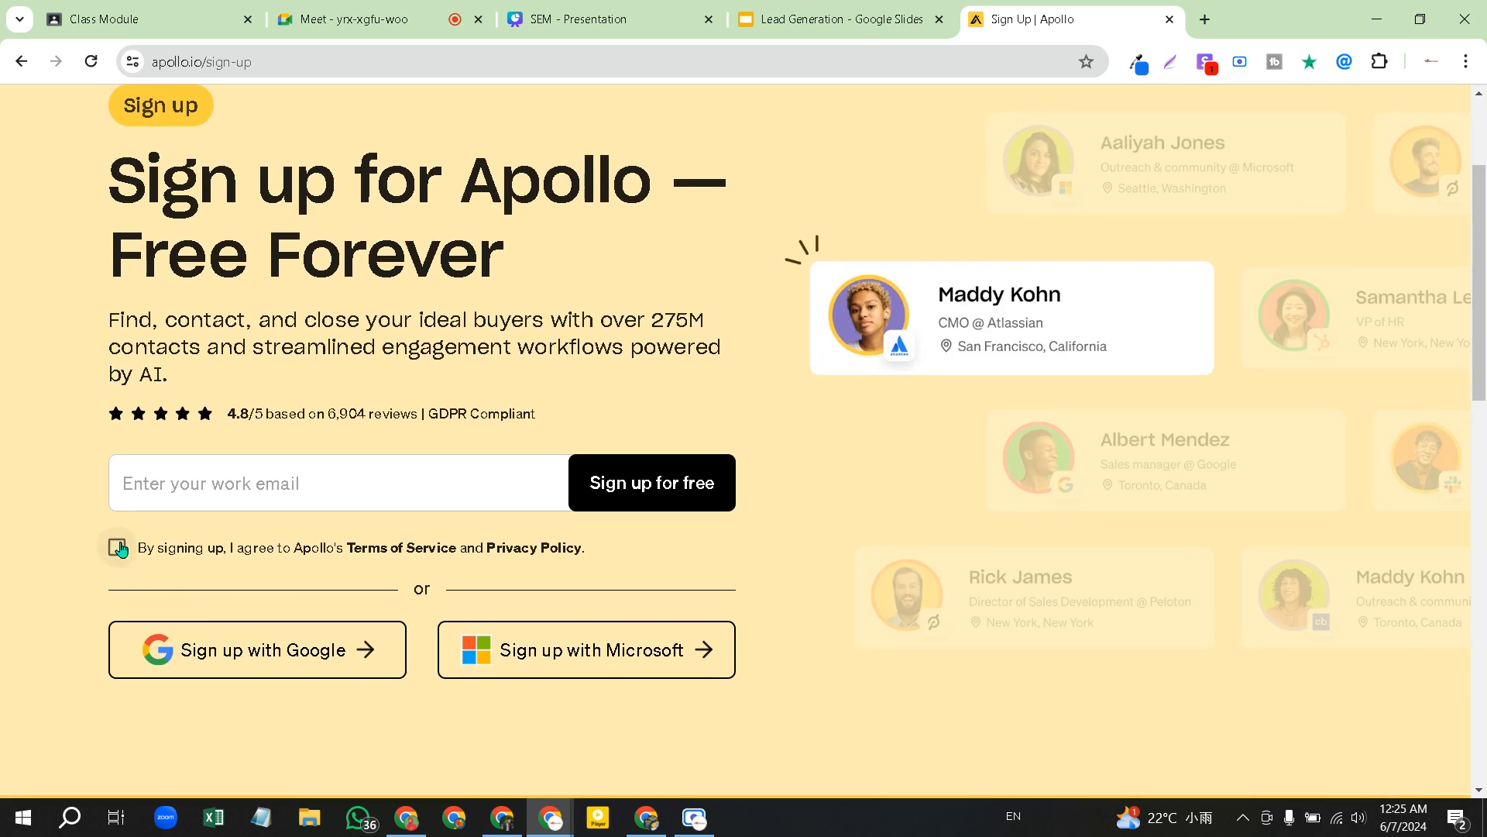
click(361, 664)
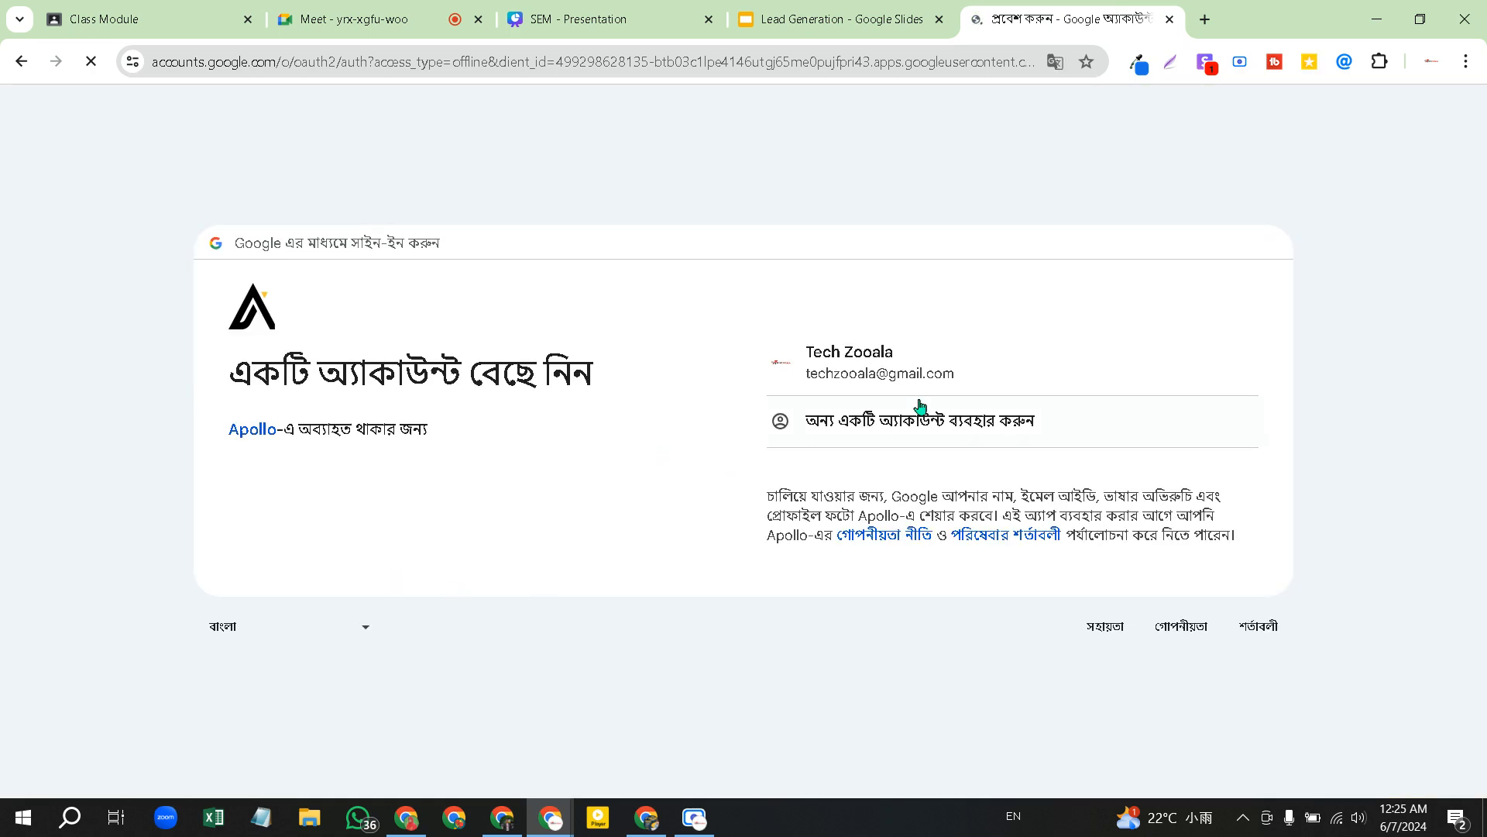
click(910, 385)
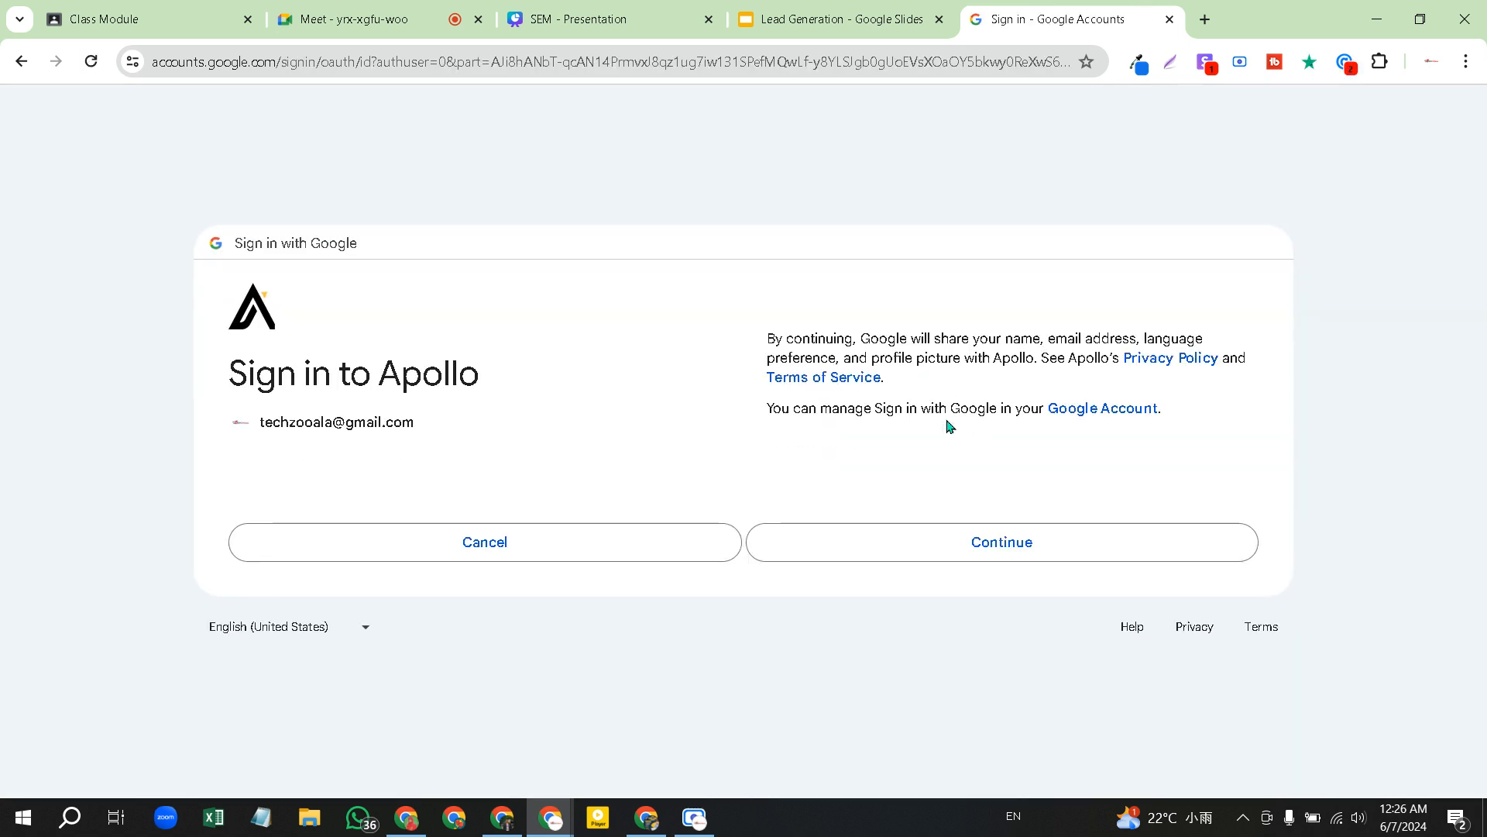
click(1041, 538)
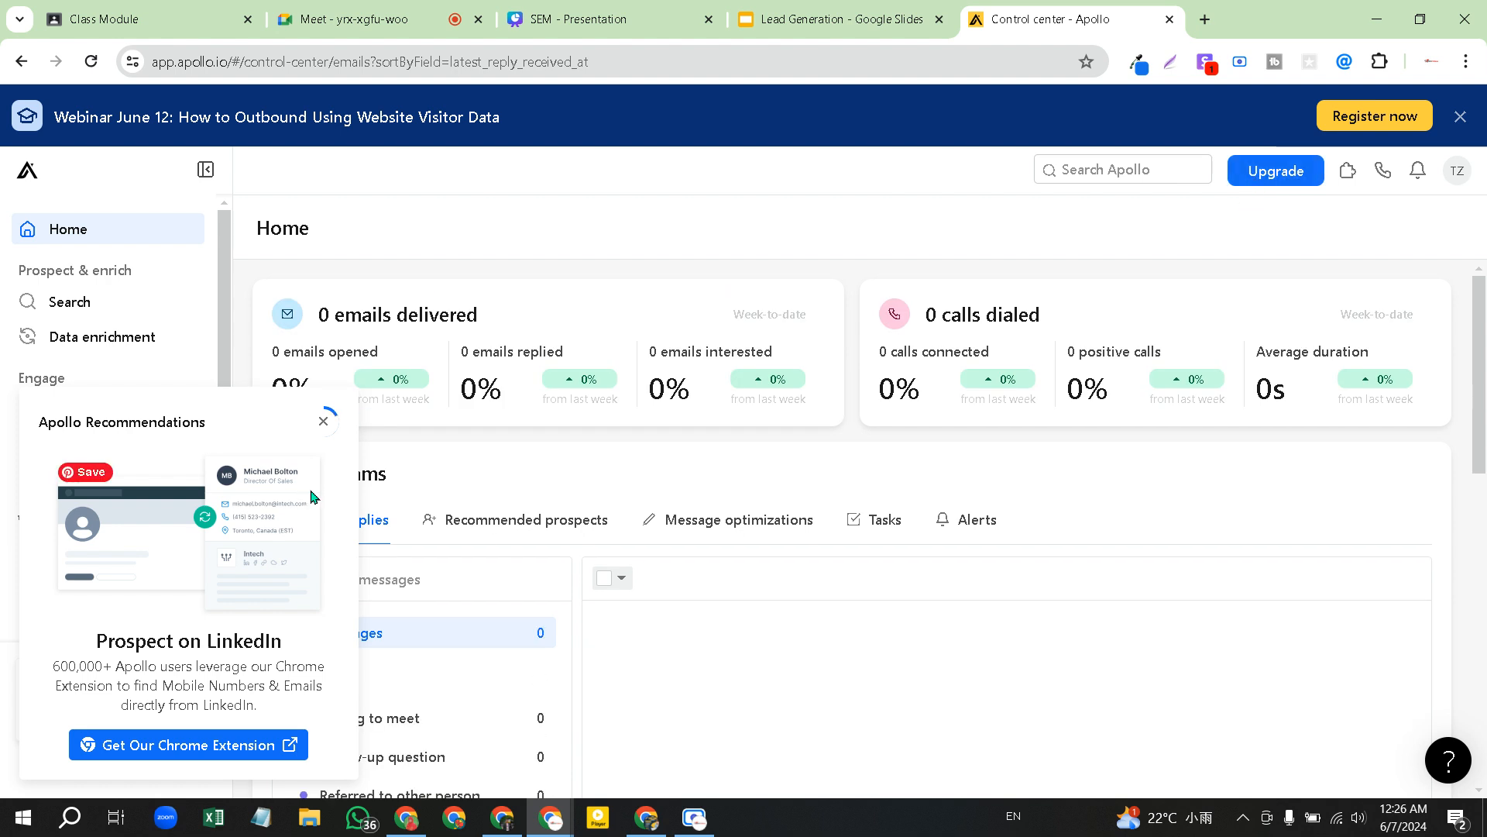
Dismiss the Chrome extension recommendation and open the people search, acknowledging the advanced filter tip
click(322, 423)
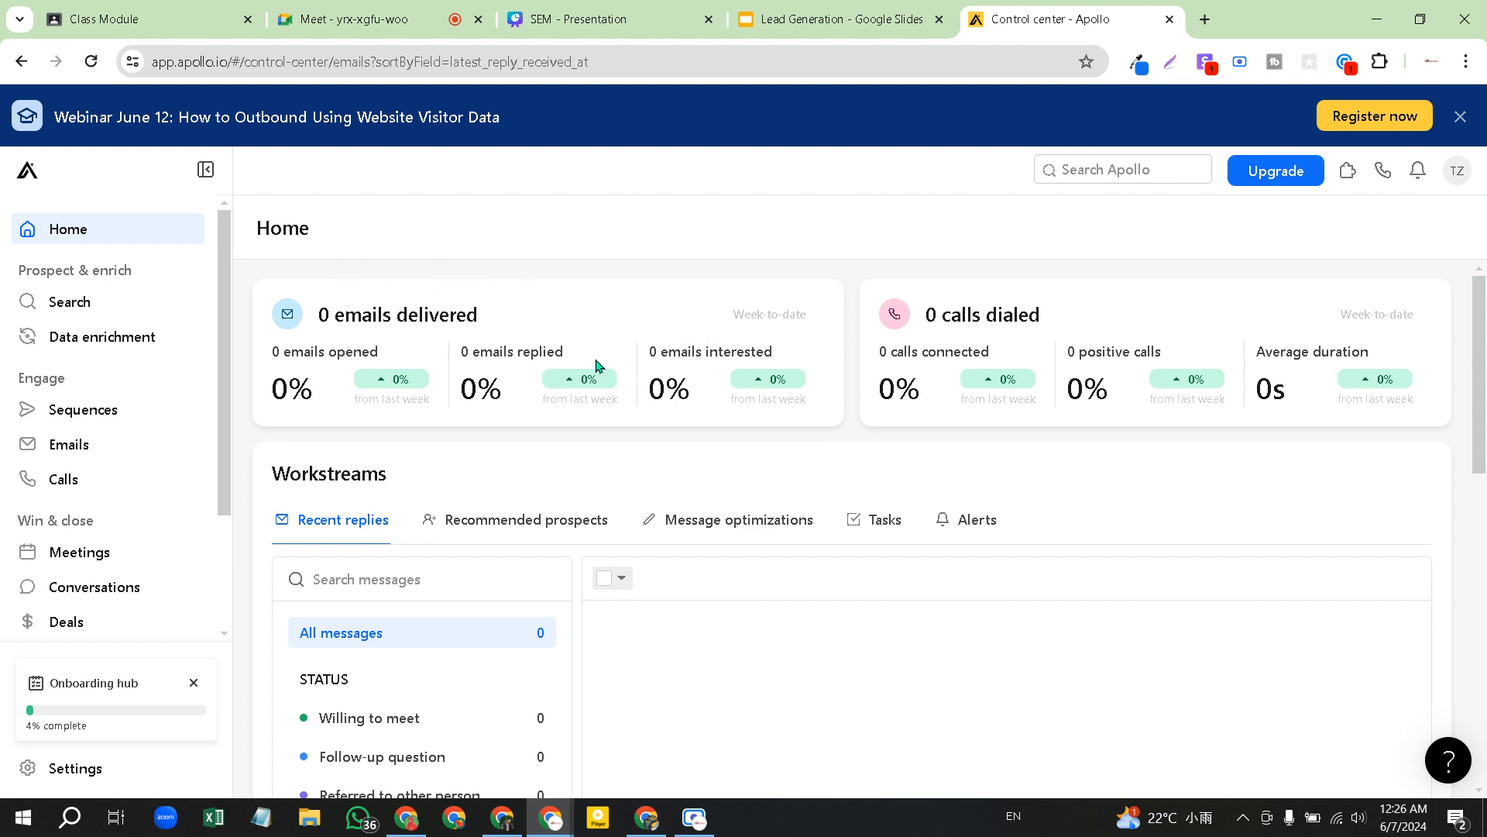
scroll(323, 343, down, 1)
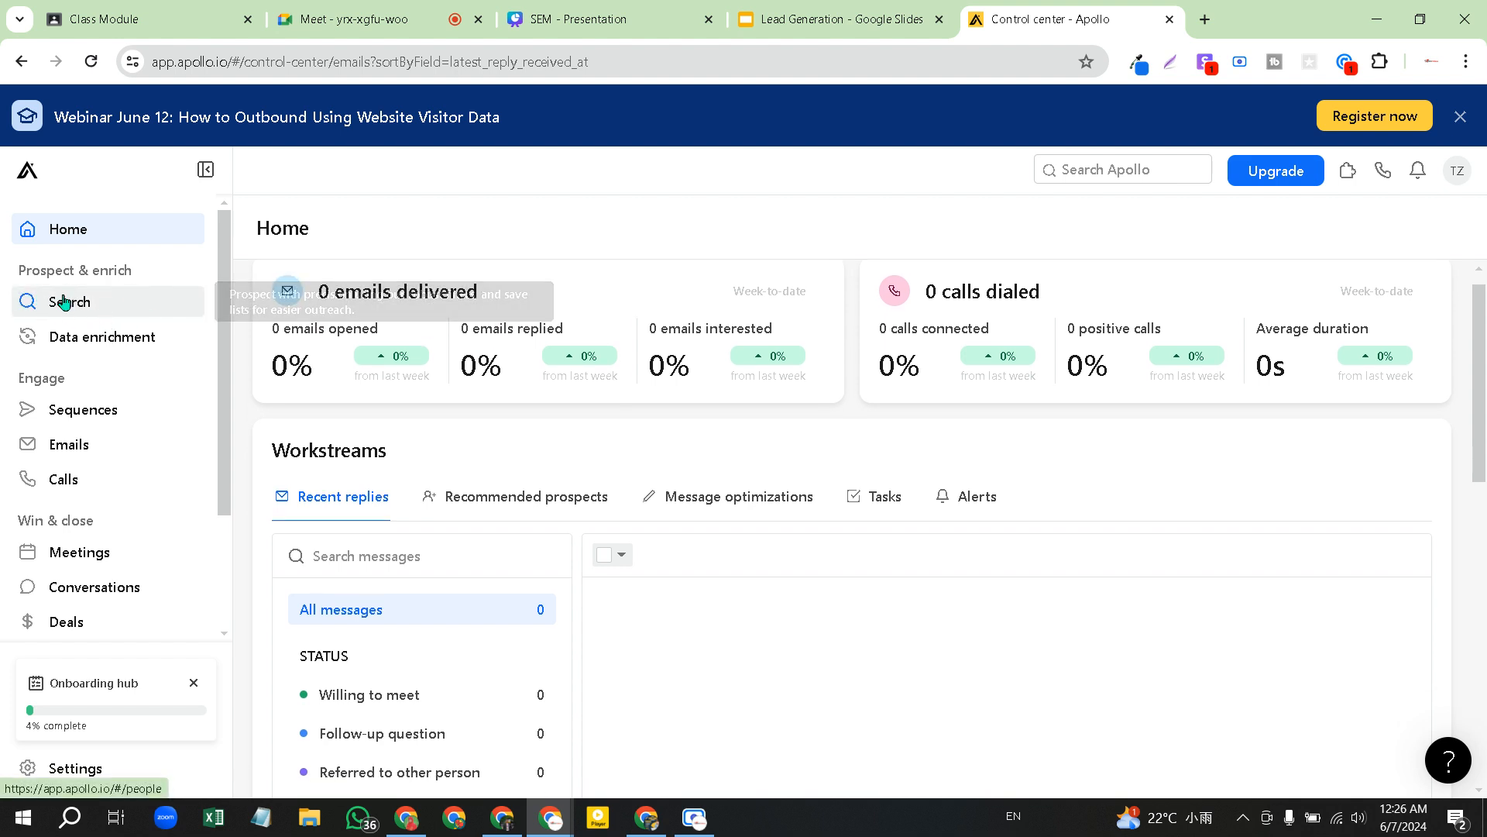
click(68, 301)
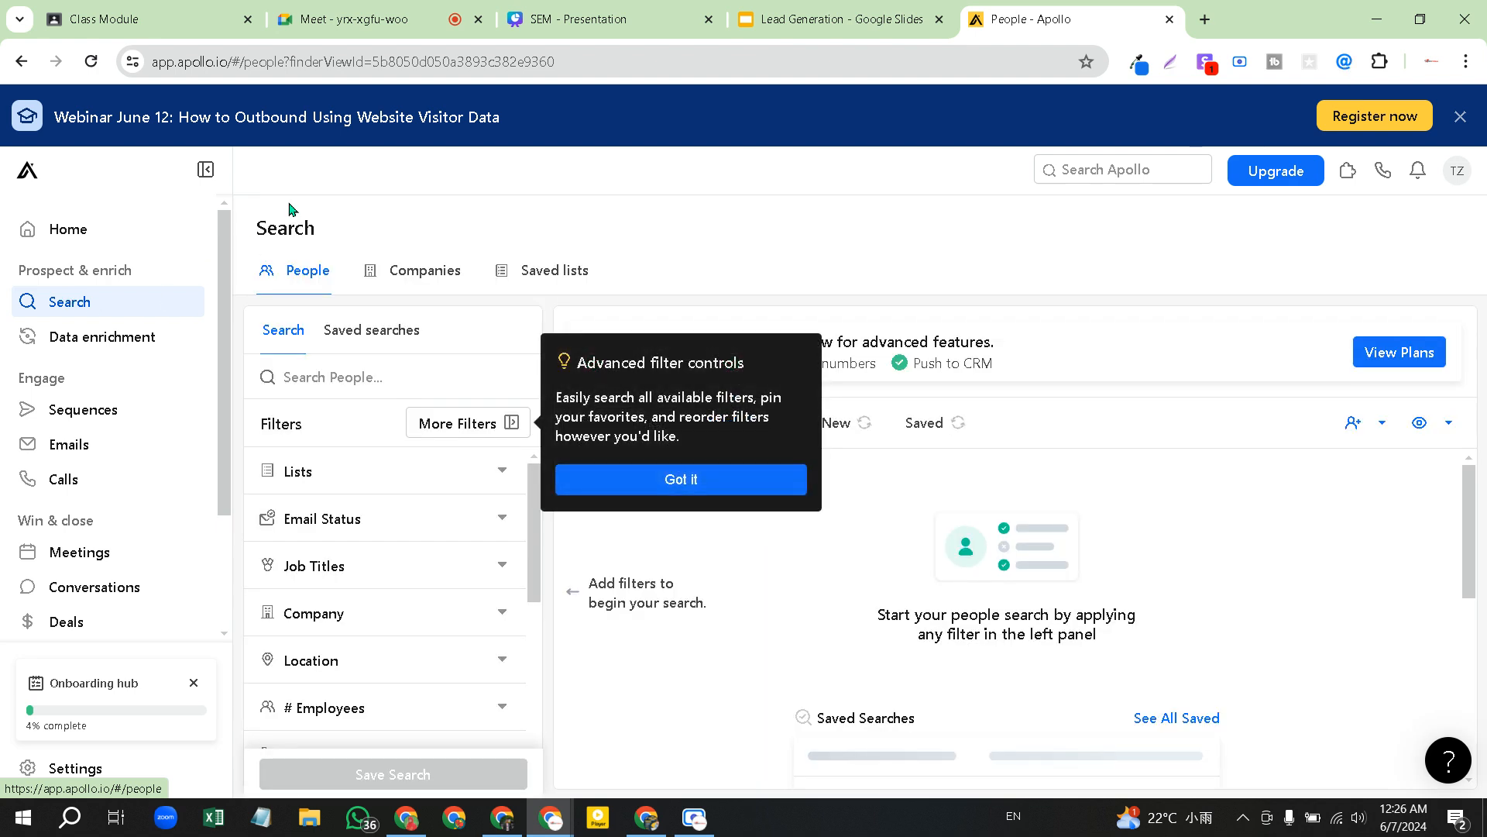
click(697, 484)
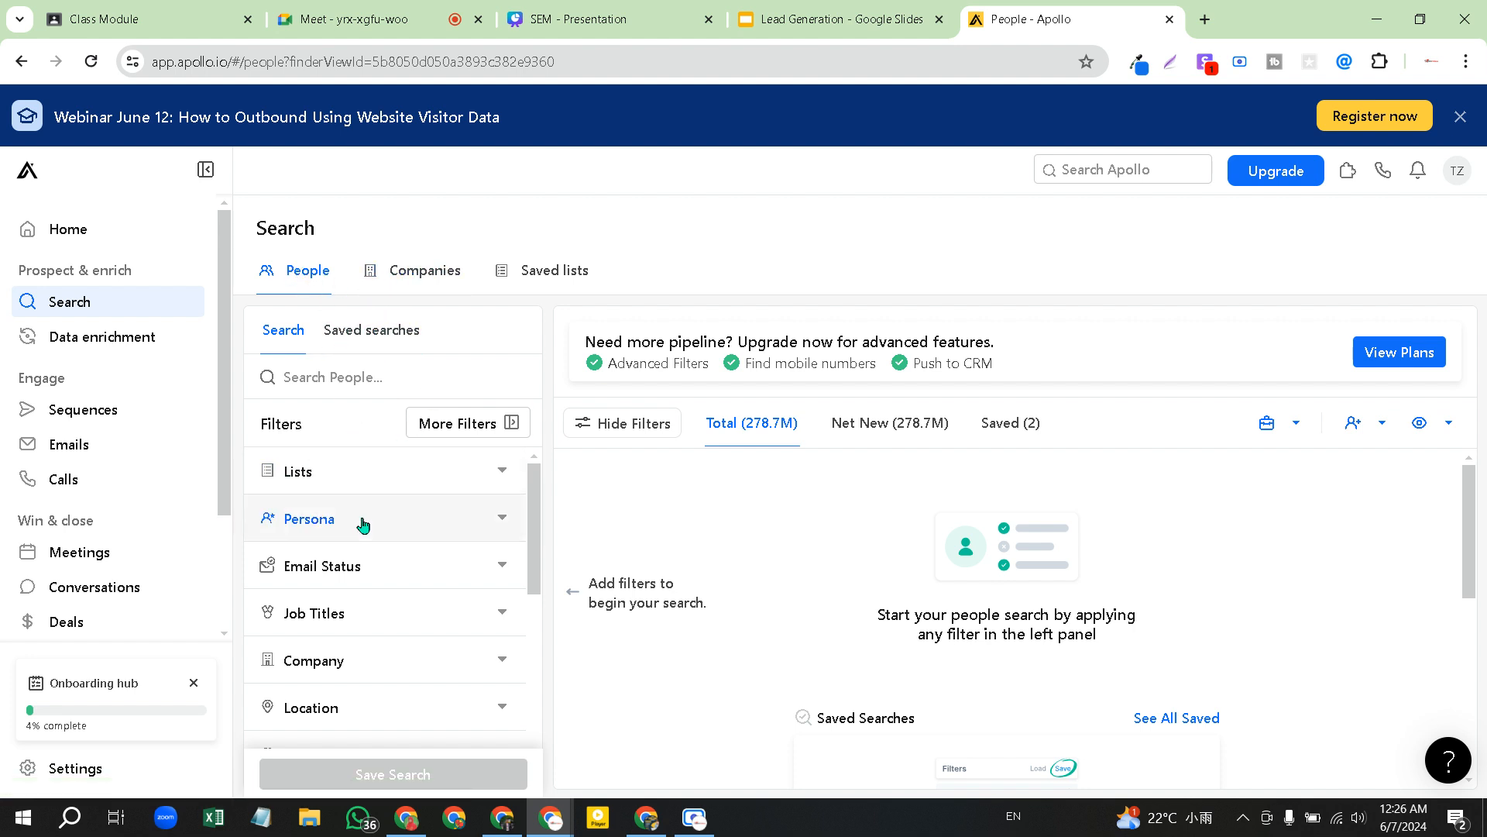
Look through the full list of filters available for the people search
scroll(358, 521, down, 2)
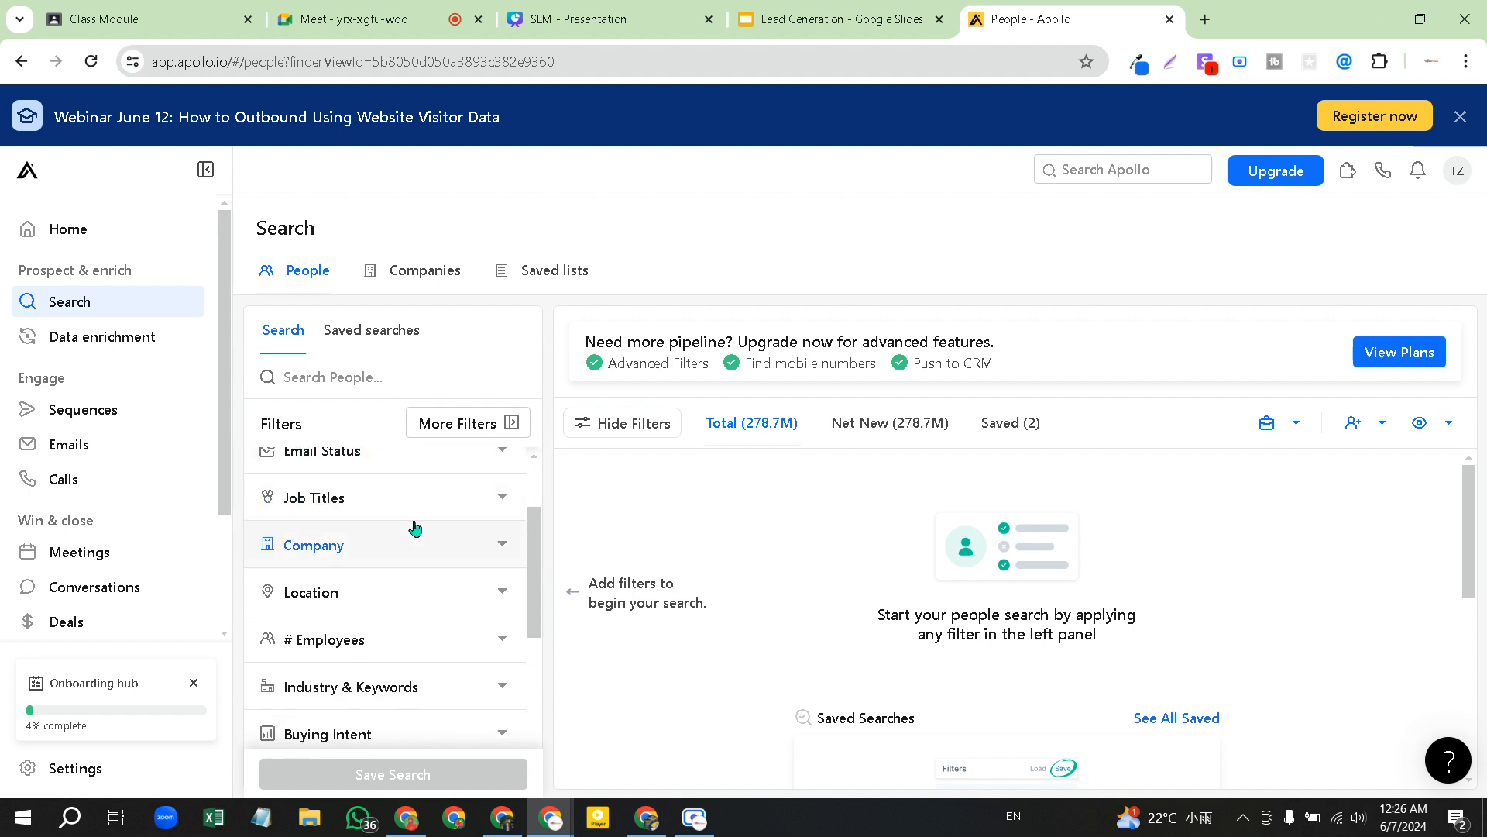
scroll(409, 517, up, 2)
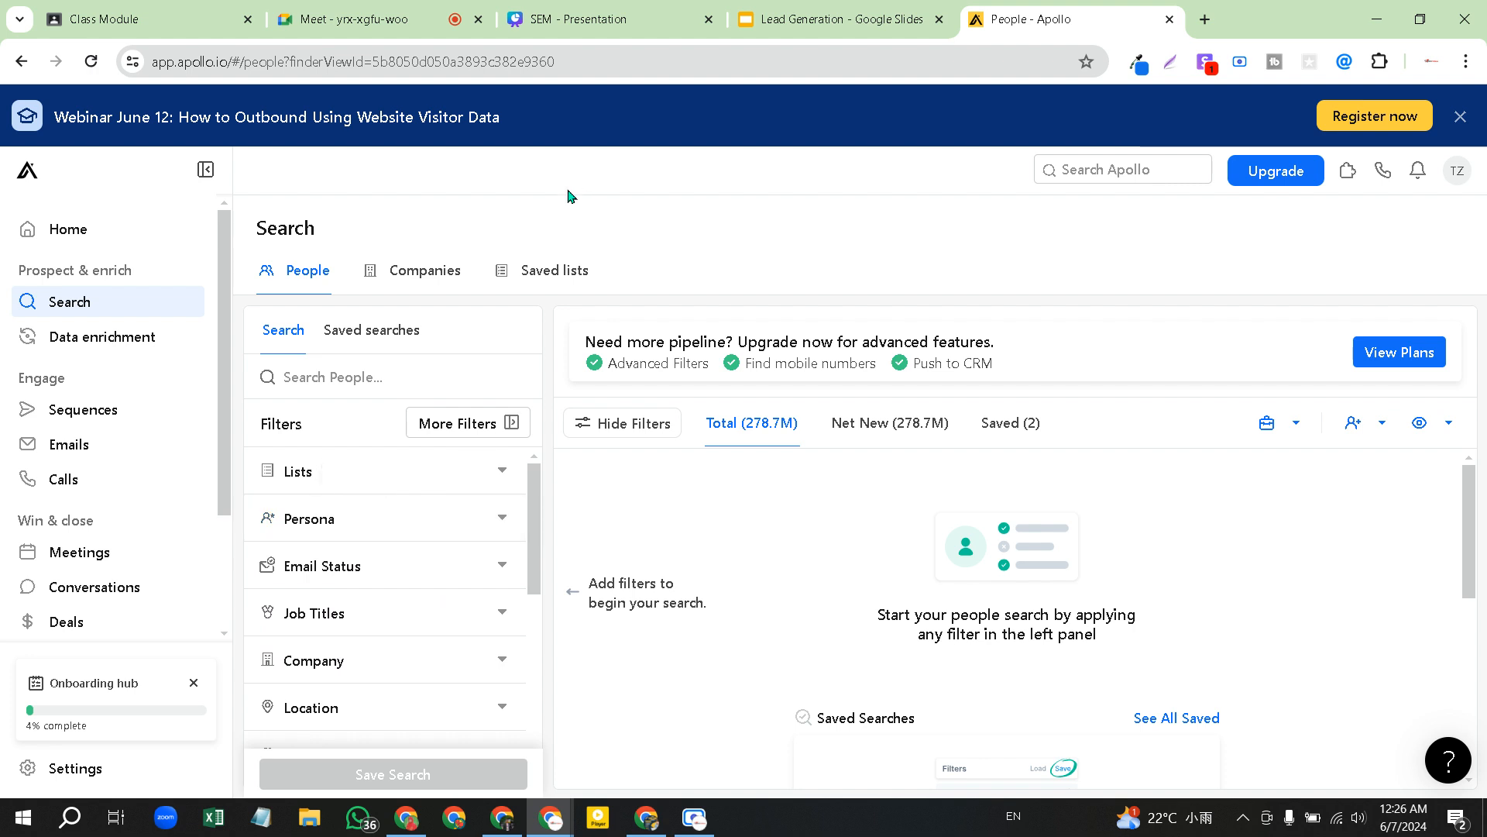
scroll(406, 516, down, 3)
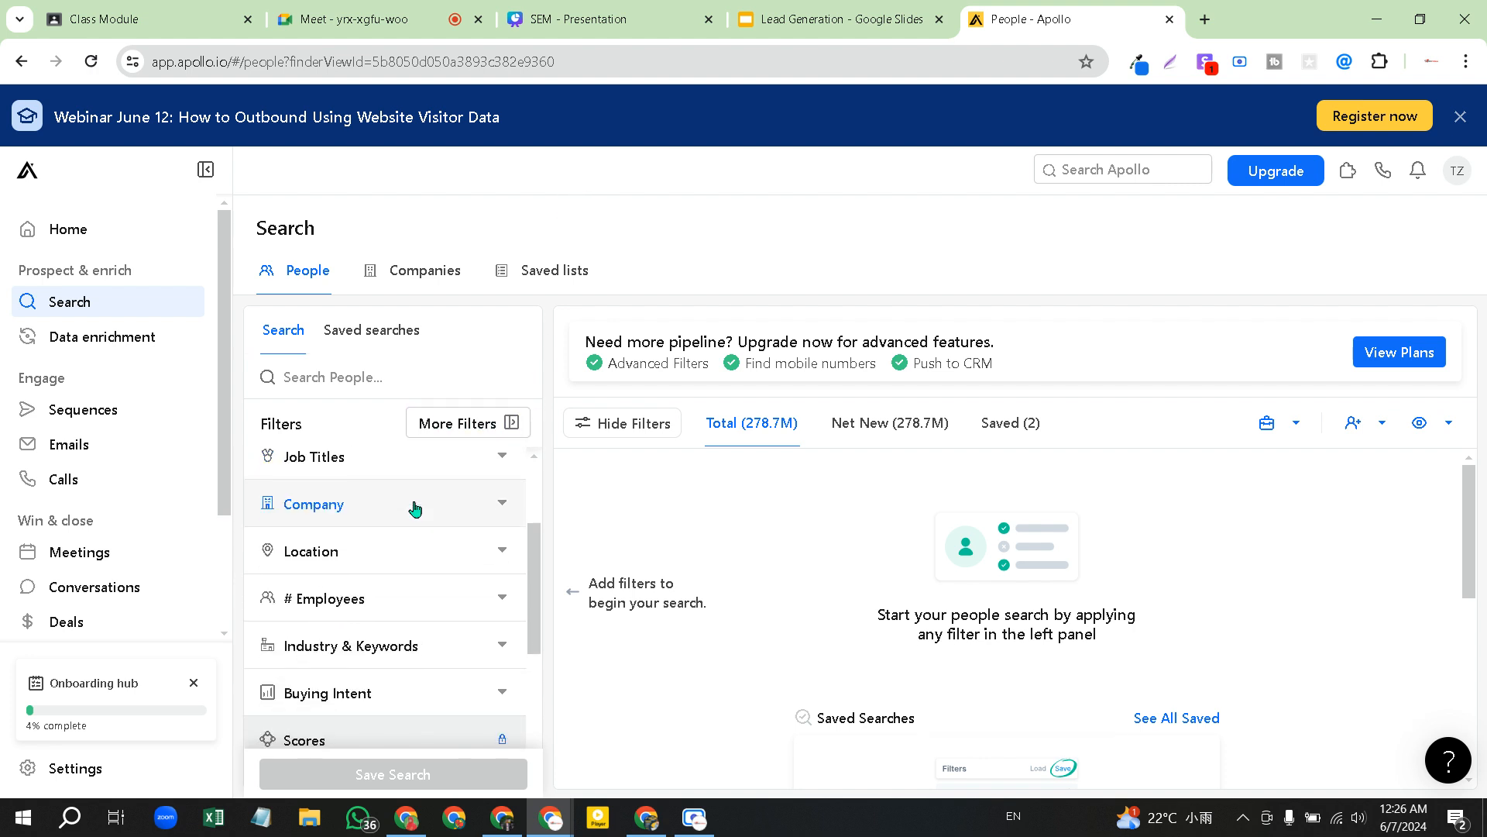
scroll(414, 507, down, 4)
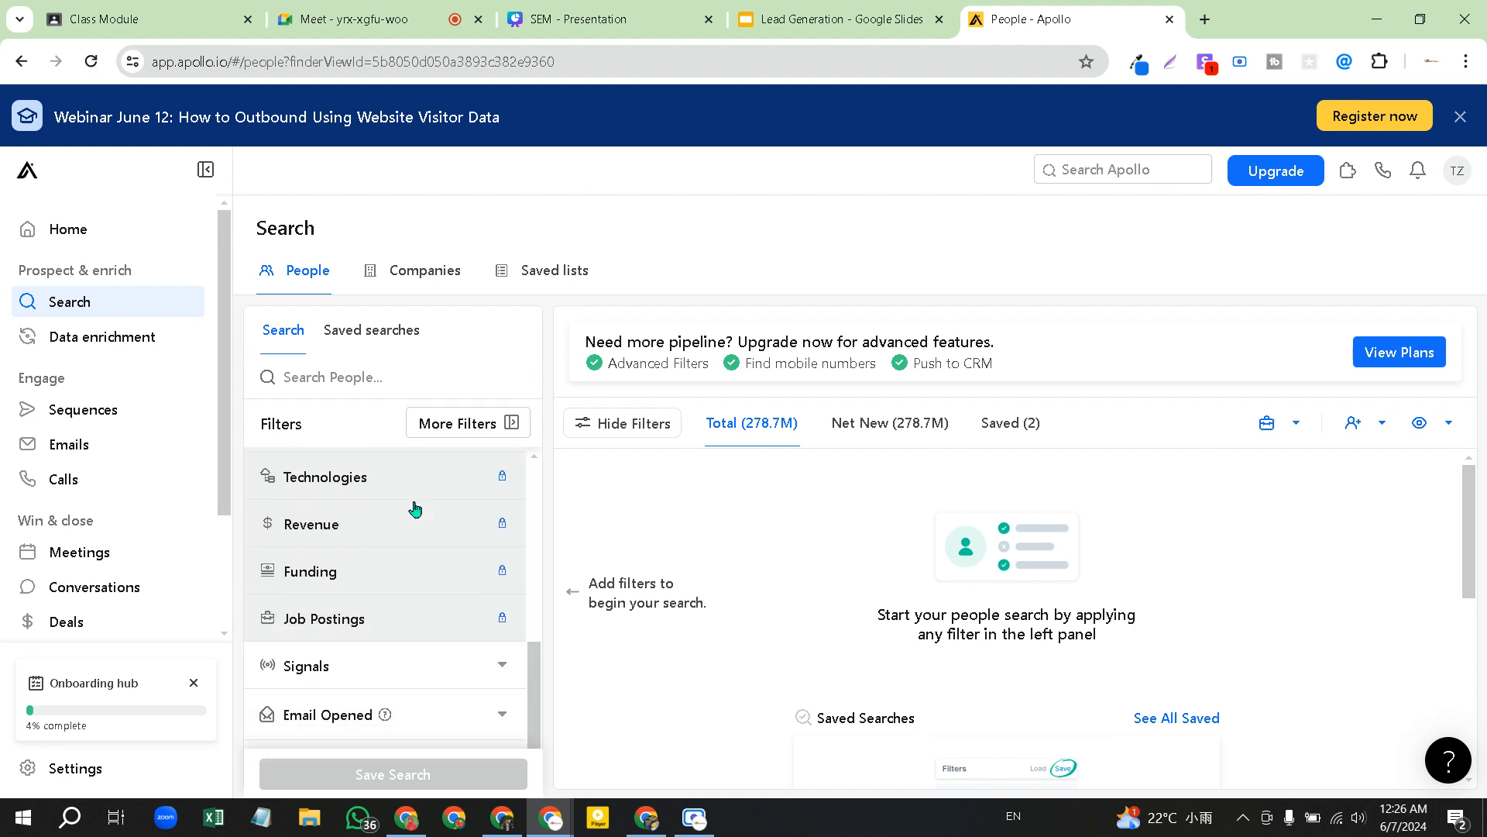
scroll(417, 515, up, 3)
scroll(418, 528, up, 5)
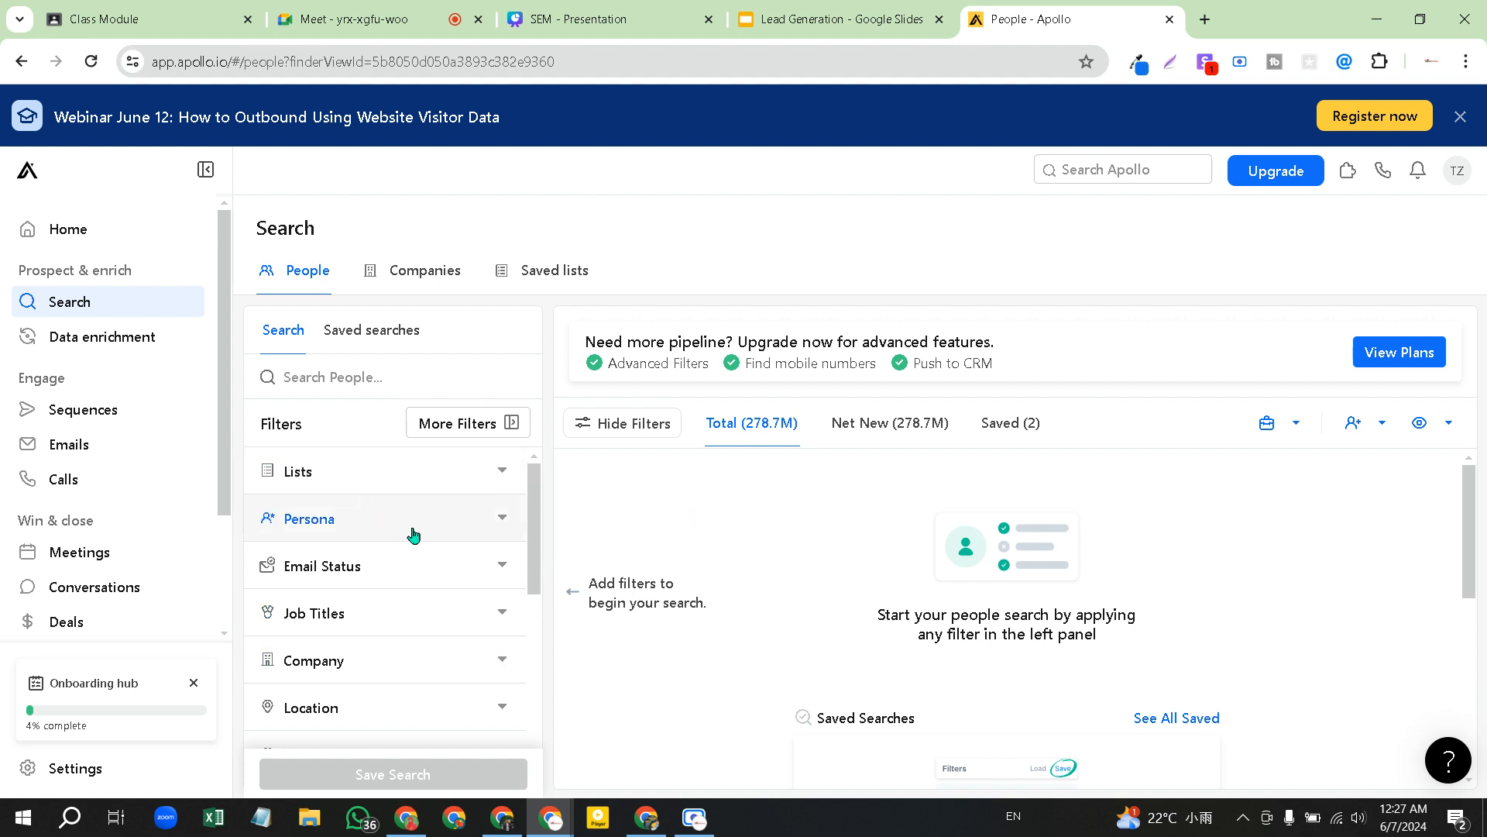
Filter the people search by the job title CEO
scroll(407, 573, down, 1)
scroll(406, 573, down, 1)
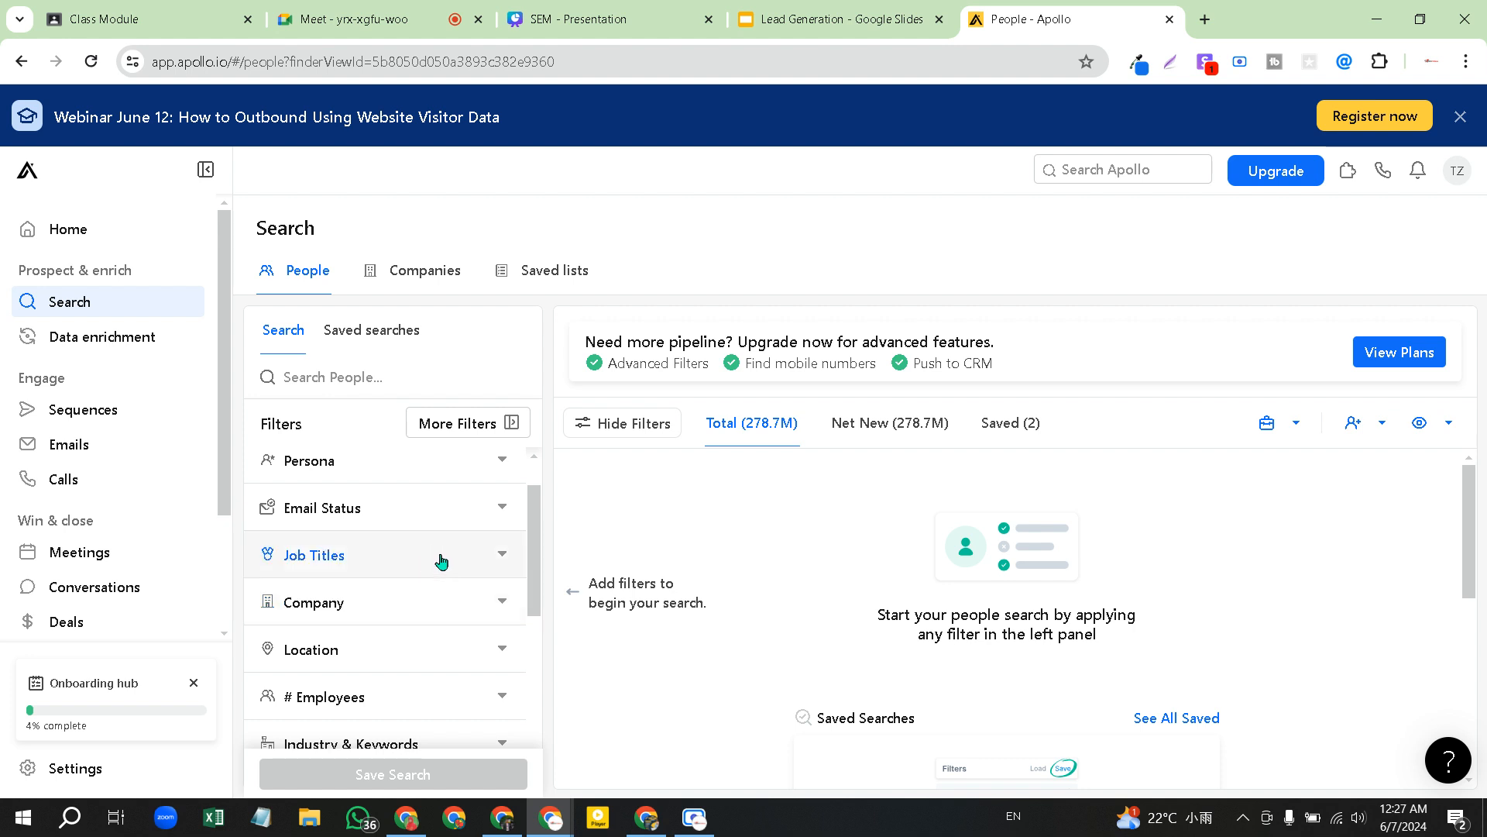
click(488, 563)
click(367, 641)
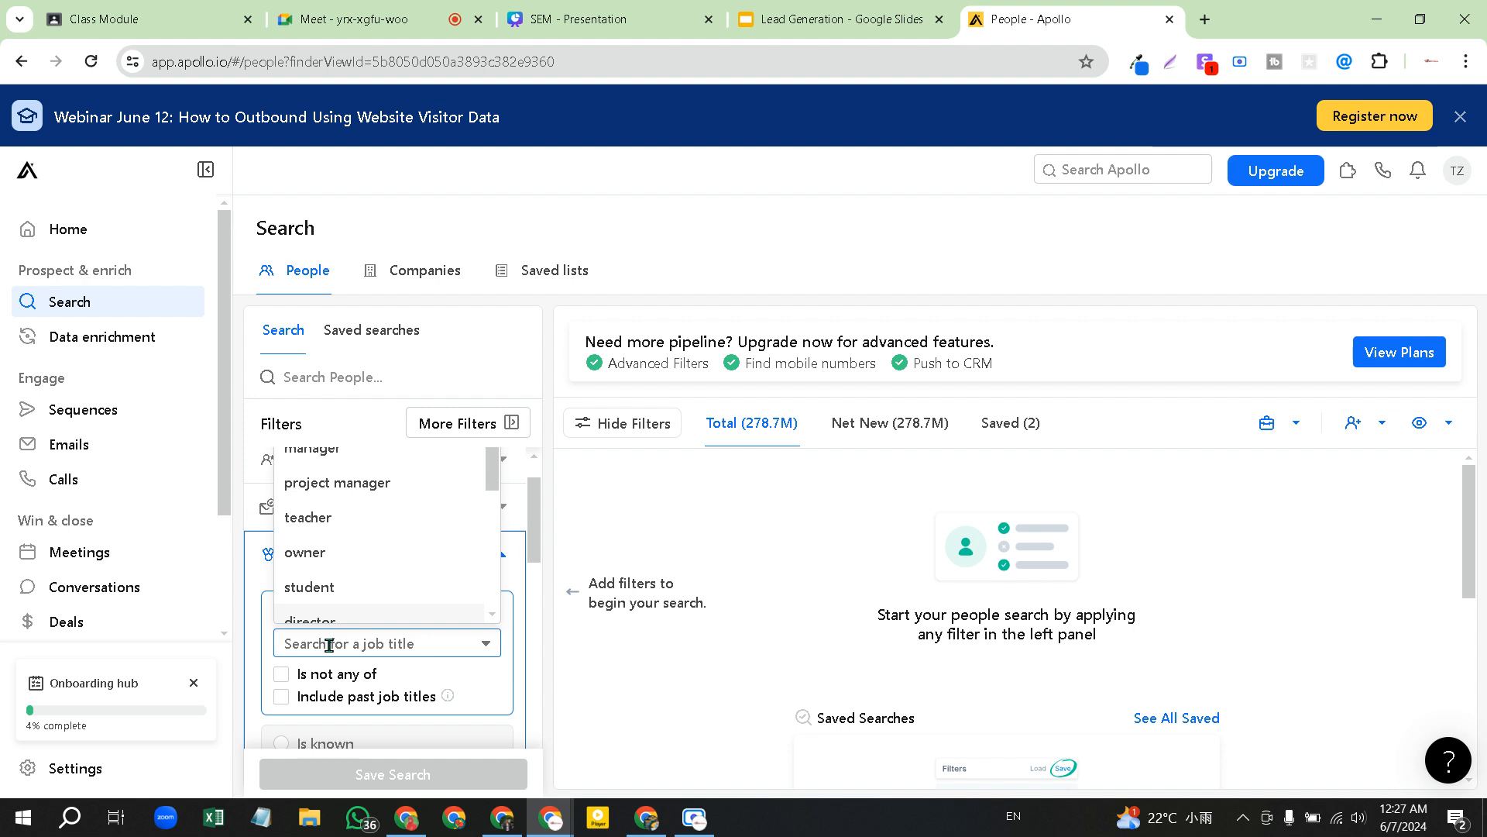
text(CEO)
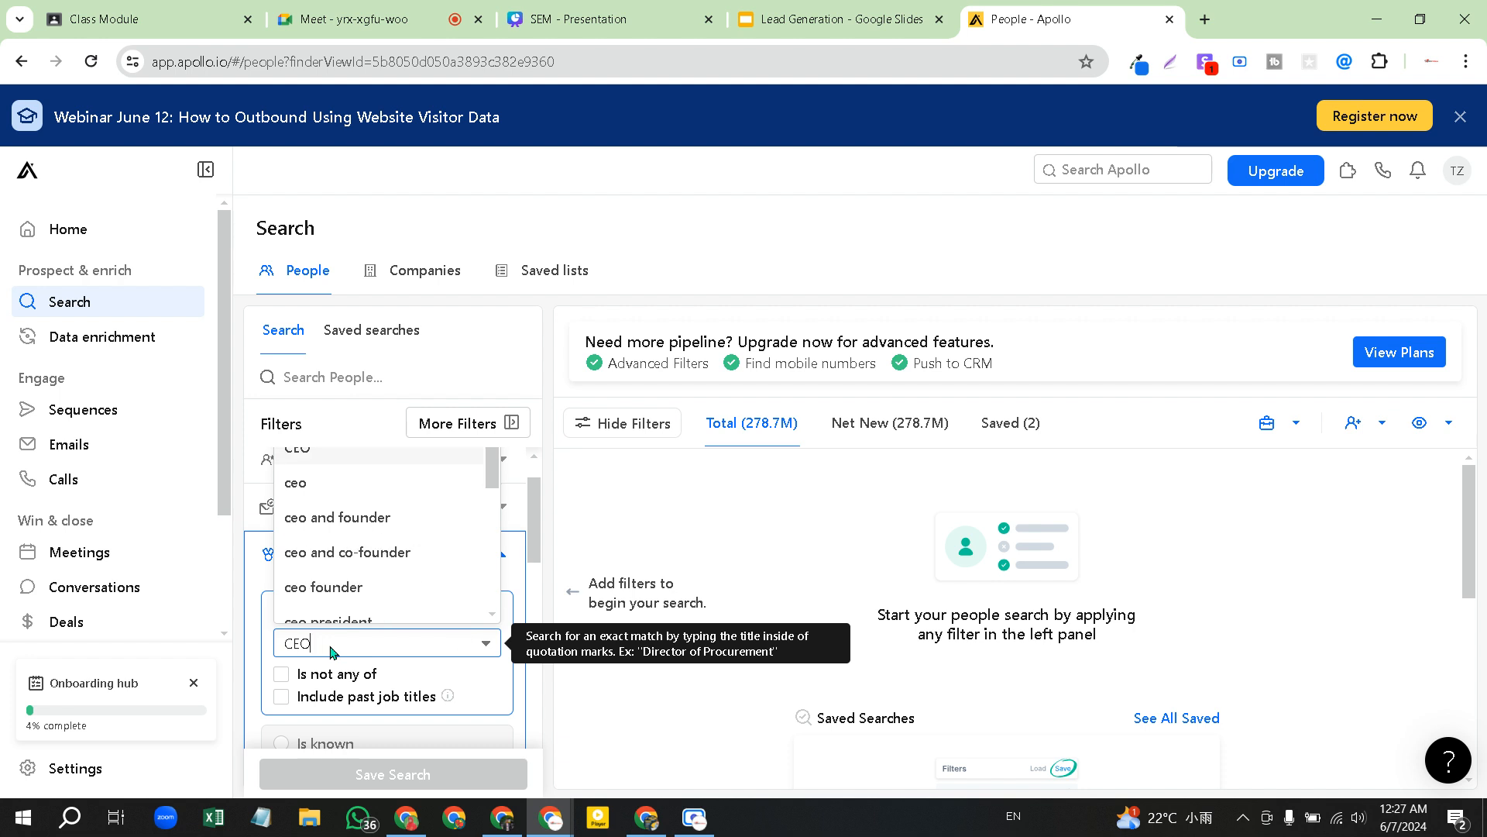
scroll(359, 518, up, 1)
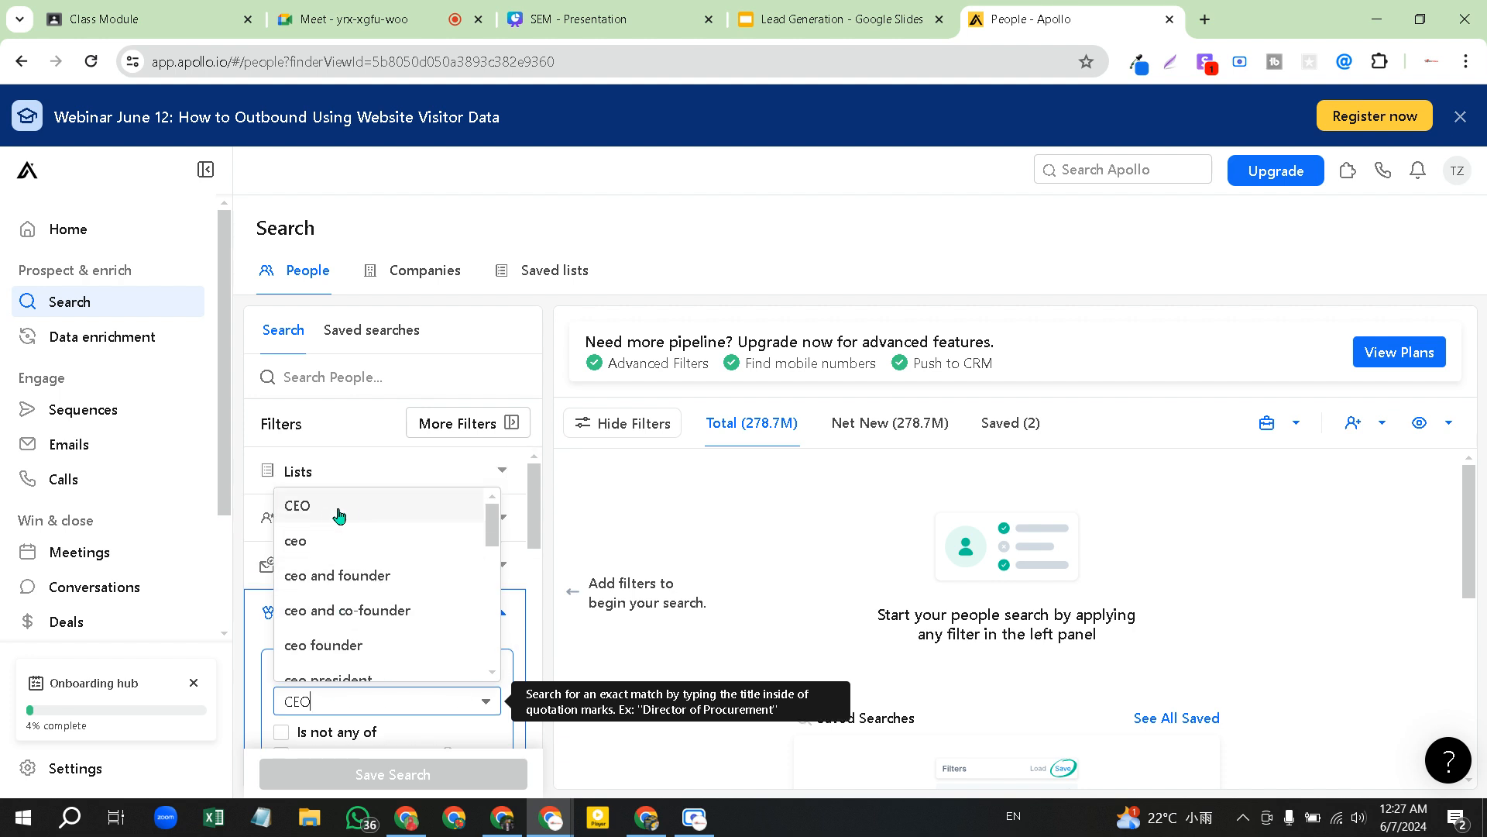
click(339, 515)
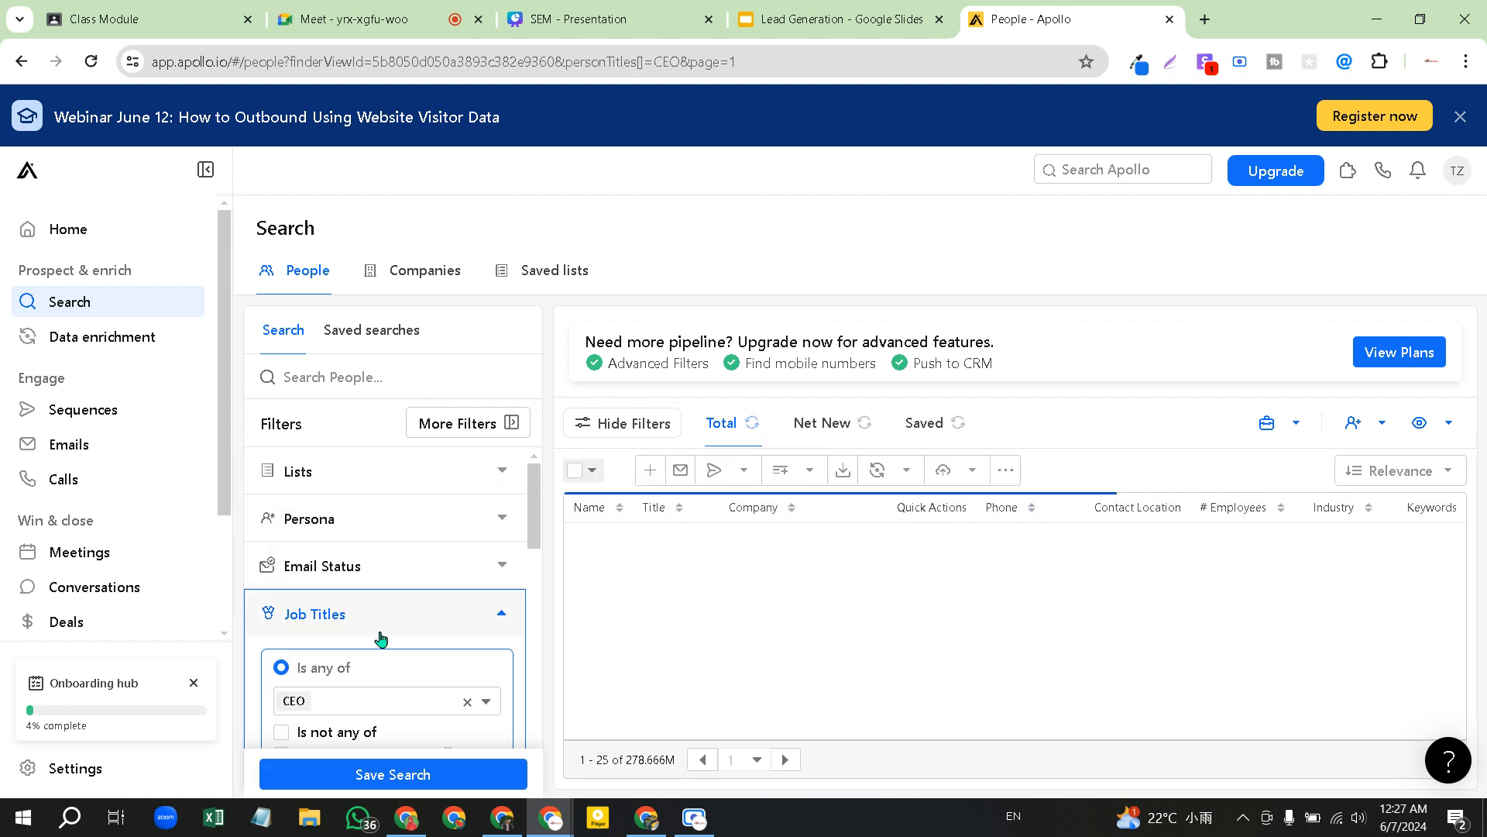
Review the contacts found for the CEO title and look over the remaining filters down to Location
scroll(380, 638, down, 2)
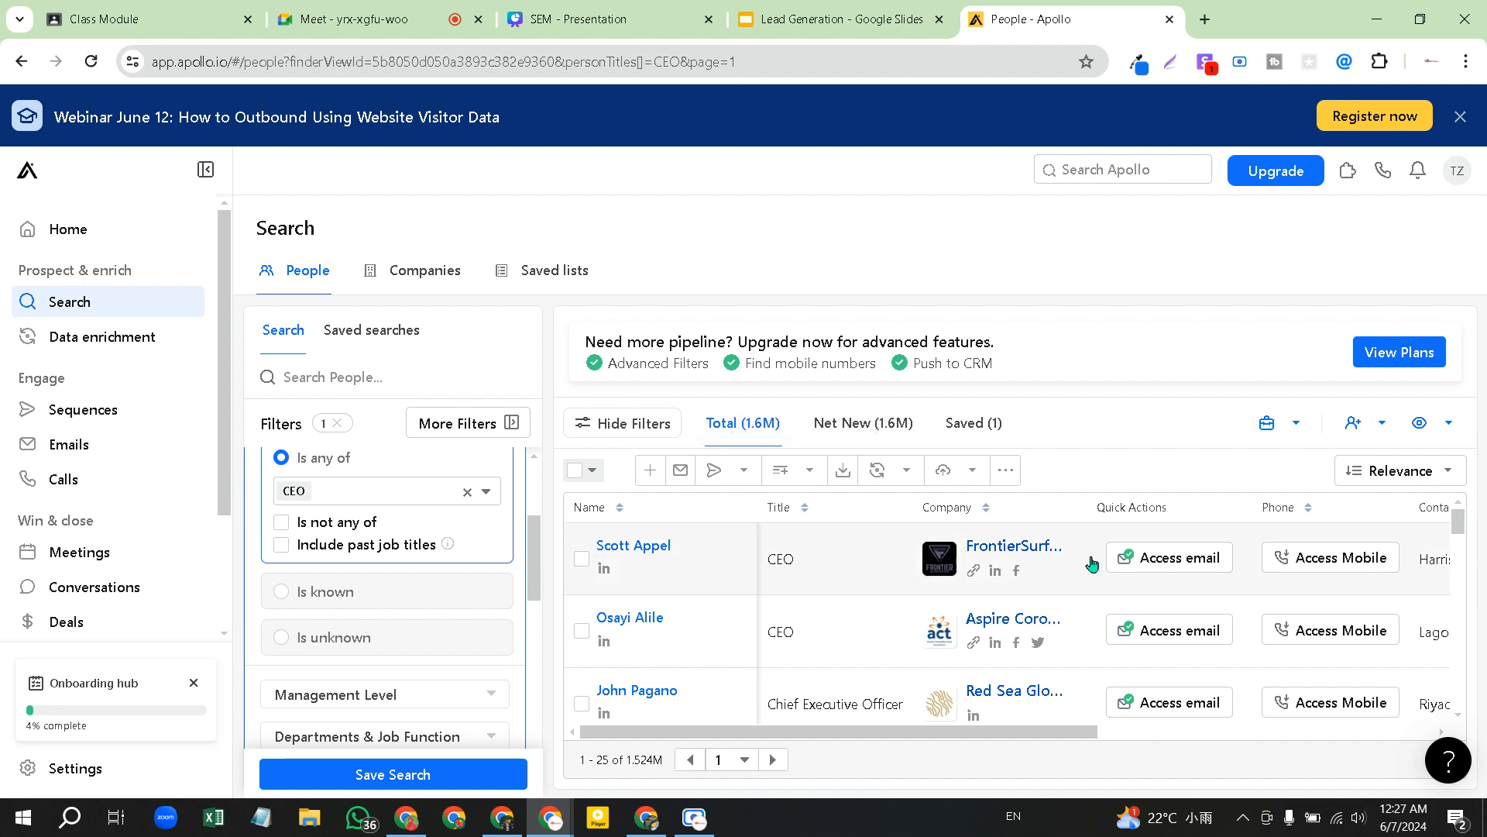
scroll(850, 598, down, 1)
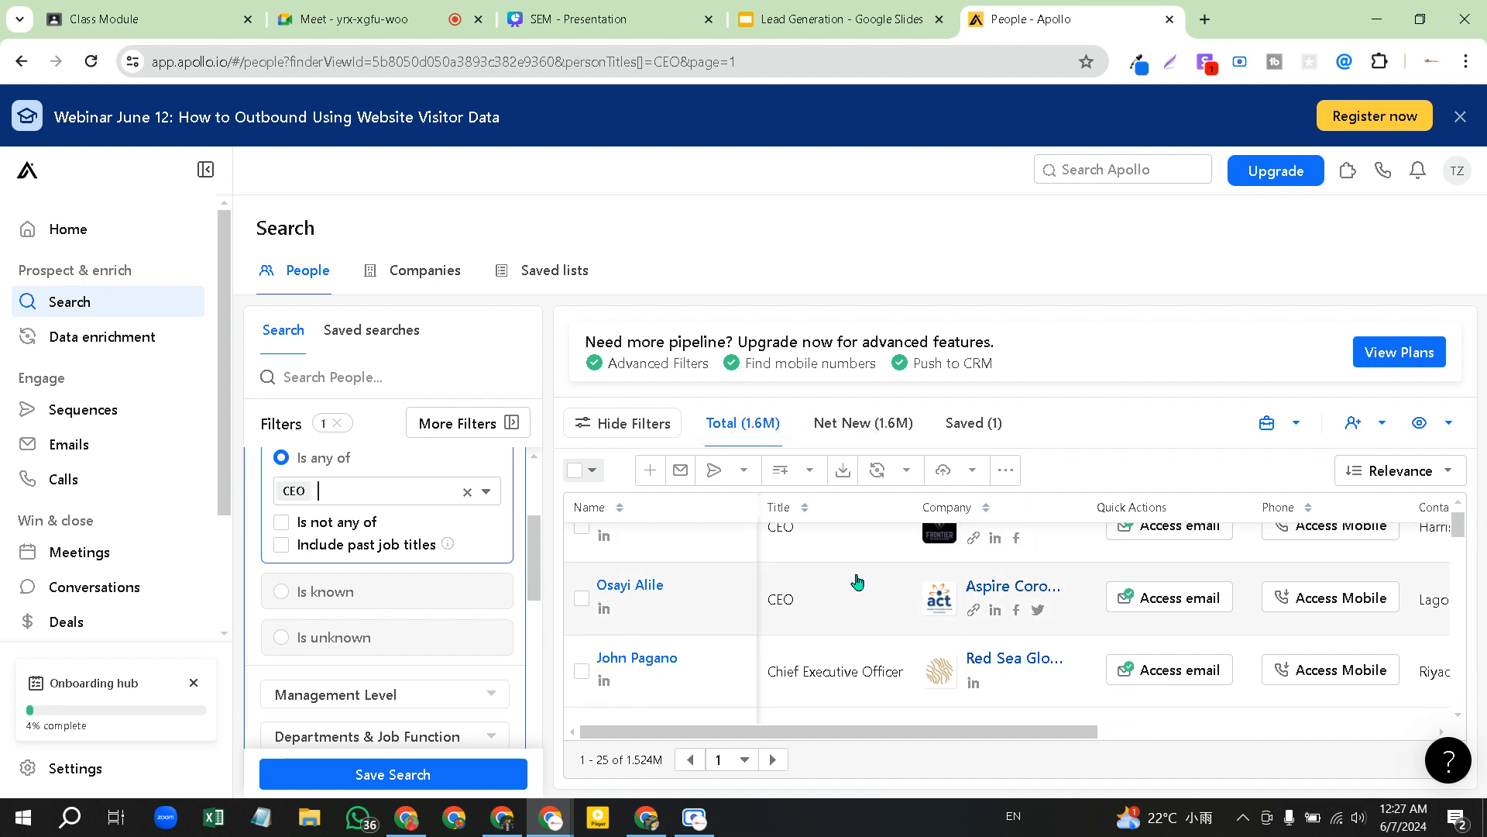
scroll(855, 584, up, 1)
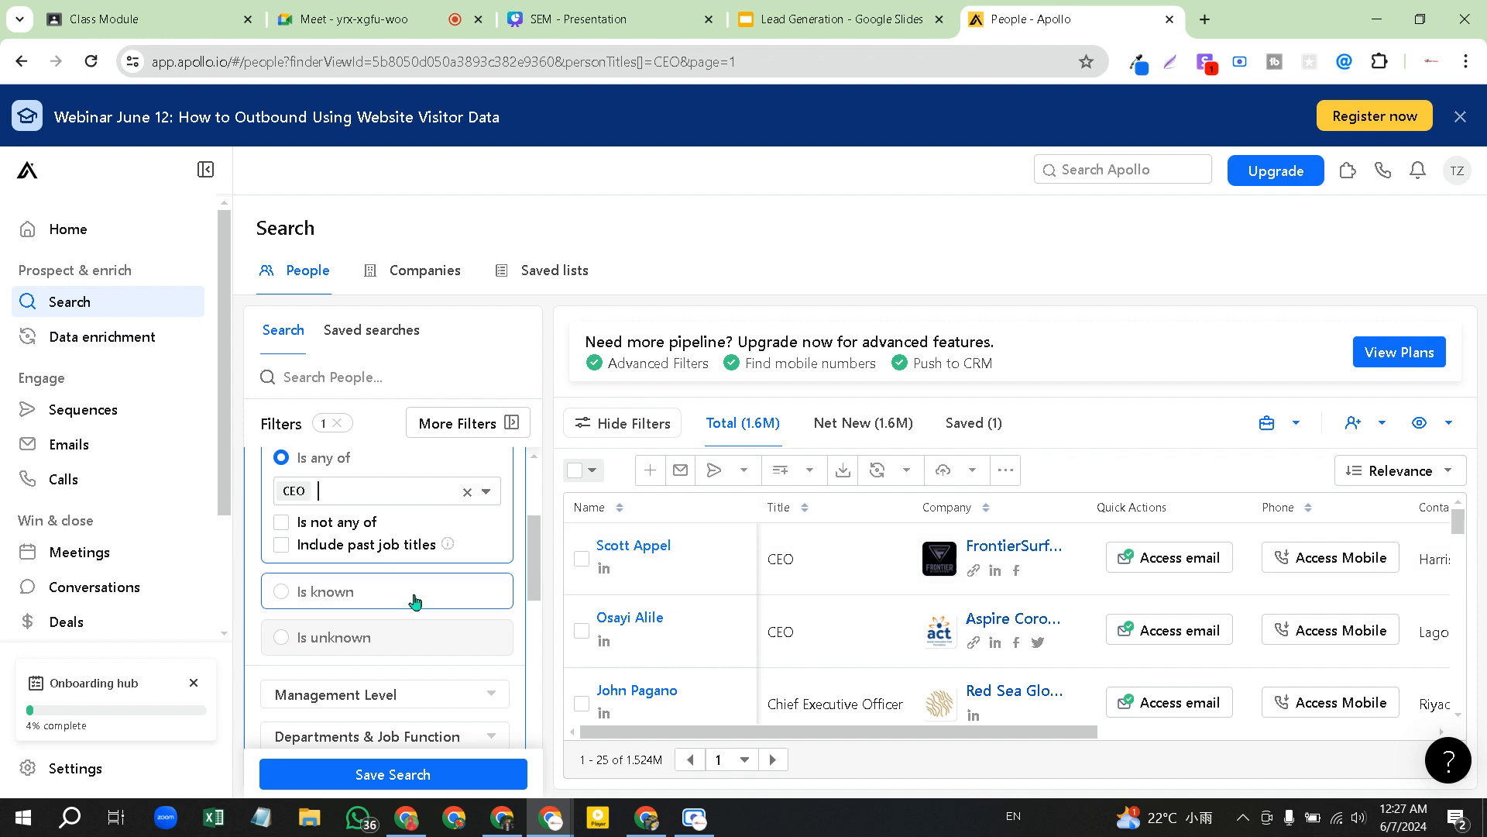
scroll(440, 606, down, 5)
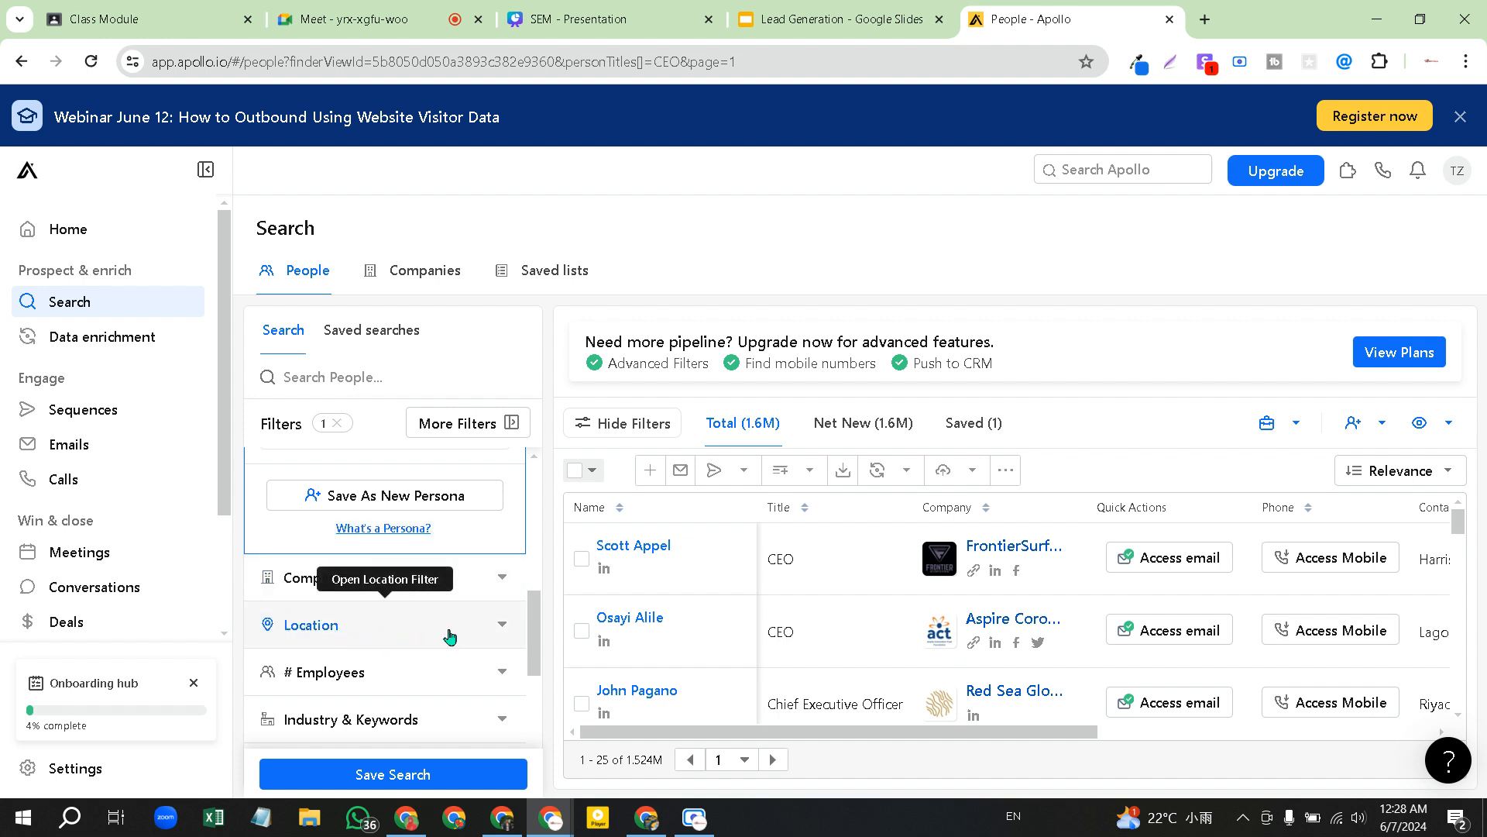
Filter the people search by contact location, choosing the United States as the region
click(451, 637)
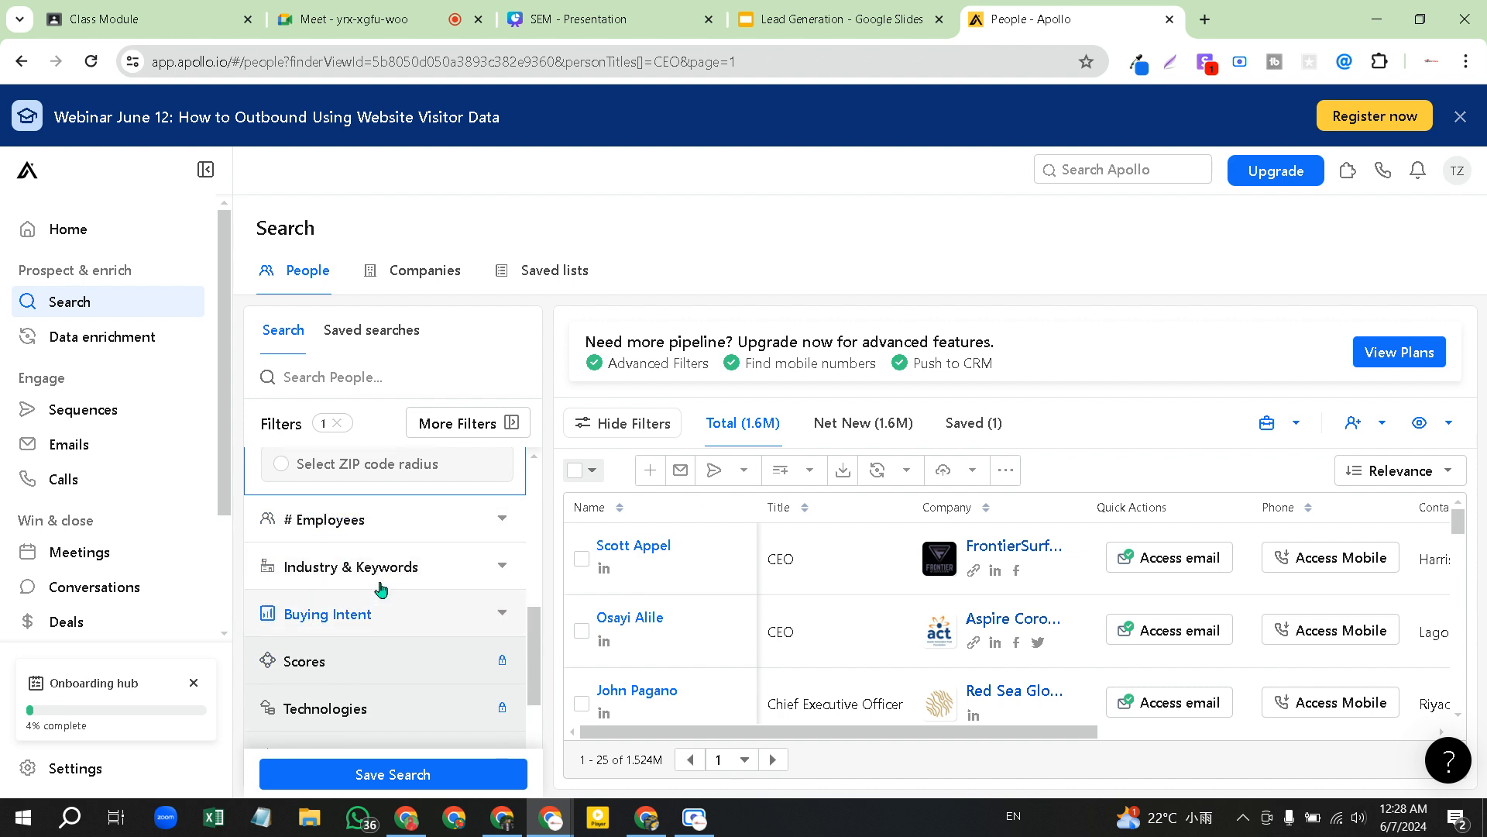
scroll(373, 602, up, 3)
click(363, 575)
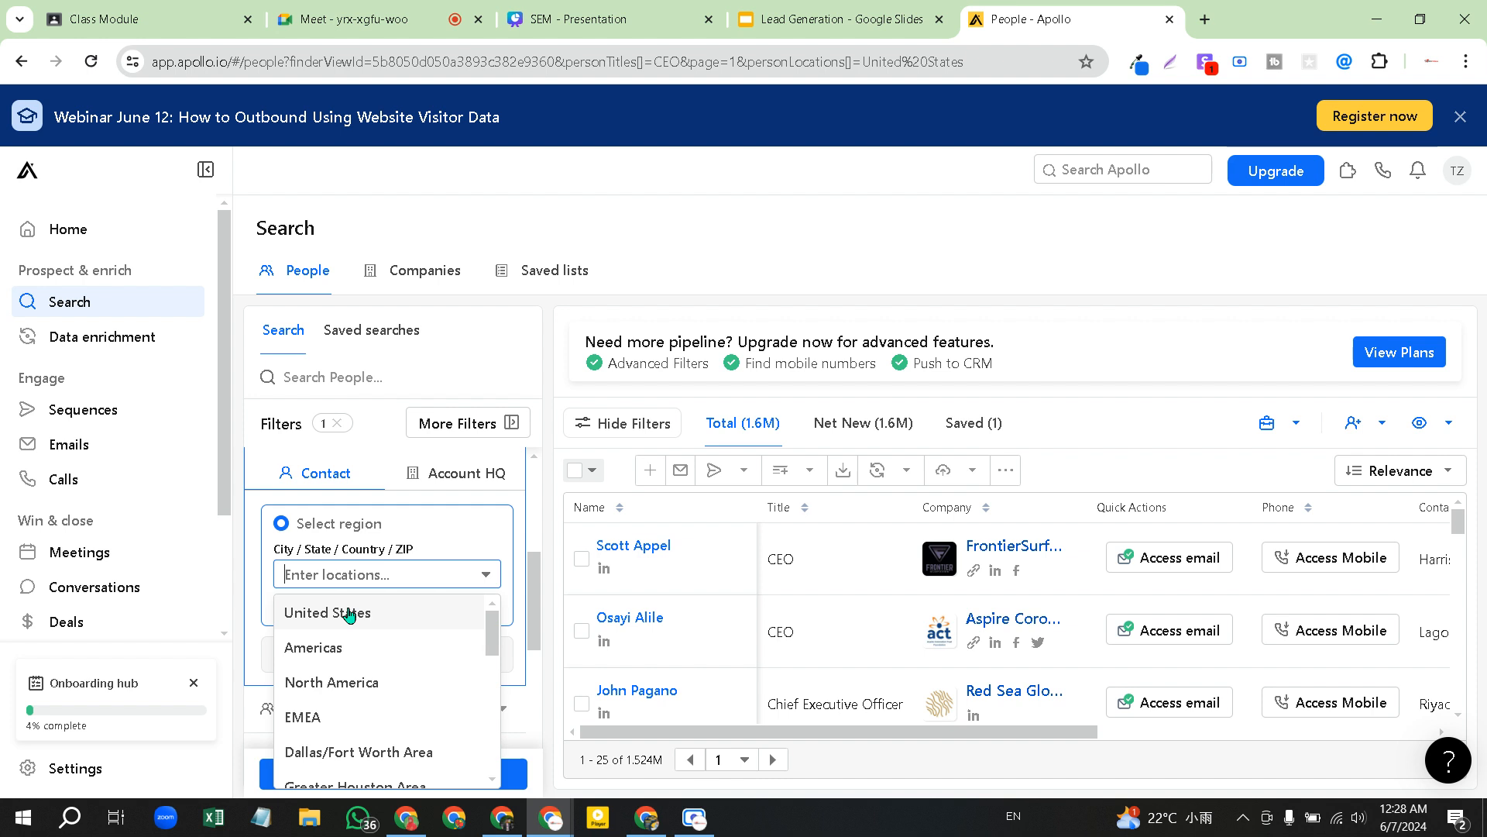
click(421, 618)
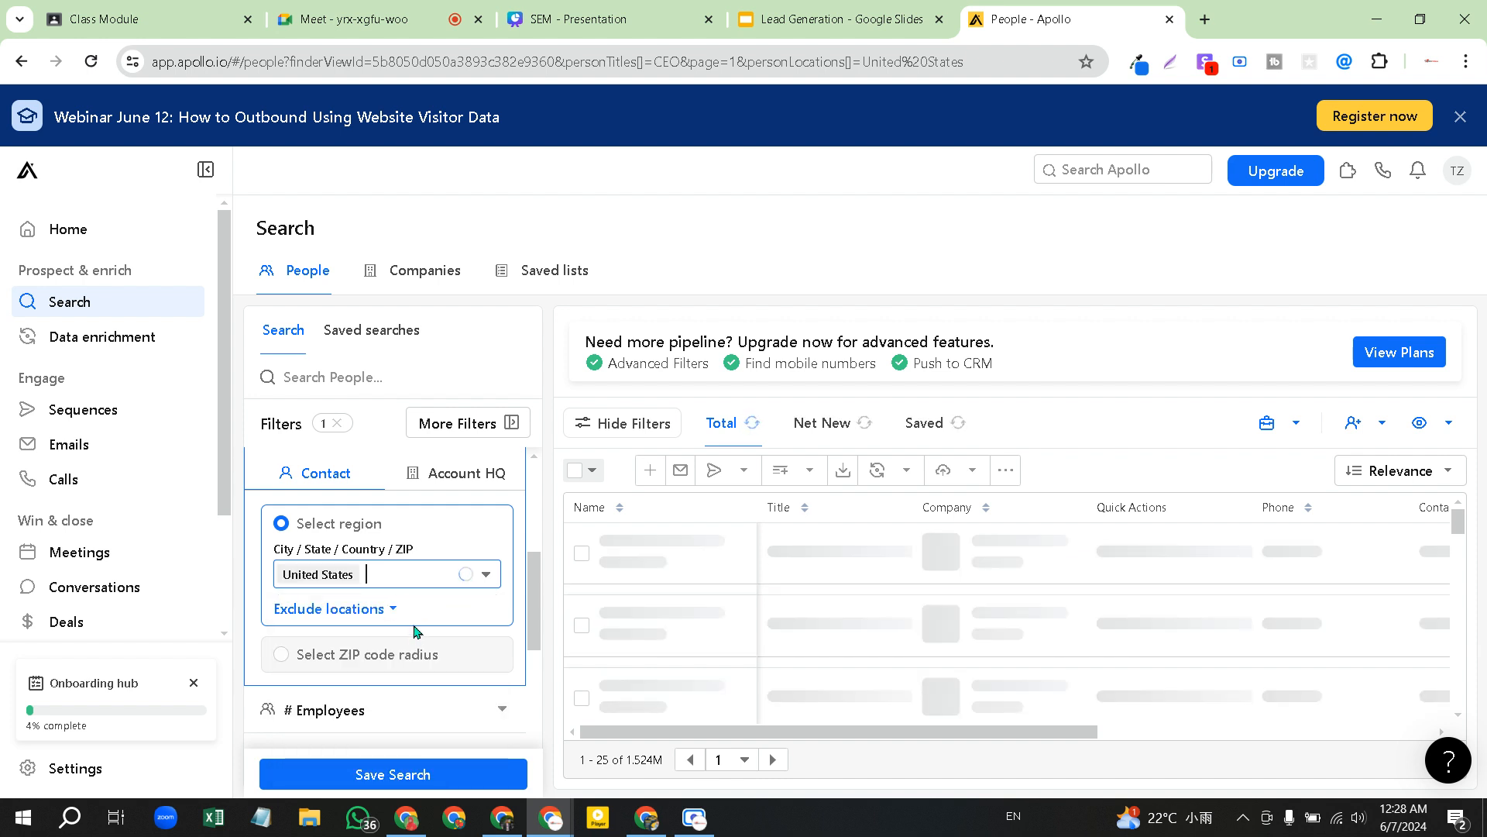
Expand the Industry & Keywords filter of the people search
scroll(442, 629, down, 1)
scroll(450, 625, down, 2)
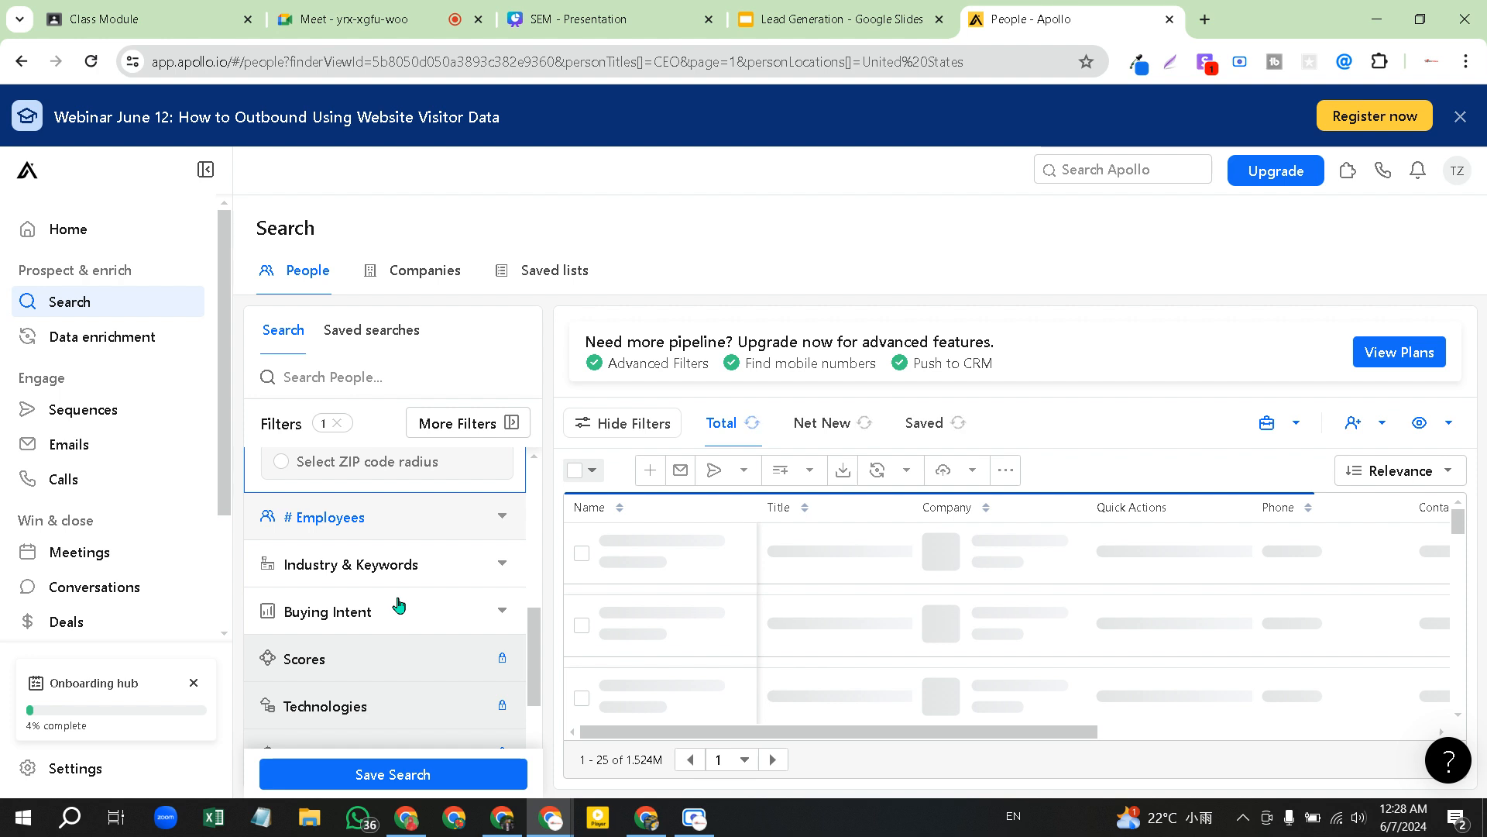
click(428, 549)
scroll(394, 551, up, 2)
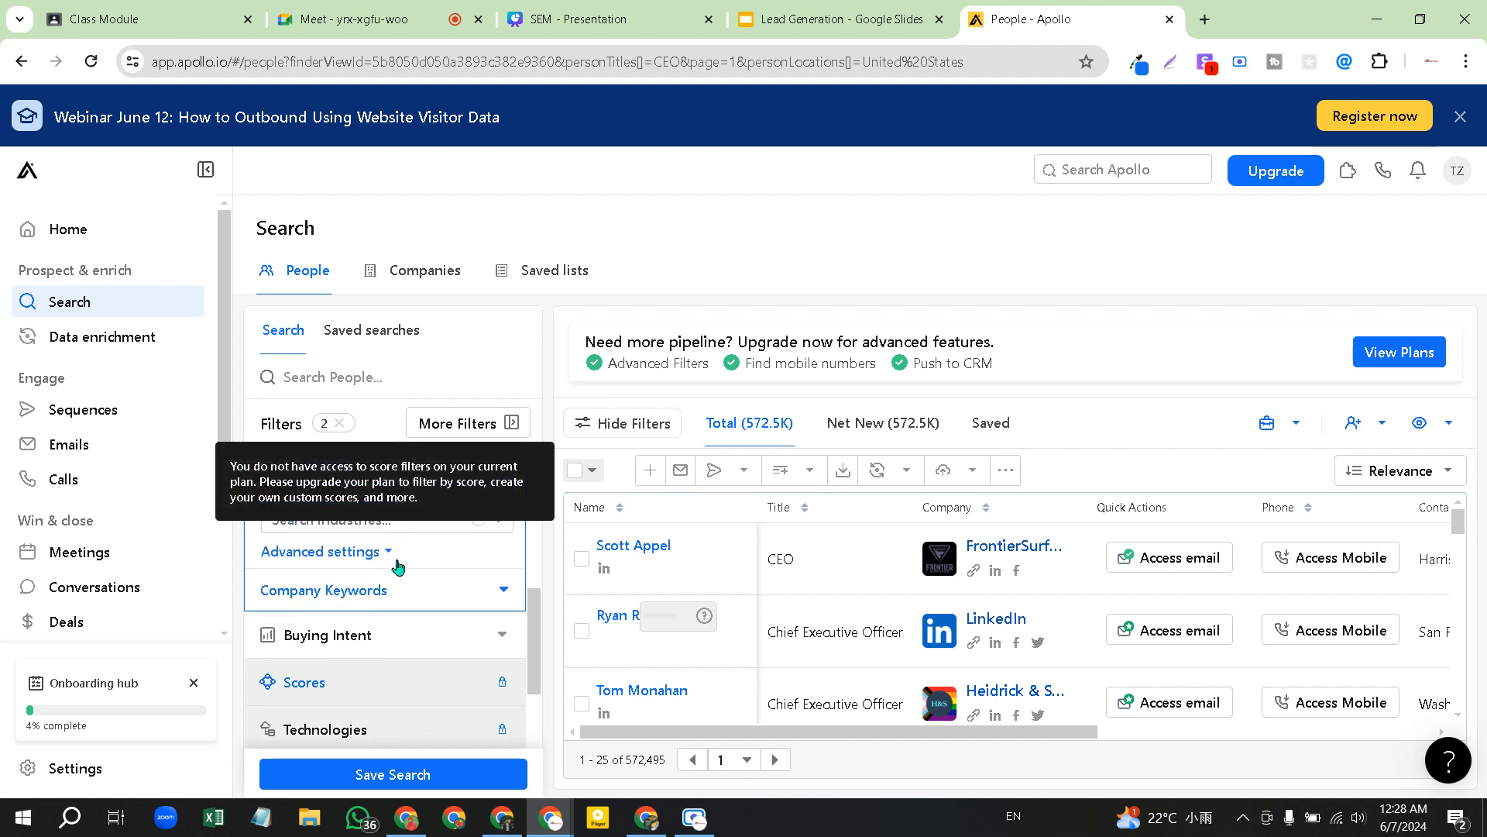
scroll(411, 581, up, 3)
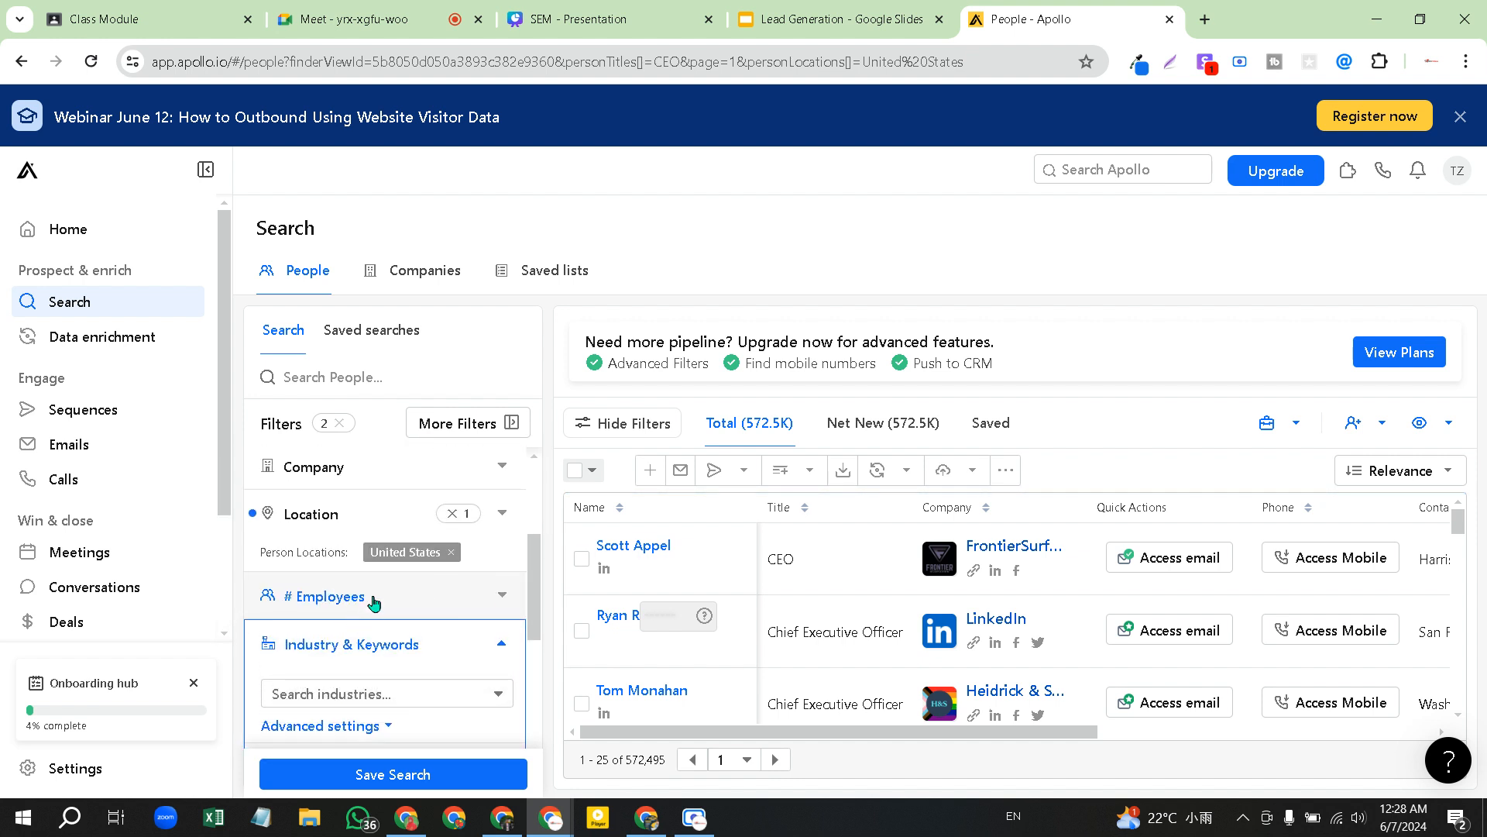
scroll(385, 635, down, 1)
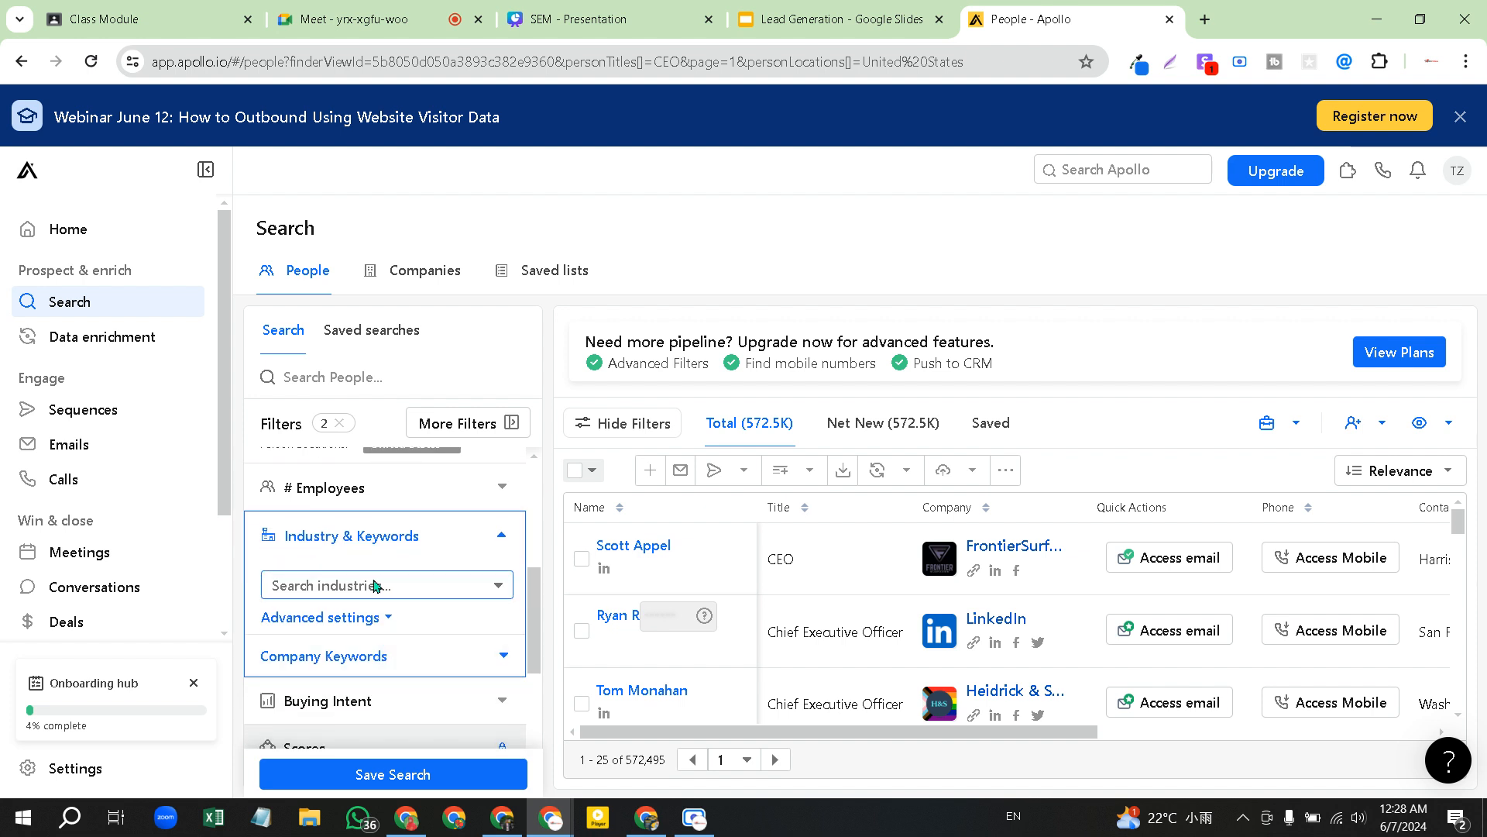
Browse the available industries and restrict the people search to financial services
click(375, 585)
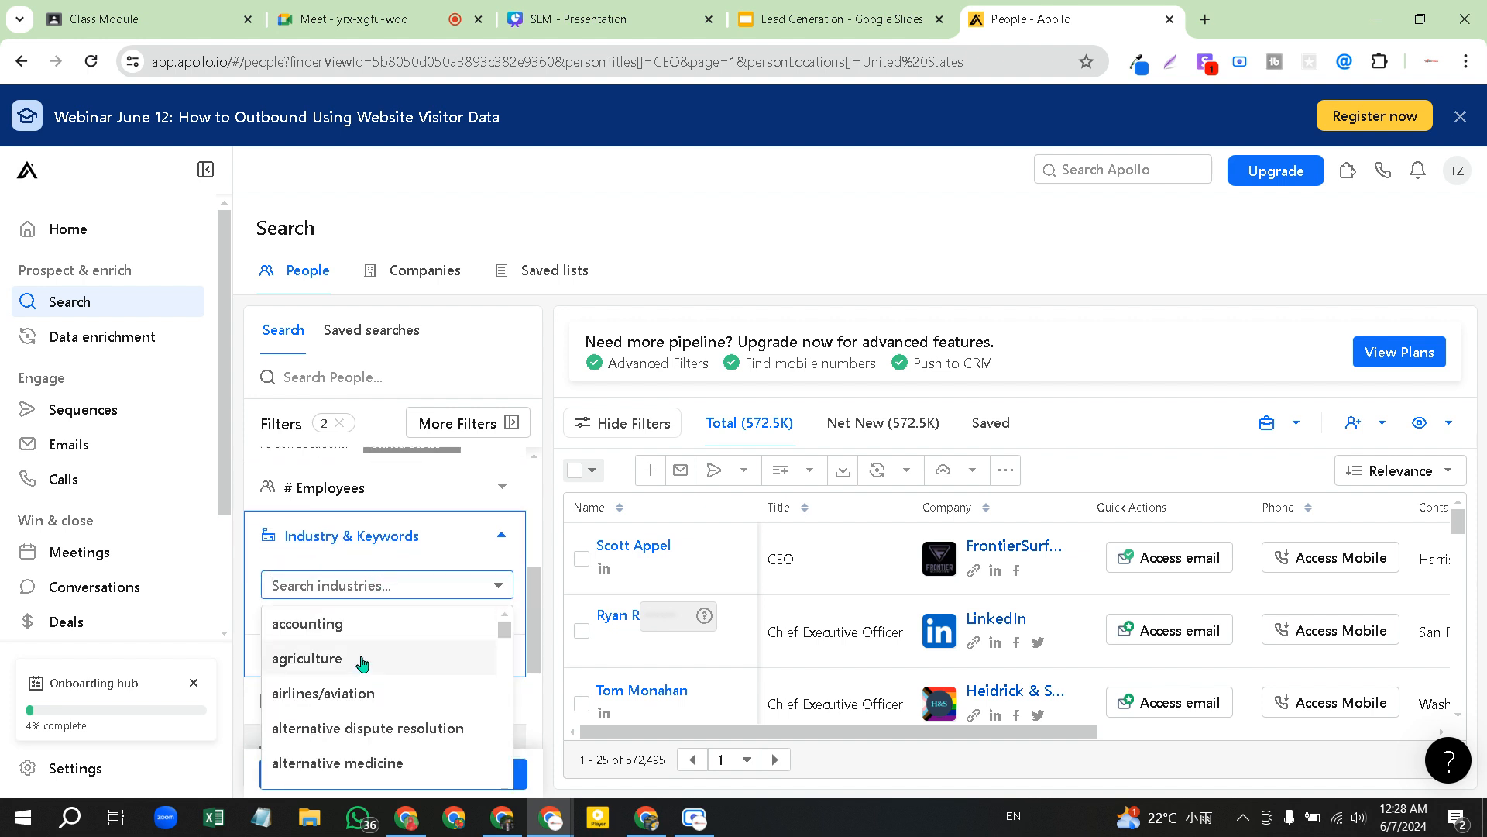
scroll(380, 674, down, 5)
scroll(394, 669, down, 1)
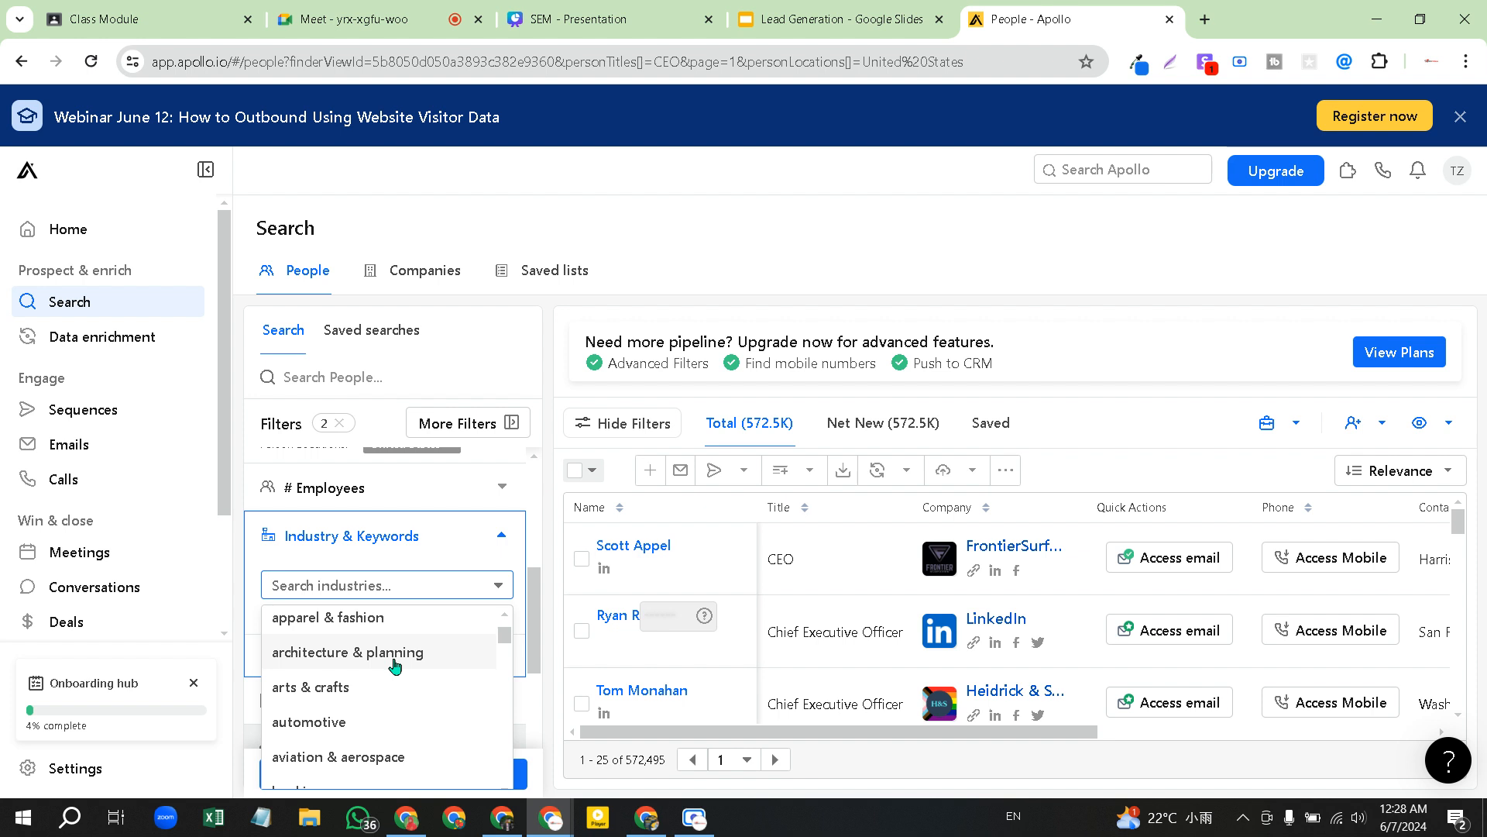
scroll(395, 668, down, 6)
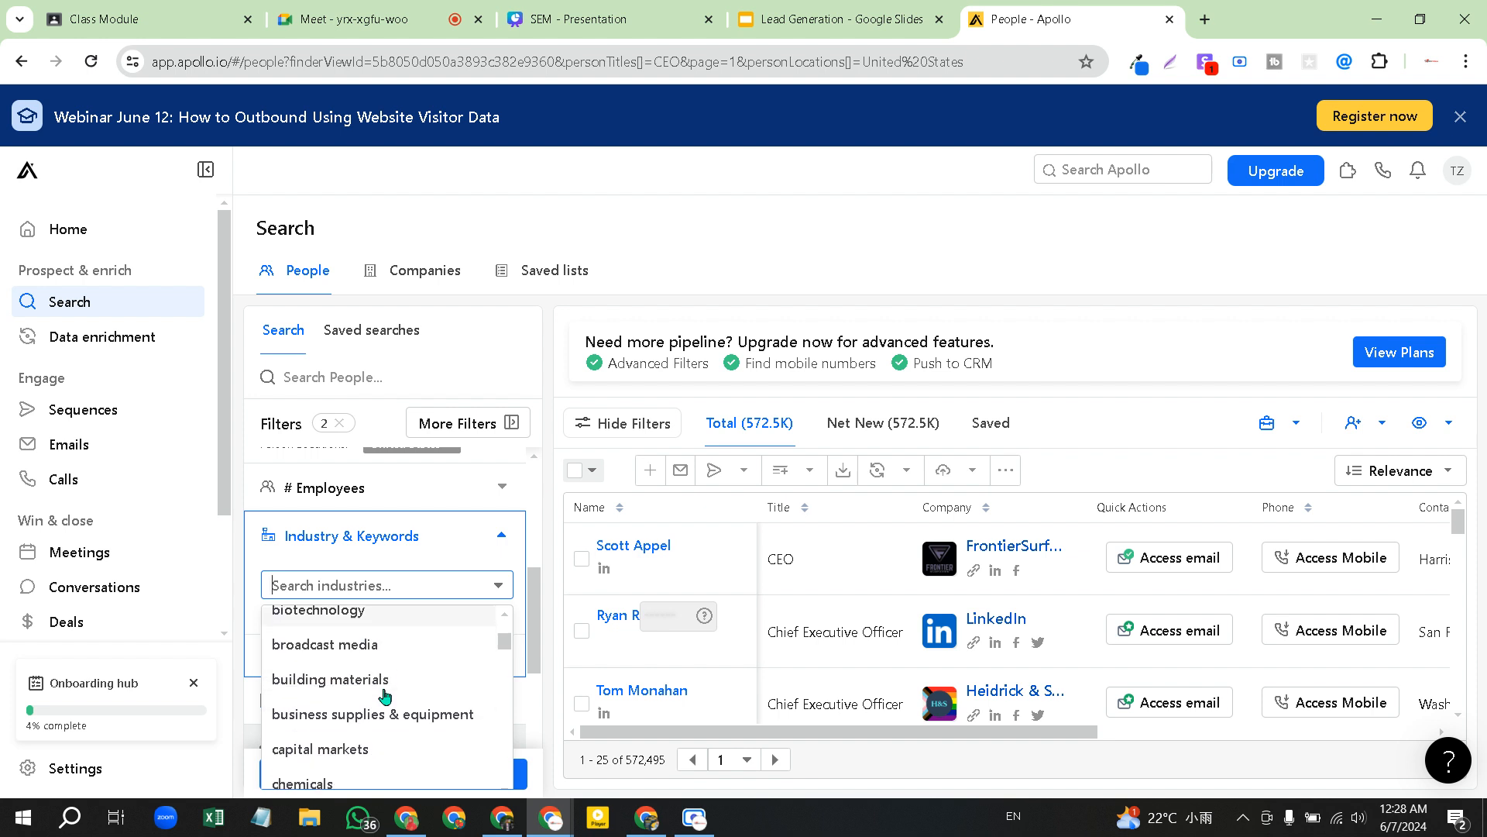
scroll(386, 692, down, 6)
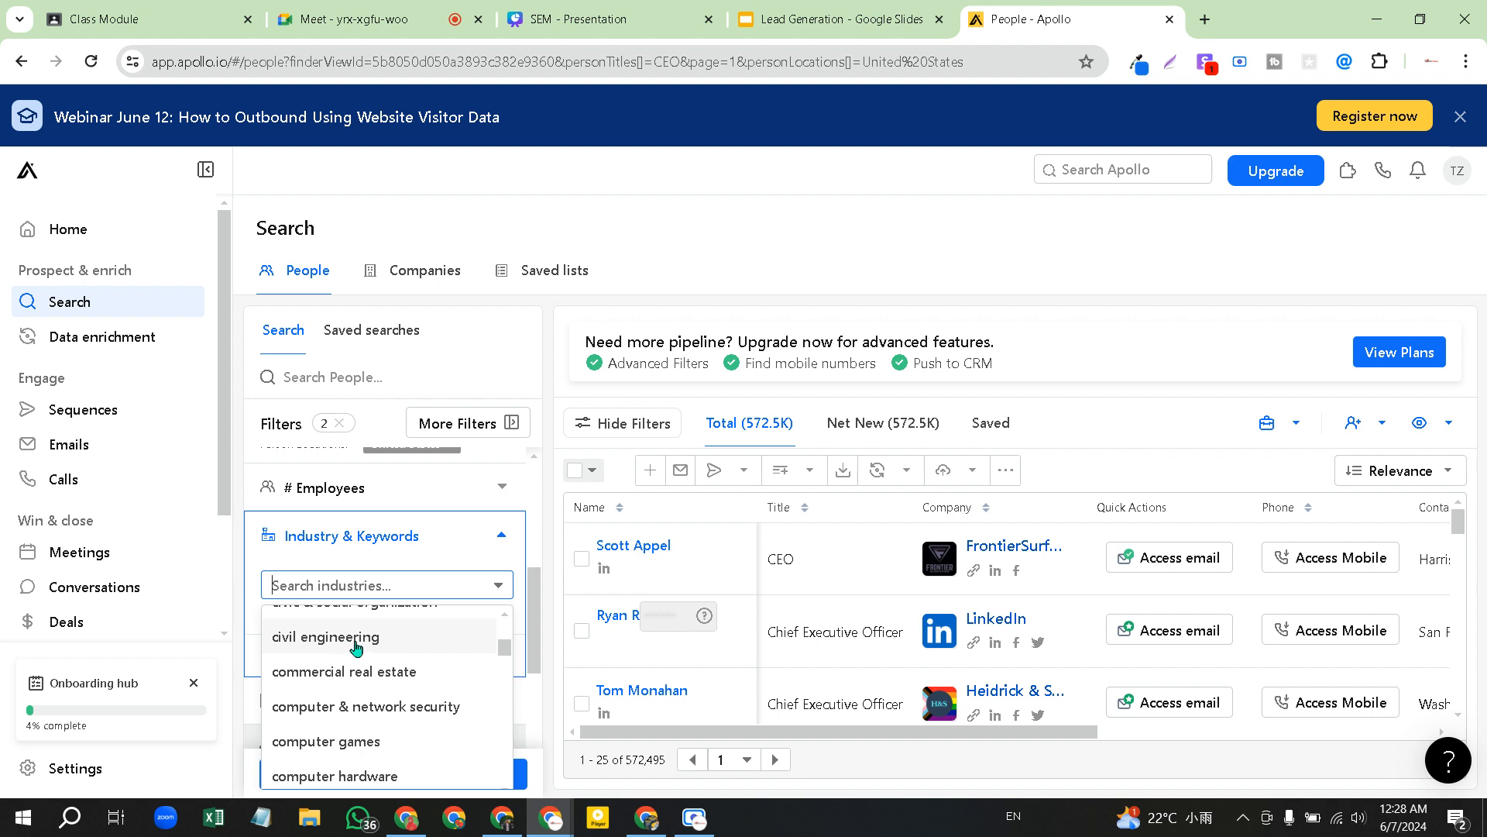
scroll(356, 647, down, 7)
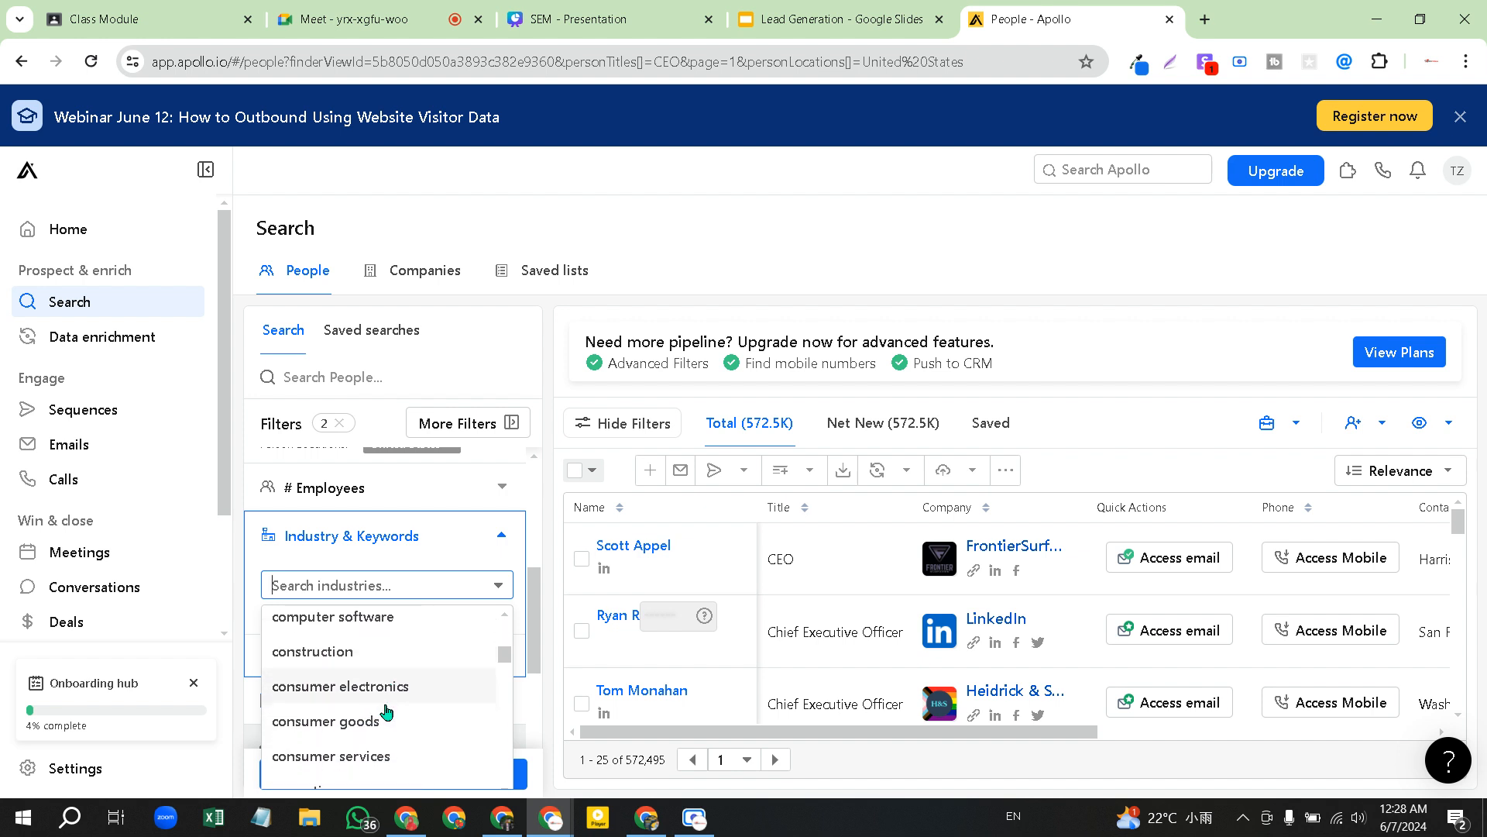
scroll(385, 658, up, 1)
scroll(400, 664, down, 1)
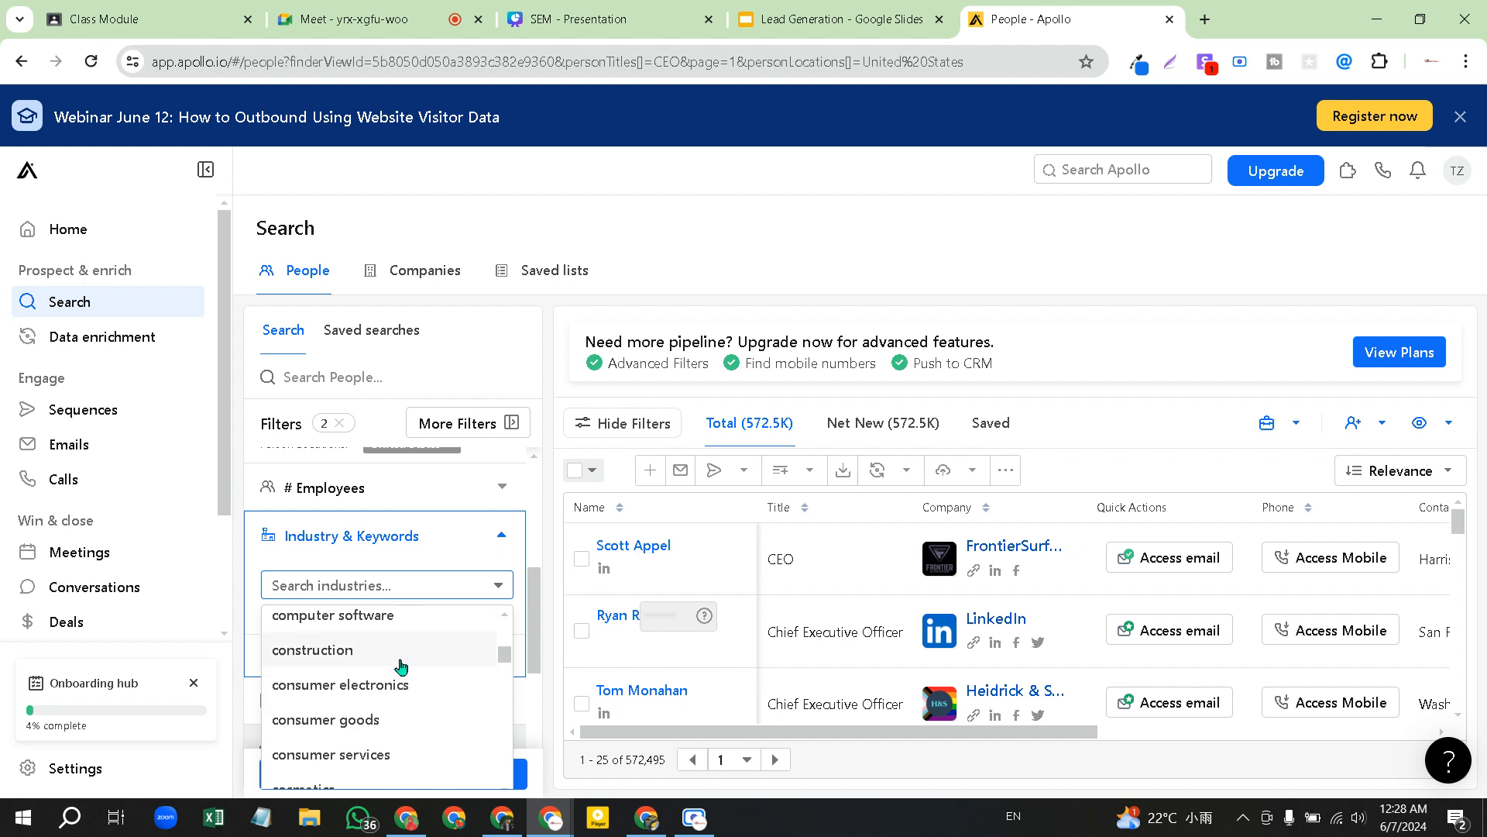
scroll(401, 665, down, 10)
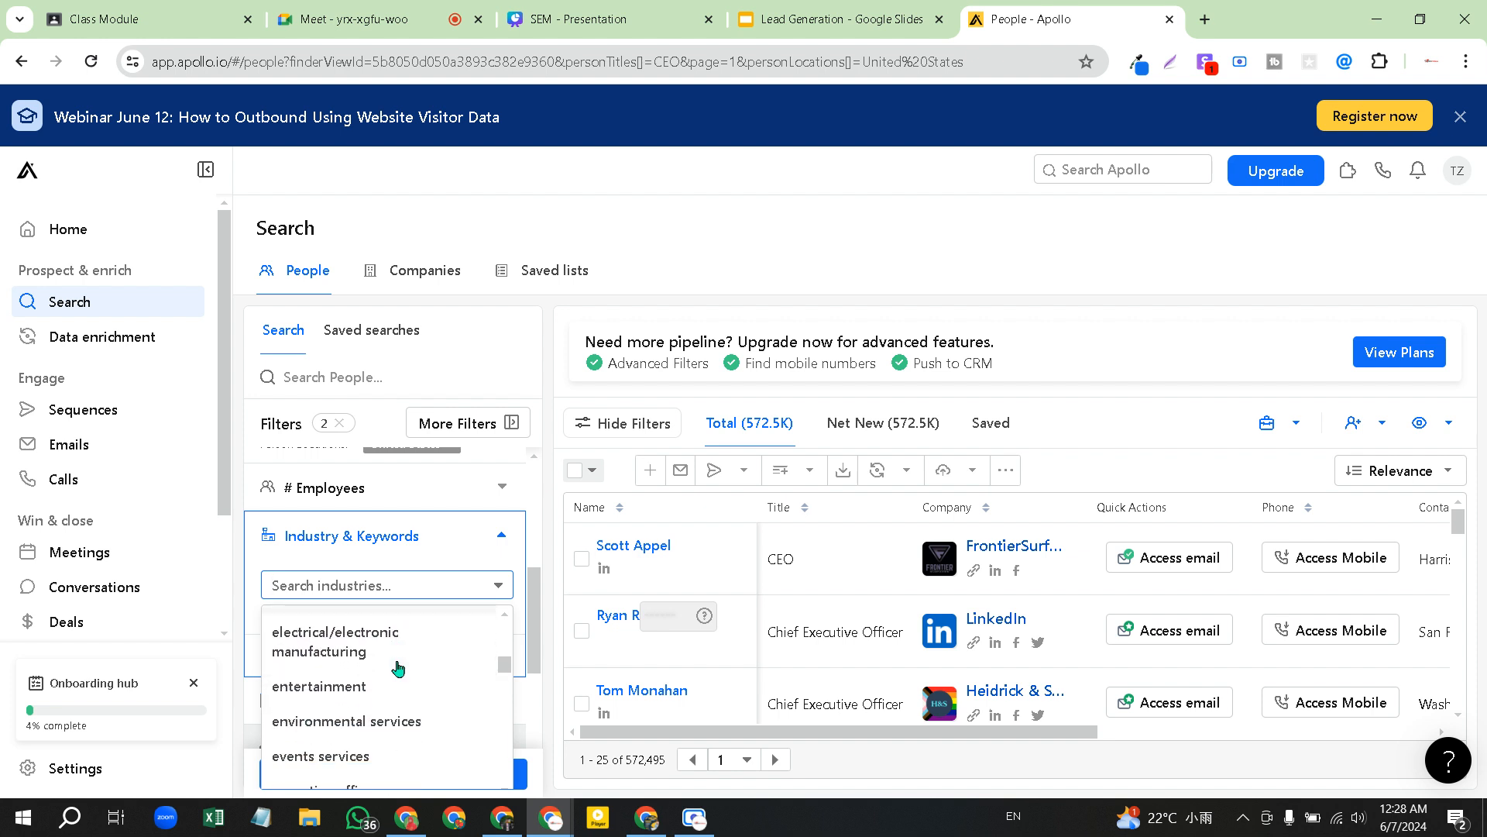
scroll(397, 668, down, 8)
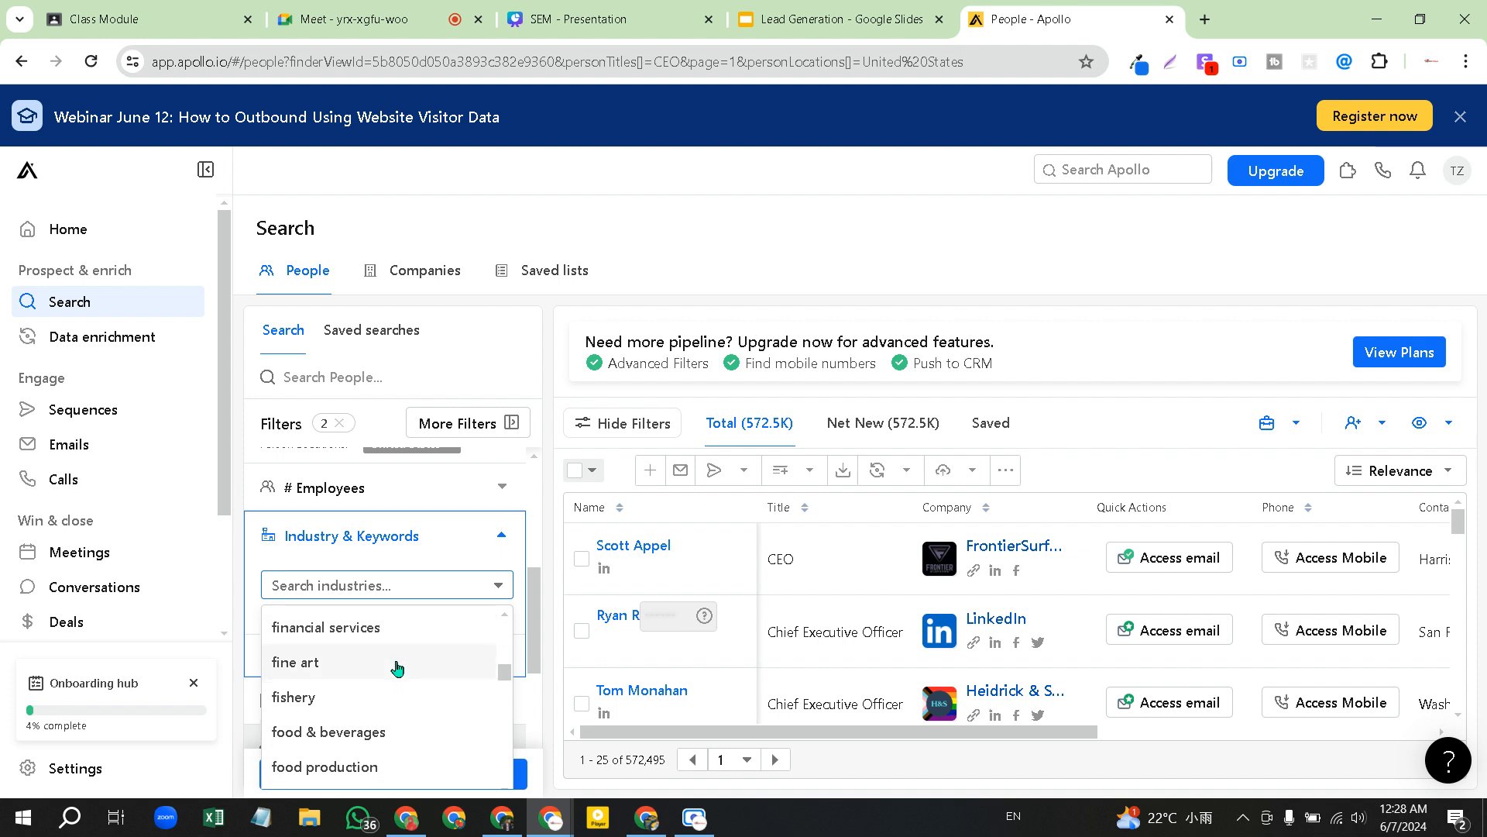
scroll(396, 668, up, 1)
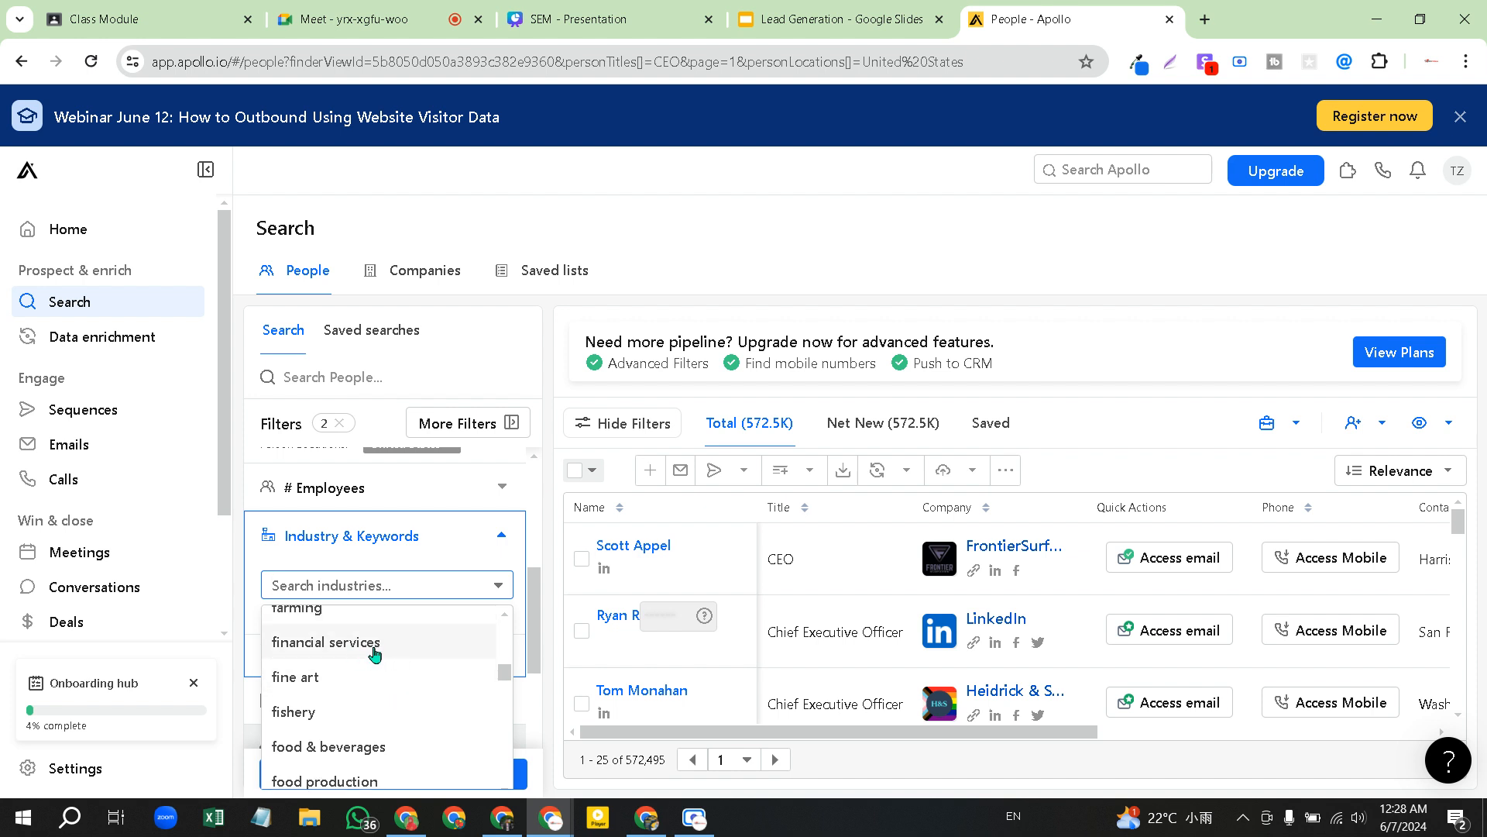
click(379, 653)
click(378, 653)
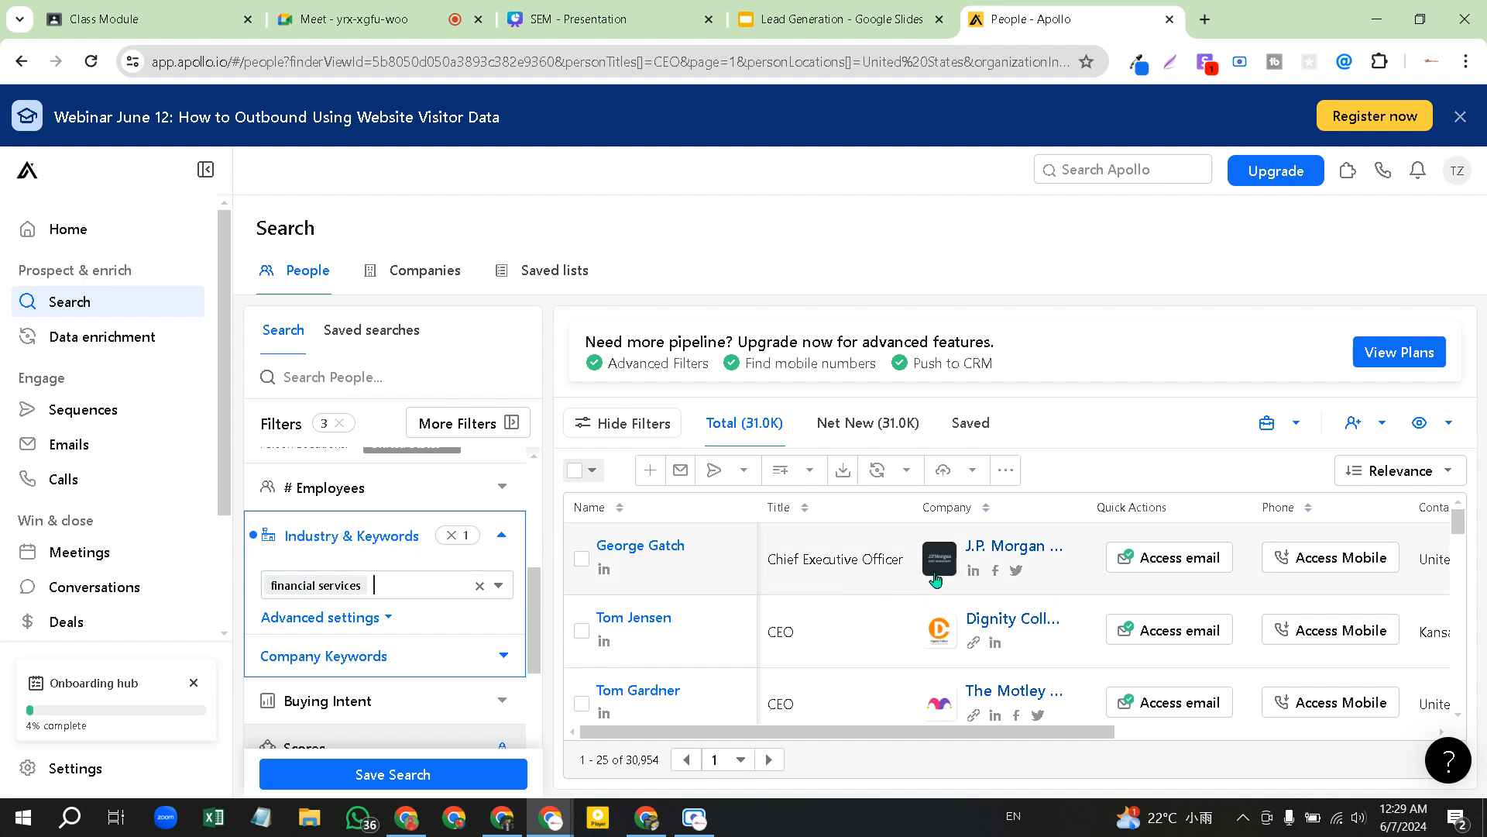
Review the filtered contacts, checking their location, employee count, industry, keywords, job title and company
scroll(1181, 554, right, 5)
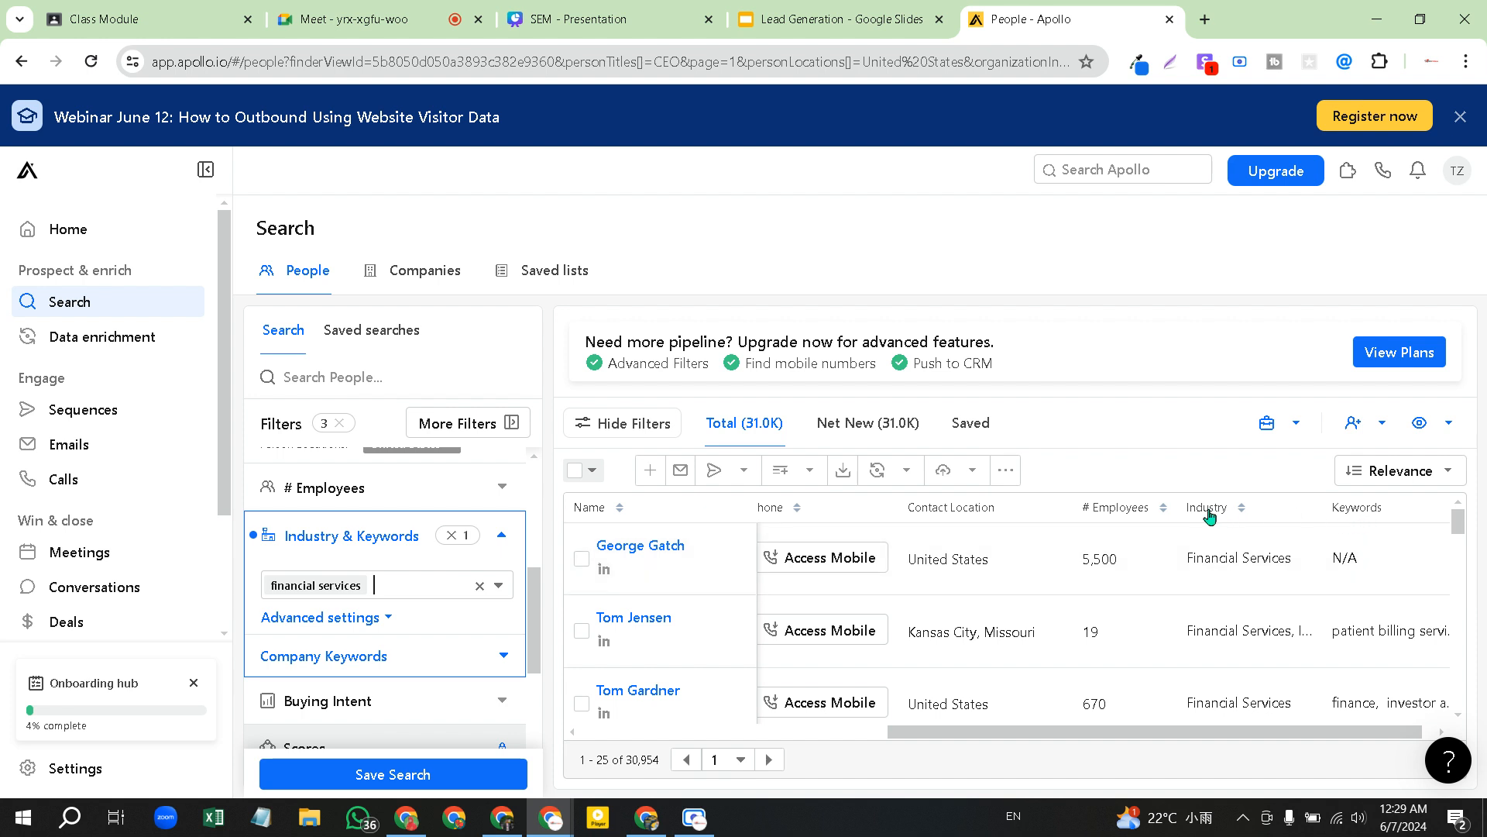
scroll(1273, 625, down, 4)
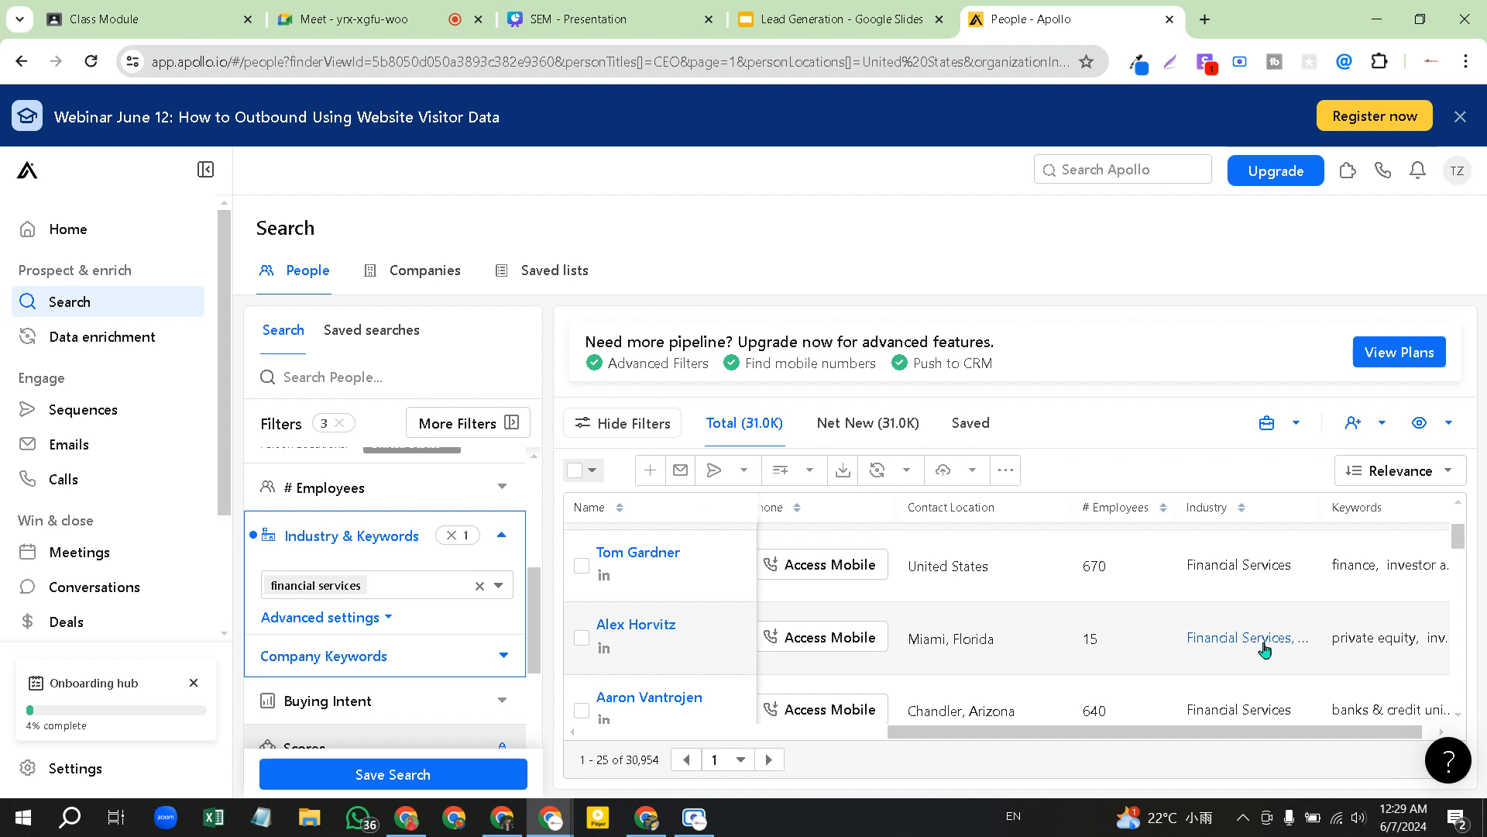
scroll(1256, 624, up, 4)
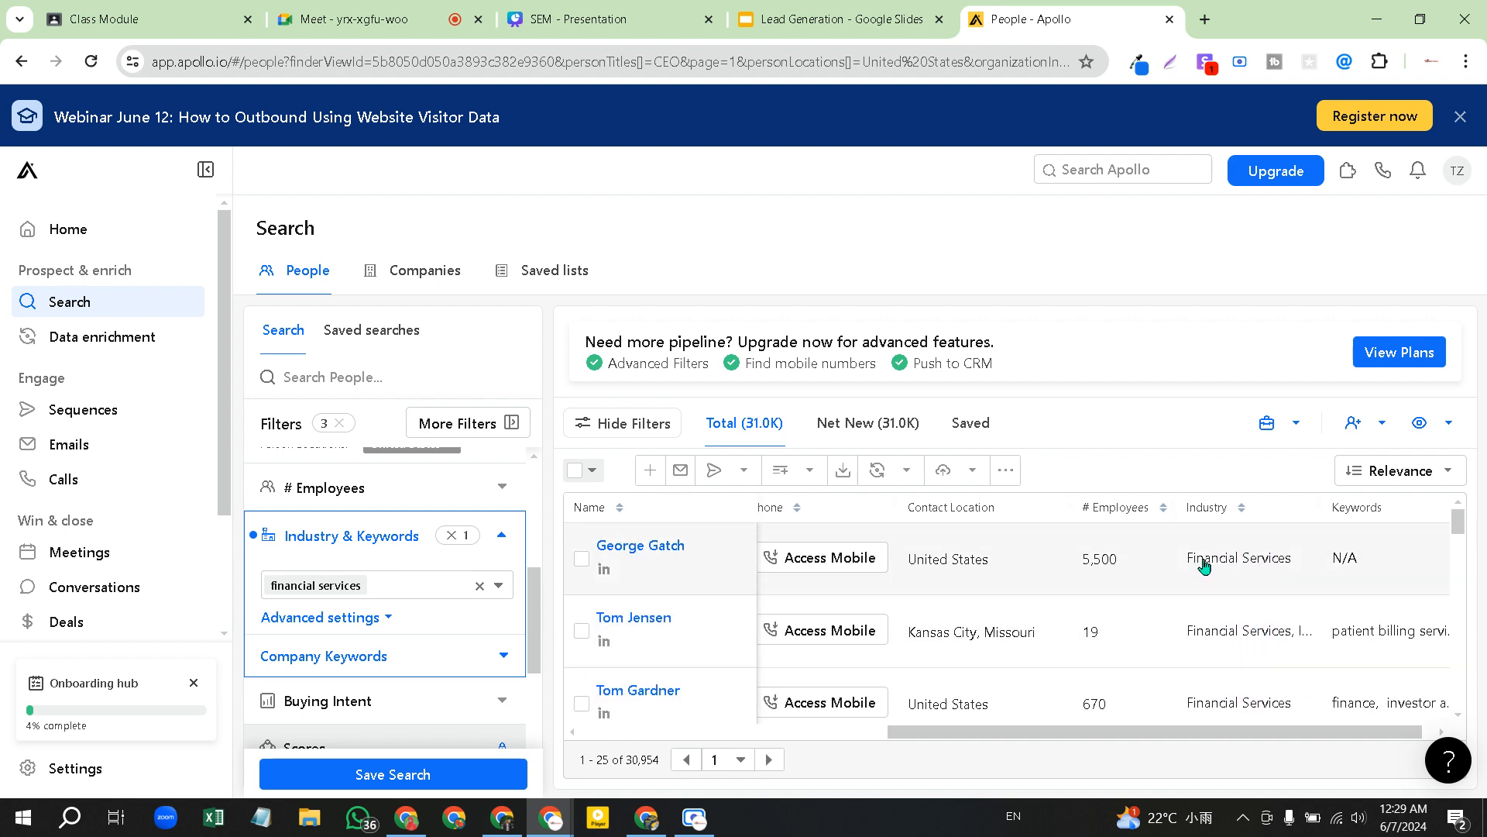
scroll(973, 567, down, 1)
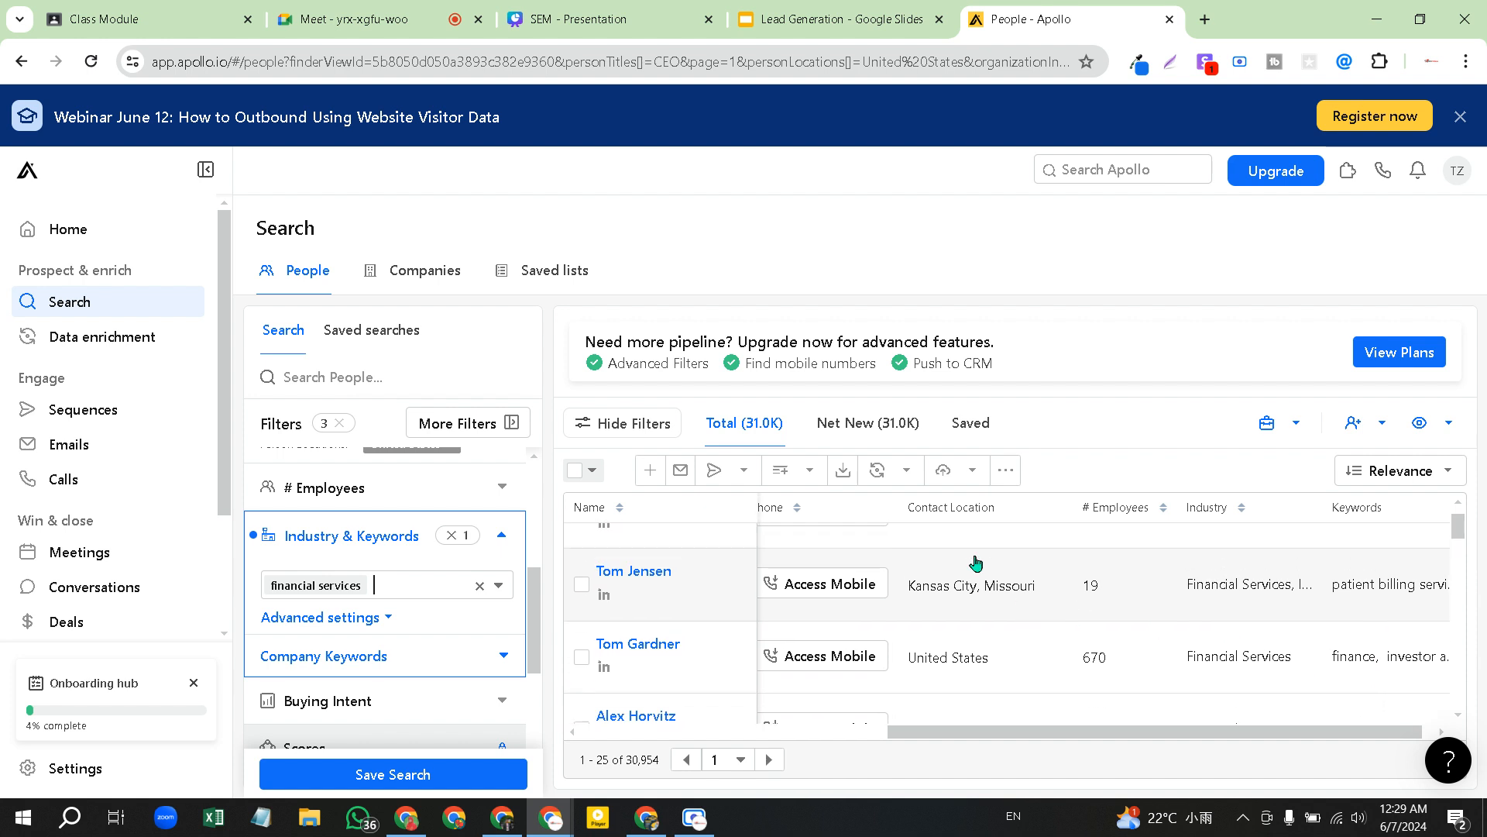
scroll(973, 568, up, 1)
scroll(732, 603, left, 5)
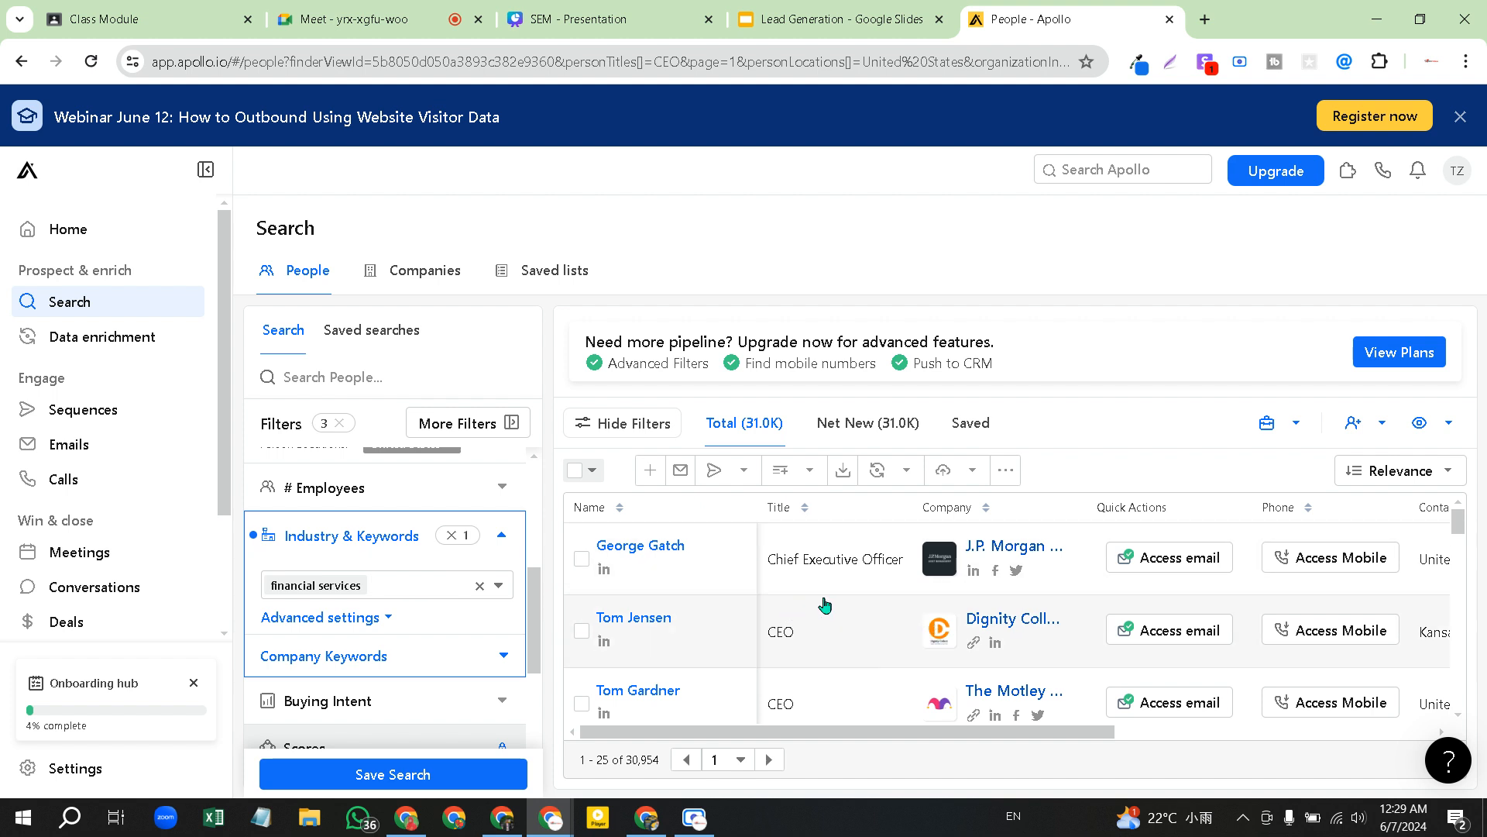
scroll(906, 595, down, 5)
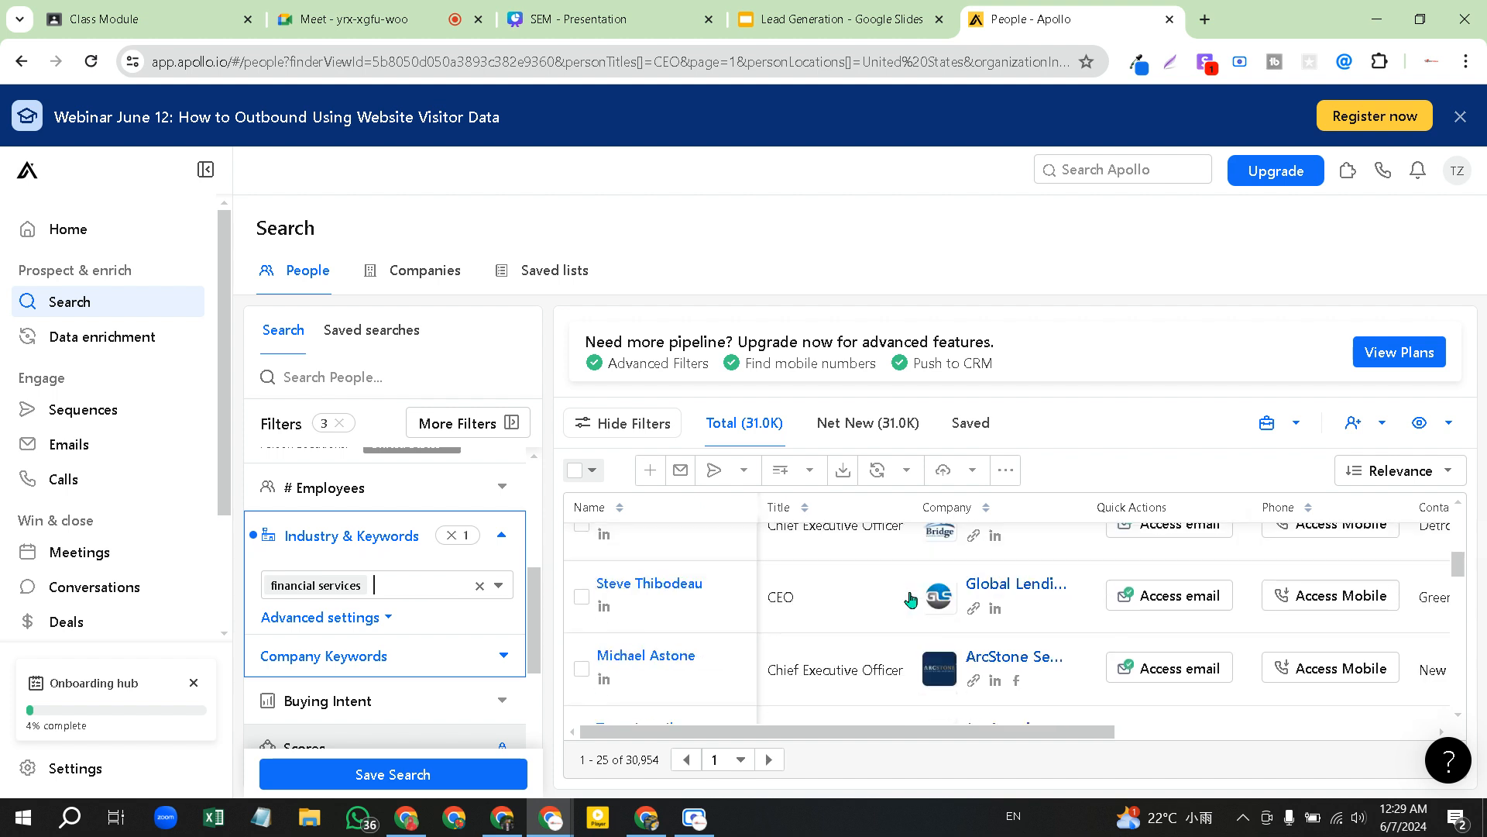
scroll(910, 598, up, 5)
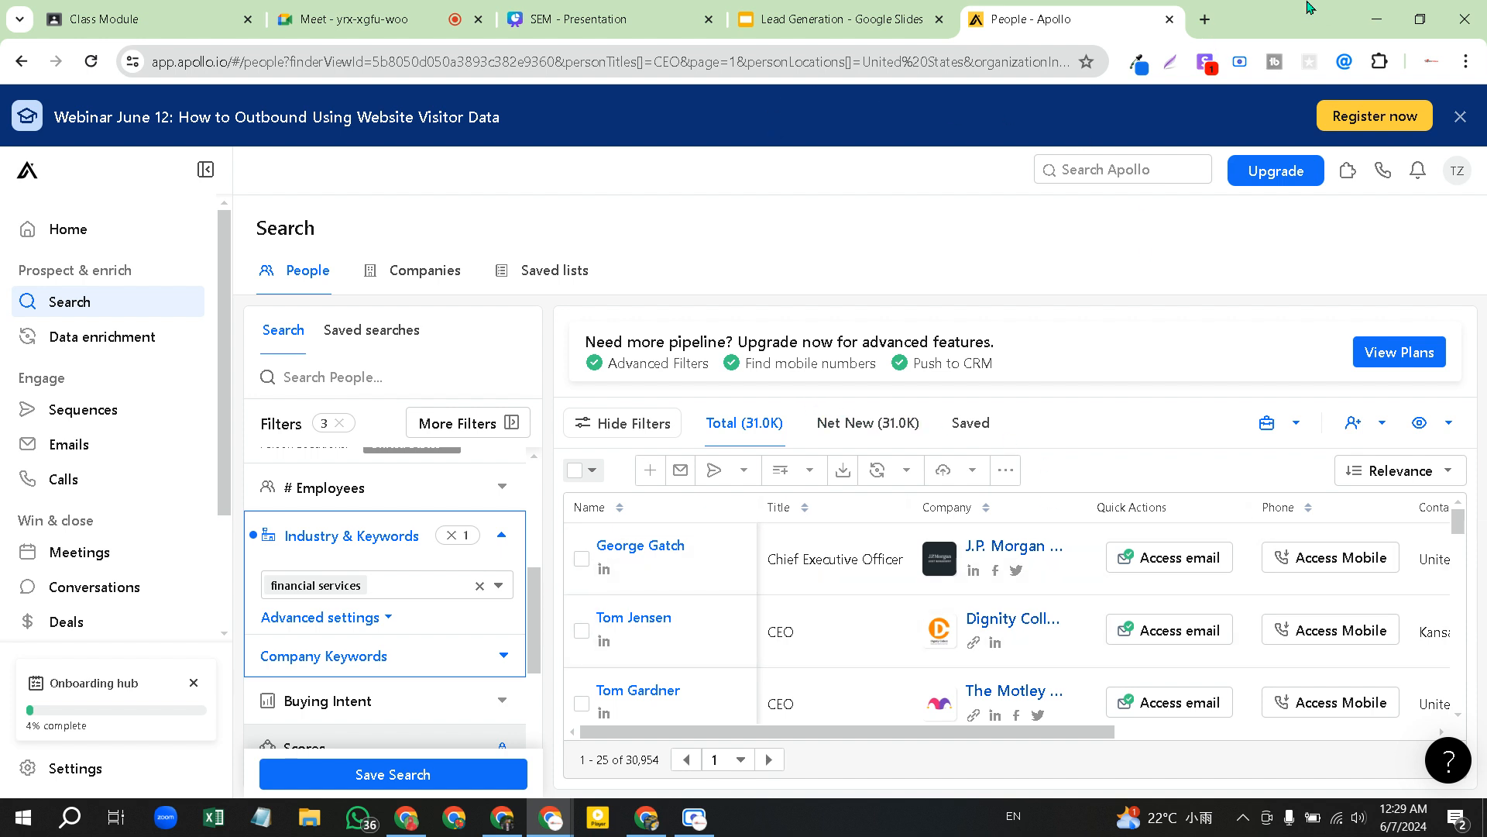
Switch to Google Sheets in a new browser tab and create a blank spreadsheet
click(1205, 20)
click(1408, 152)
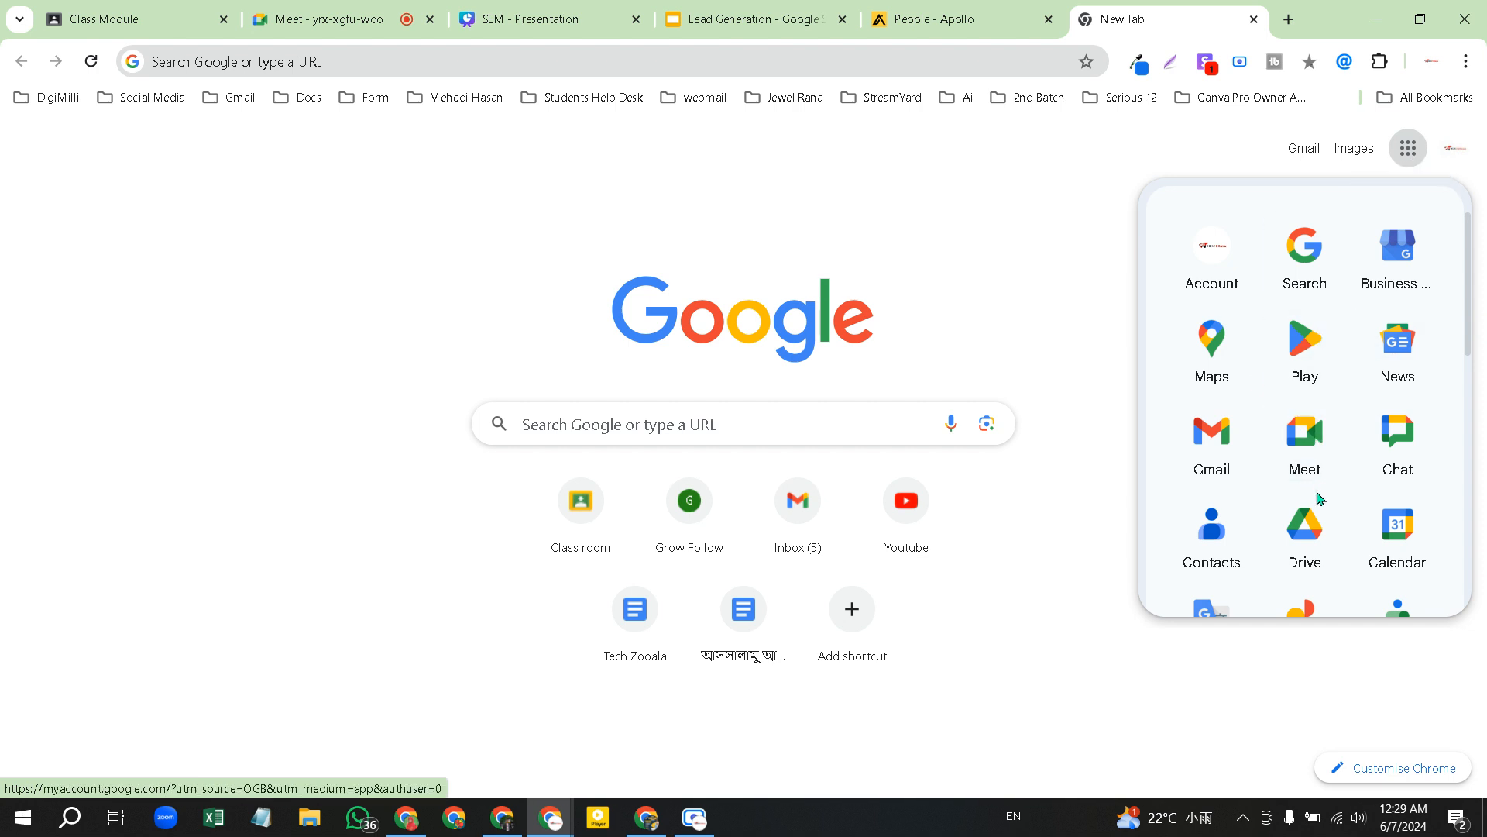
scroll(1320, 498, down, 5)
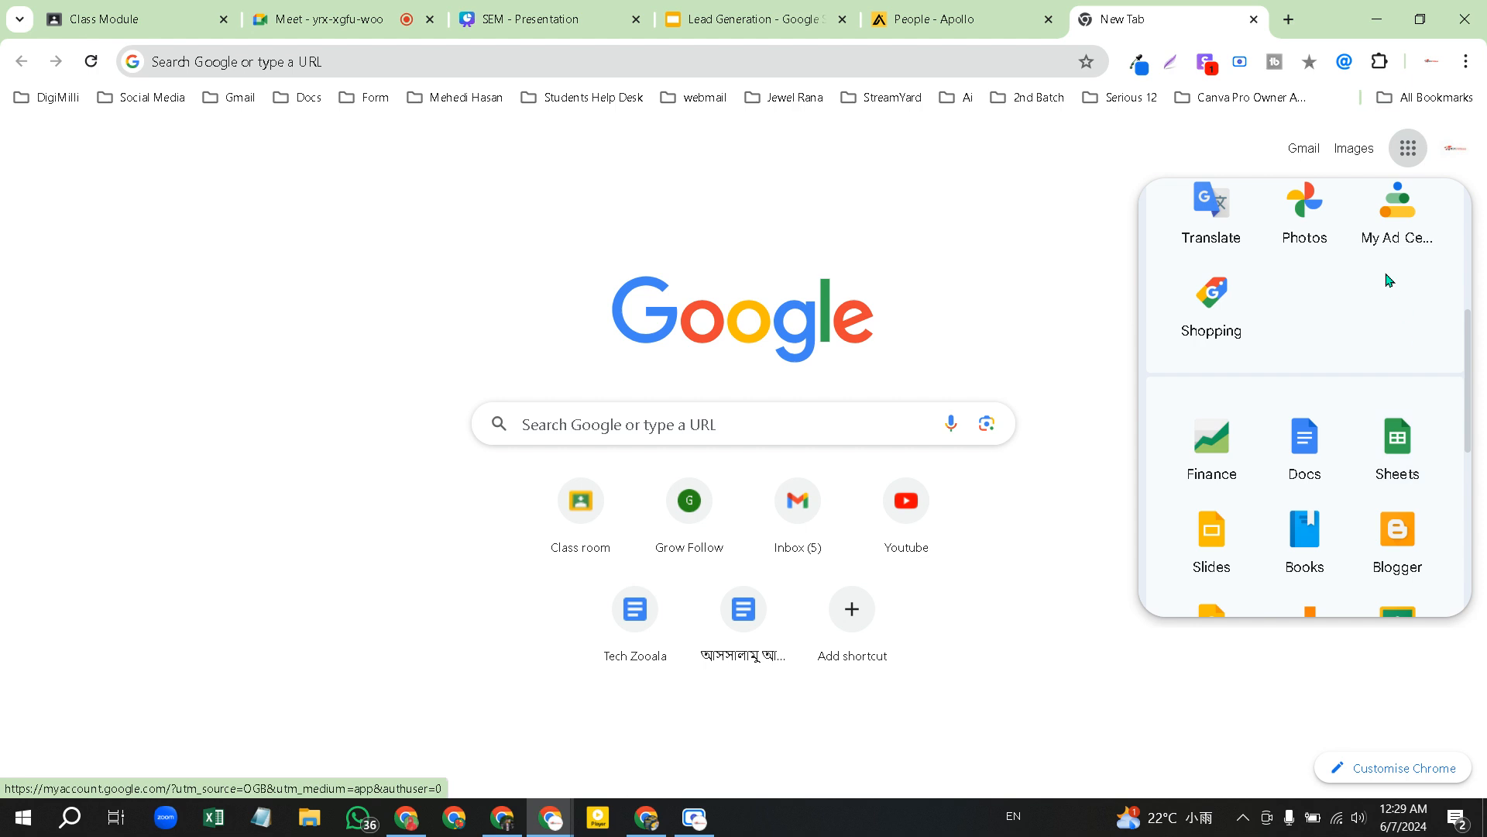
scroll(1388, 280, up, 5)
click(1406, 149)
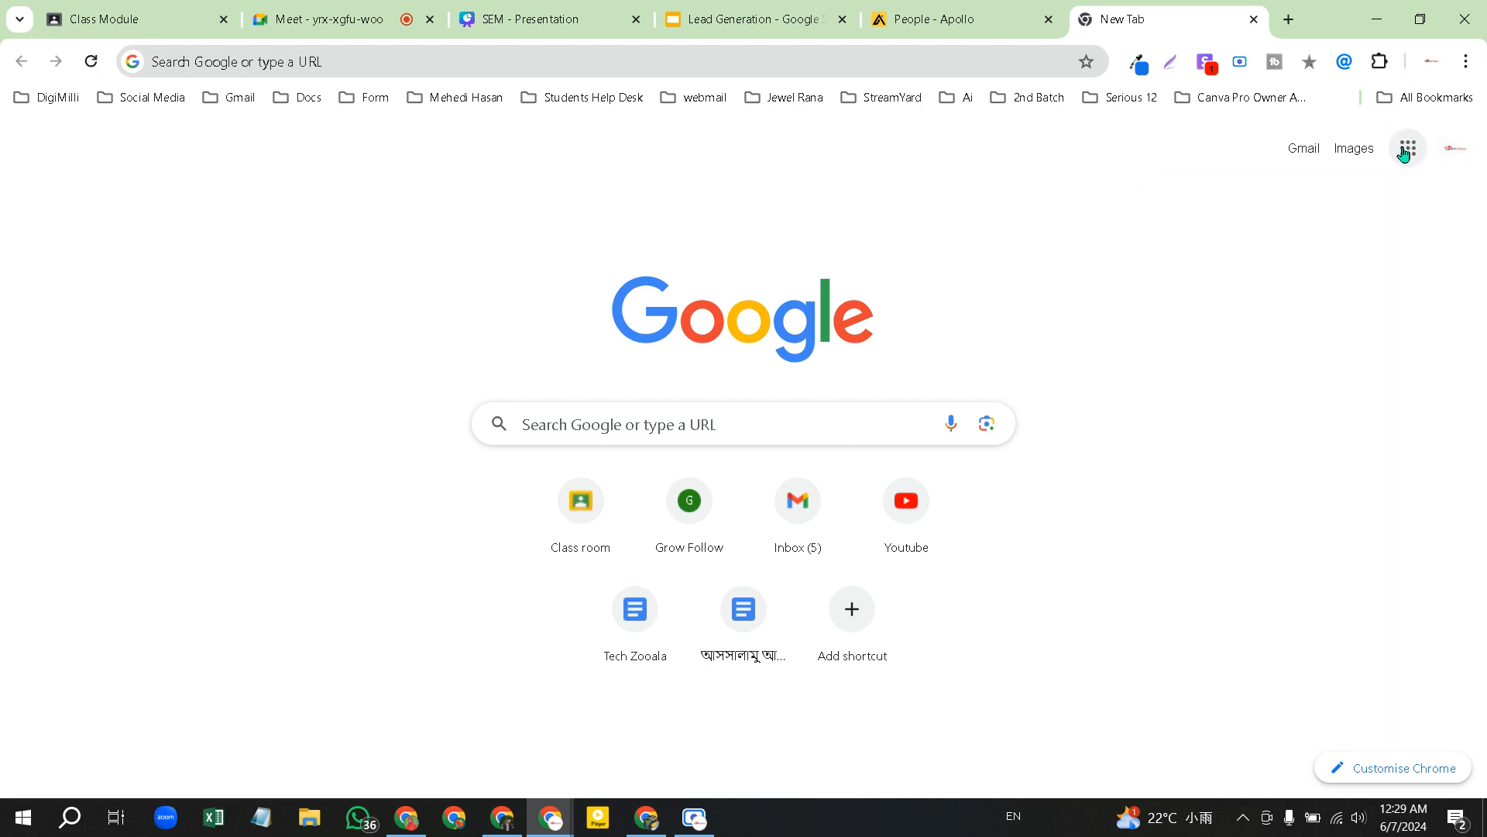
click(1407, 147)
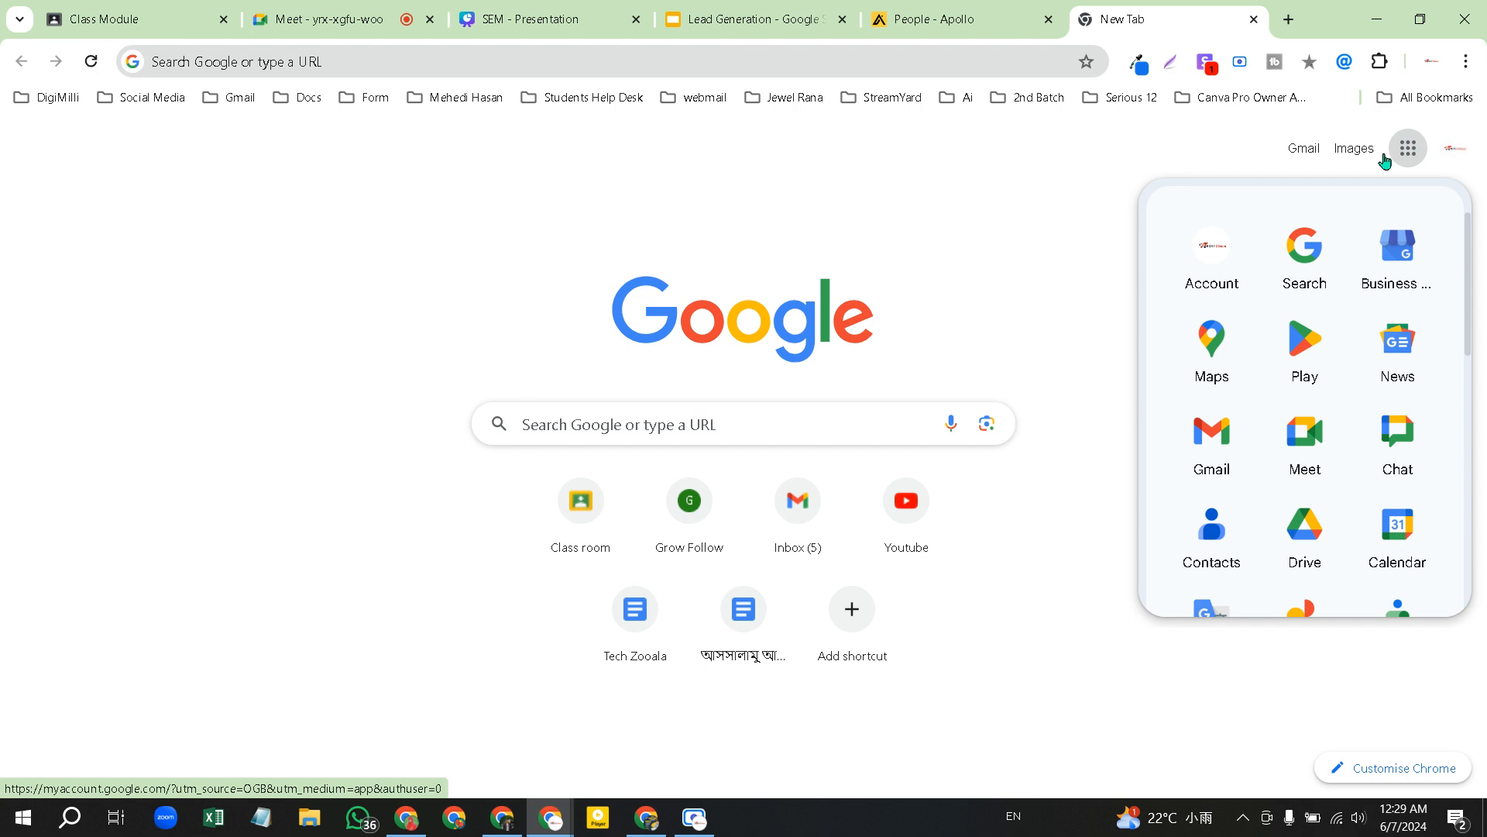
scroll(1337, 480, down, 5)
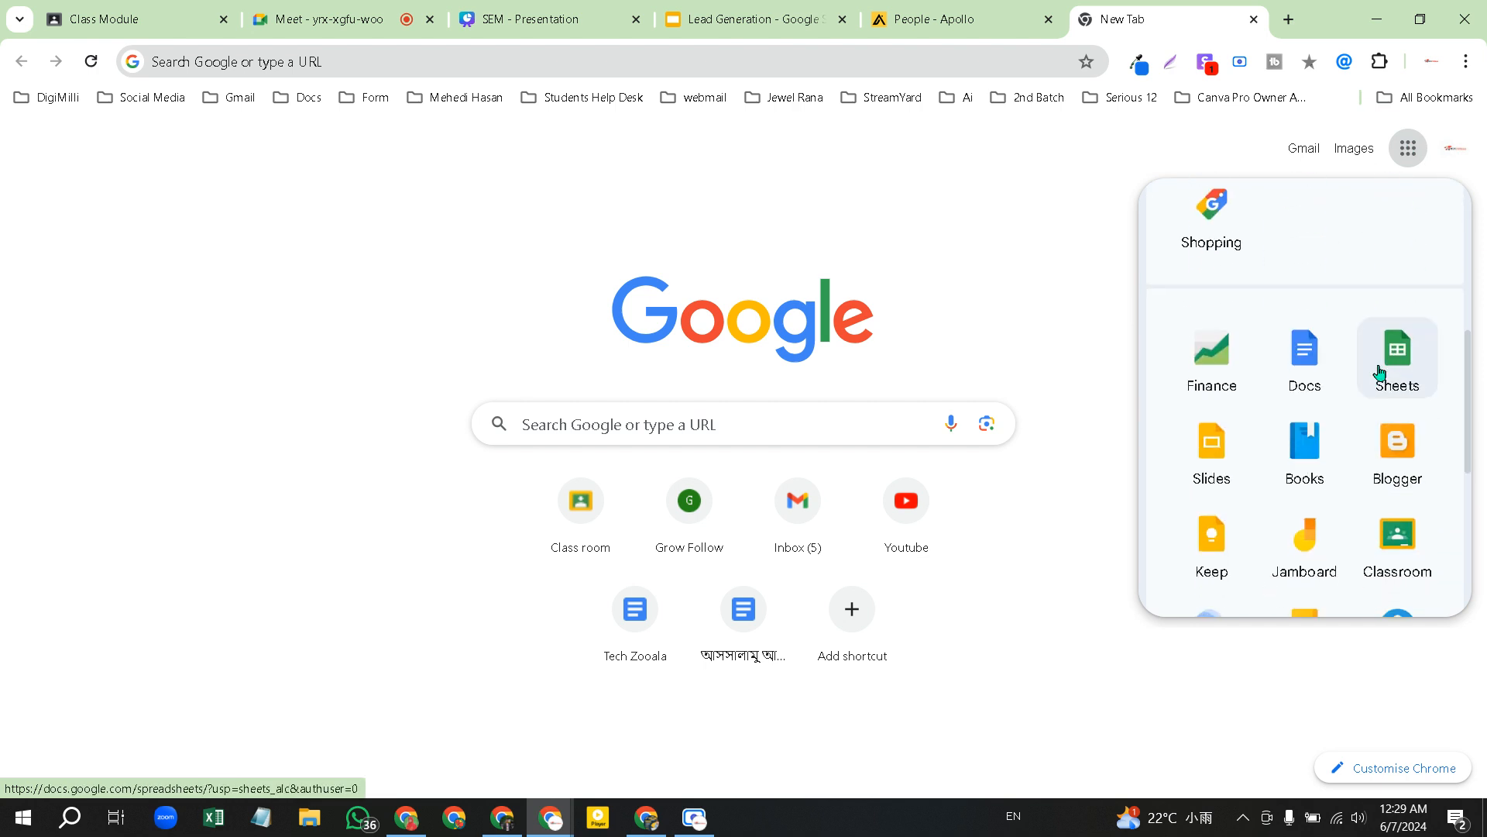
click(1381, 373)
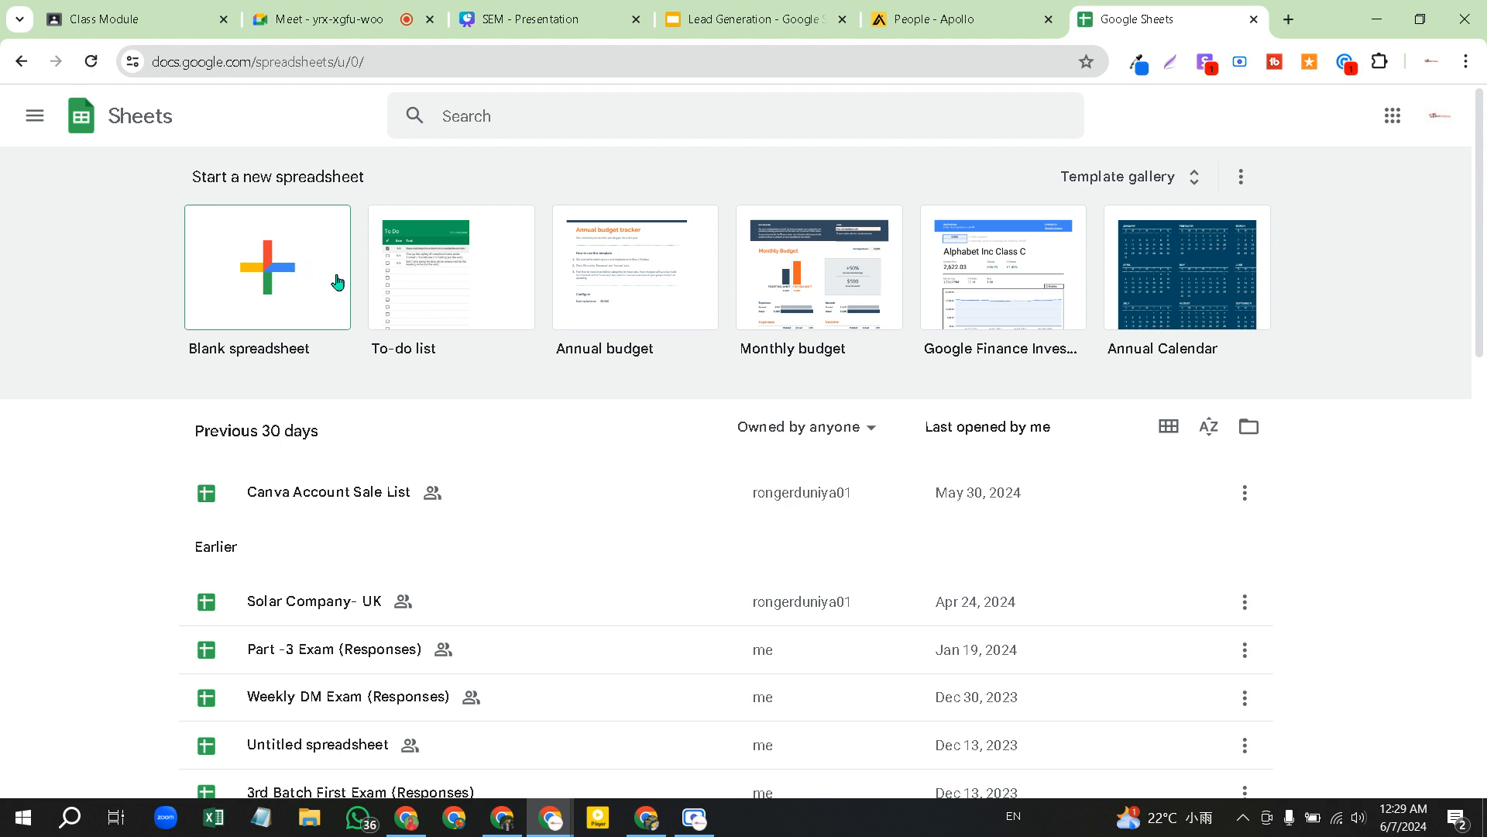
click(281, 260)
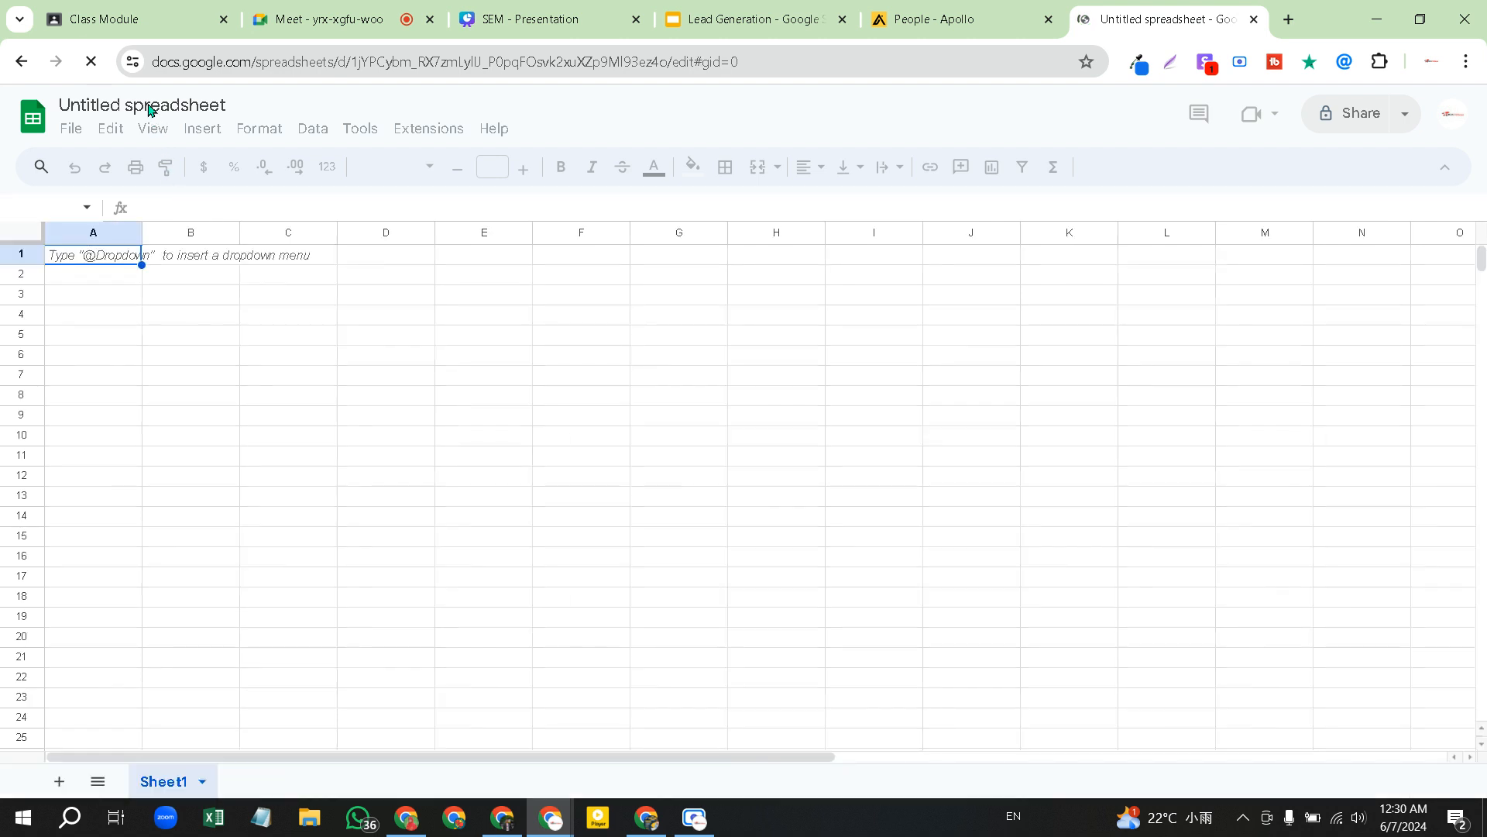
click(184, 106)
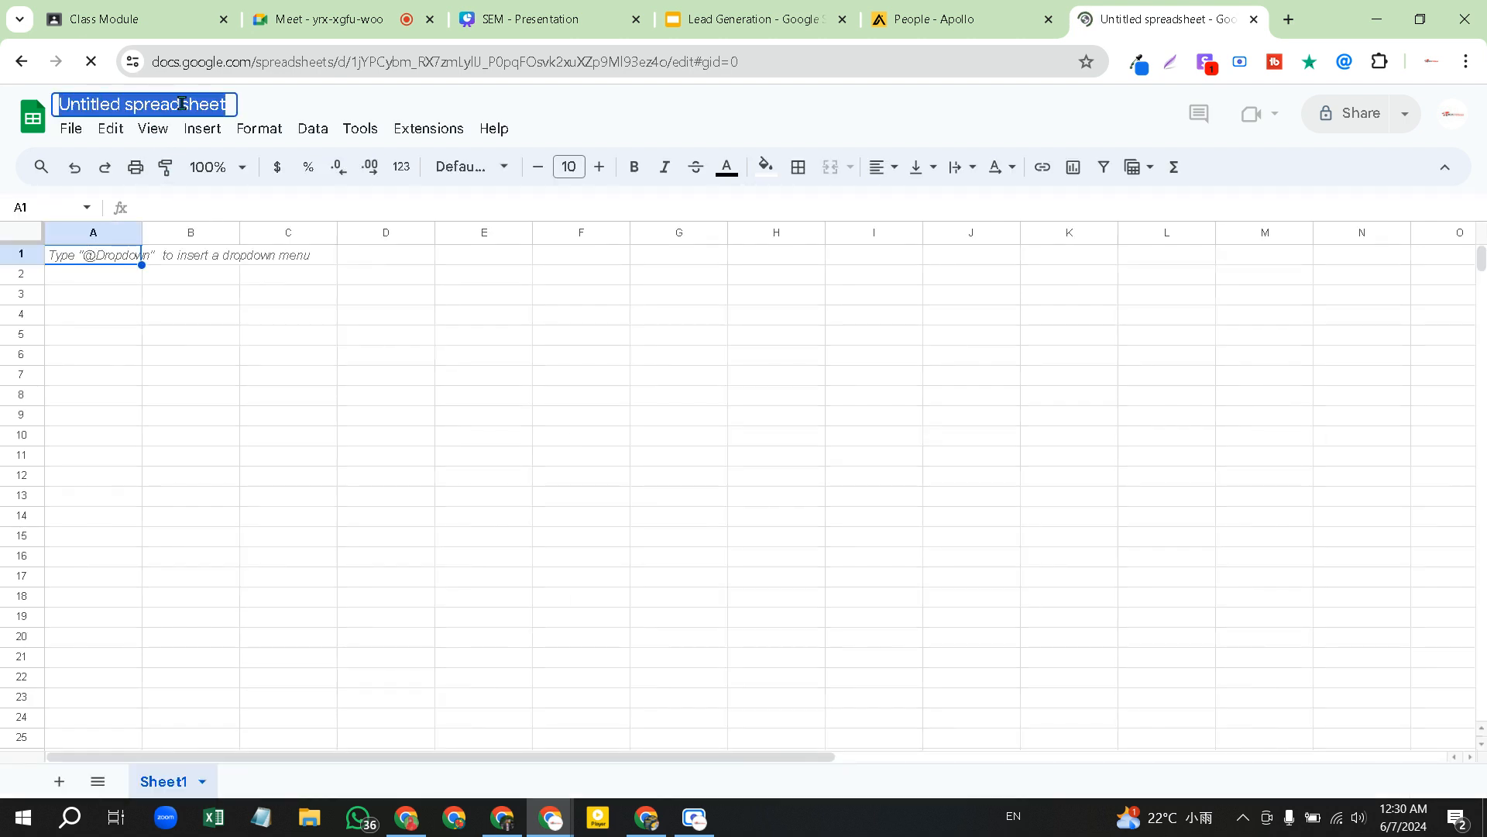
text(Fi)
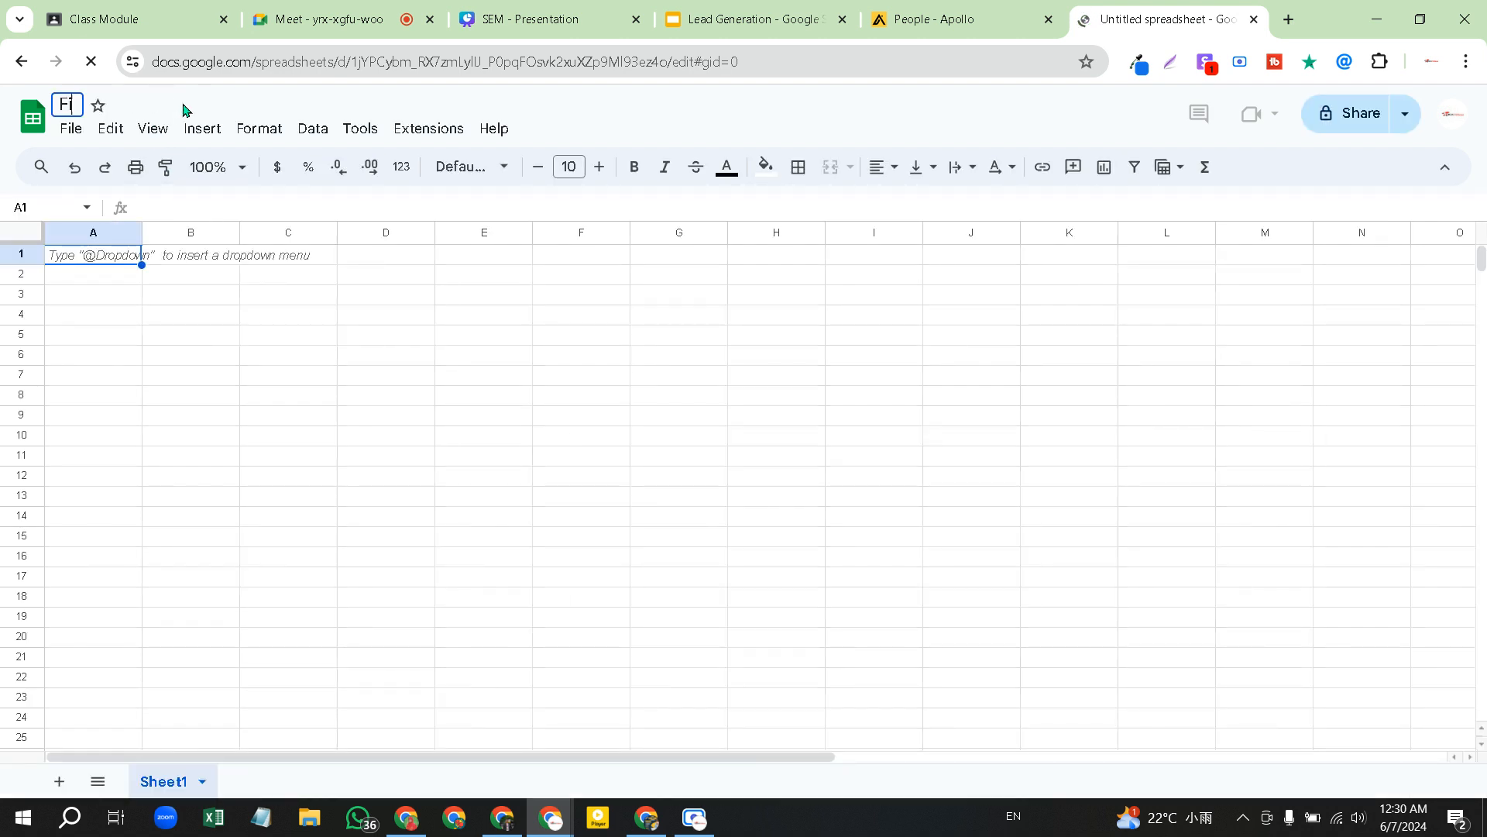
key(Return)
text(na)
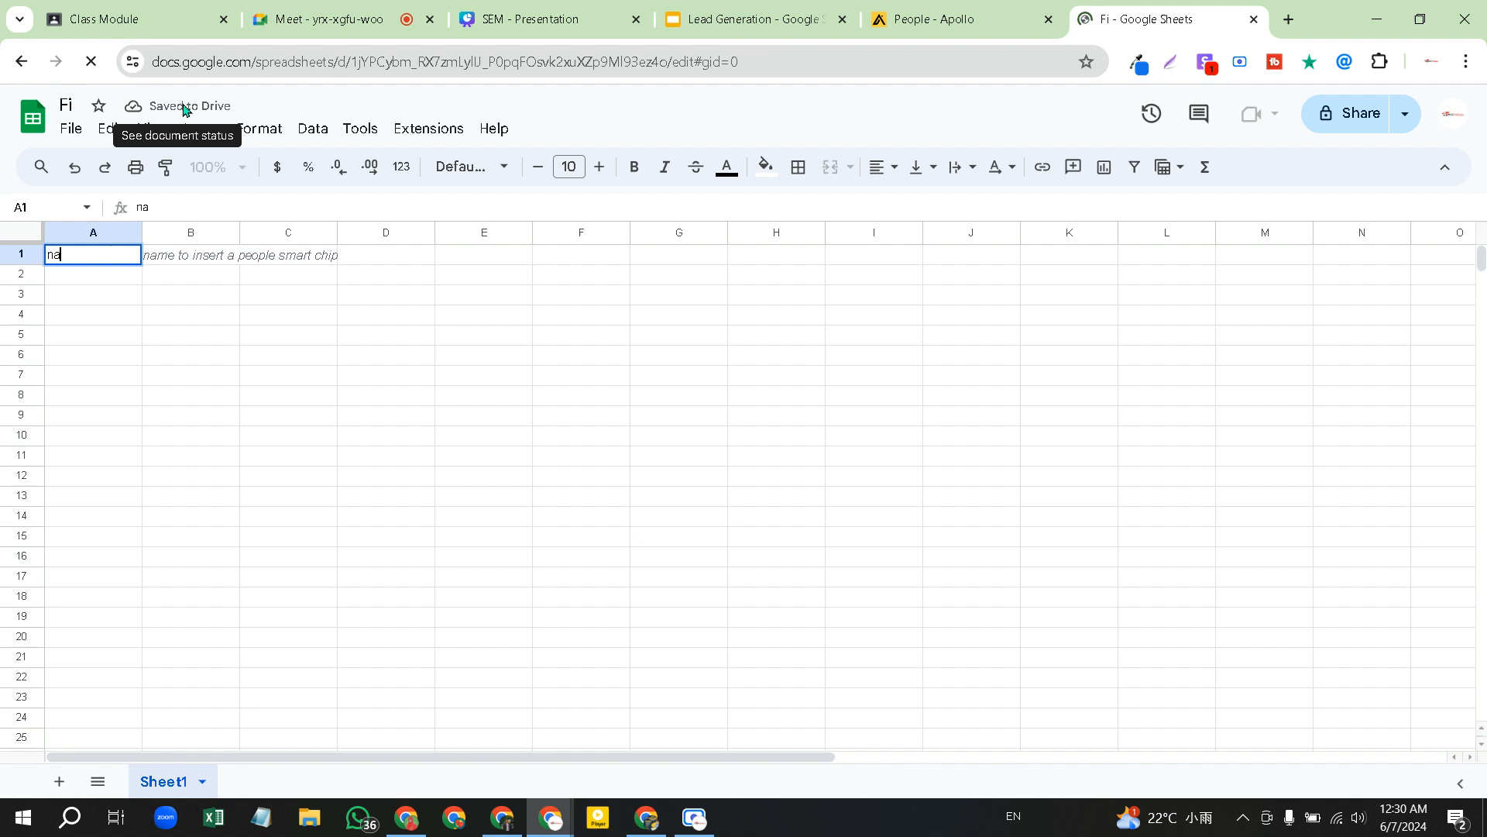
click(78, 104)
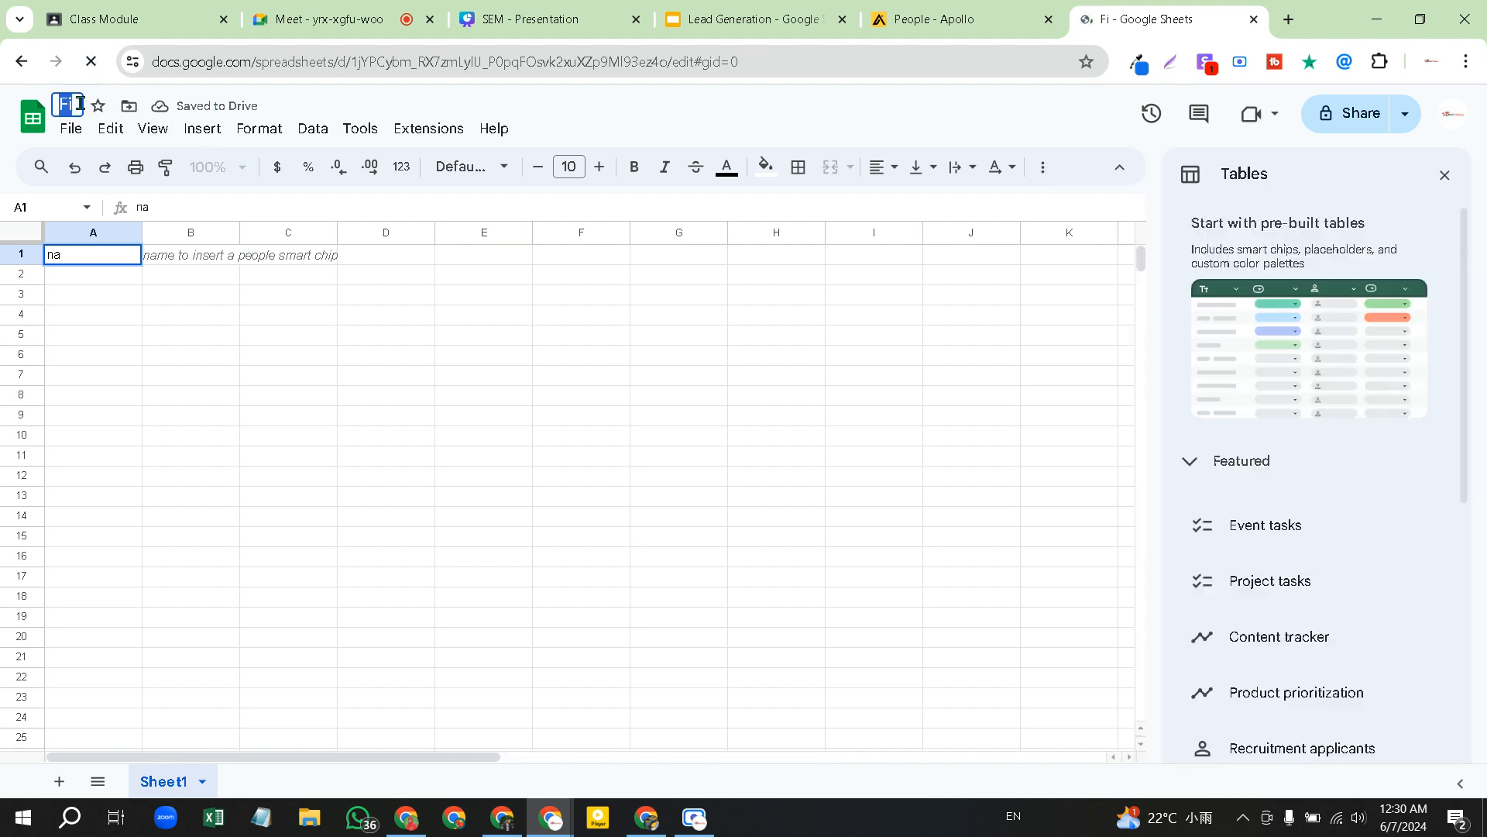
Switch to Apollo and copy the industry text "Financial Services" from the first contact in the people results
click(964, 20)
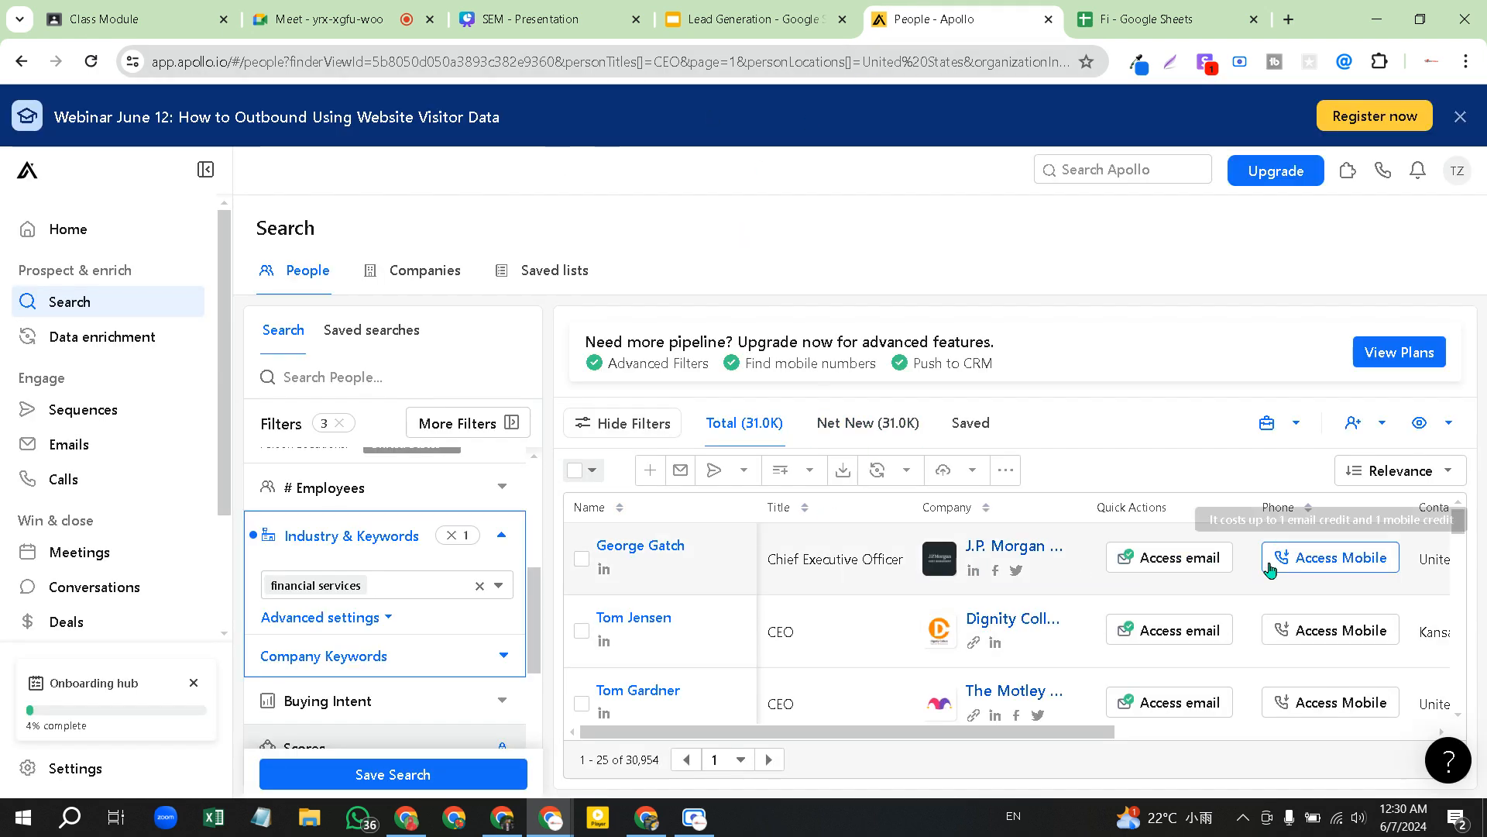
scroll(1277, 568, right, 5)
scroll(1277, 568, left, 1)
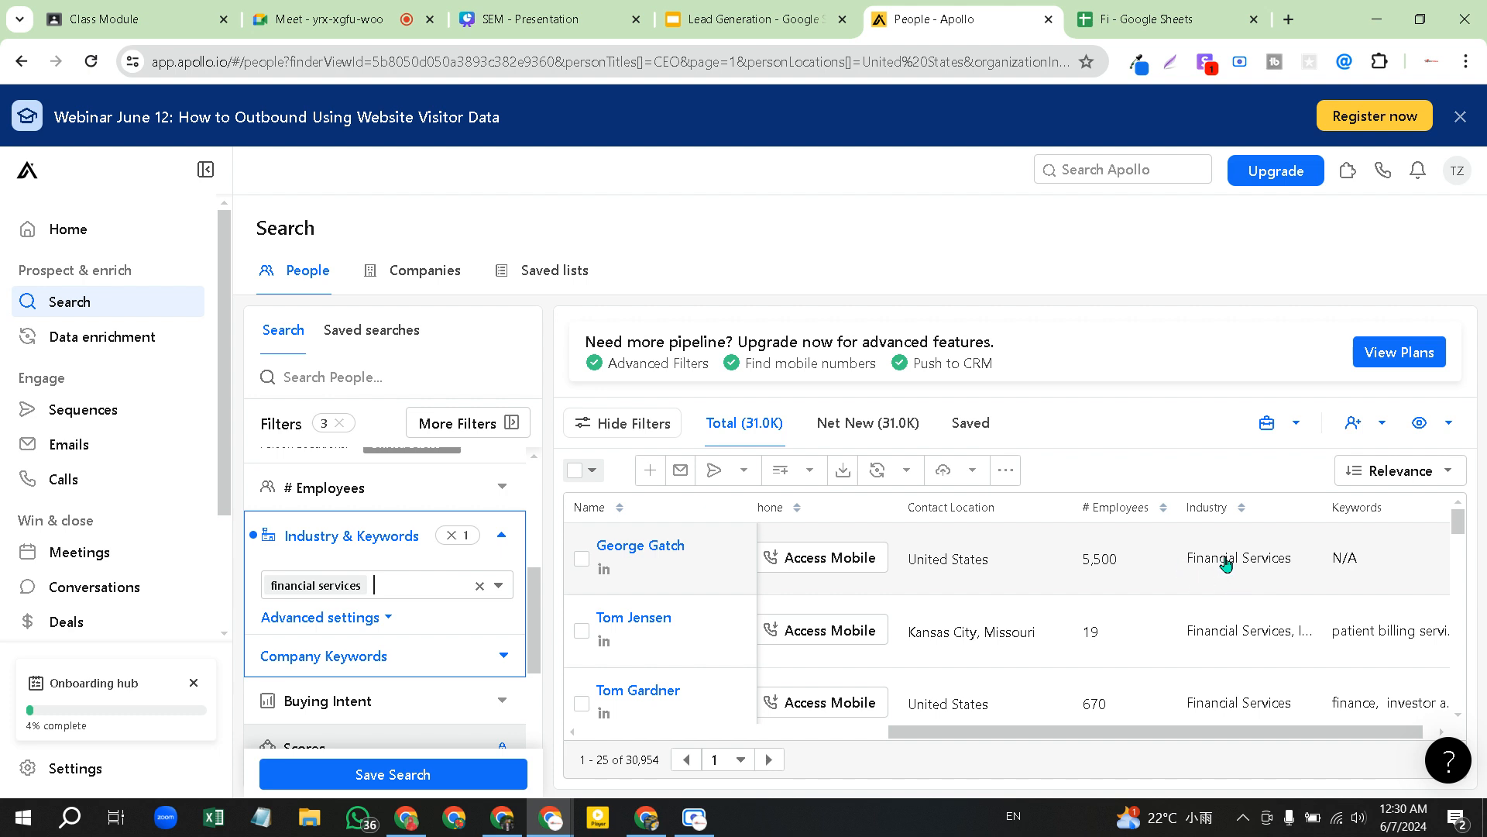
drag(1185, 560, 1299, 564)
key(ctrl+c)
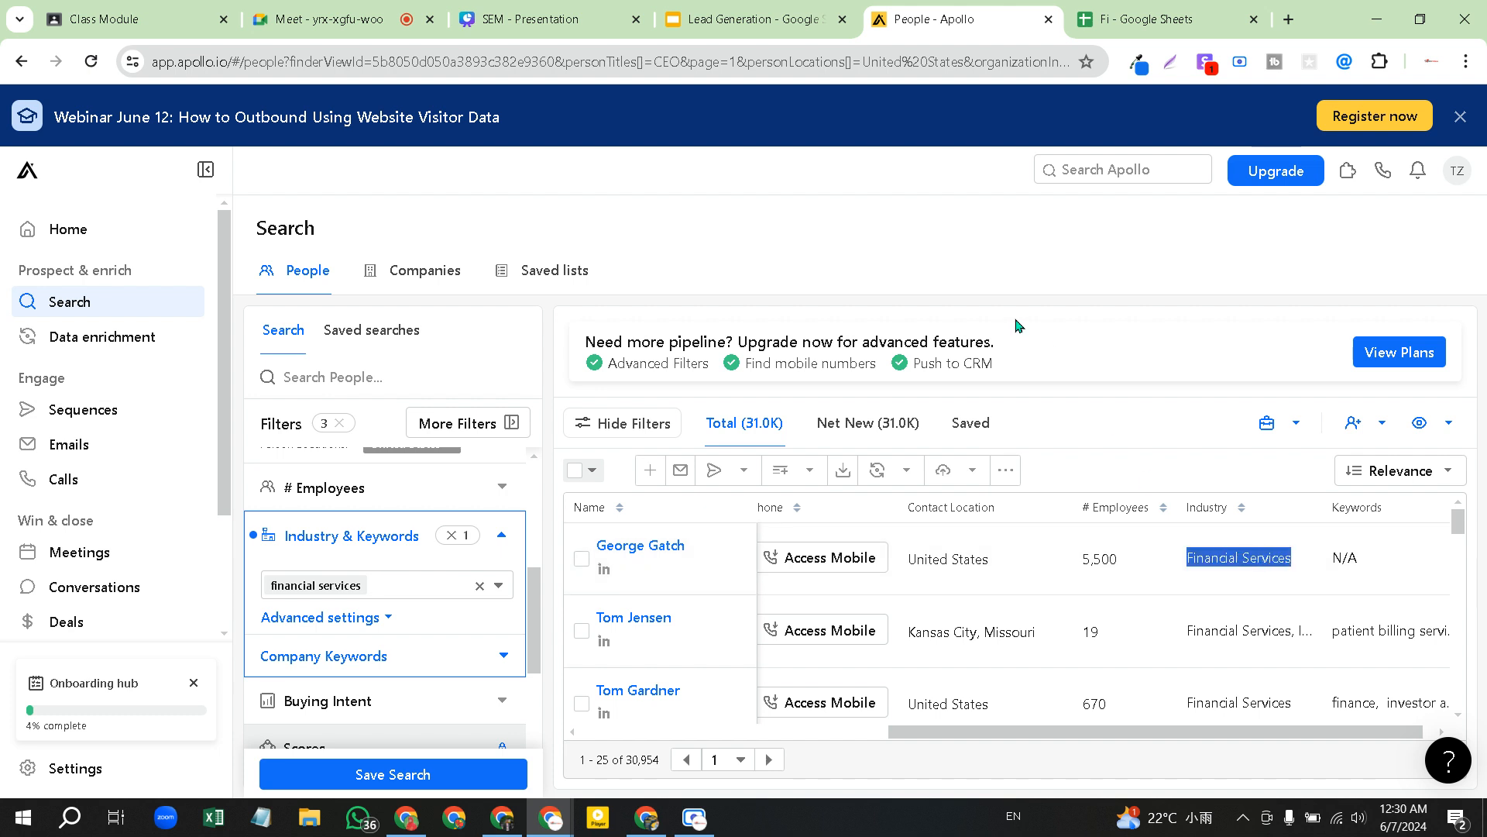
Return to the Google Sheets spreadsheet and rename it Financial Services using the copied text
click(1162, 19)
click(61, 103)
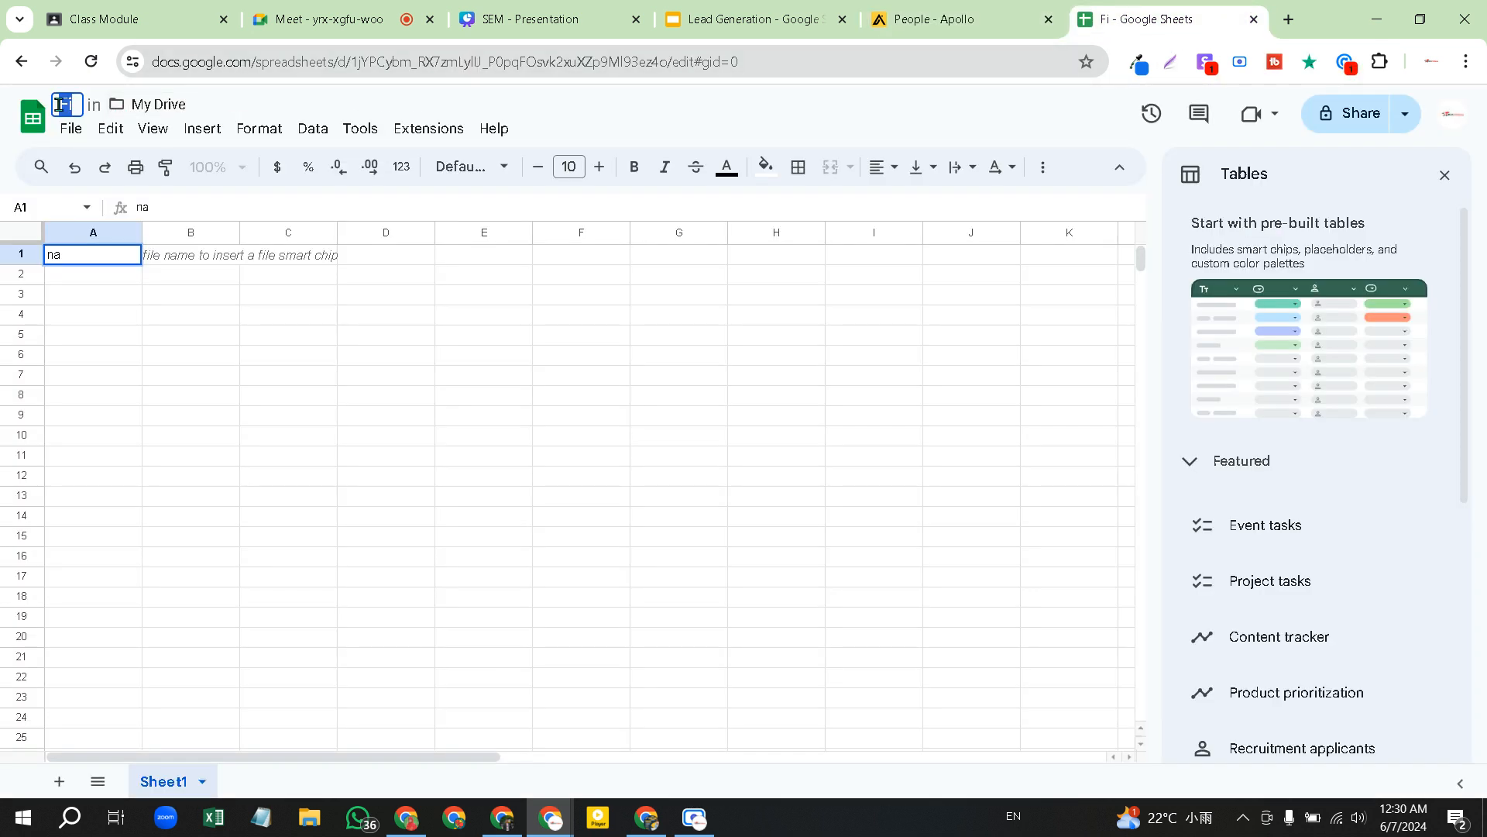
key(ctrl+v)
click(206, 298)
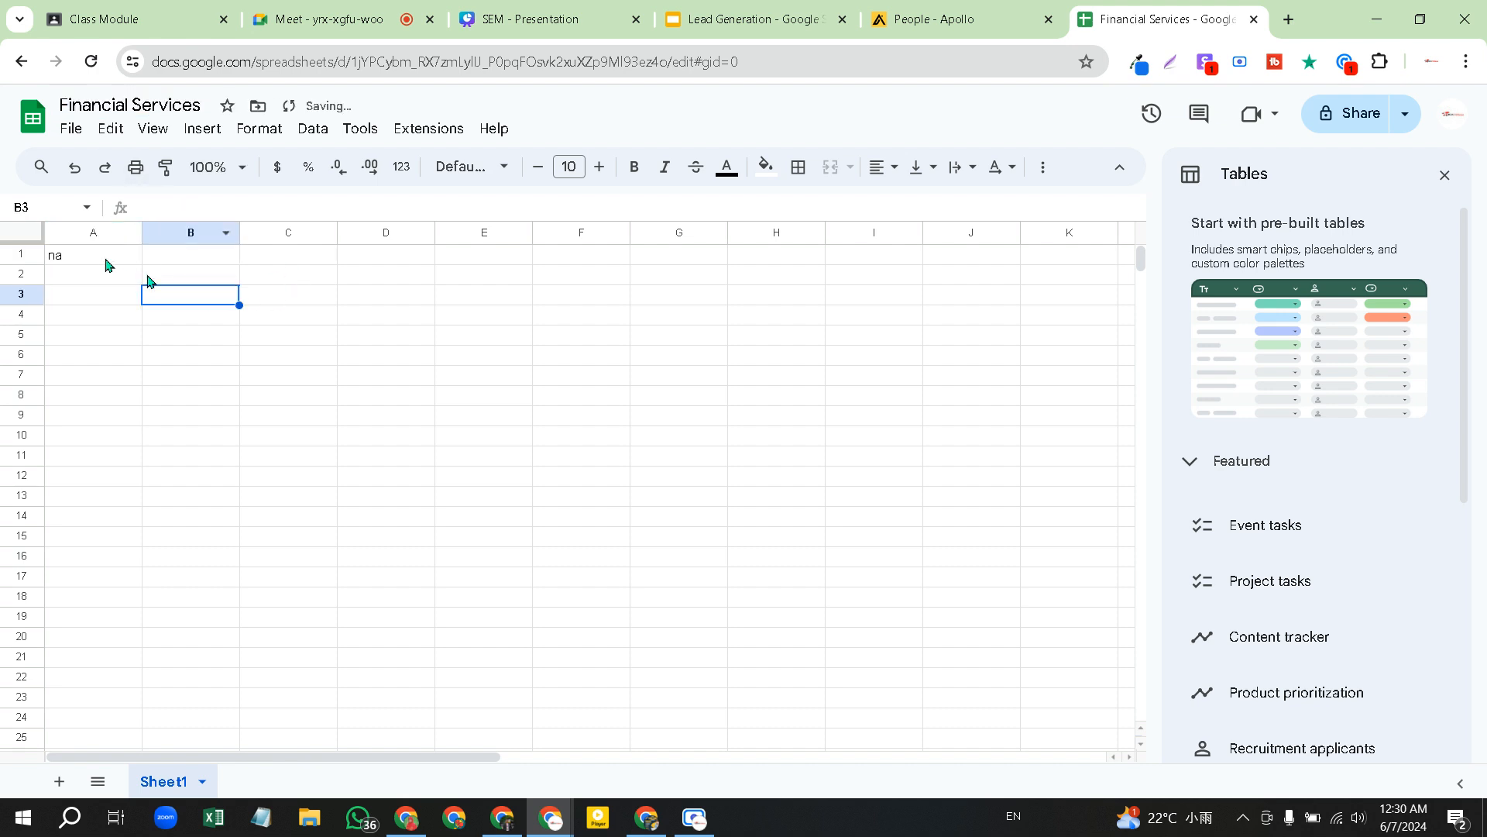
Enter the column headers Name, Company Name and Domain in cells A1 to C1, replacing the stray text in A1
click(97, 262)
double_click(96, 257)
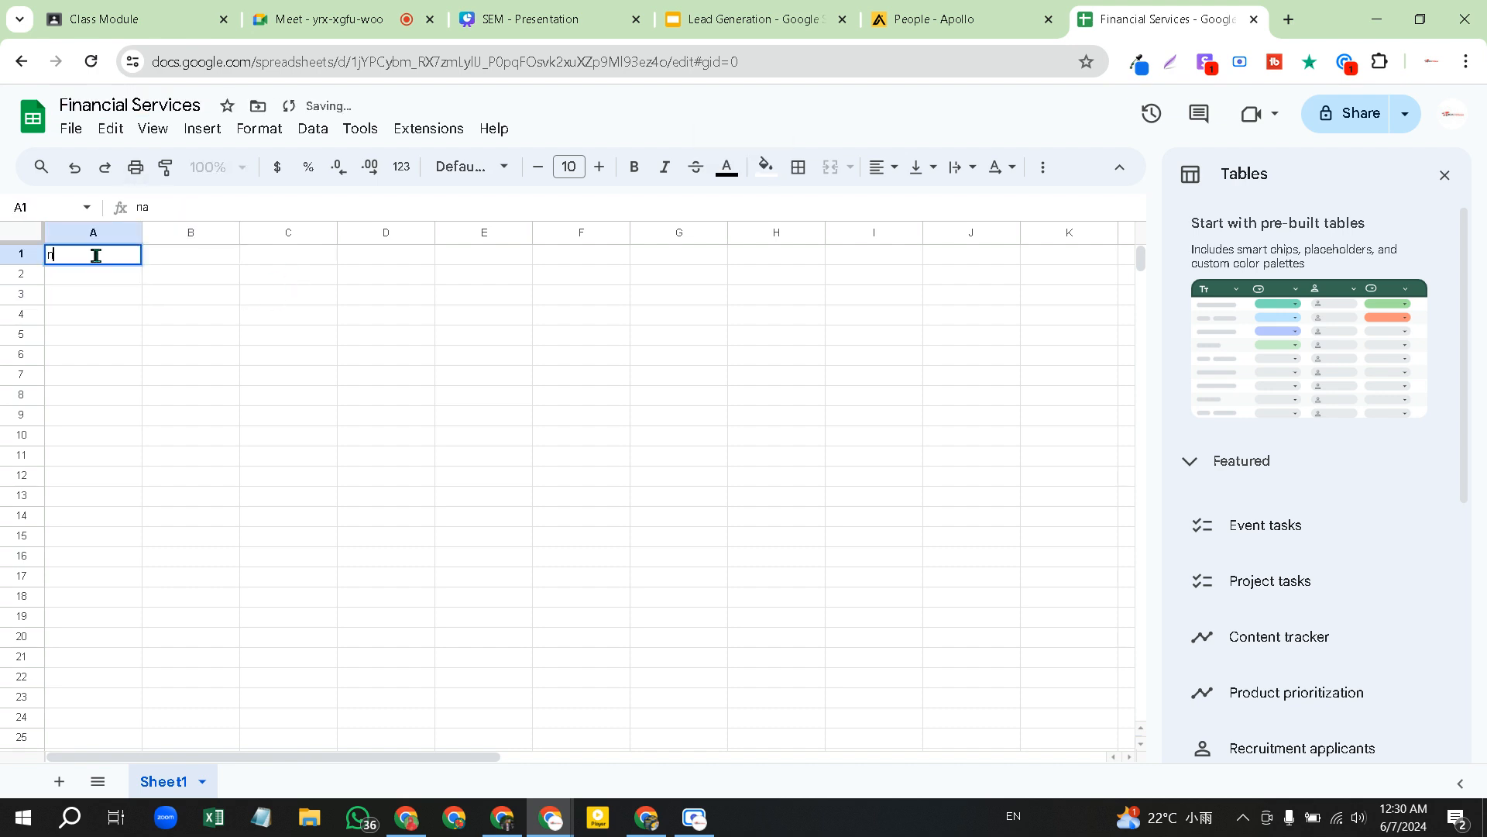
key(BackSpace)
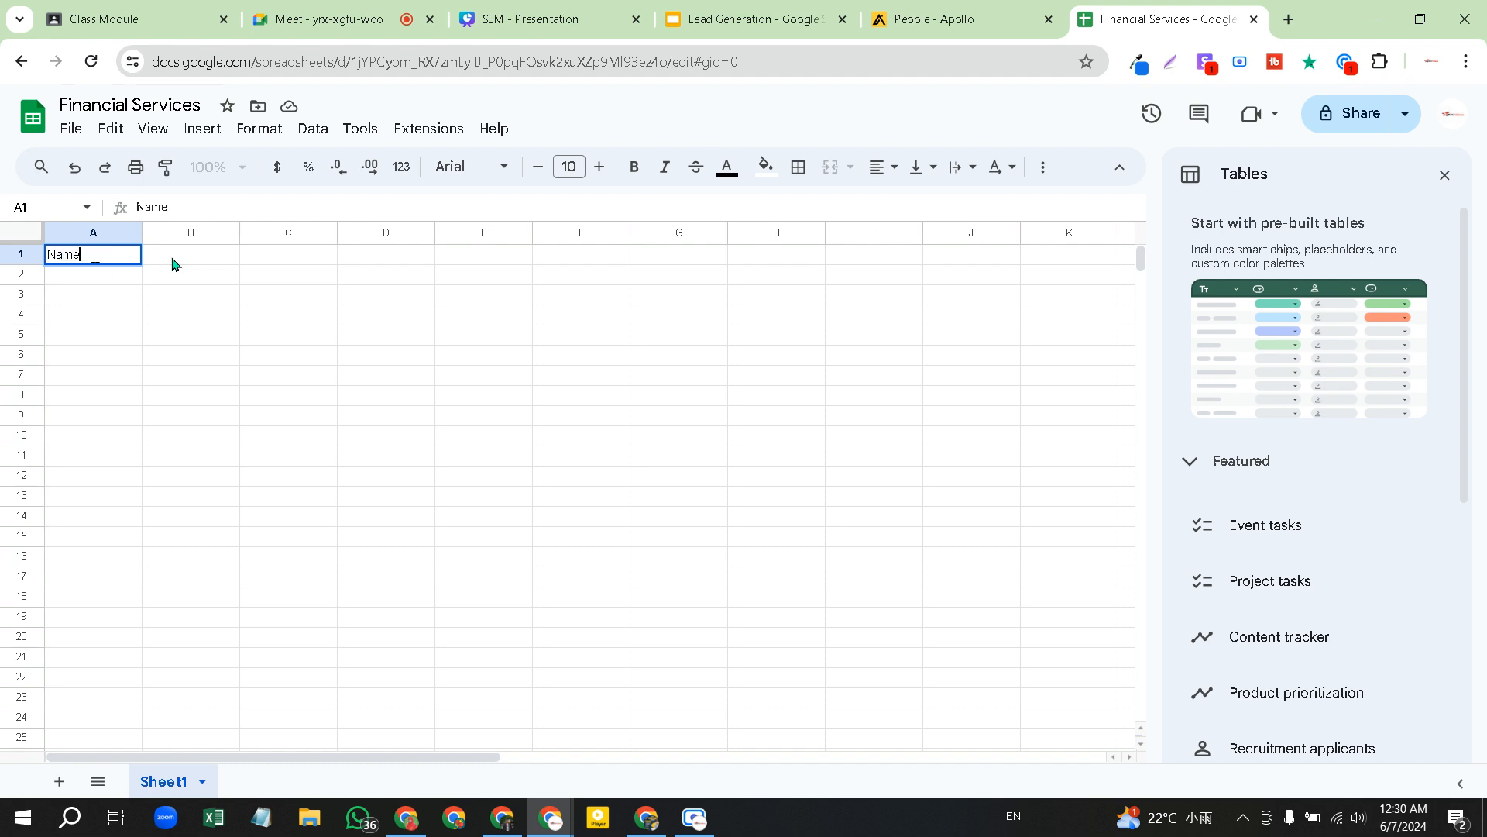
double_click(201, 253)
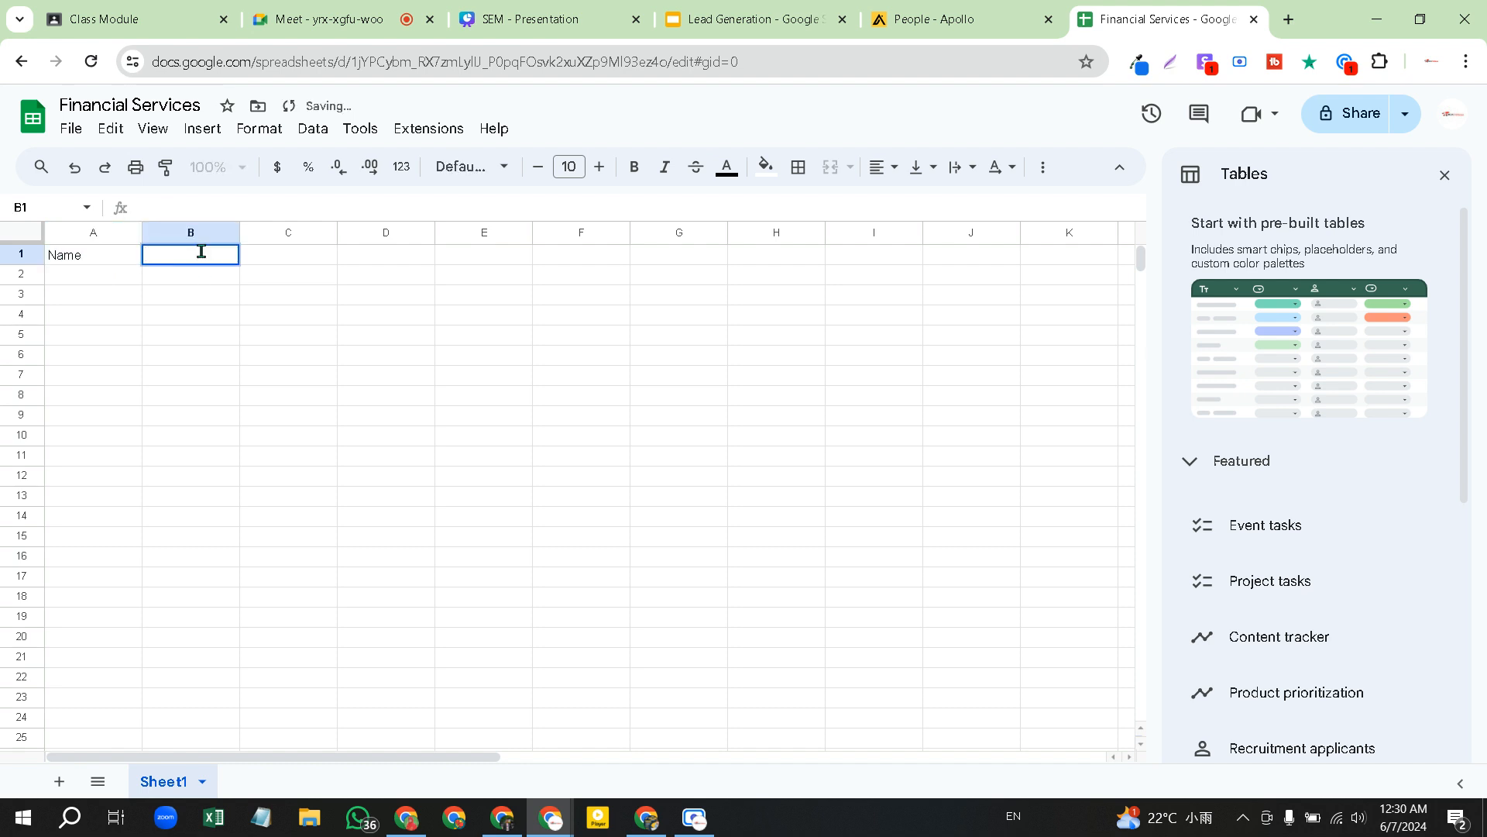
text(Compan)
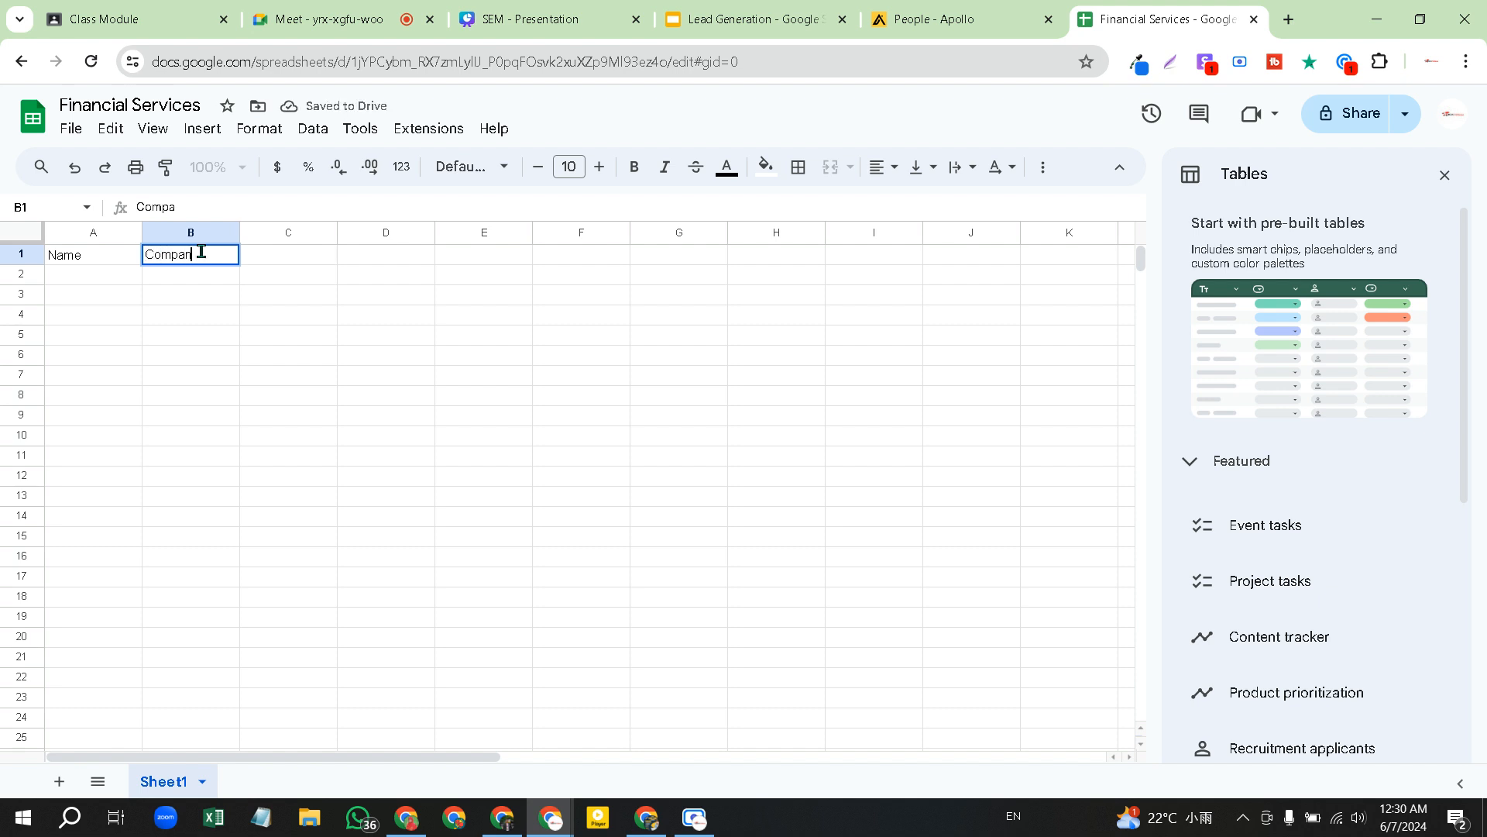
text(y Name)
double_click(312, 260)
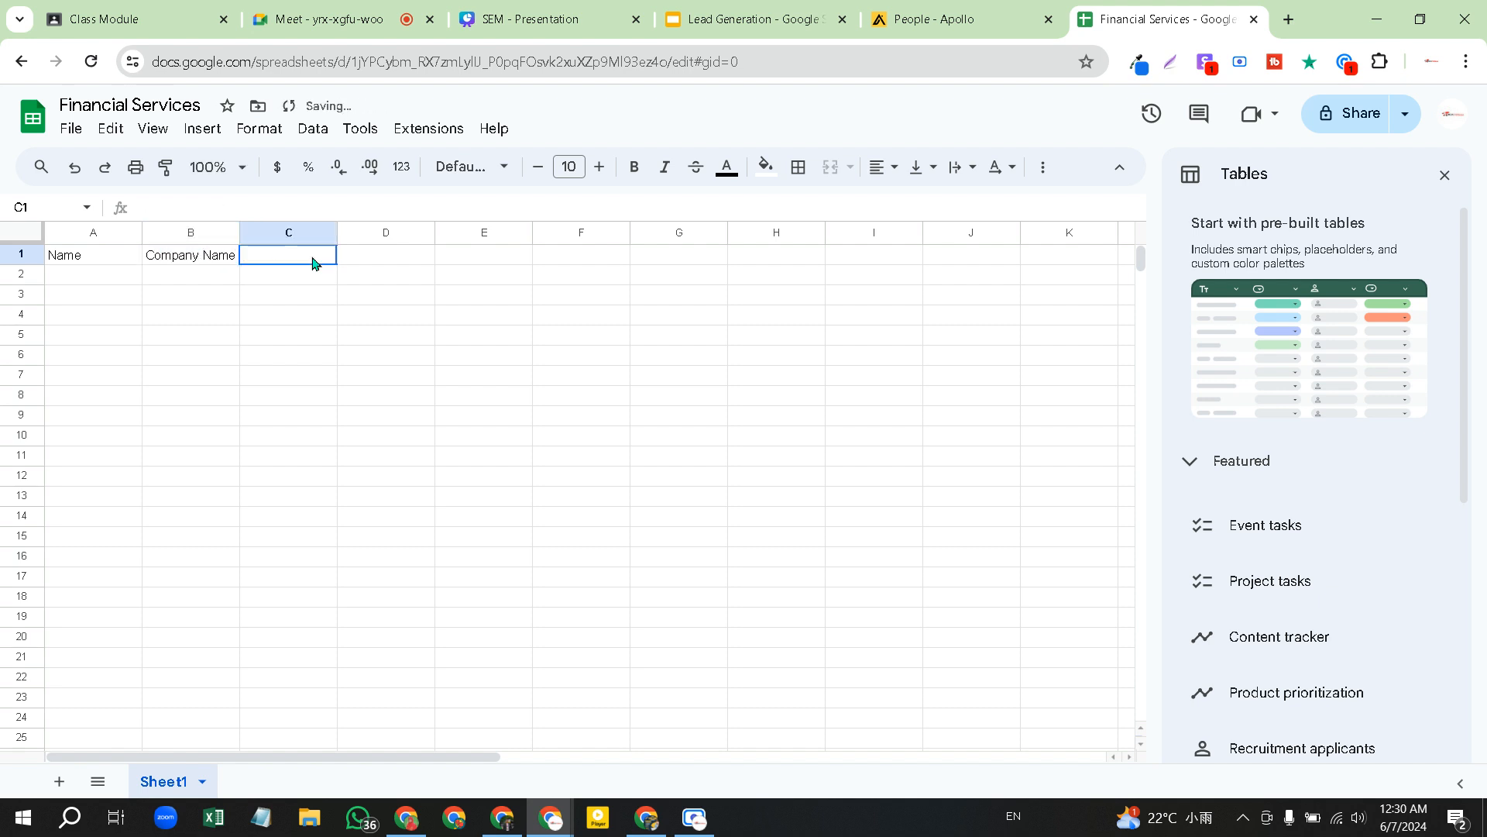
text(Domain)
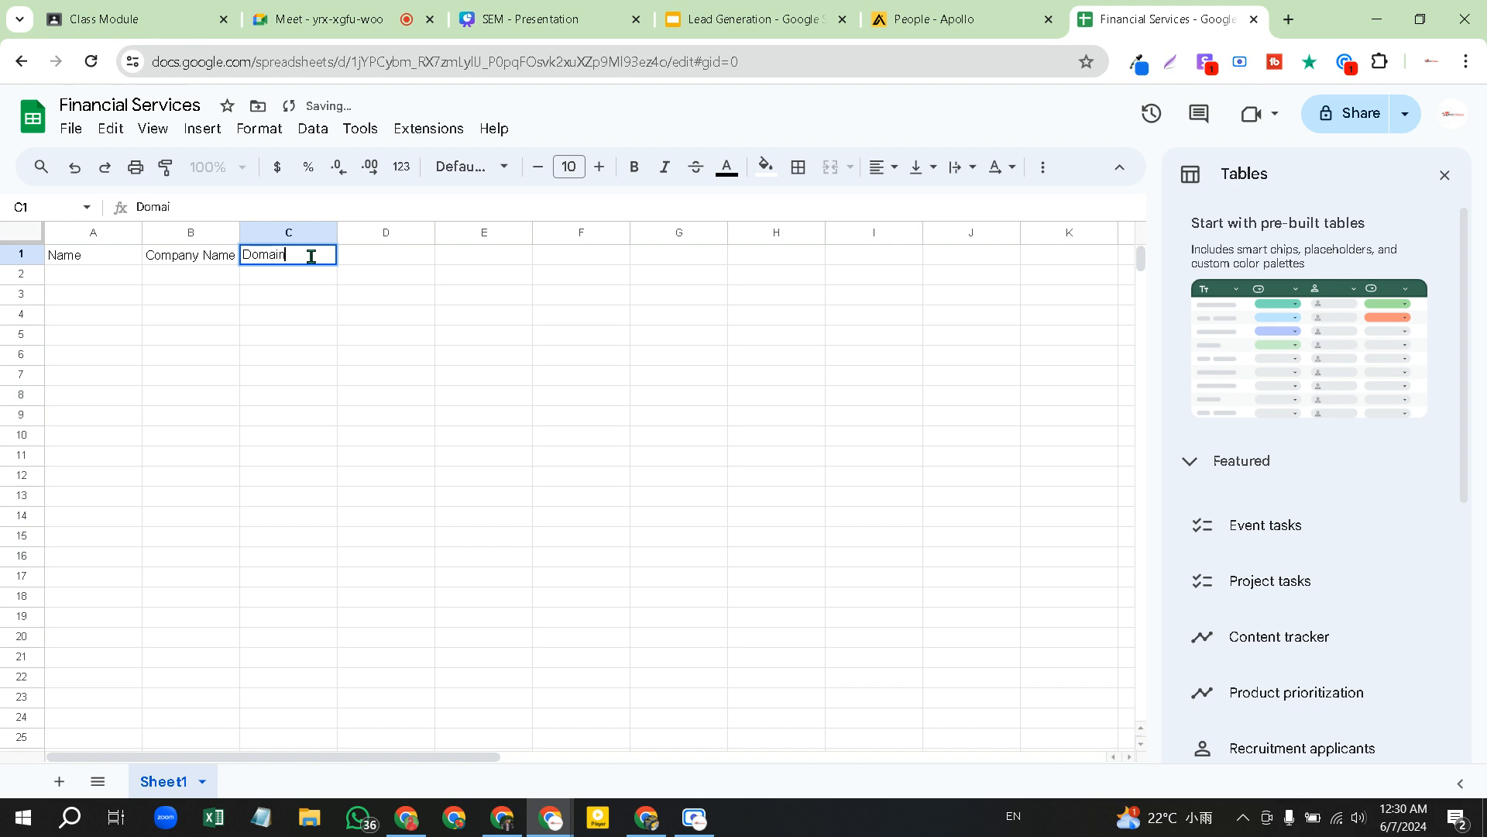
Enter the column headers Email, Phone Number, Location and Social Media in cells D1 to G1
double_click(393, 258)
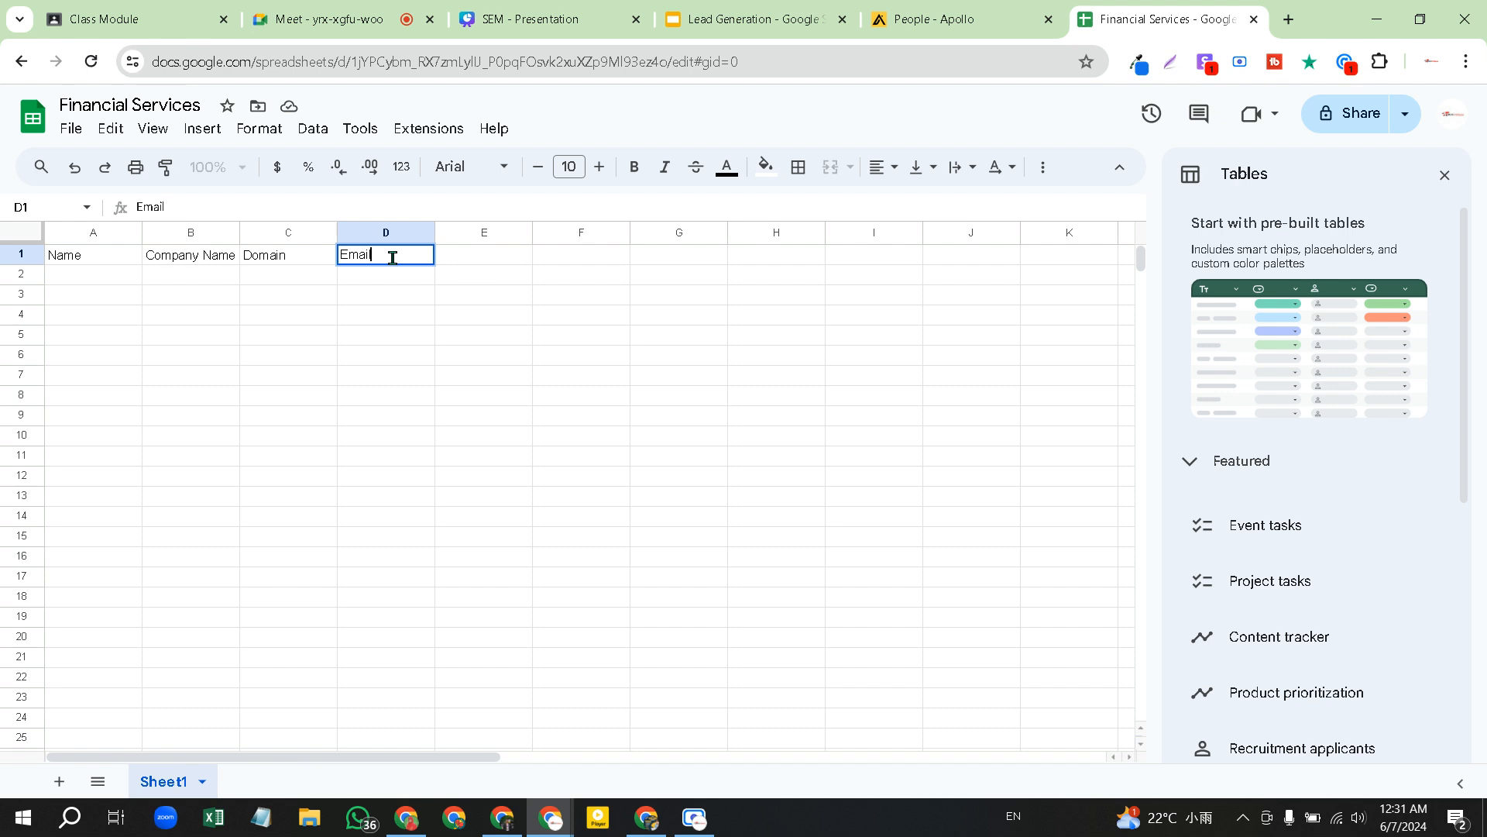
double_click(475, 254)
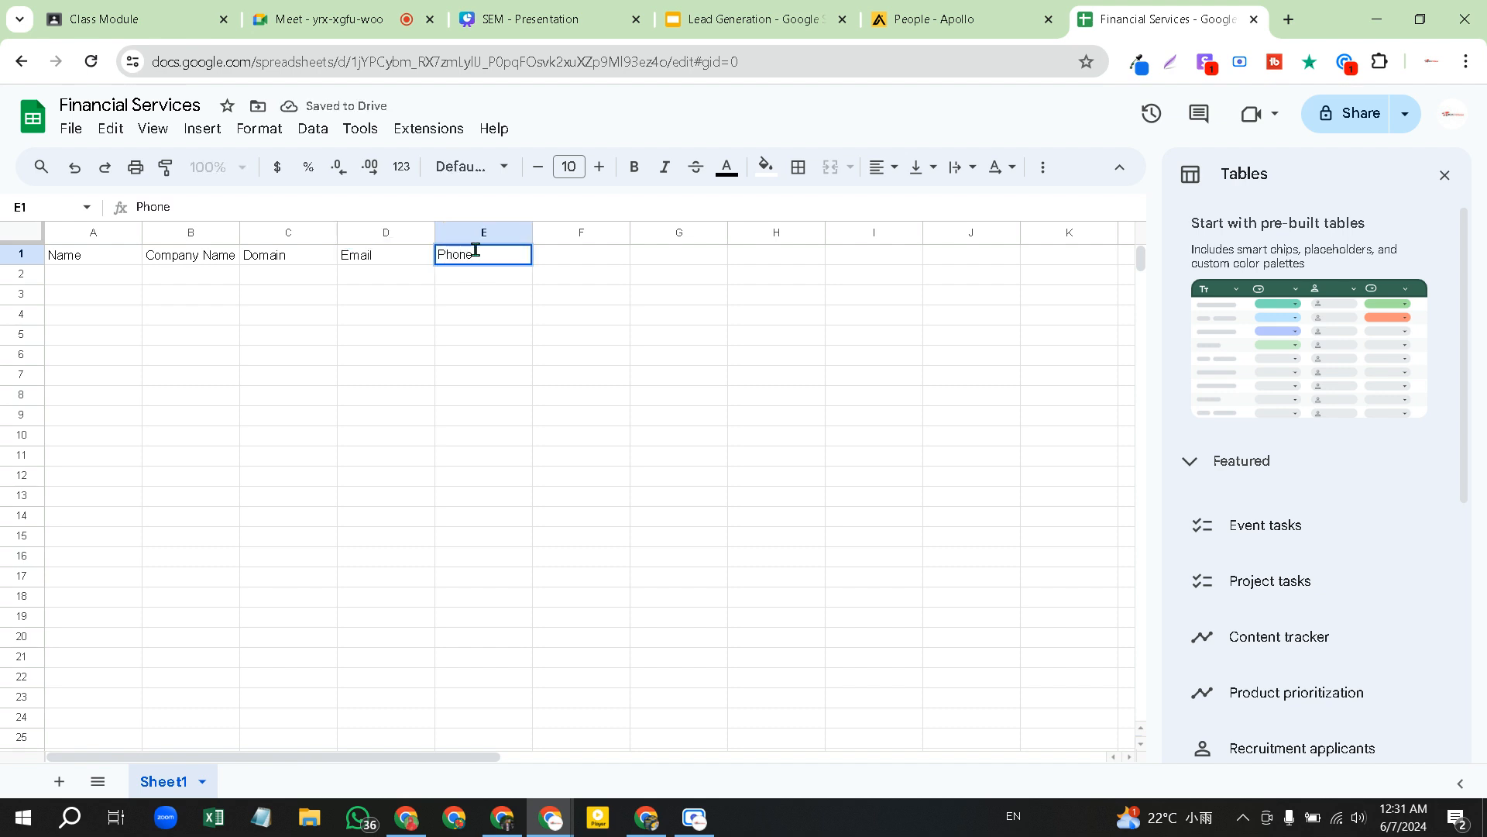
text(Phone Number)
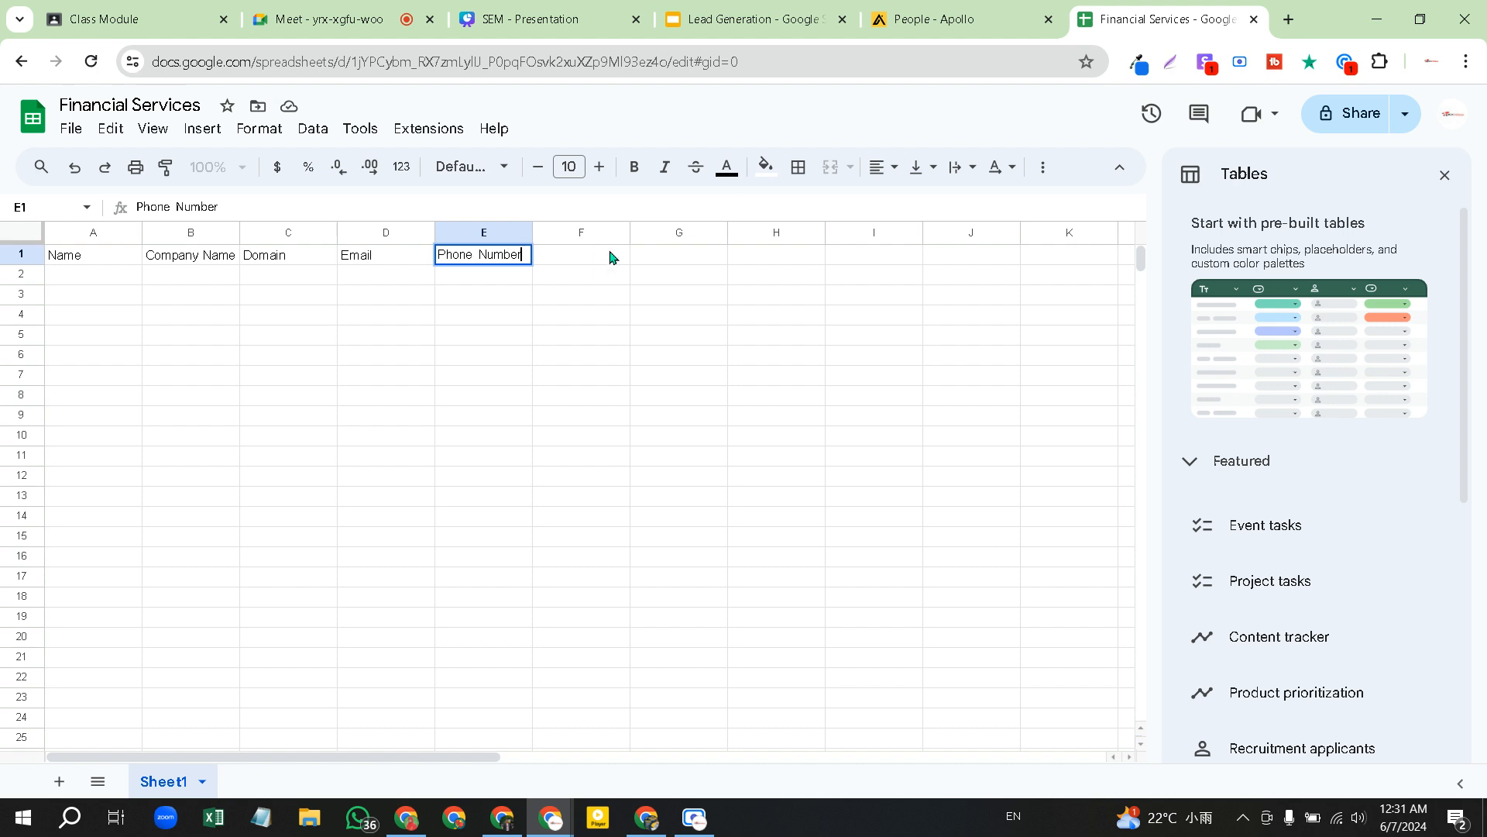
double_click(556, 250)
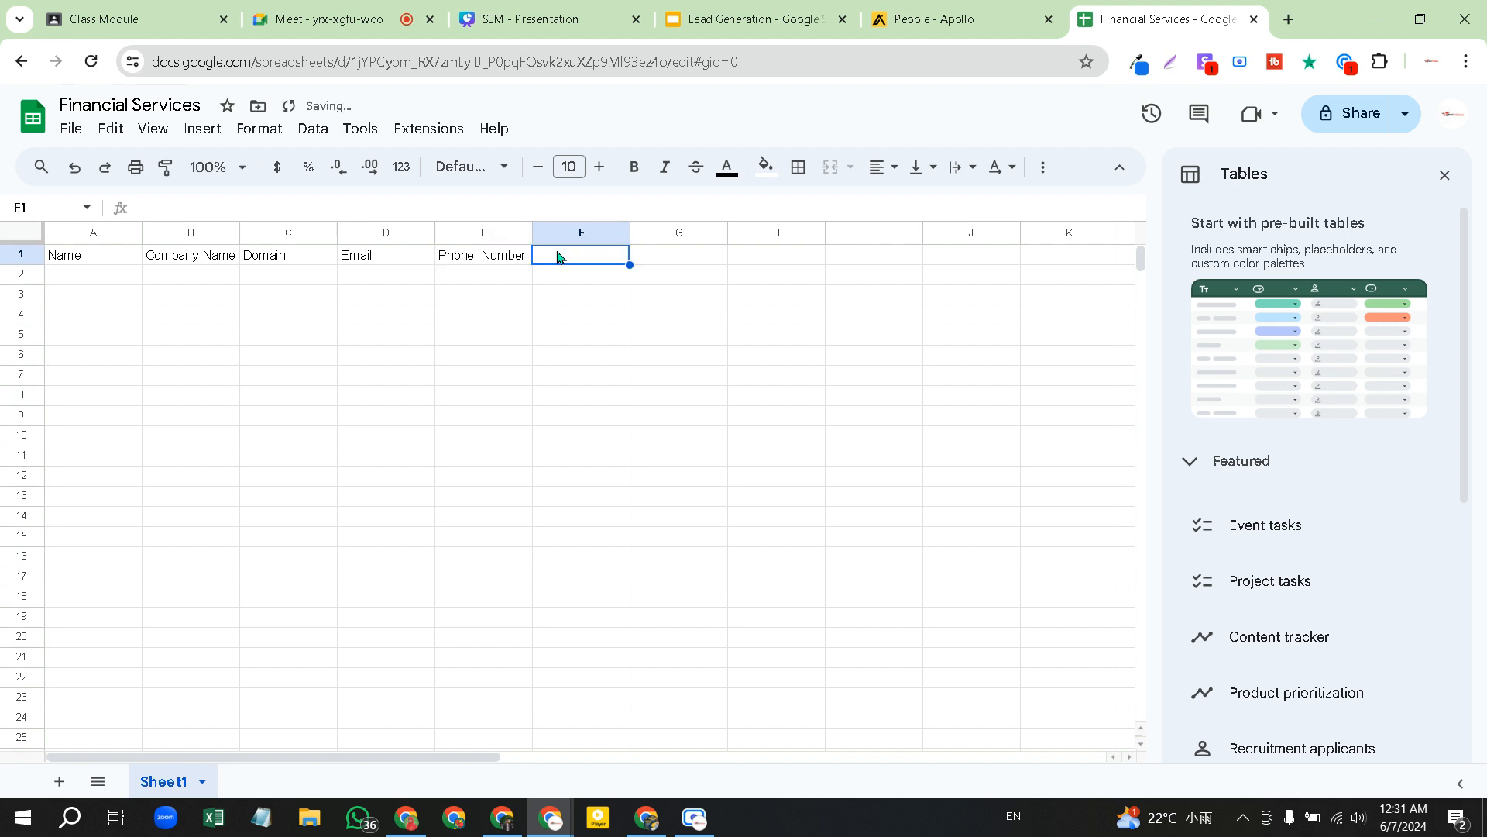
text(Locat)
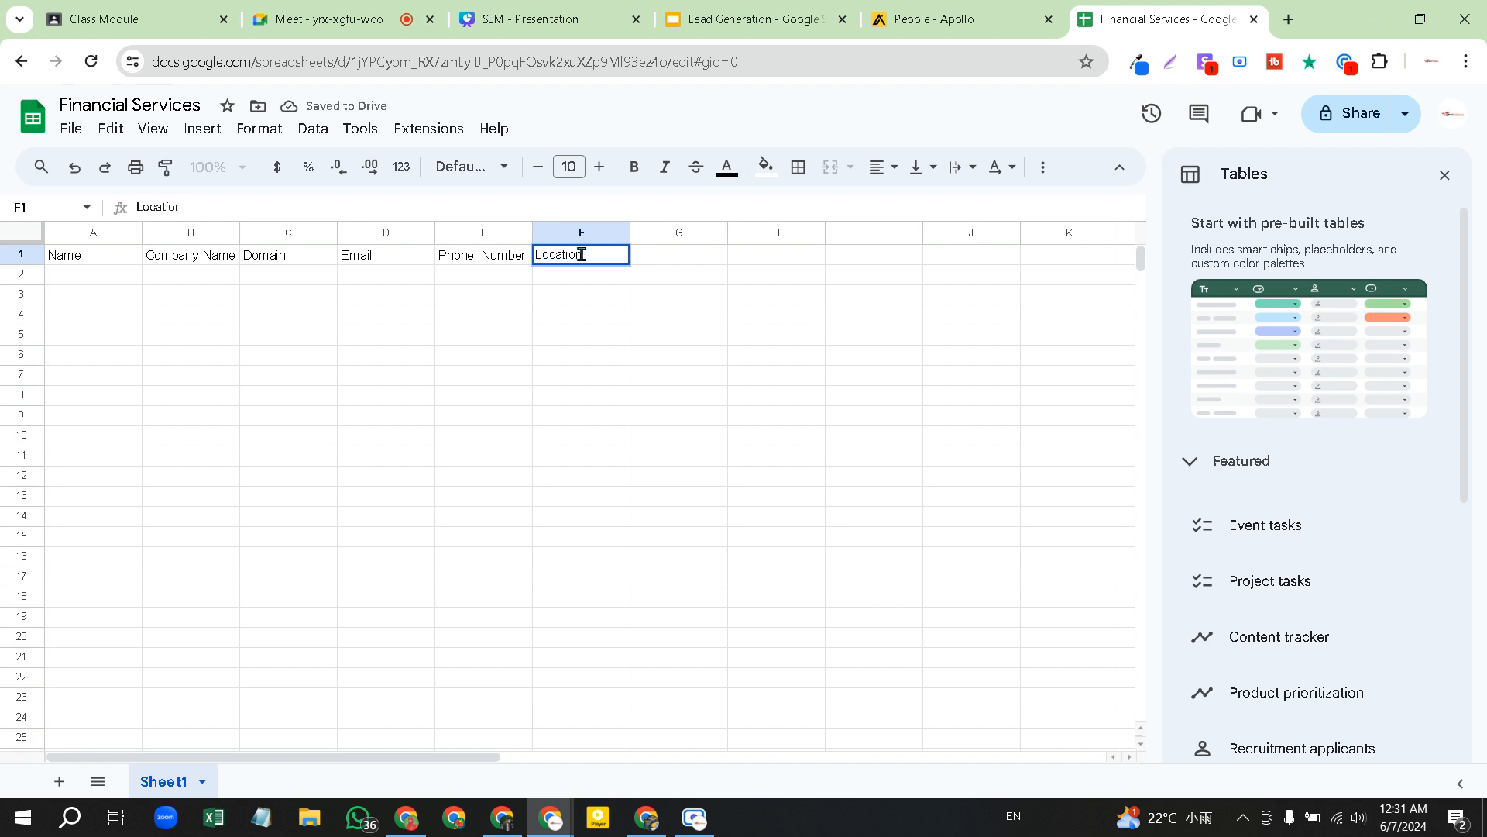
text(ion)
double_click(678, 255)
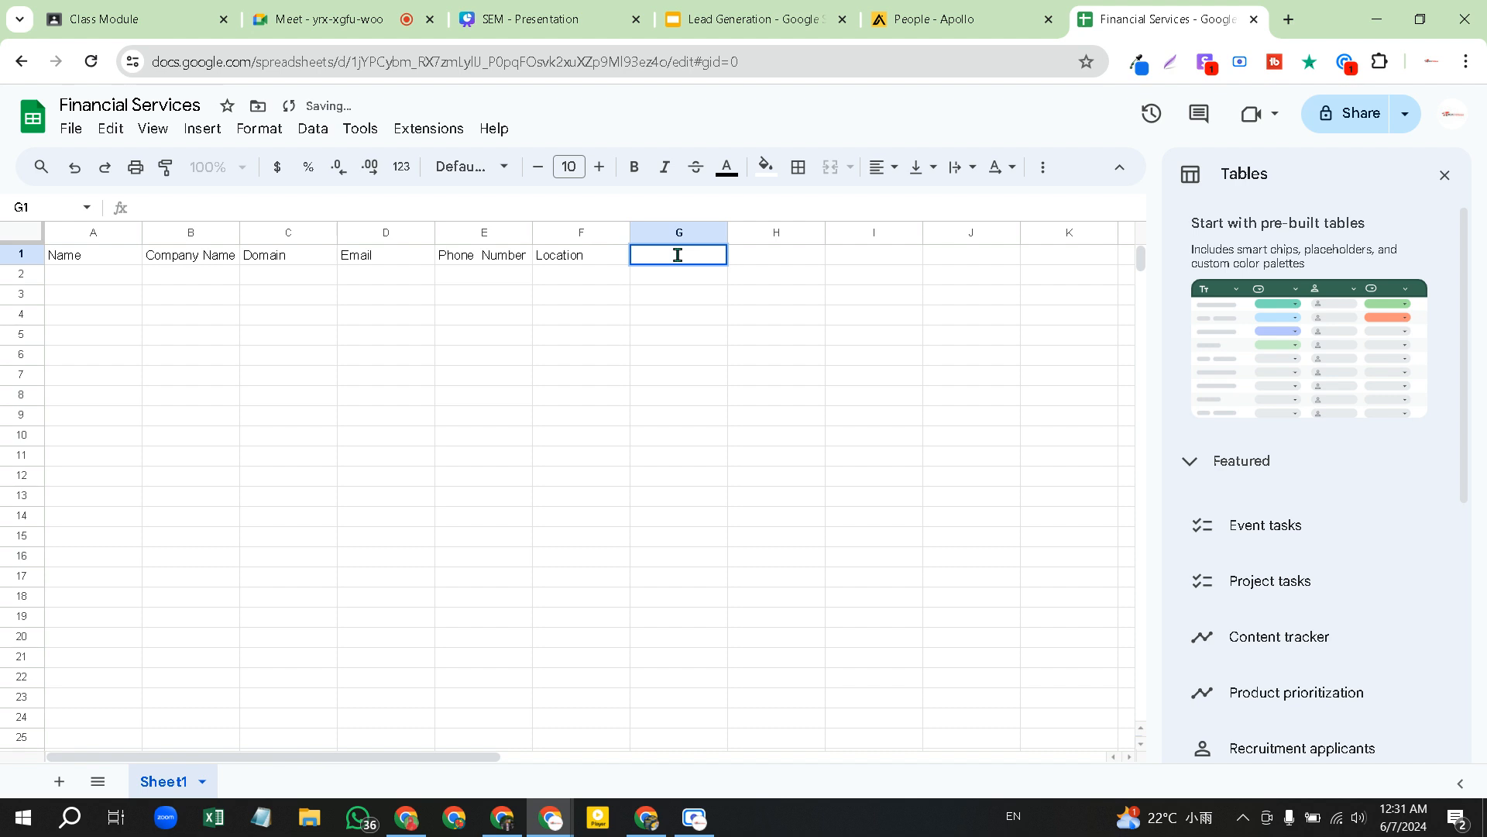
text(Social Media)
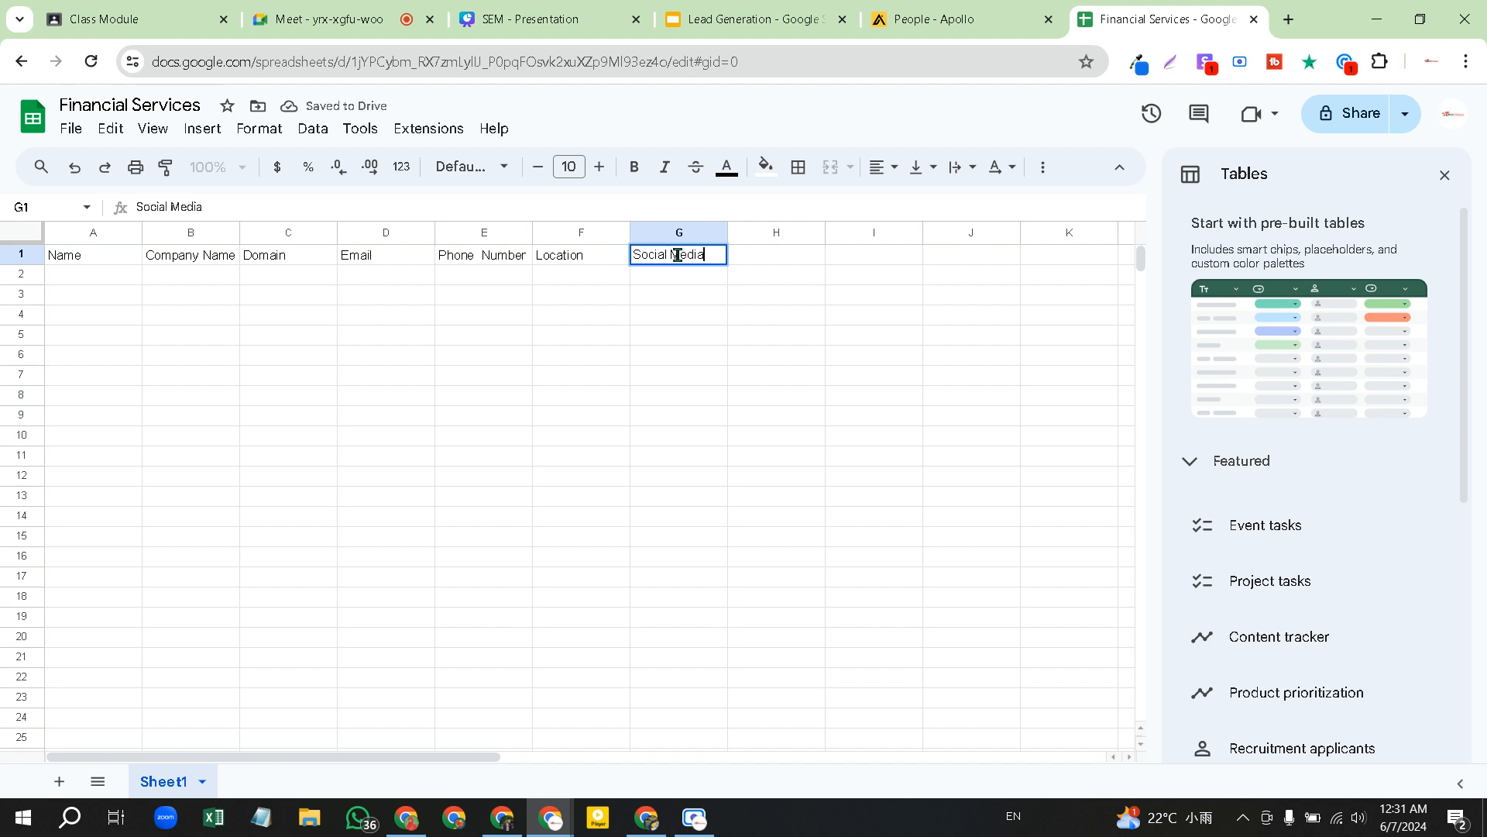
Make the header row 1 bold and centre its text horizontally
click(19, 253)
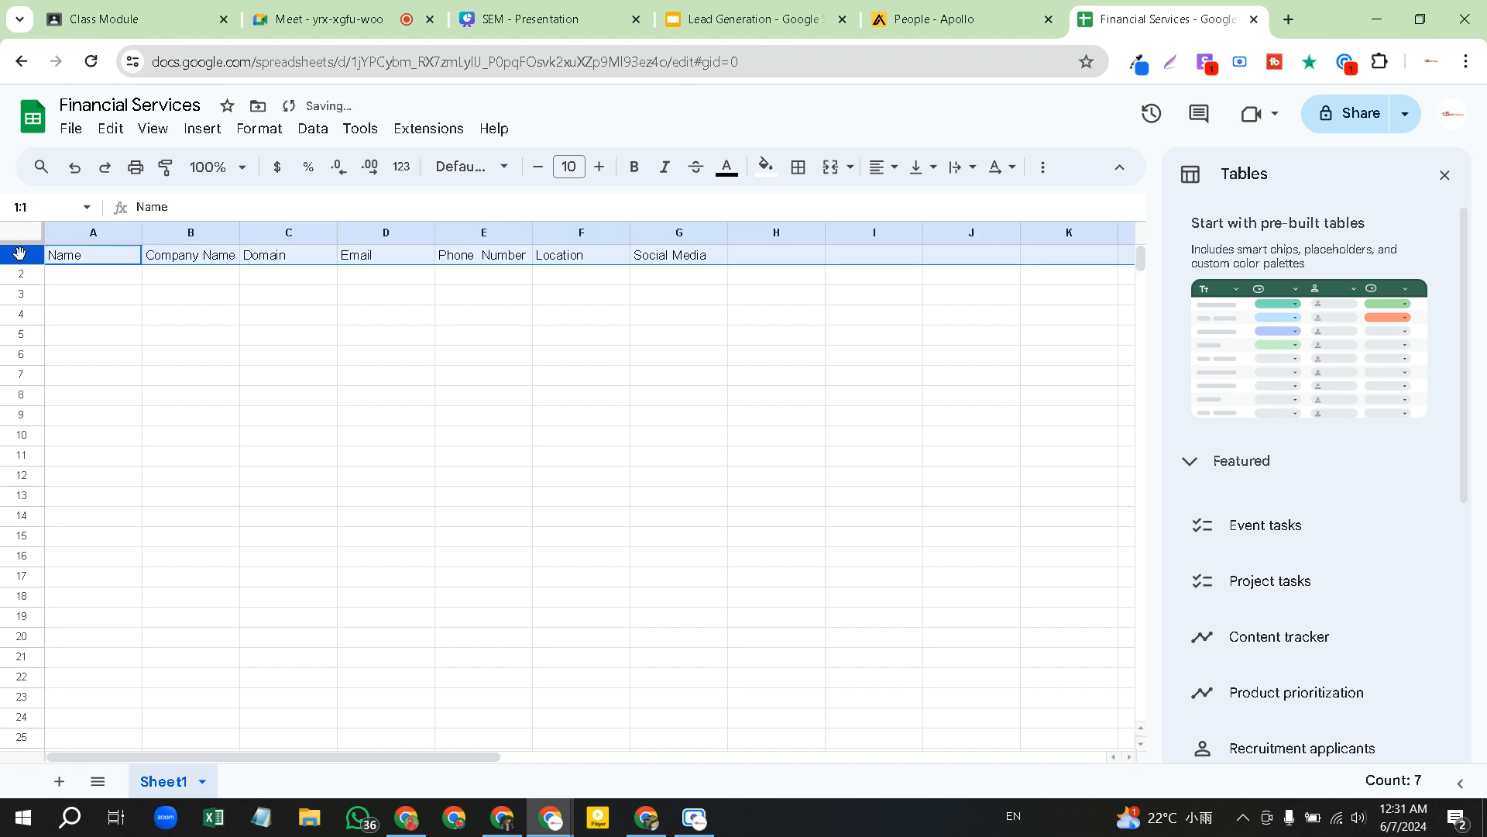
click(634, 167)
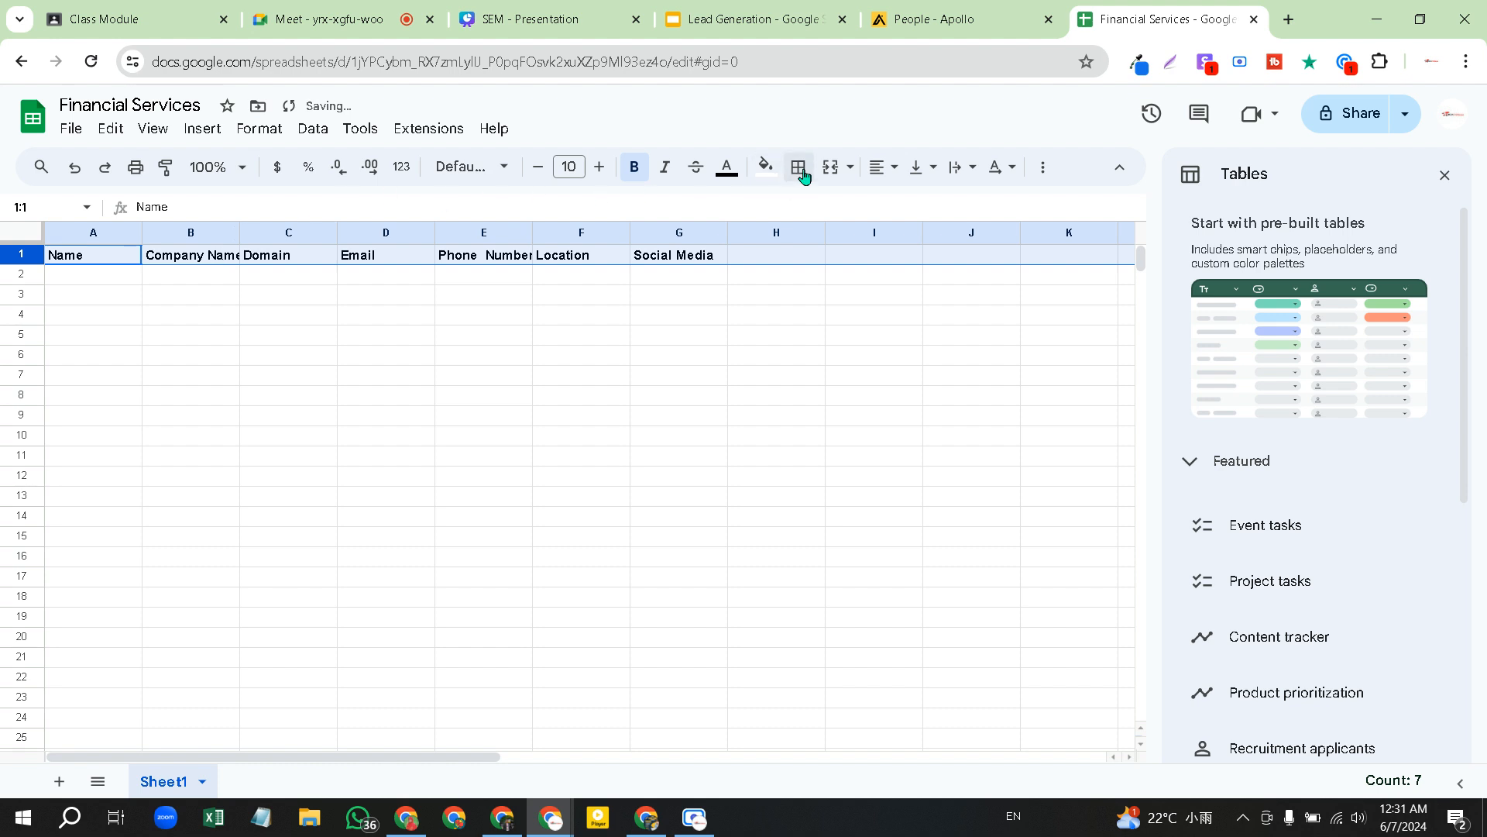
click(887, 168)
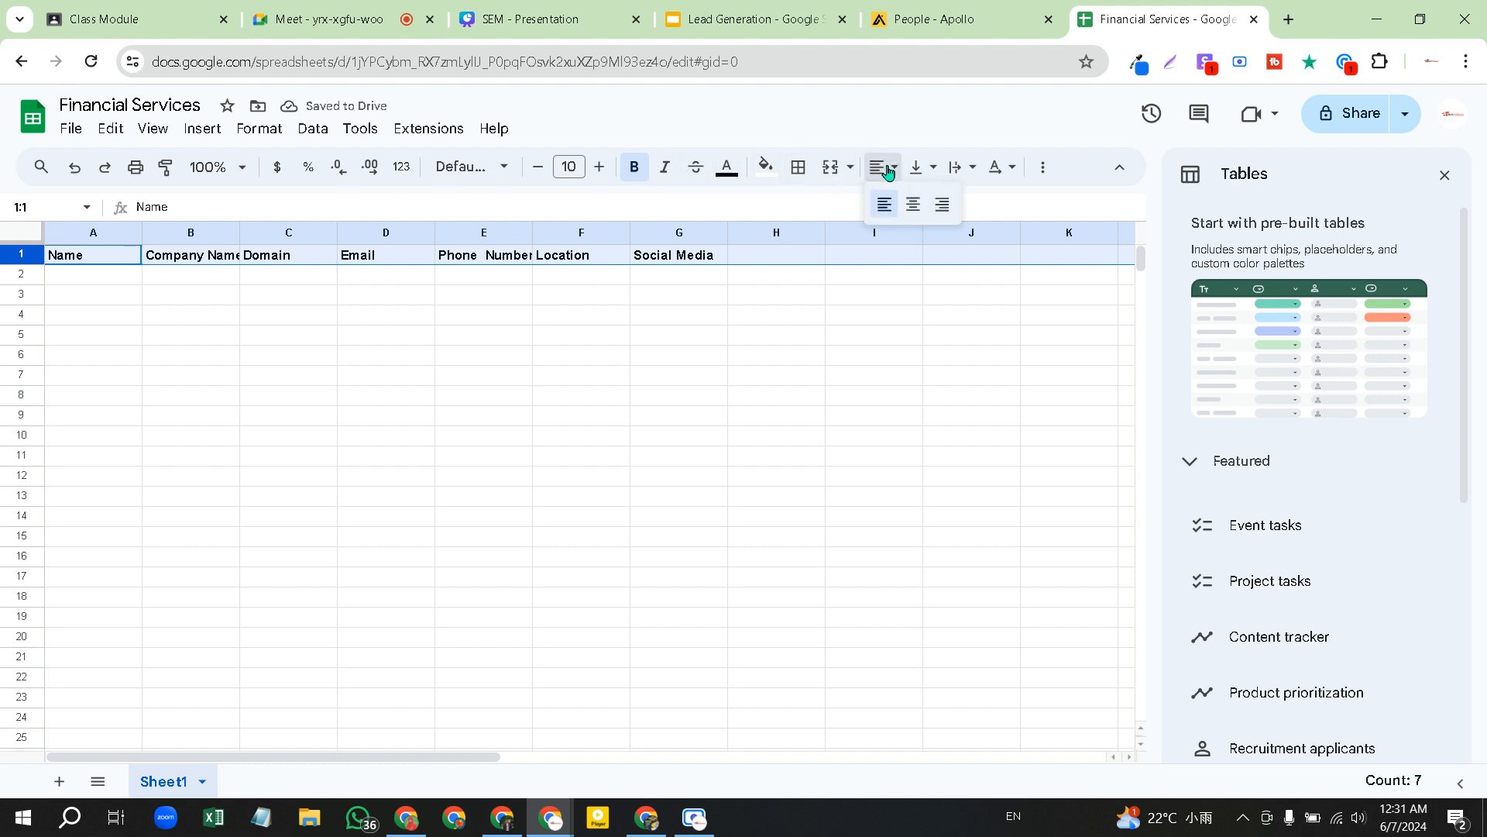
click(913, 204)
click(608, 342)
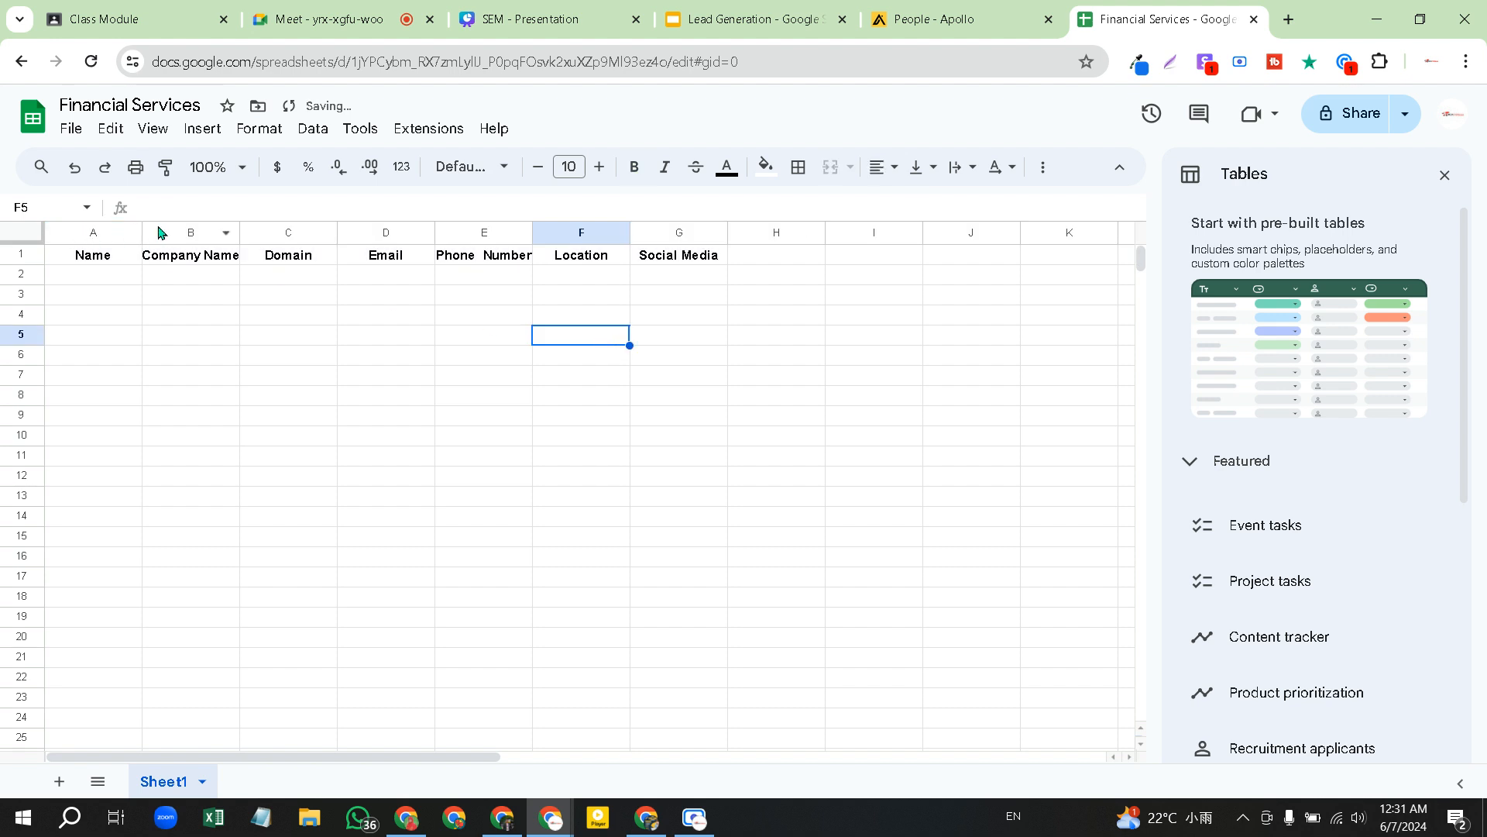
Widen columns A to G together so the header texts fit in their cells
drag(58, 238, 679, 233)
drag(242, 230, 265, 230)
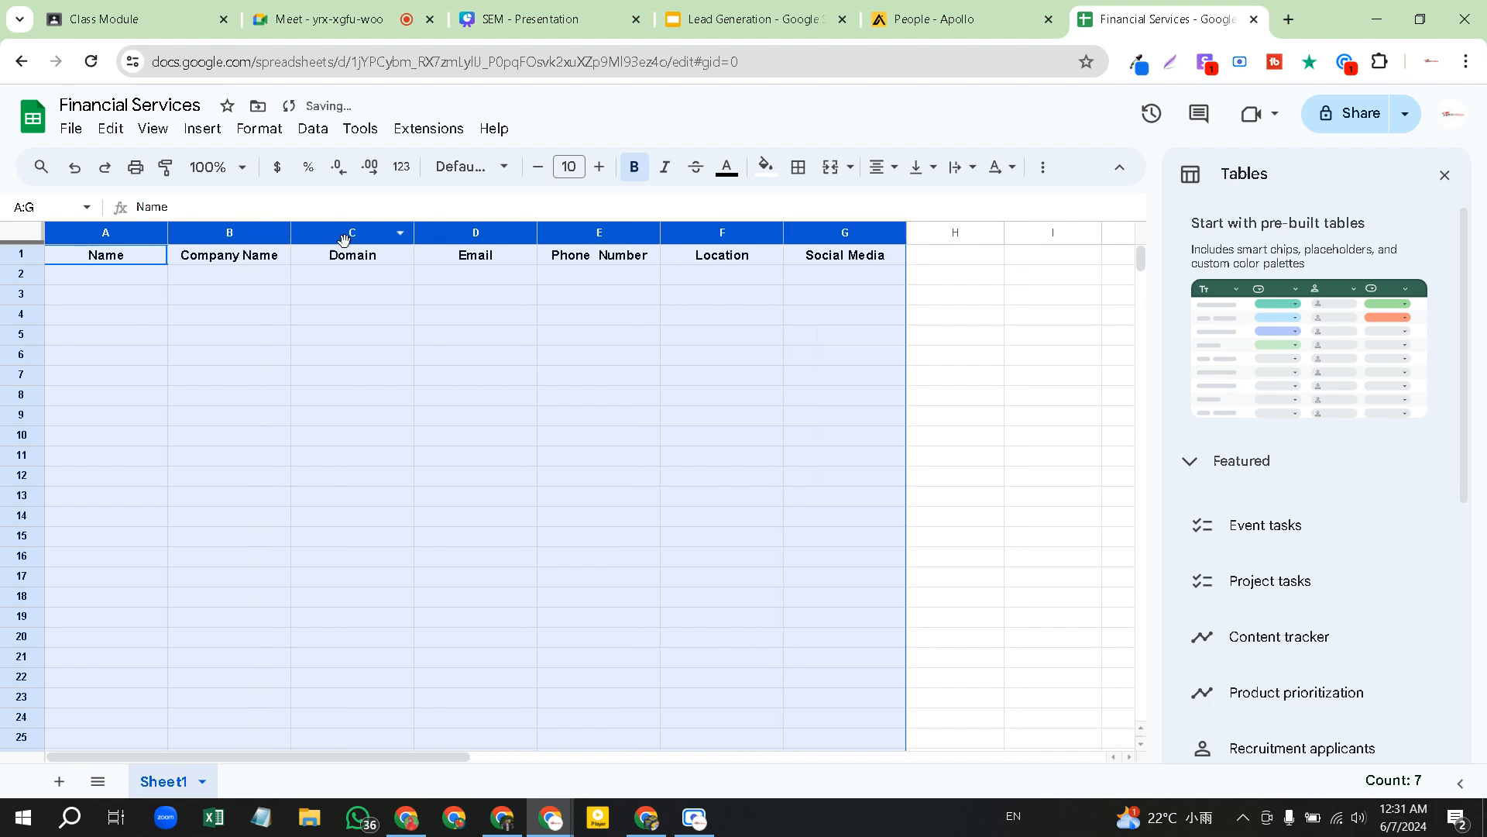
click(709, 316)
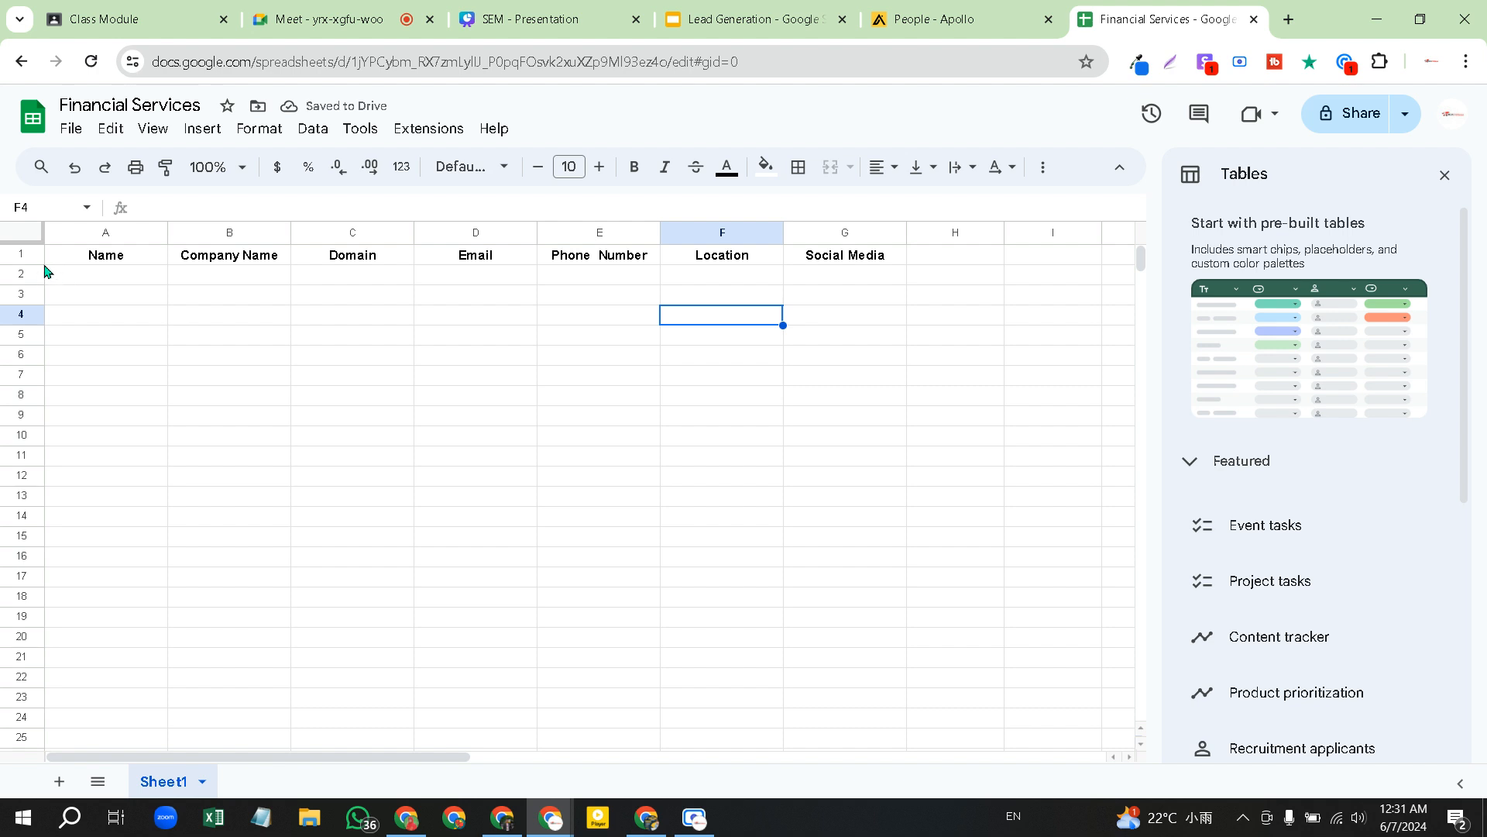
Fill the whole header row 1 with a grey background colour
click(17, 254)
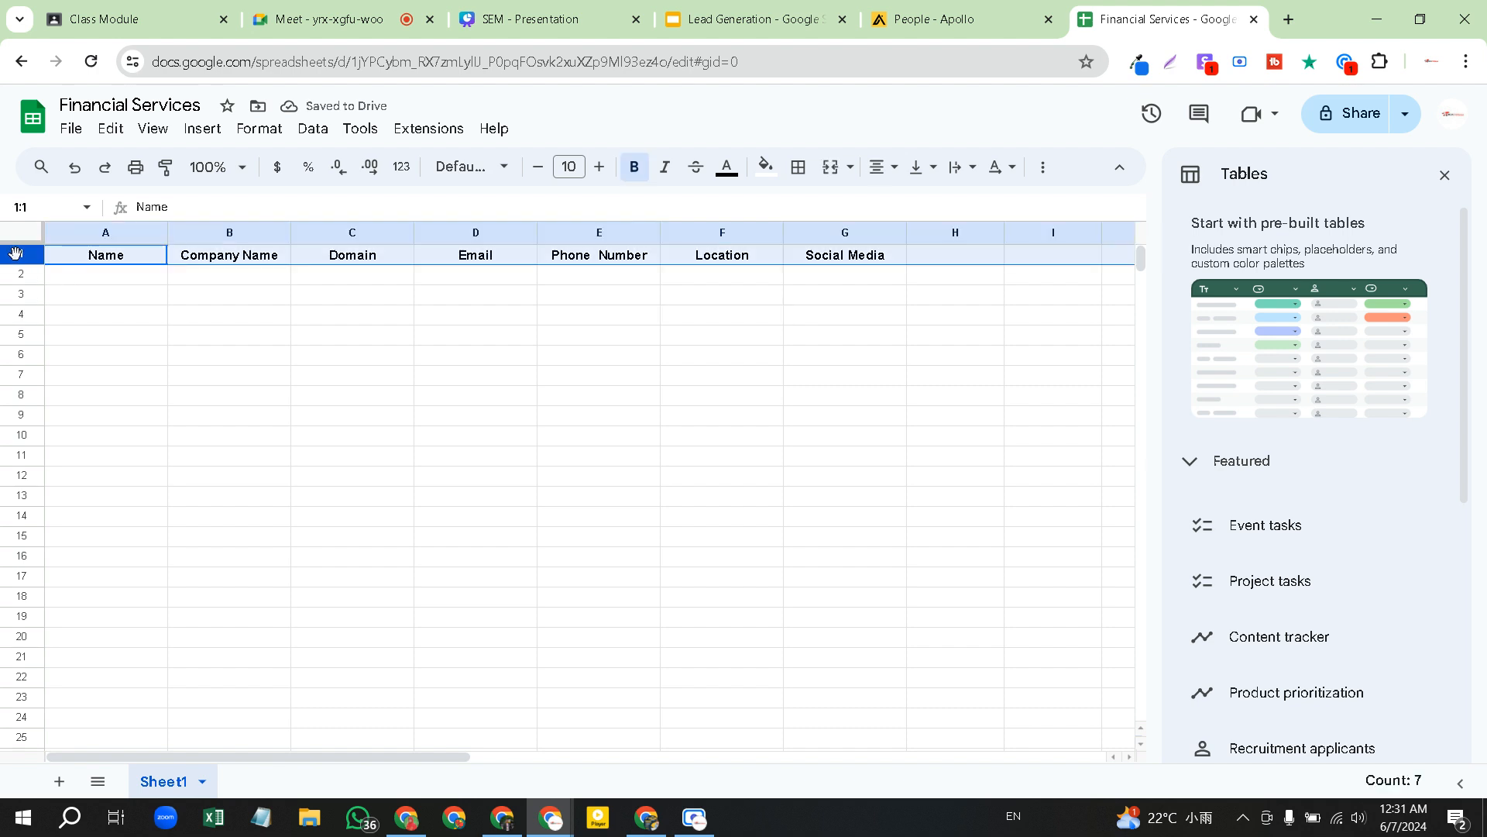
click(766, 165)
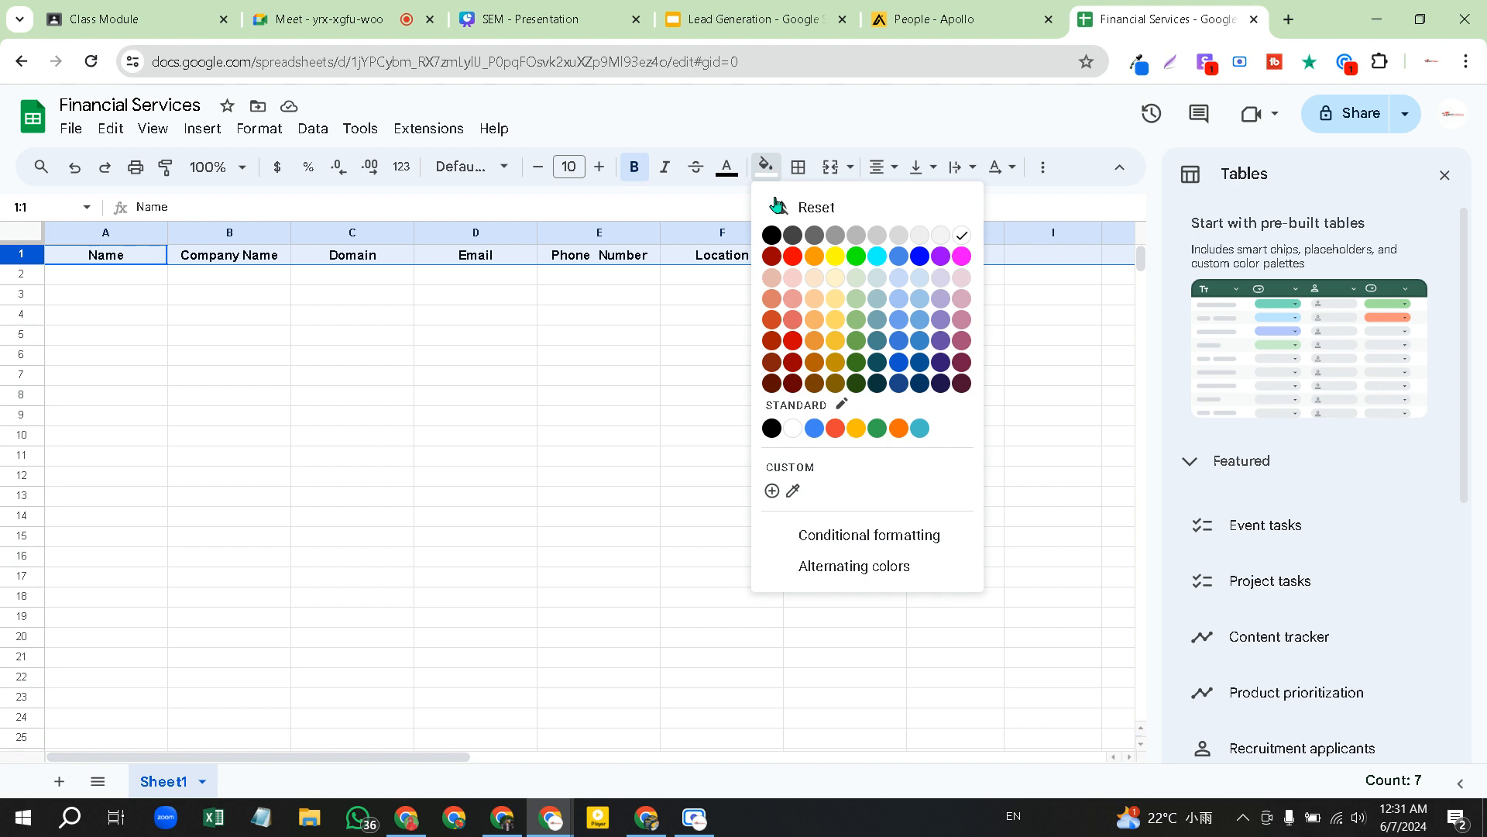
click(855, 237)
click(713, 330)
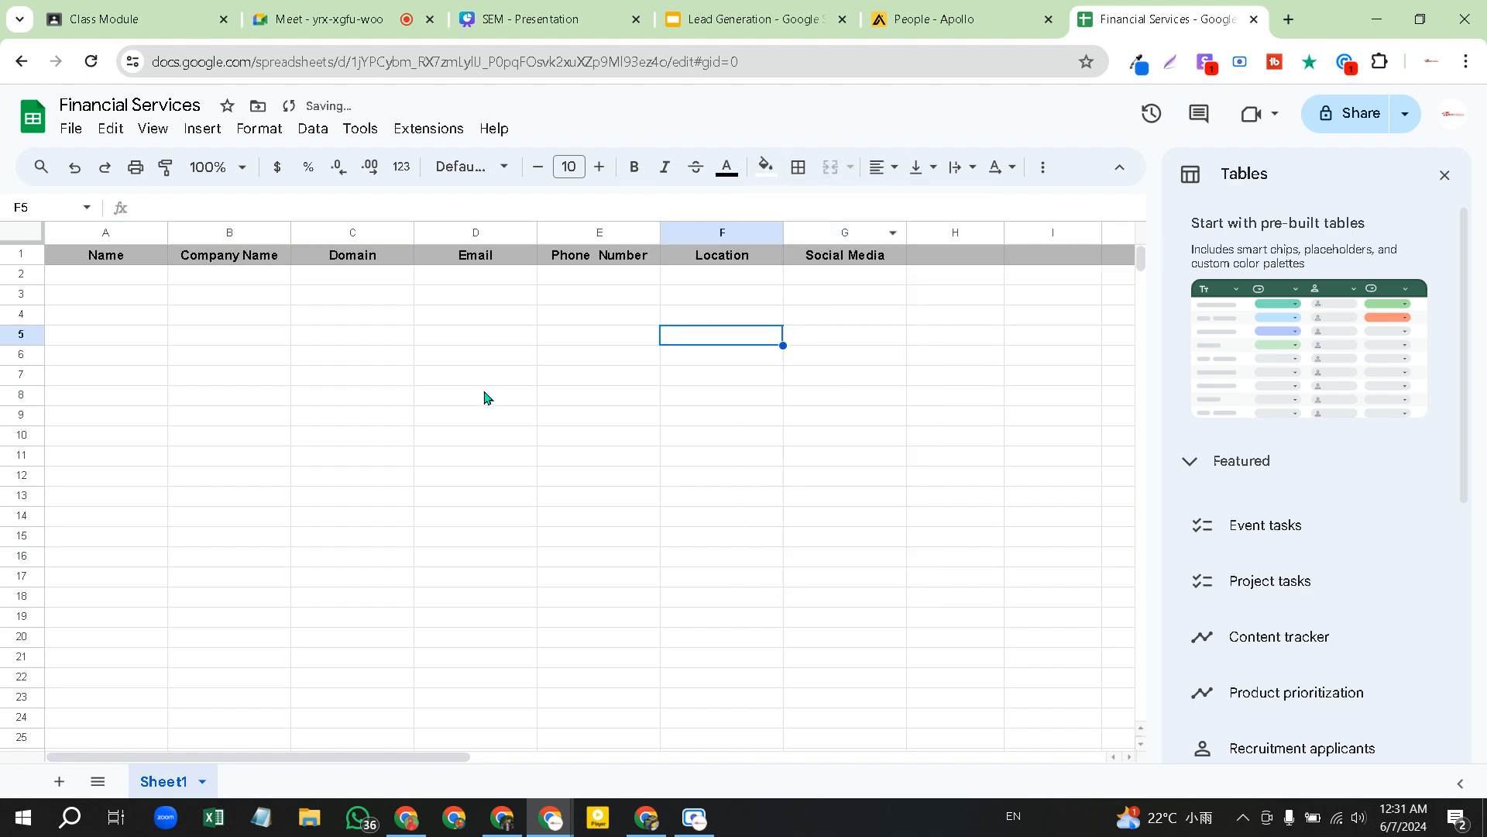
Copy the full name of the first lead in the Apollo people list into cell A2 of the Financial Services sheet
click(86, 281)
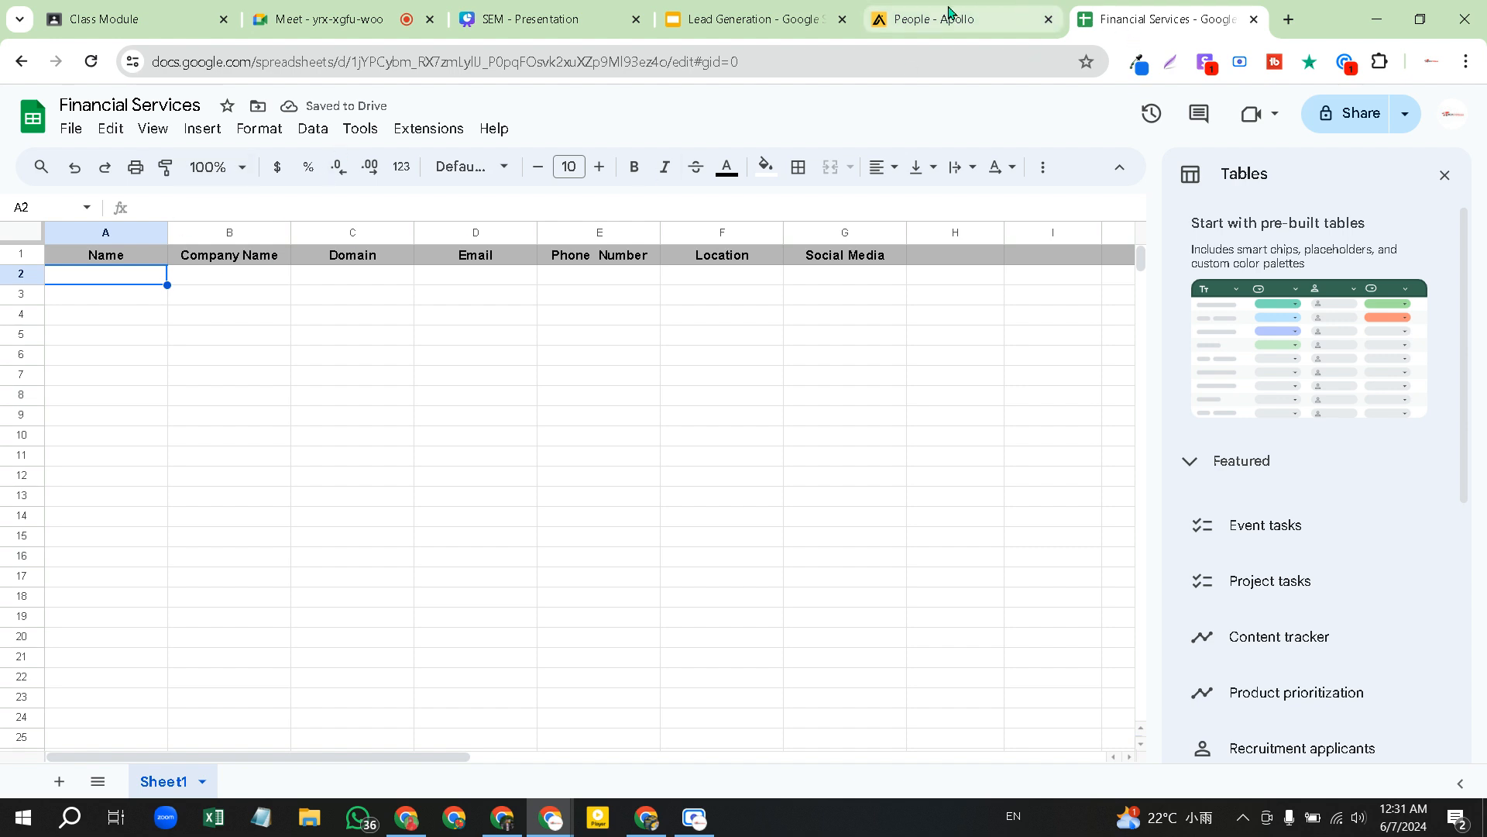
click(951, 17)
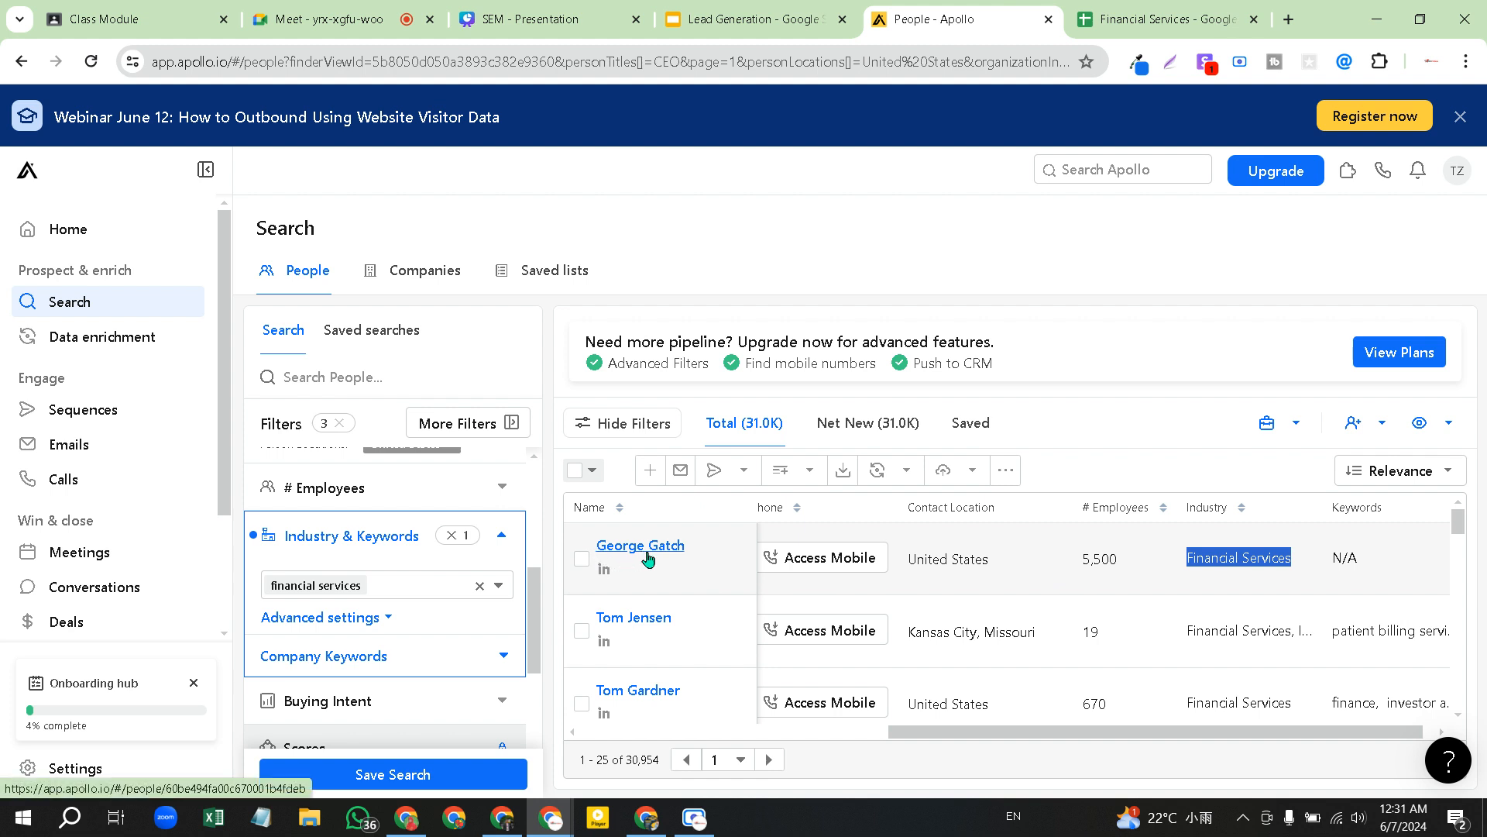
drag(695, 547, 598, 545)
key(ctrl+c)
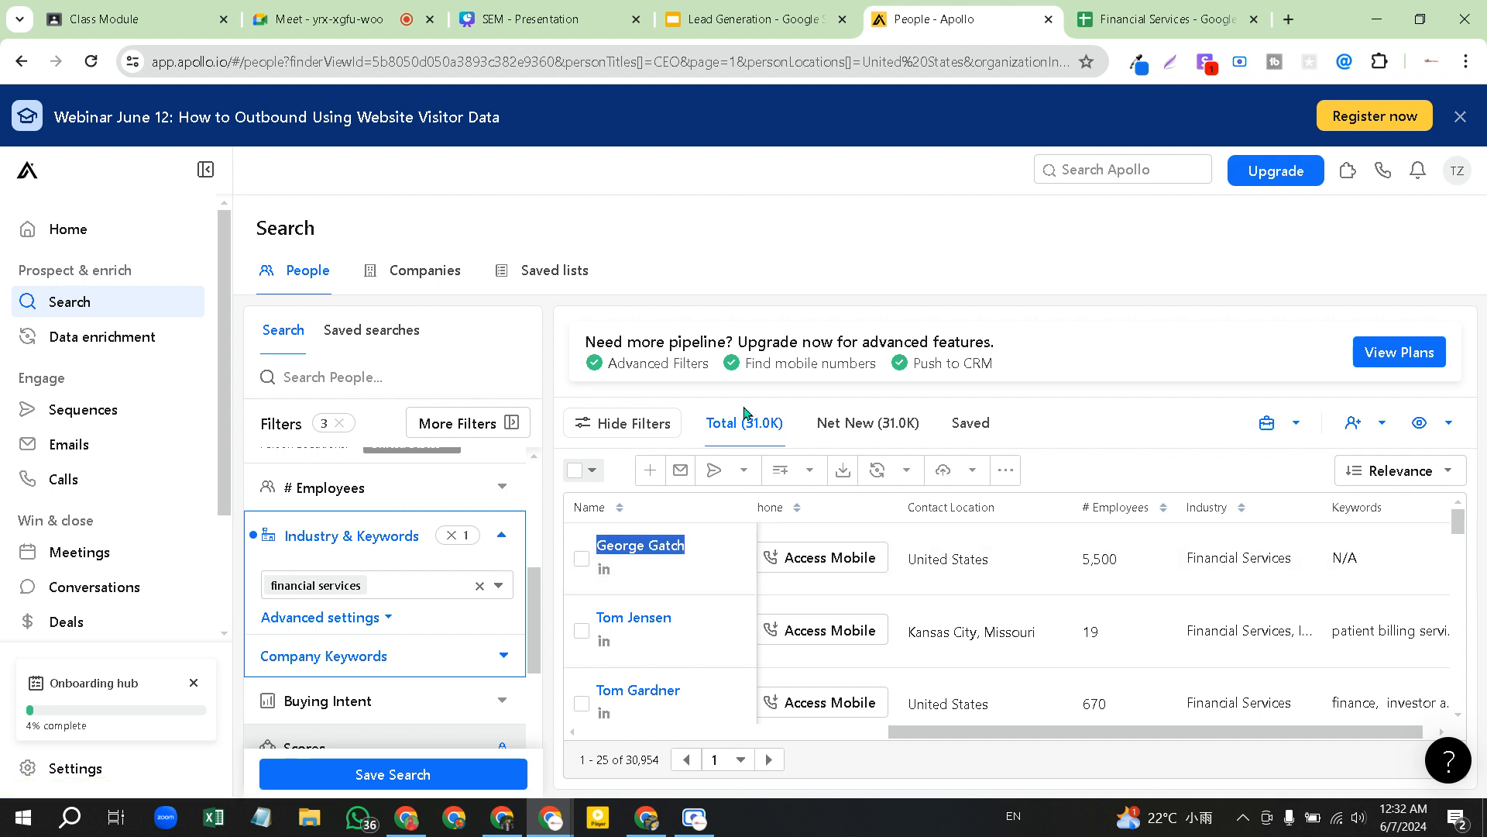
click(1146, 19)
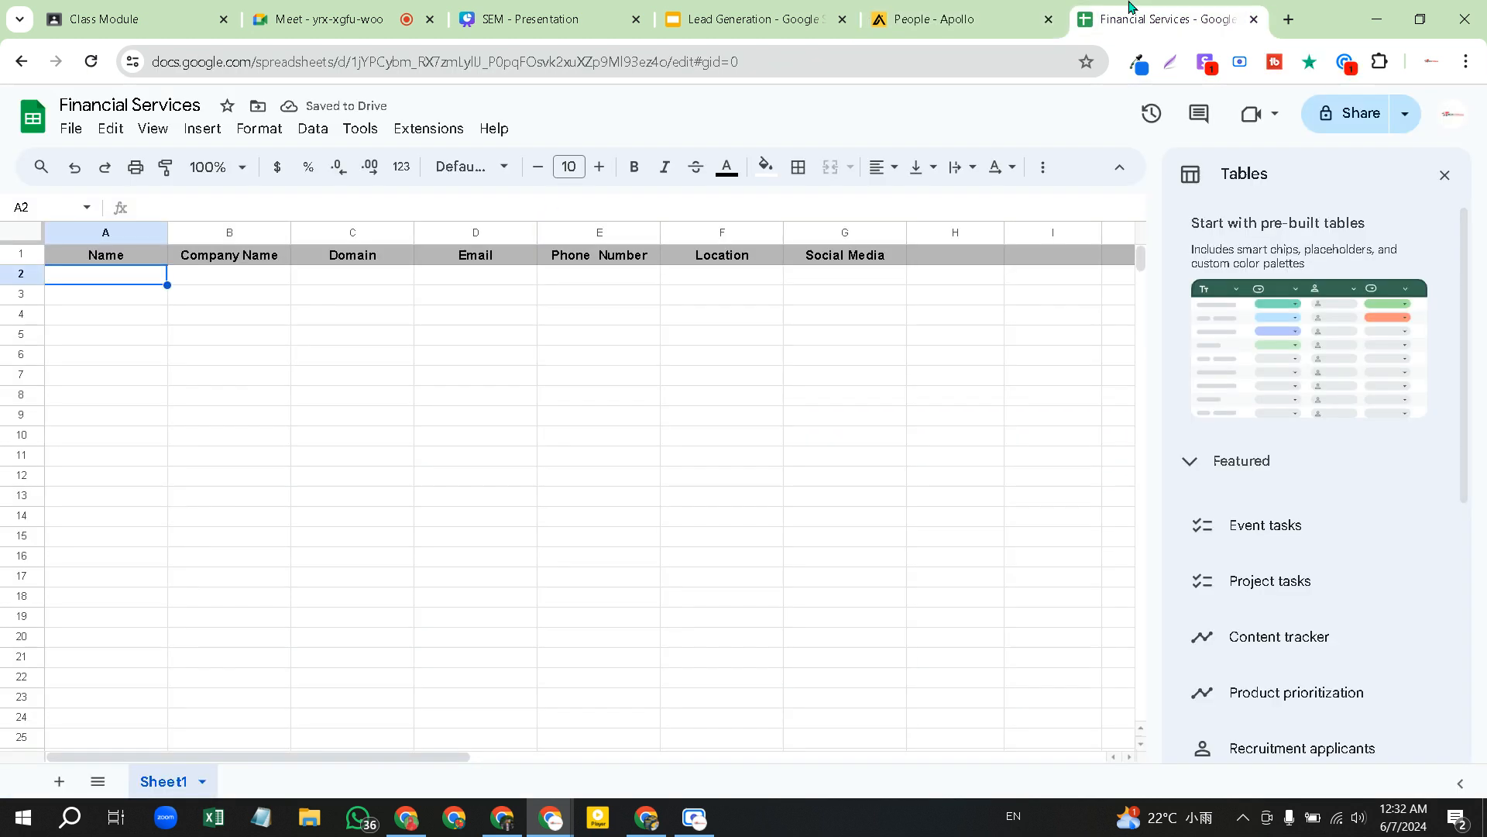
double_click(117, 280)
key(ctrl+v)
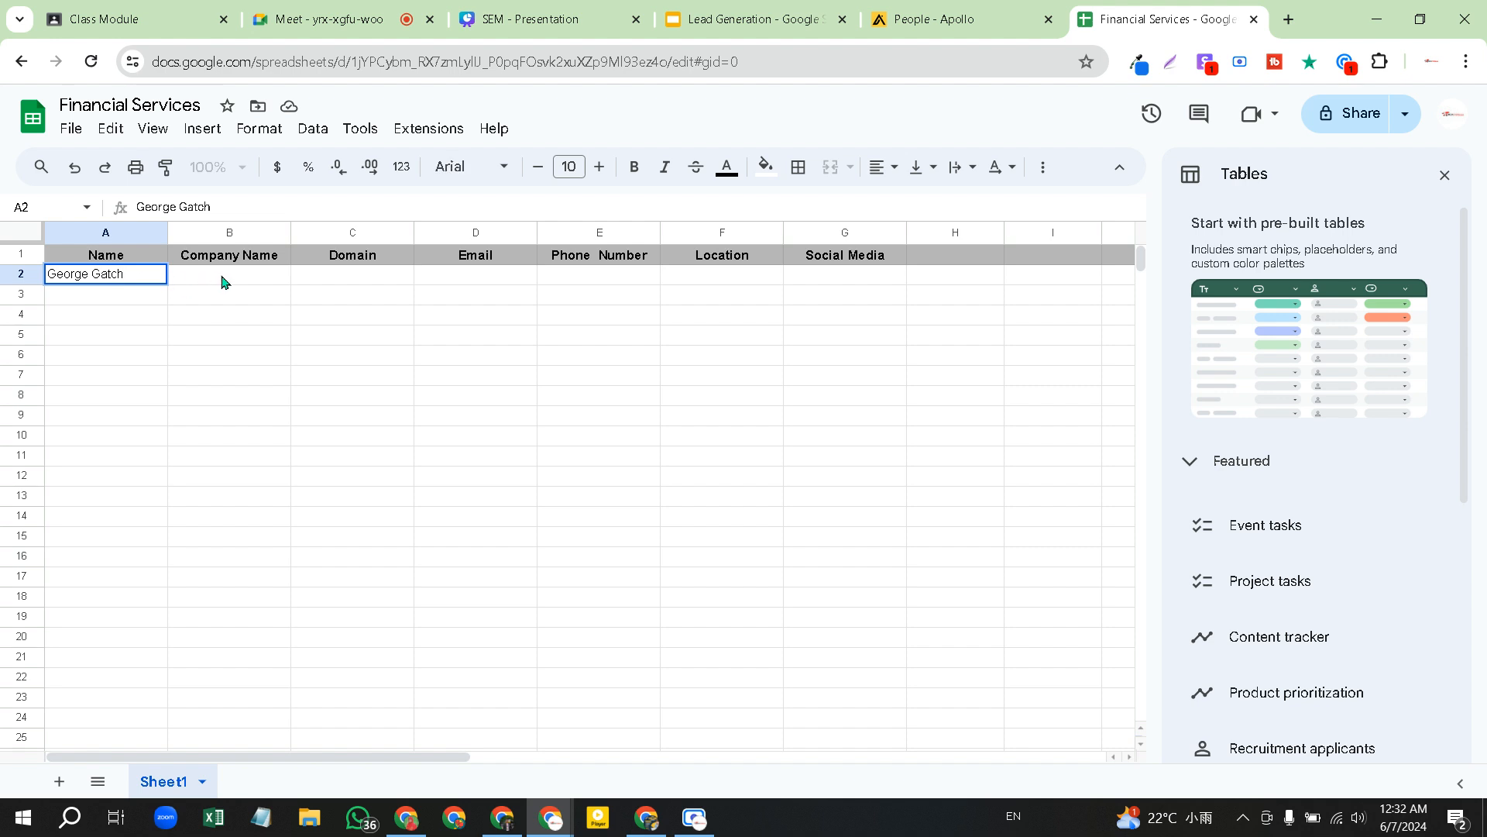
Return to the Apollo people list and open the first lead's company profile in a new browser tab
double_click(222, 275)
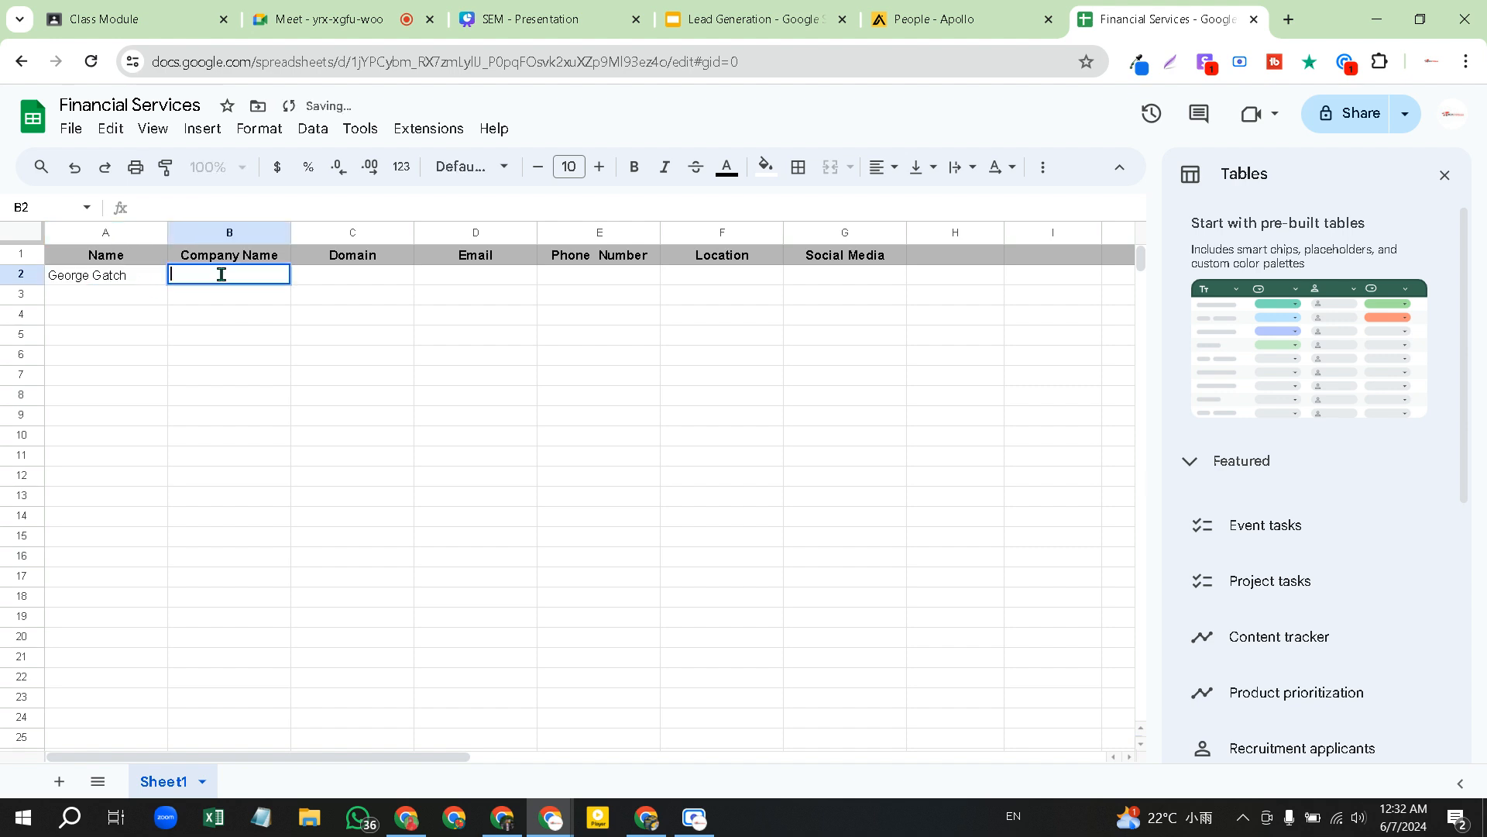
click(953, 19)
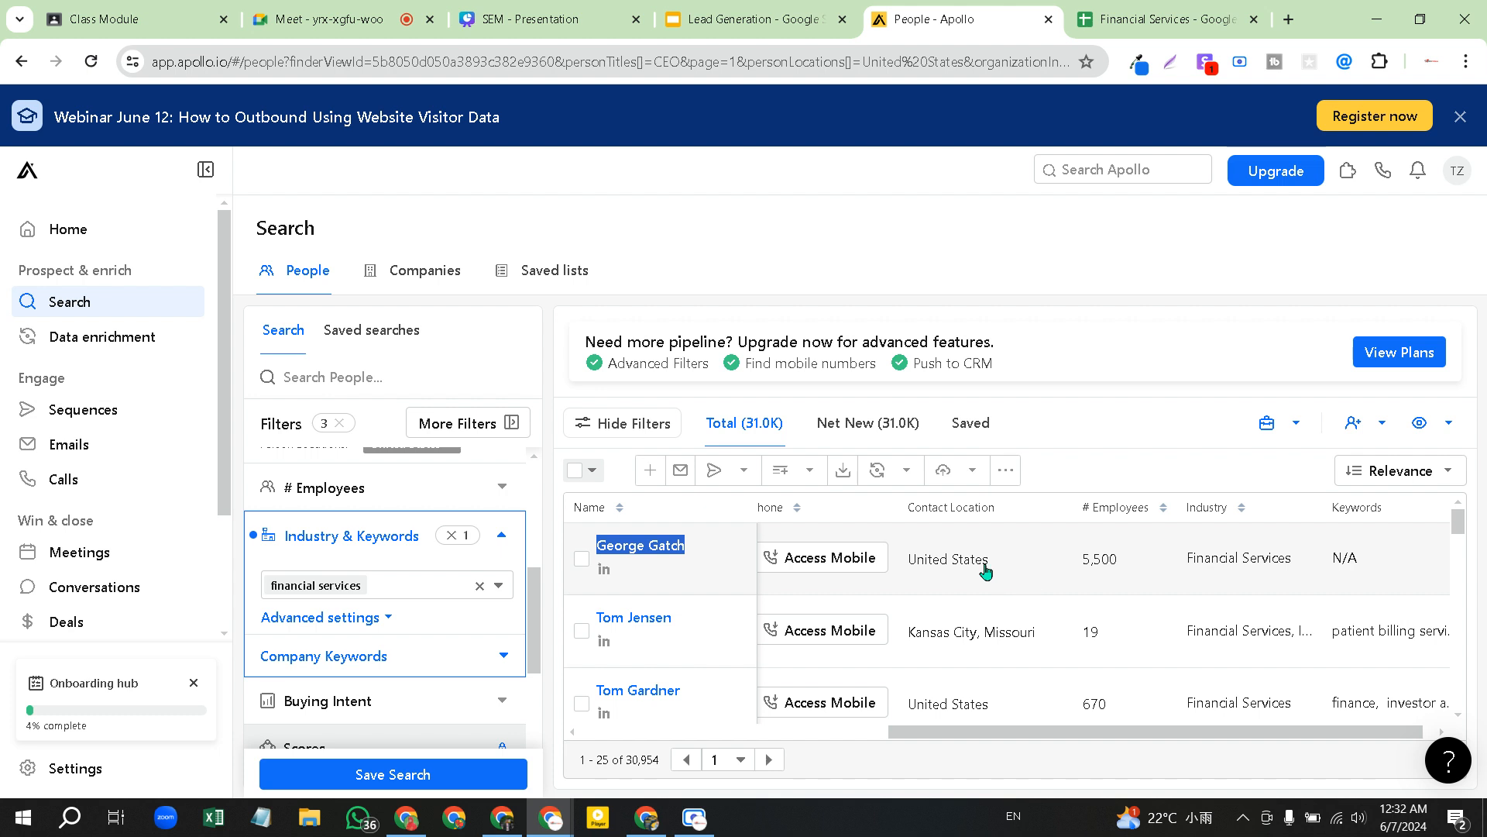
scroll(800, 604, left, 3)
scroll(800, 604, left, 4)
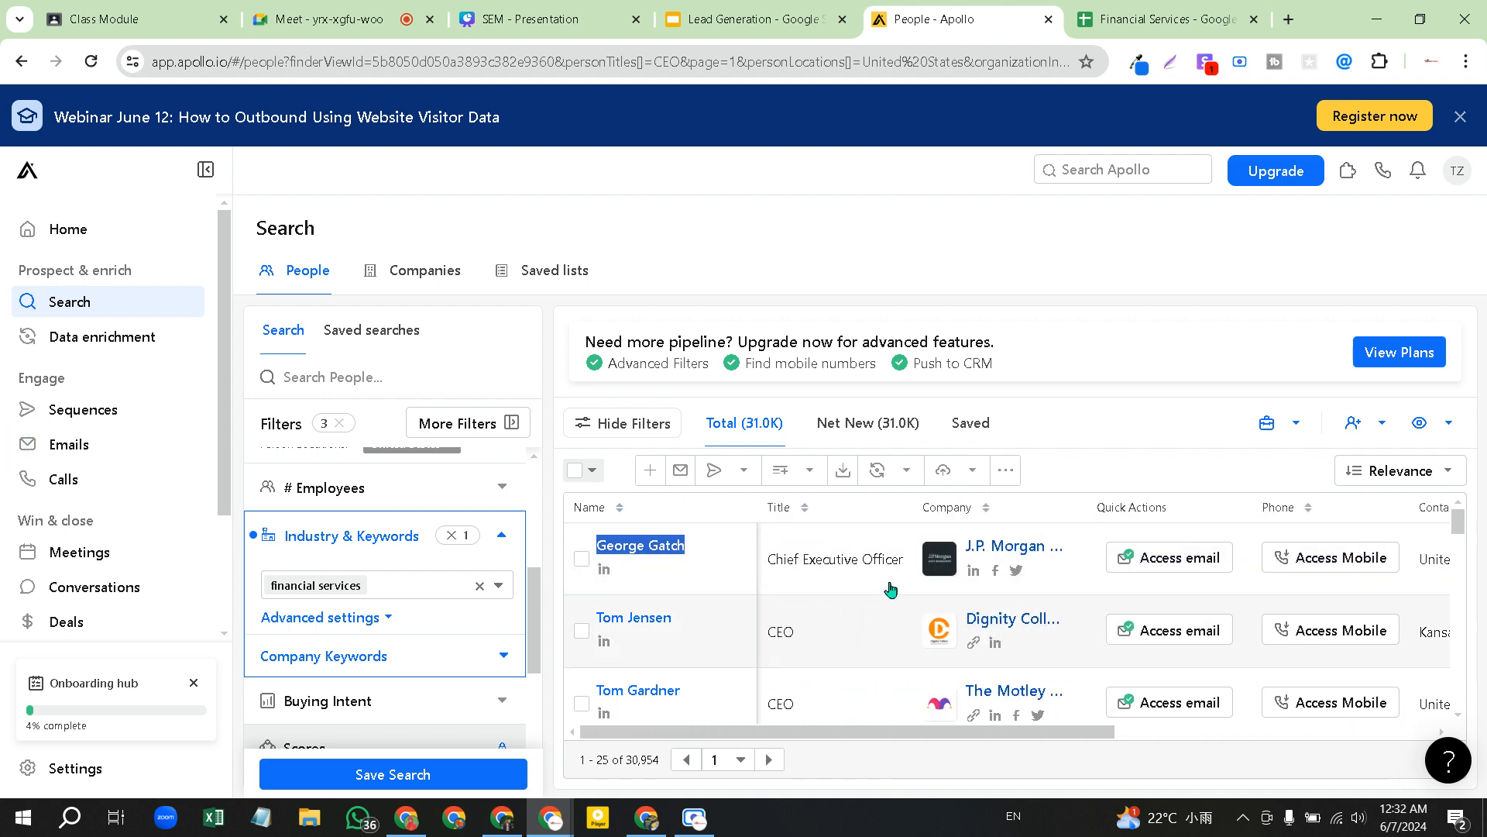
ctrl+click(1015, 557)
click(977, 21)
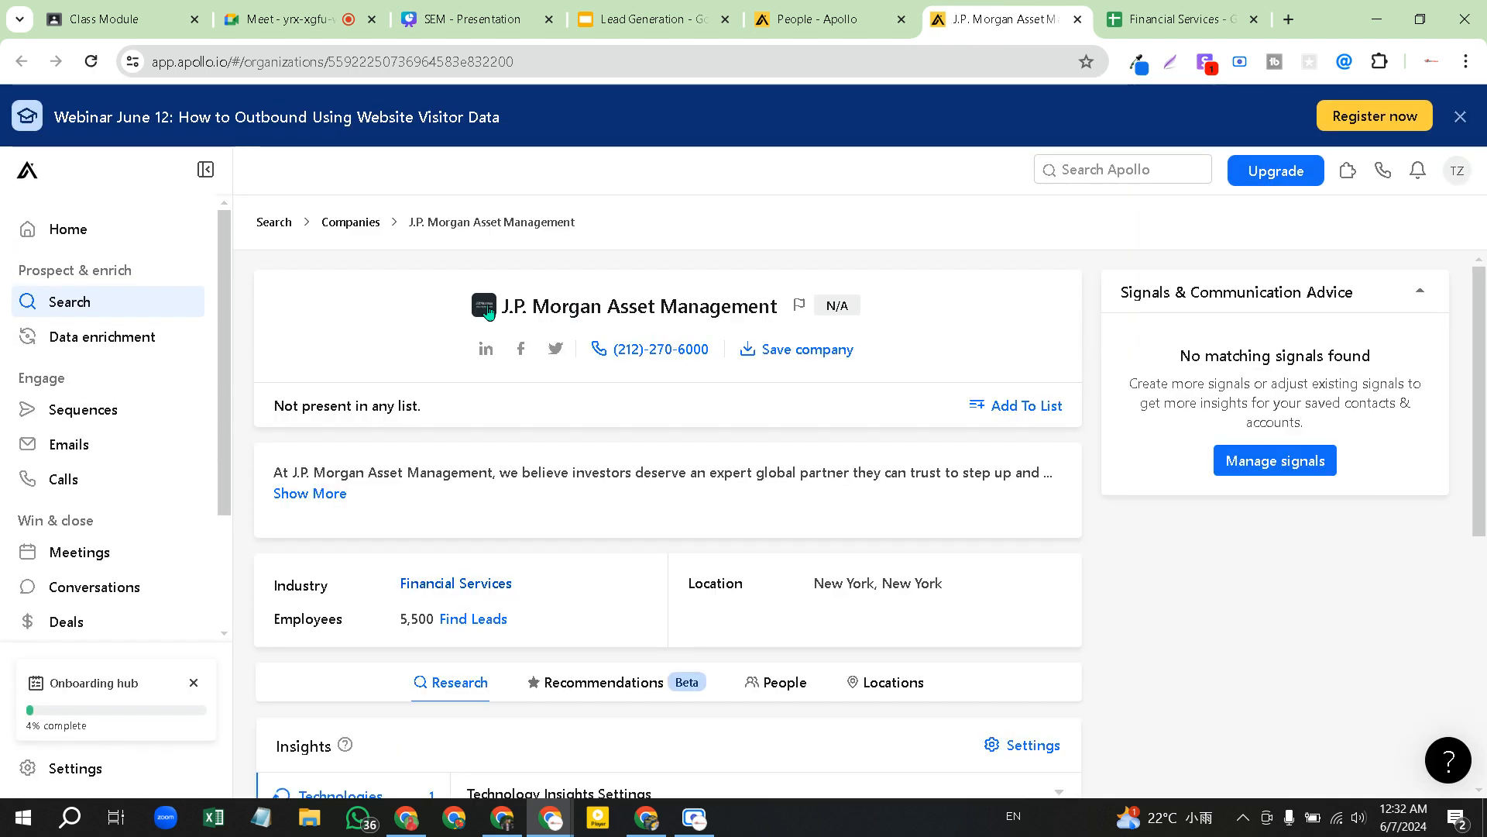
Copy the company name J.P. Morgan Asset Management from its Apollo profile into cell B2 of the Financial Services sheet
drag(502, 306, 775, 311)
key(ctrl+c)
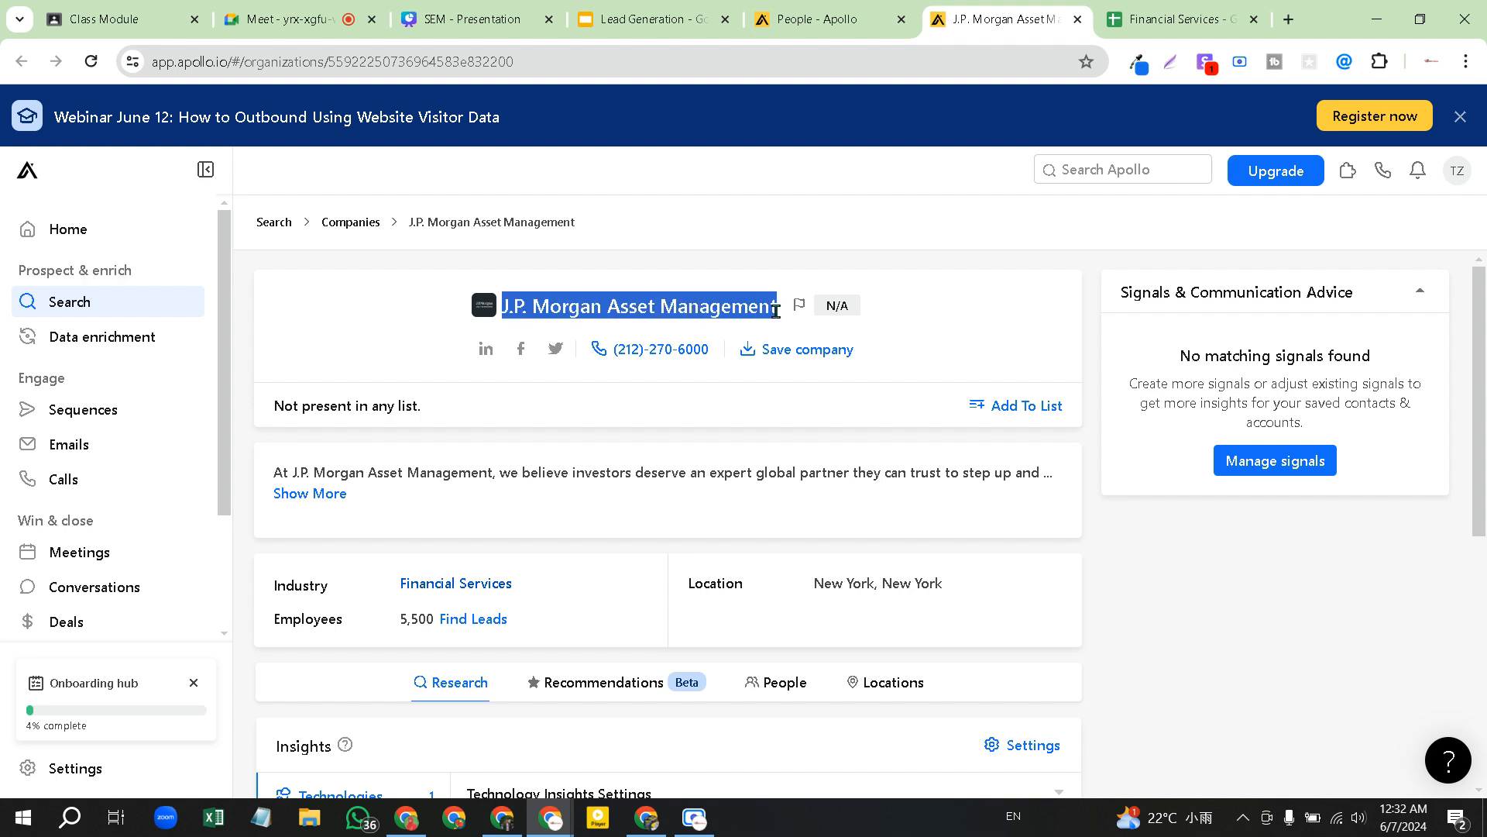
click(1209, 12)
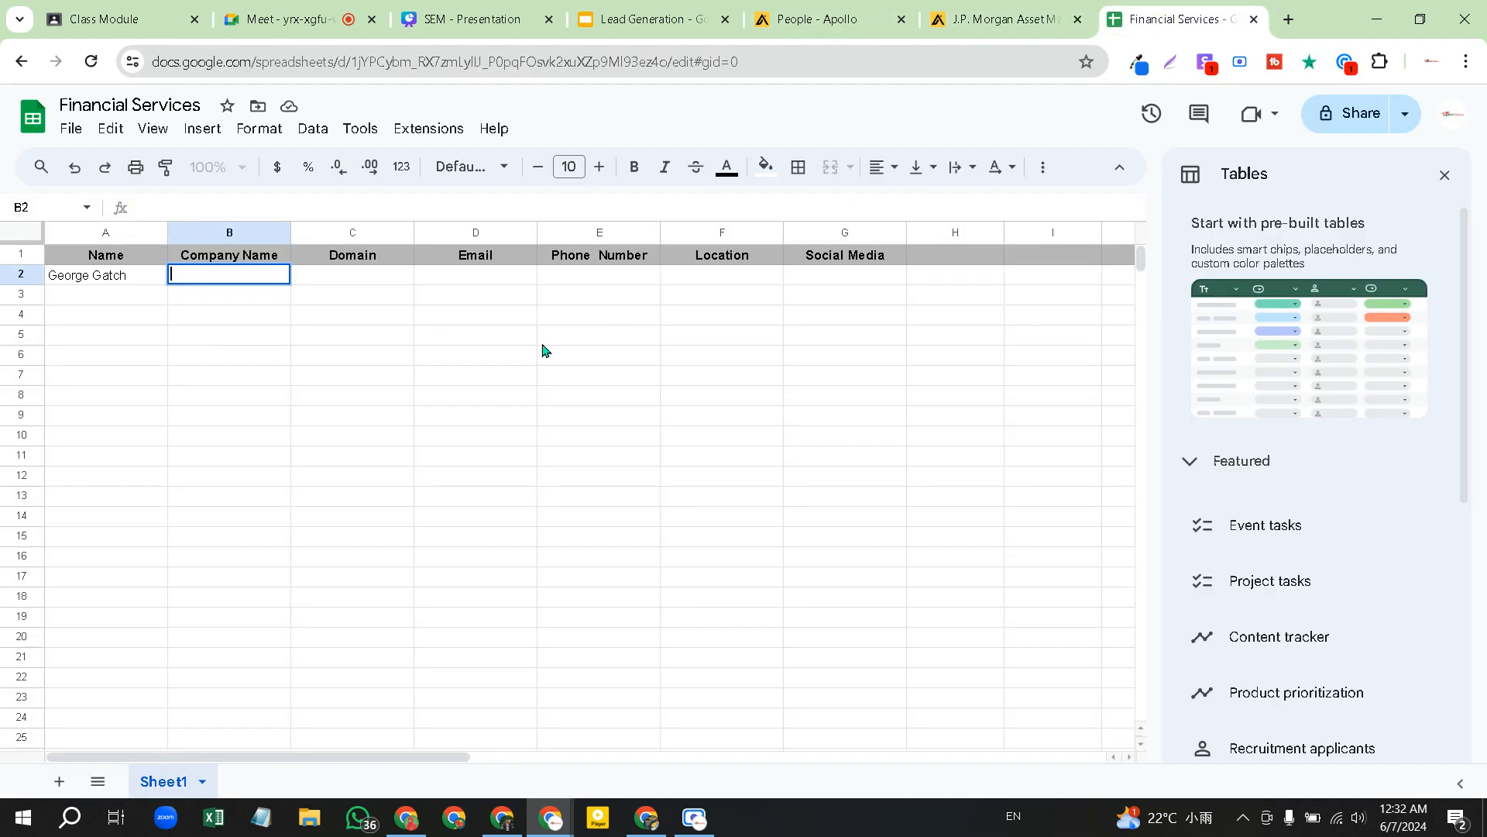
click(226, 275)
key(ctrl+v)
click(434, 302)
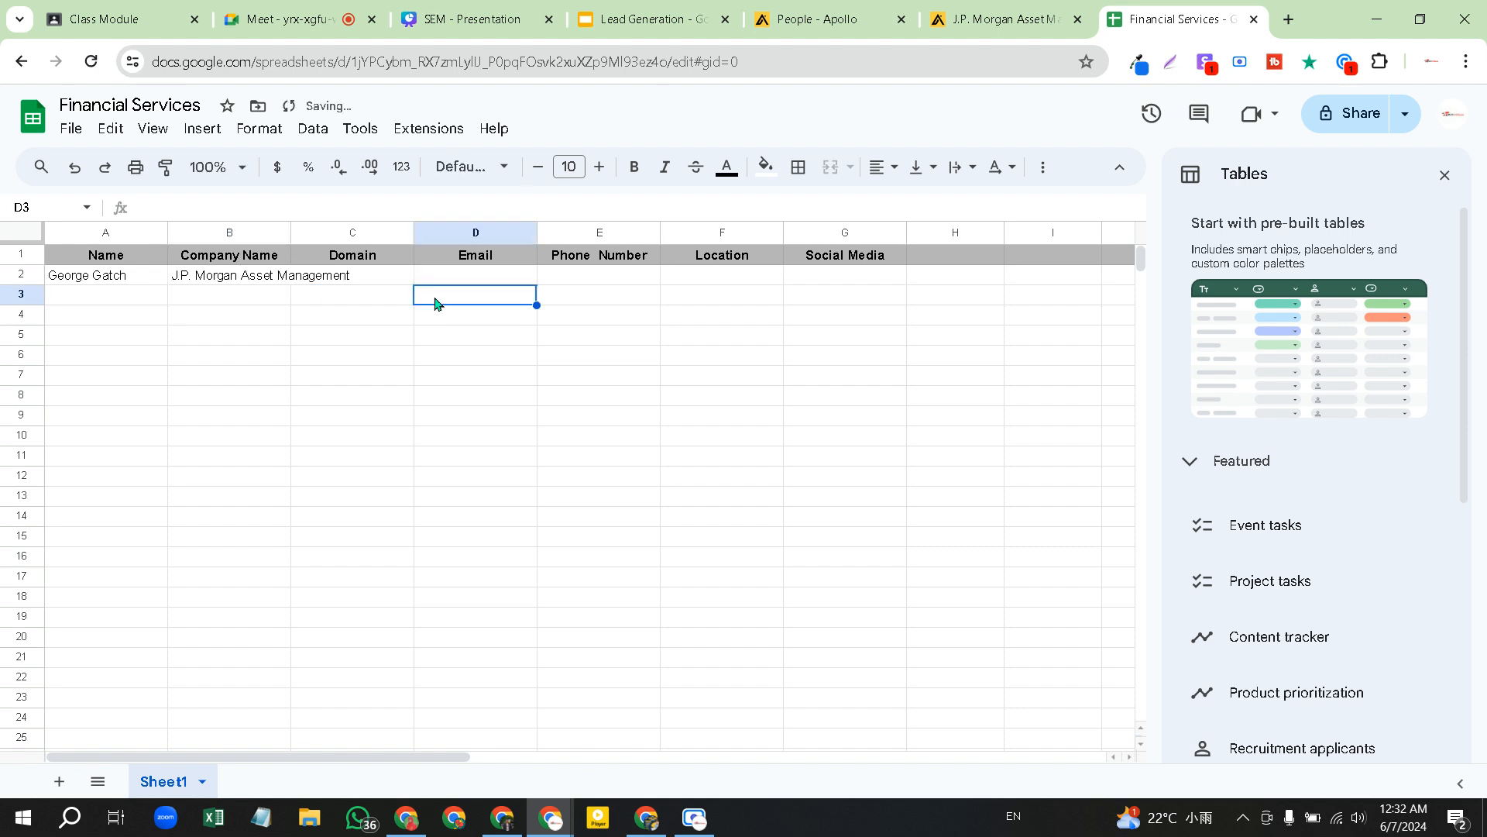
Examine the company profile and the first lead's row in Apollo for a website domain and social media links
click(377, 282)
click(995, 18)
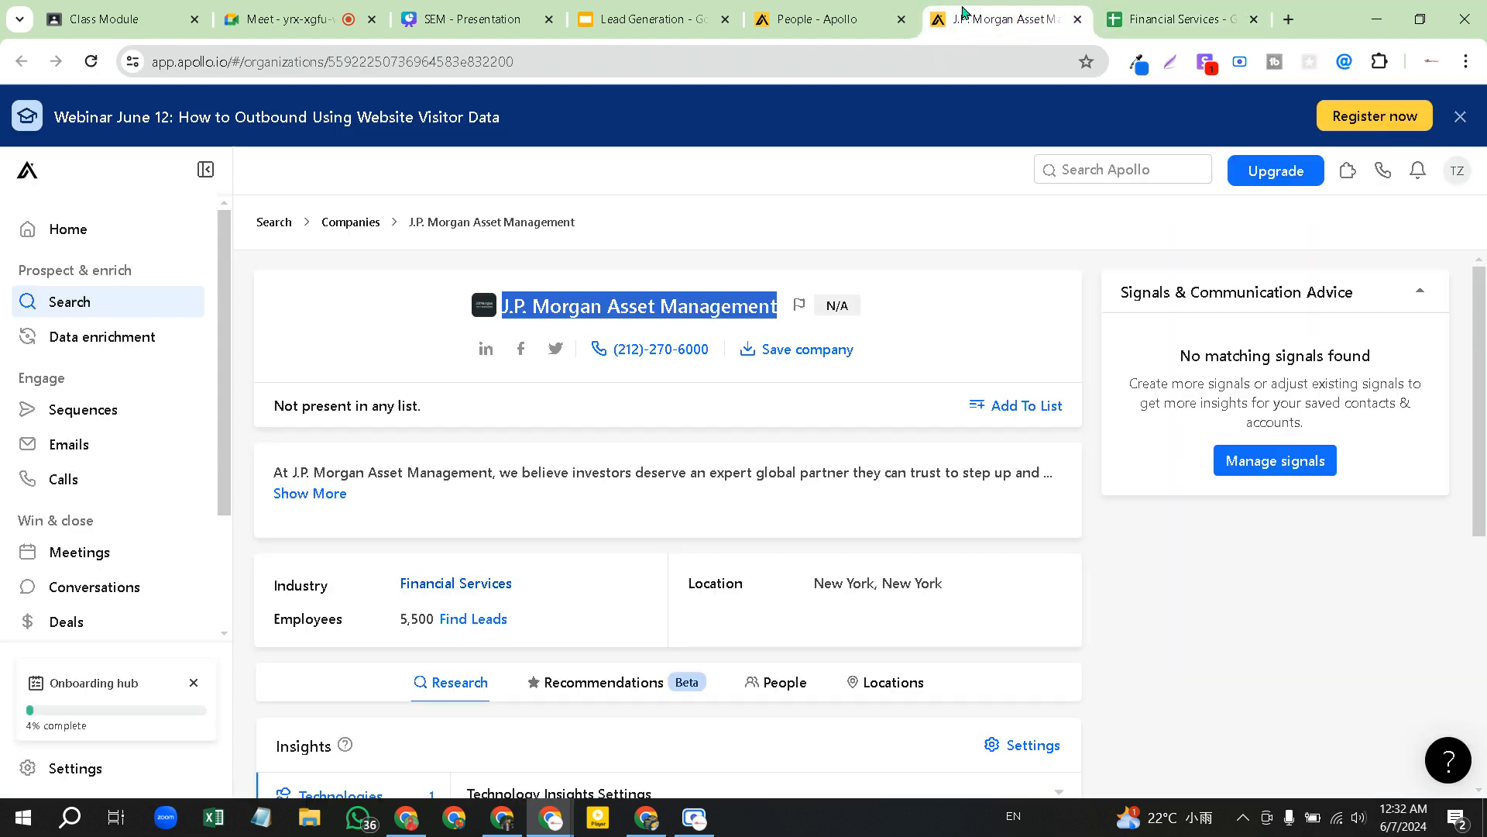
click(814, 18)
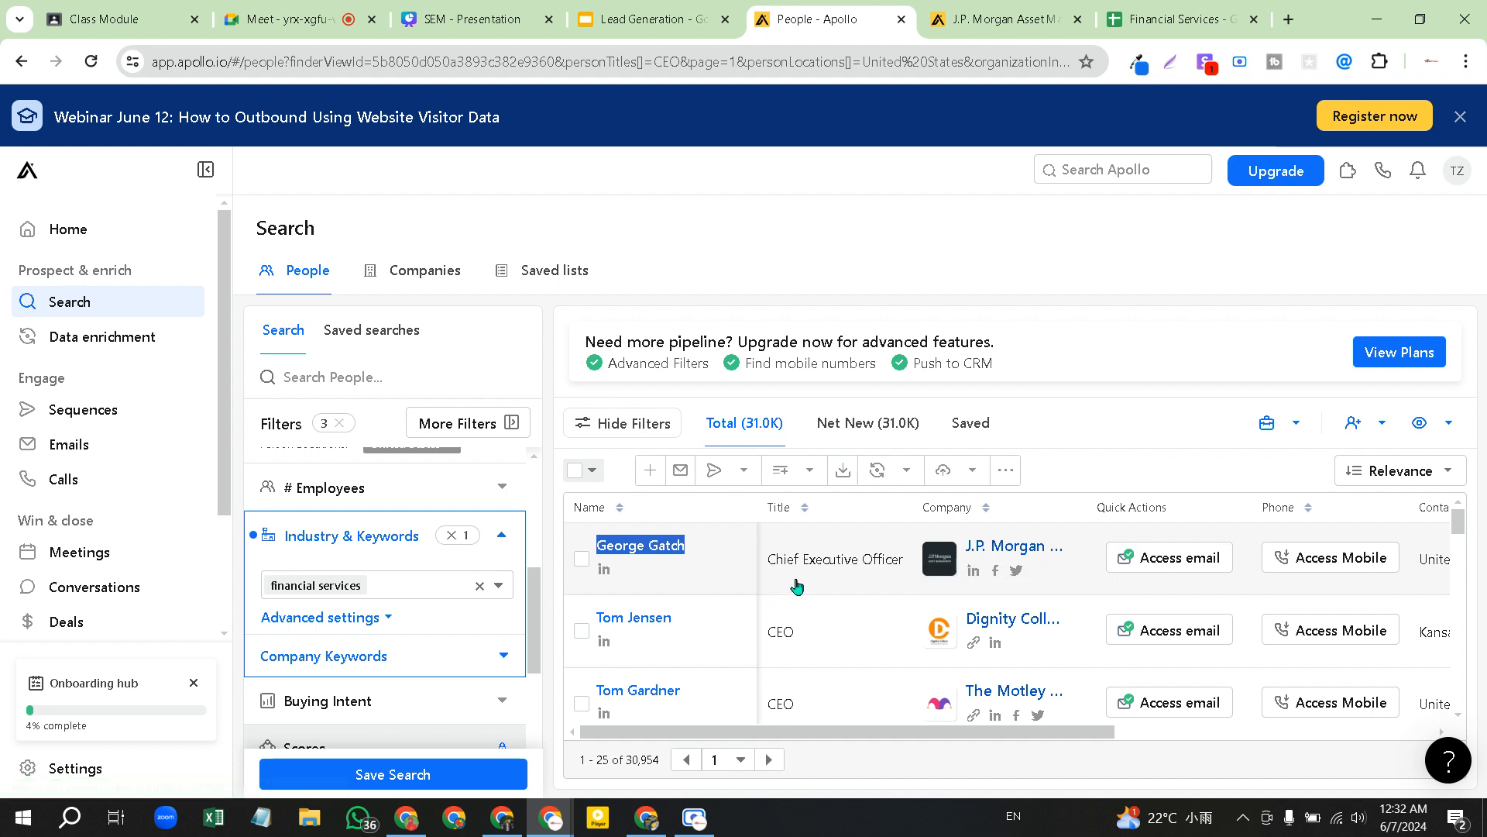
scroll(1123, 587, right, 2)
scroll(1146, 589, right, 2)
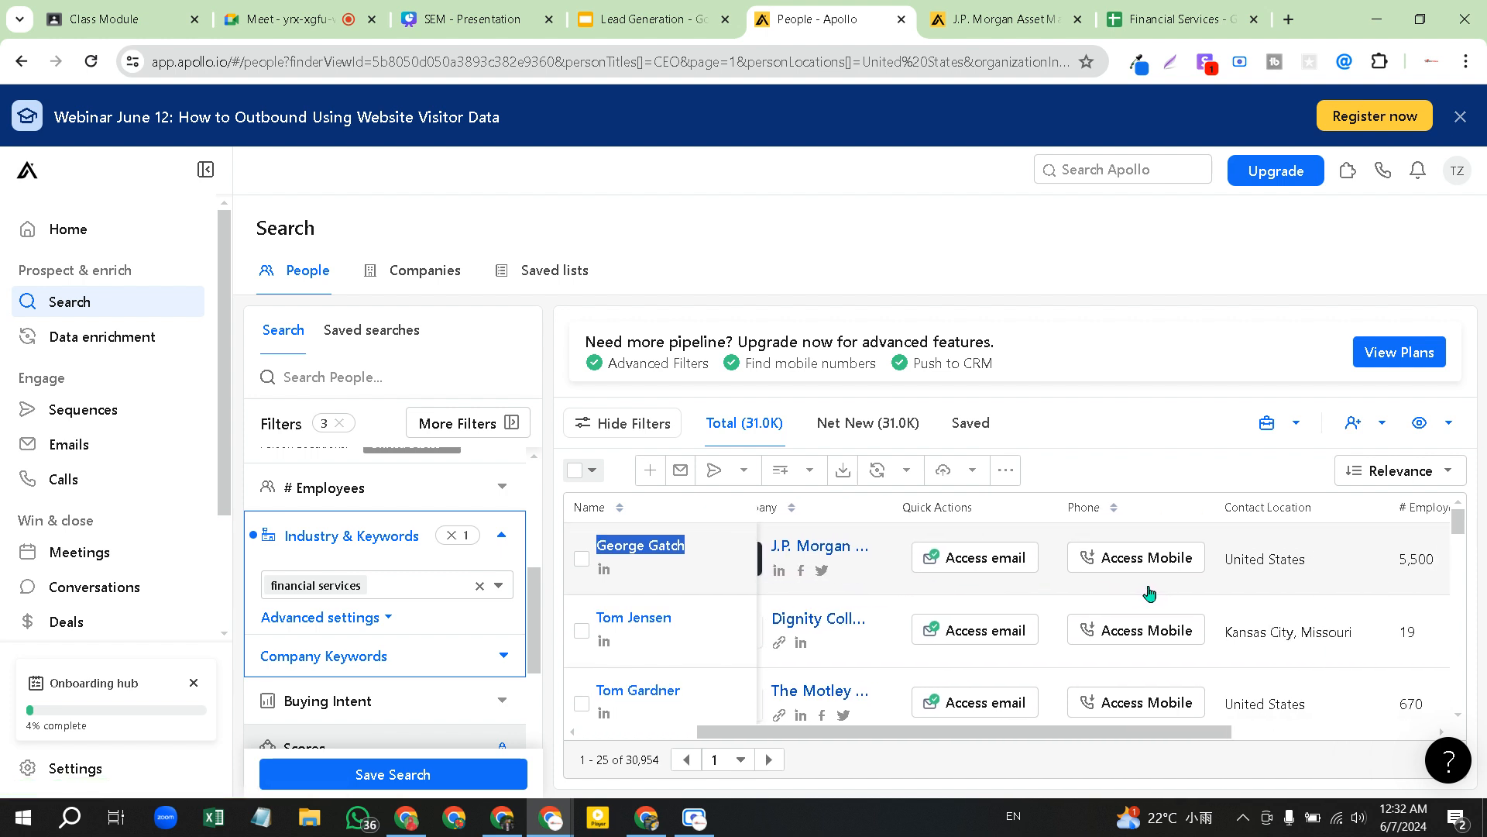
scroll(812, 567, left, 3)
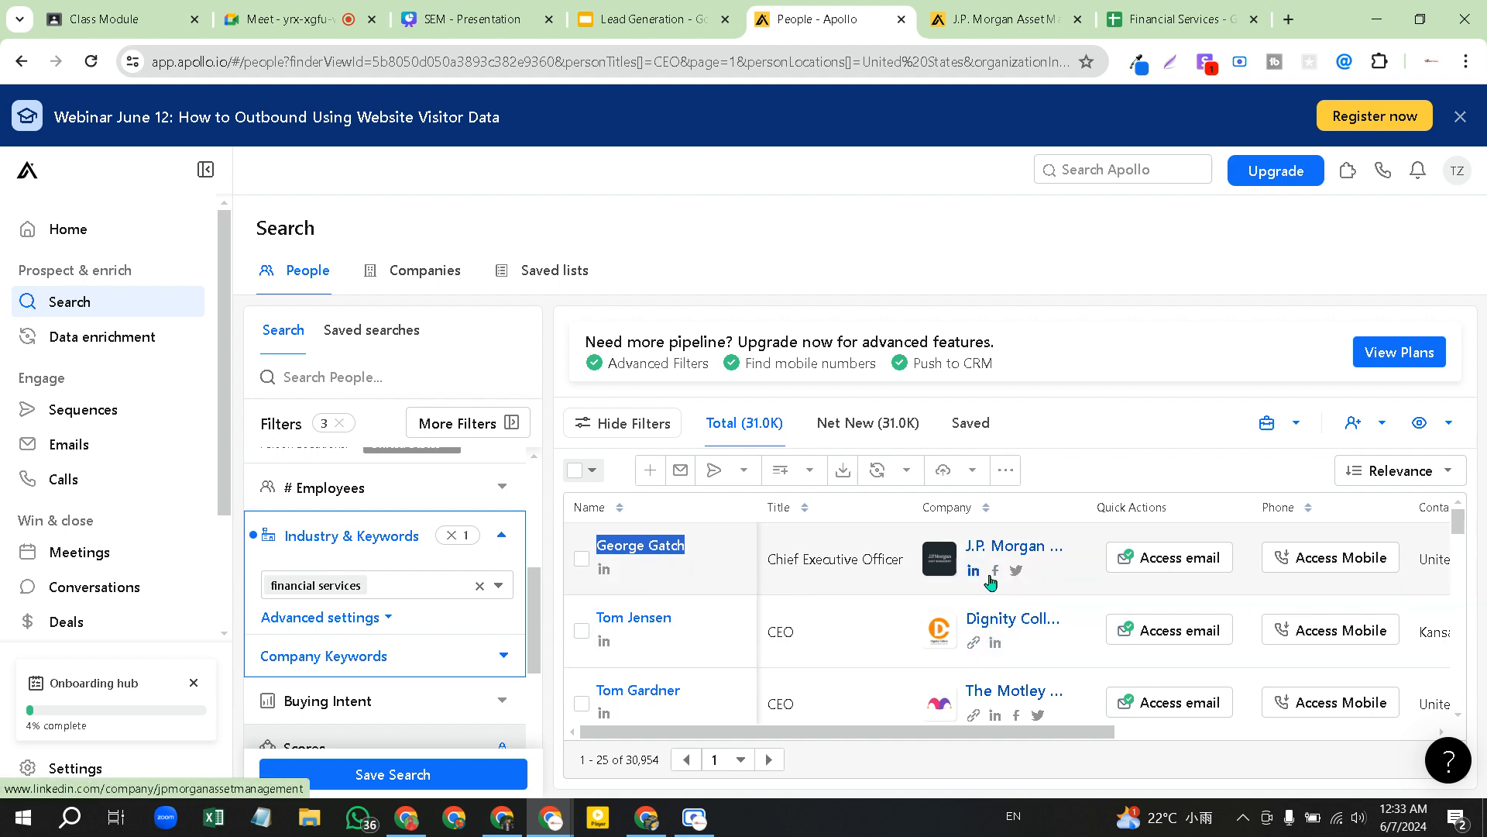
scroll(1006, 582, down, 1)
scroll(1005, 583, up, 1)
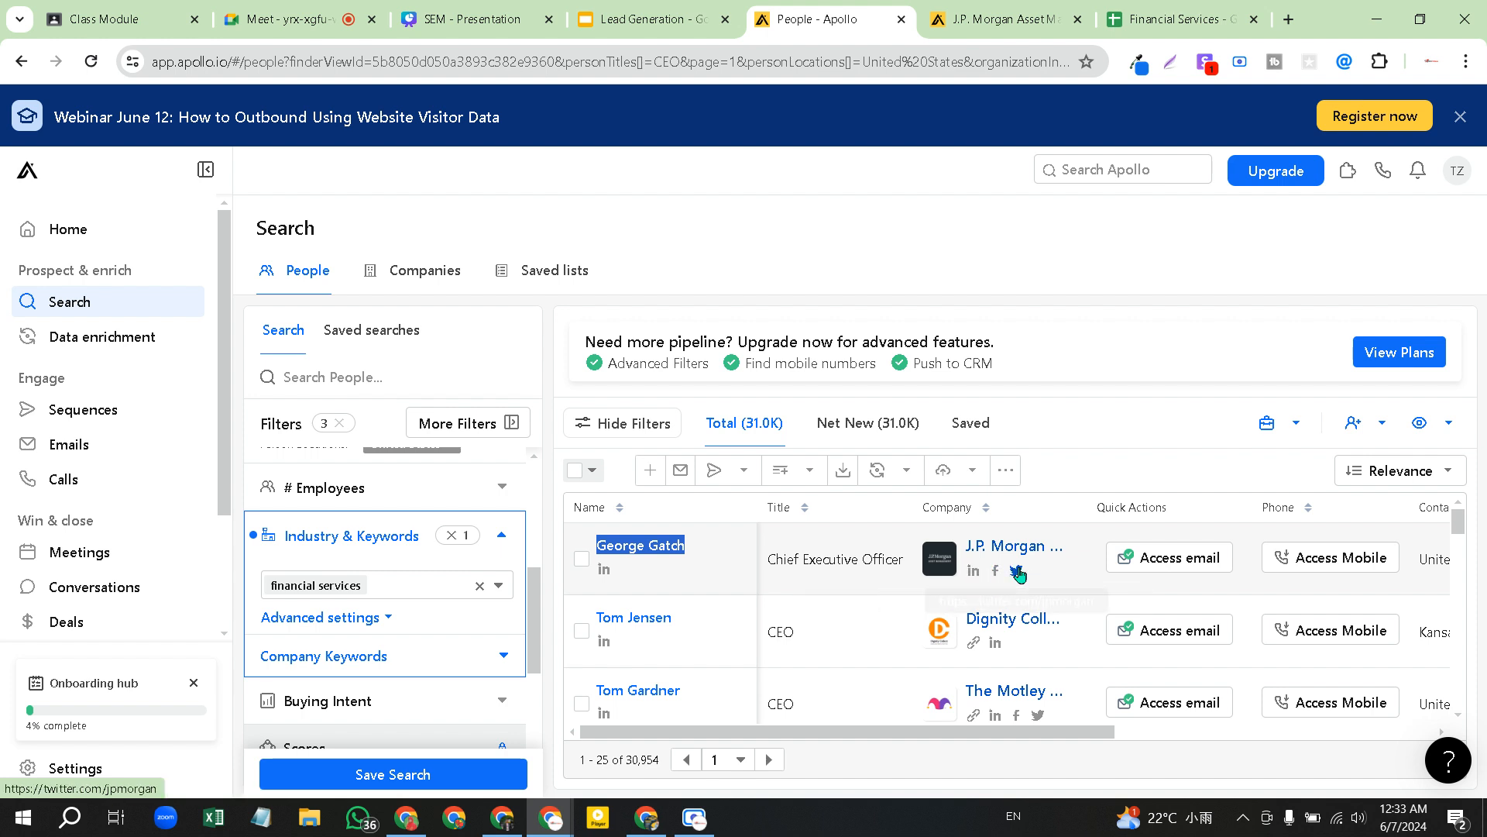
Copy the link address of the first lead's company LinkedIn page into Social Media cell G2 of the Financial Services sheet
right_click(975, 575)
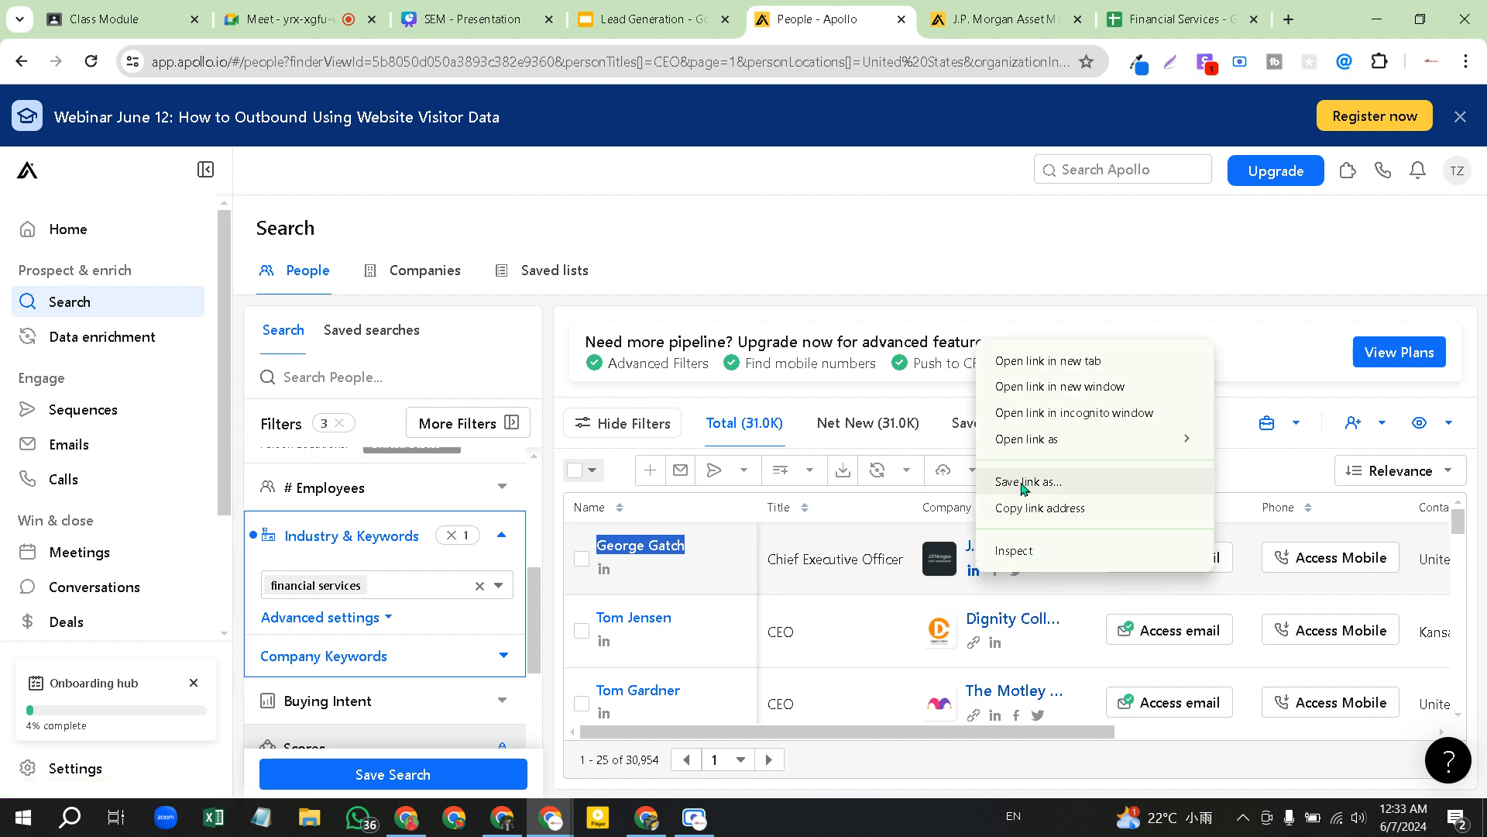
click(1028, 506)
click(1122, 24)
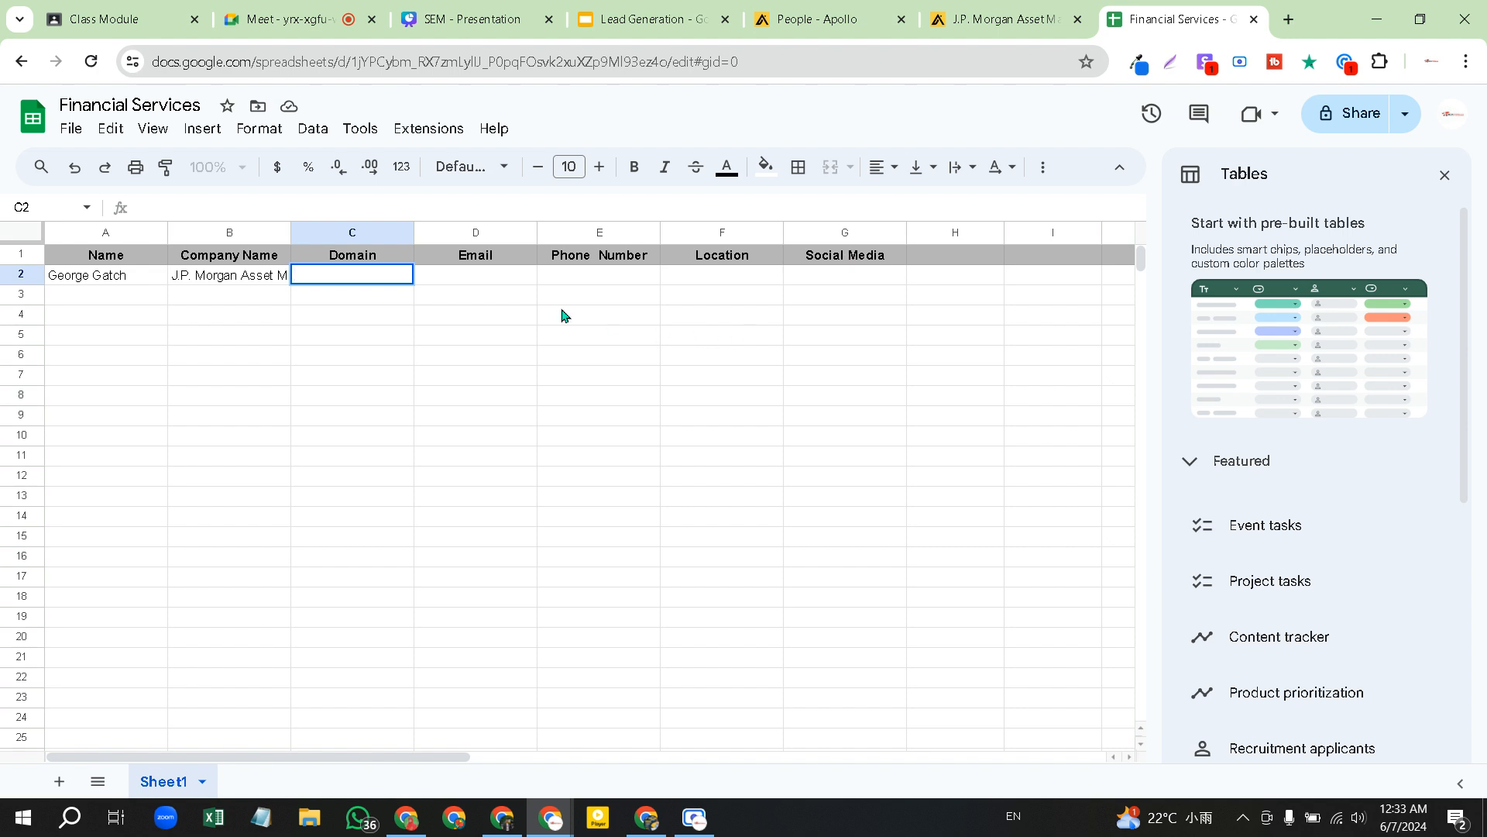
double_click(829, 272)
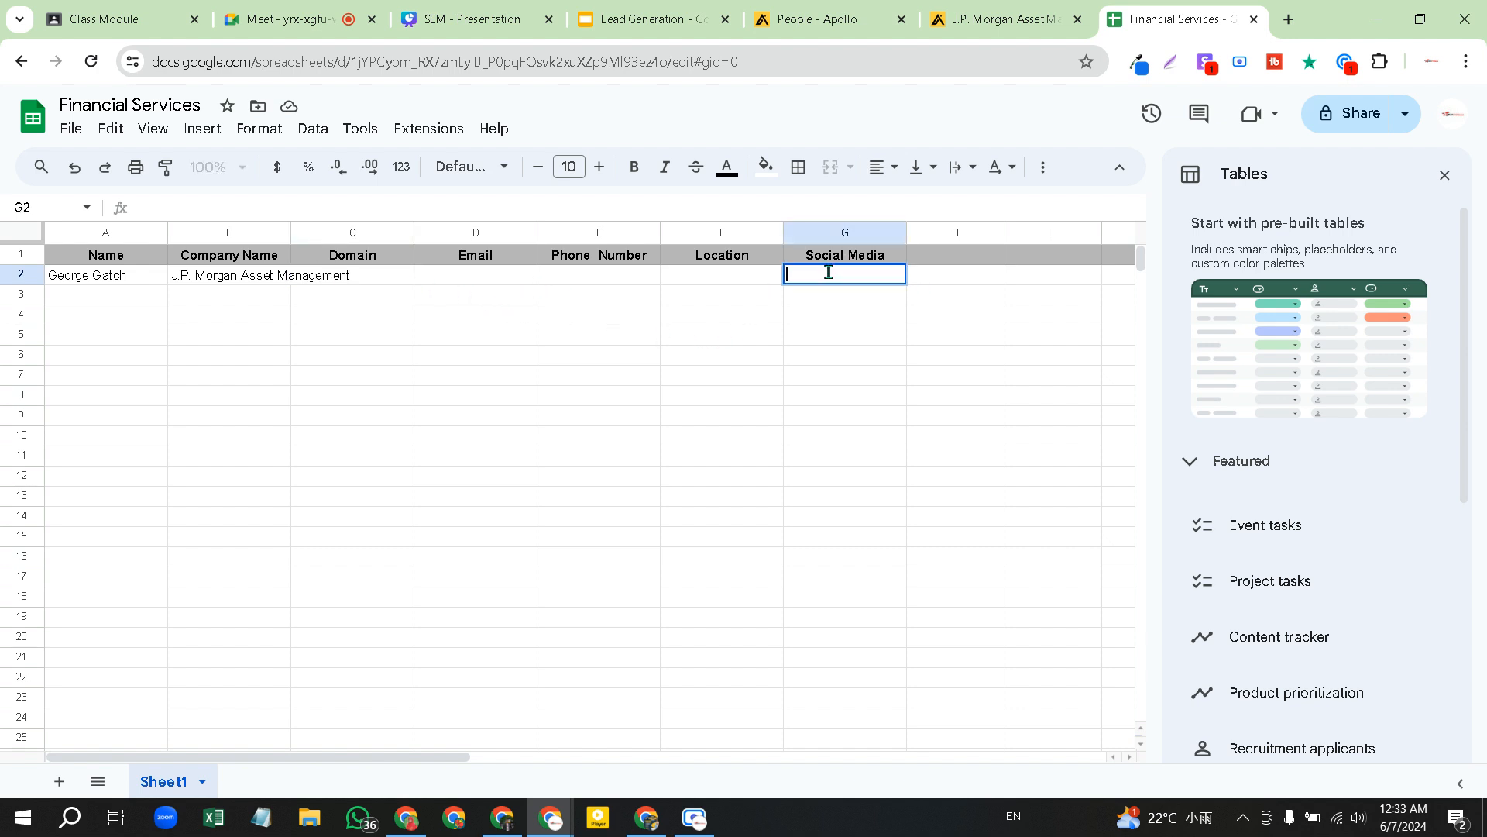
key(ctrl+v)
click(887, 318)
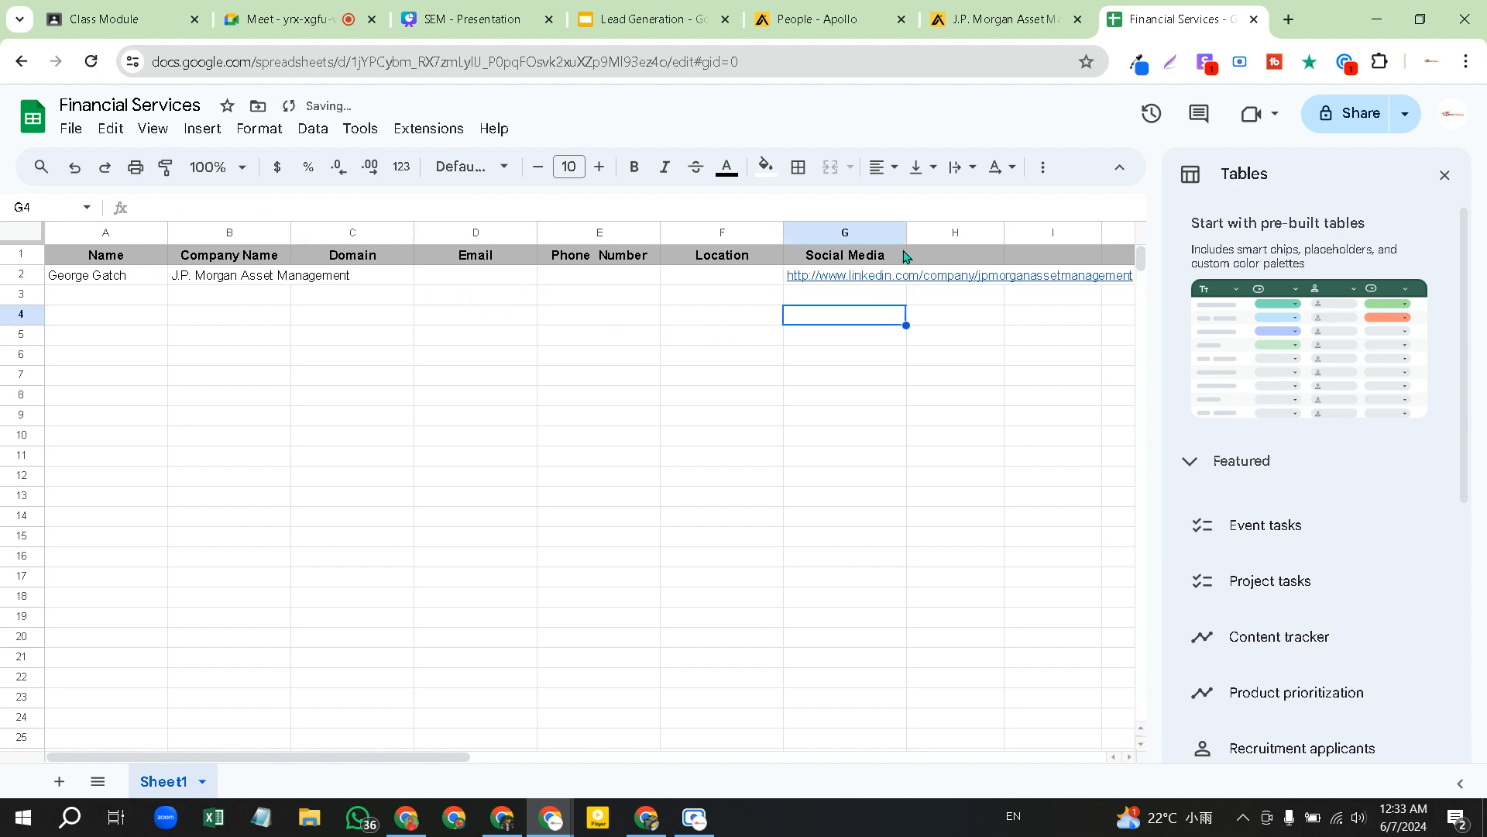
Copy the first lead's contact location, United States, from the Apollo people list into cell F2 of the Financial Services sheet
click(767, 272)
click(1002, 22)
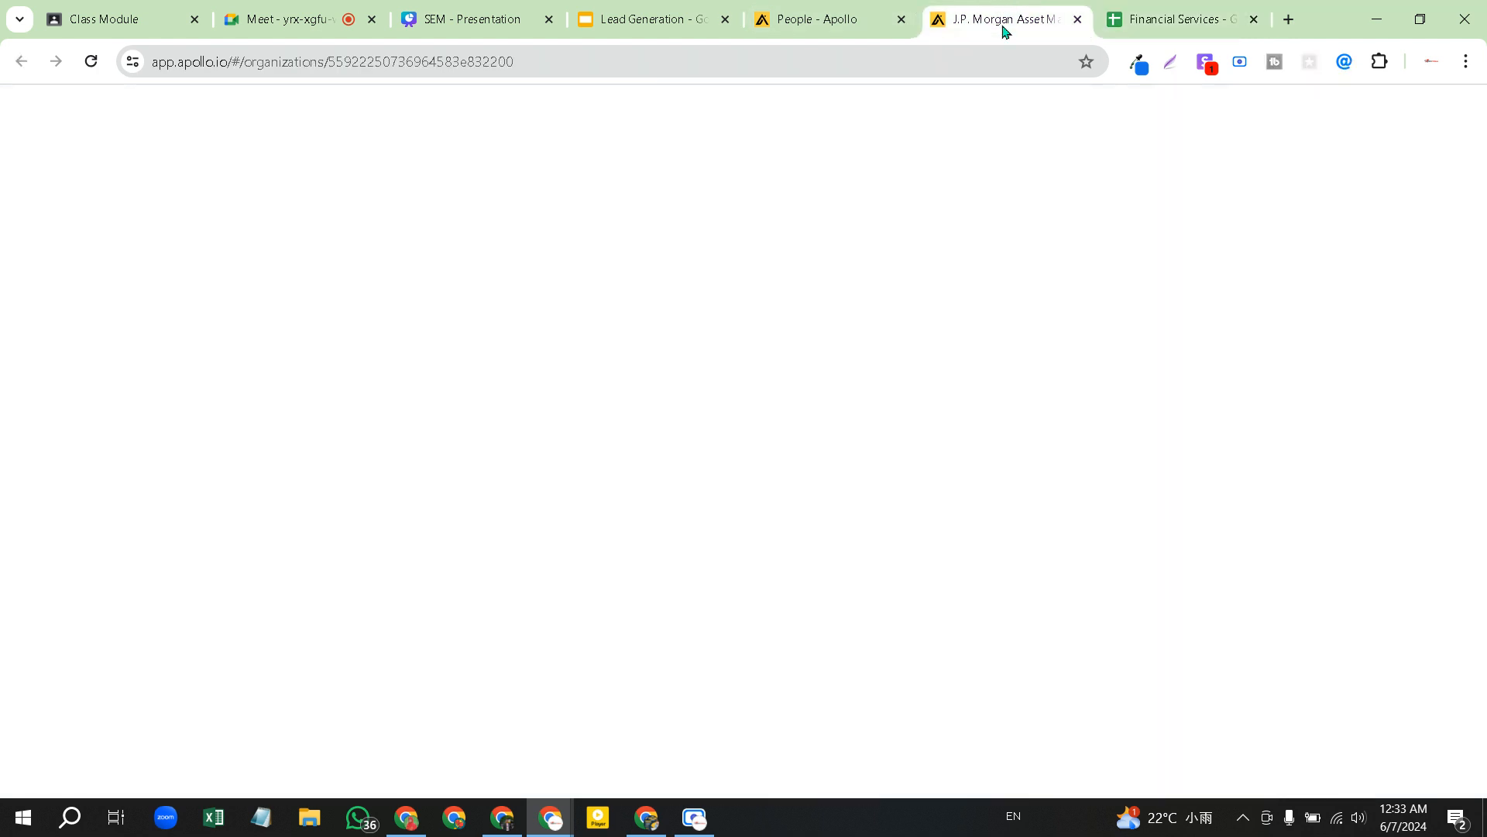
click(783, 11)
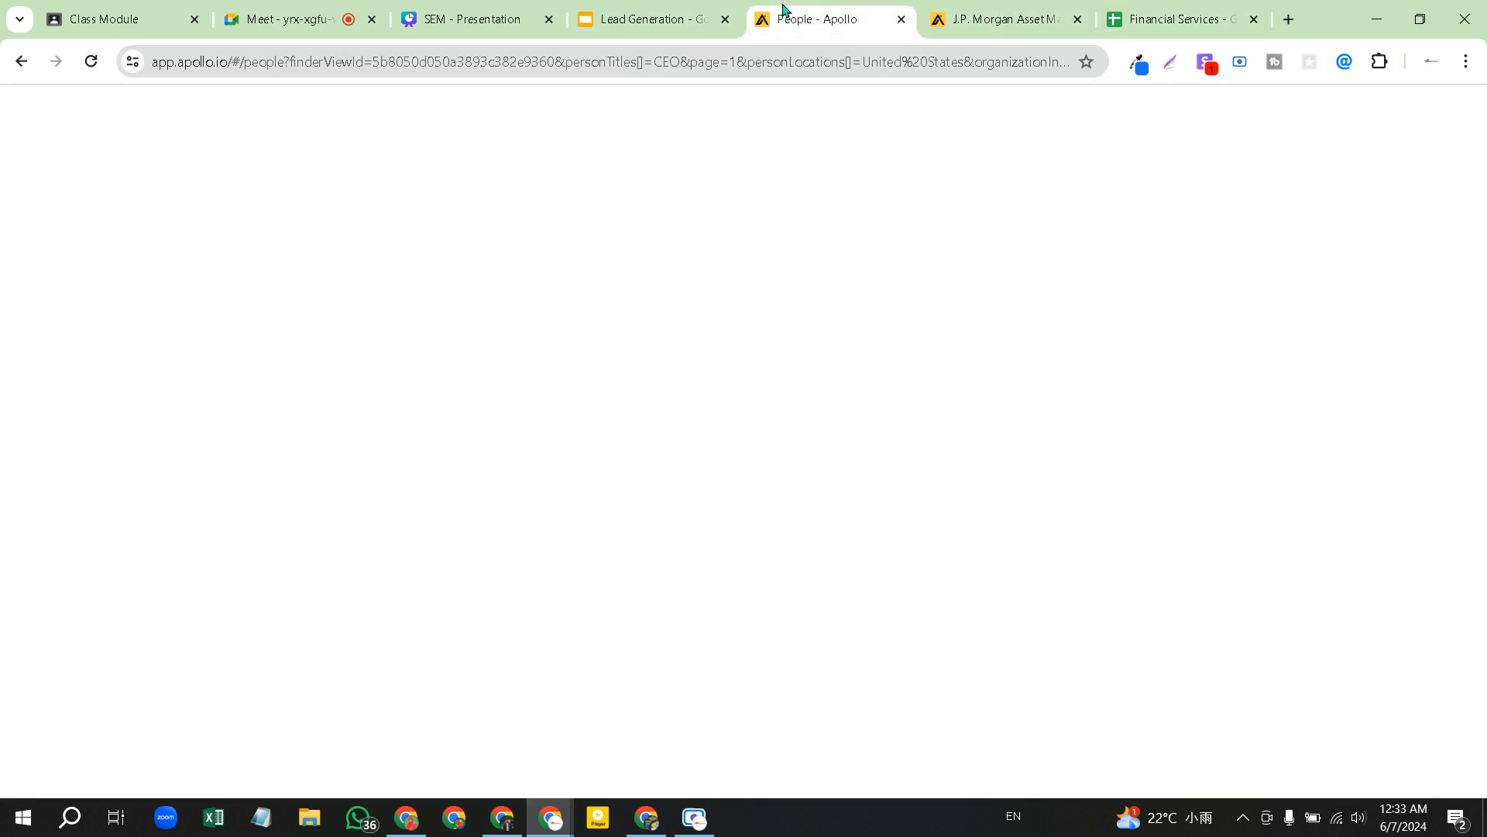
scroll(1205, 581, right, 6)
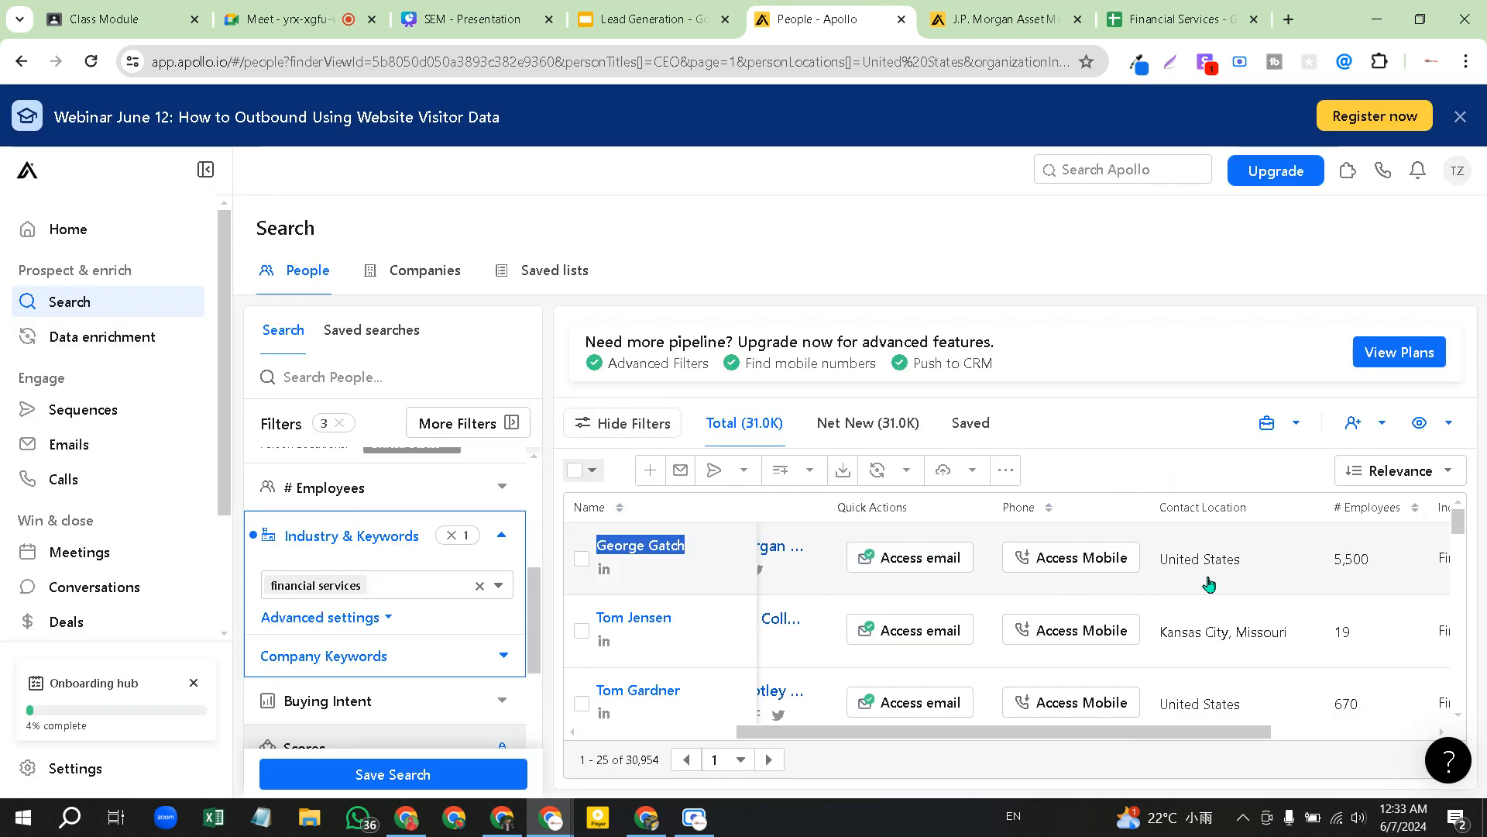
scroll(1224, 585, left, 1)
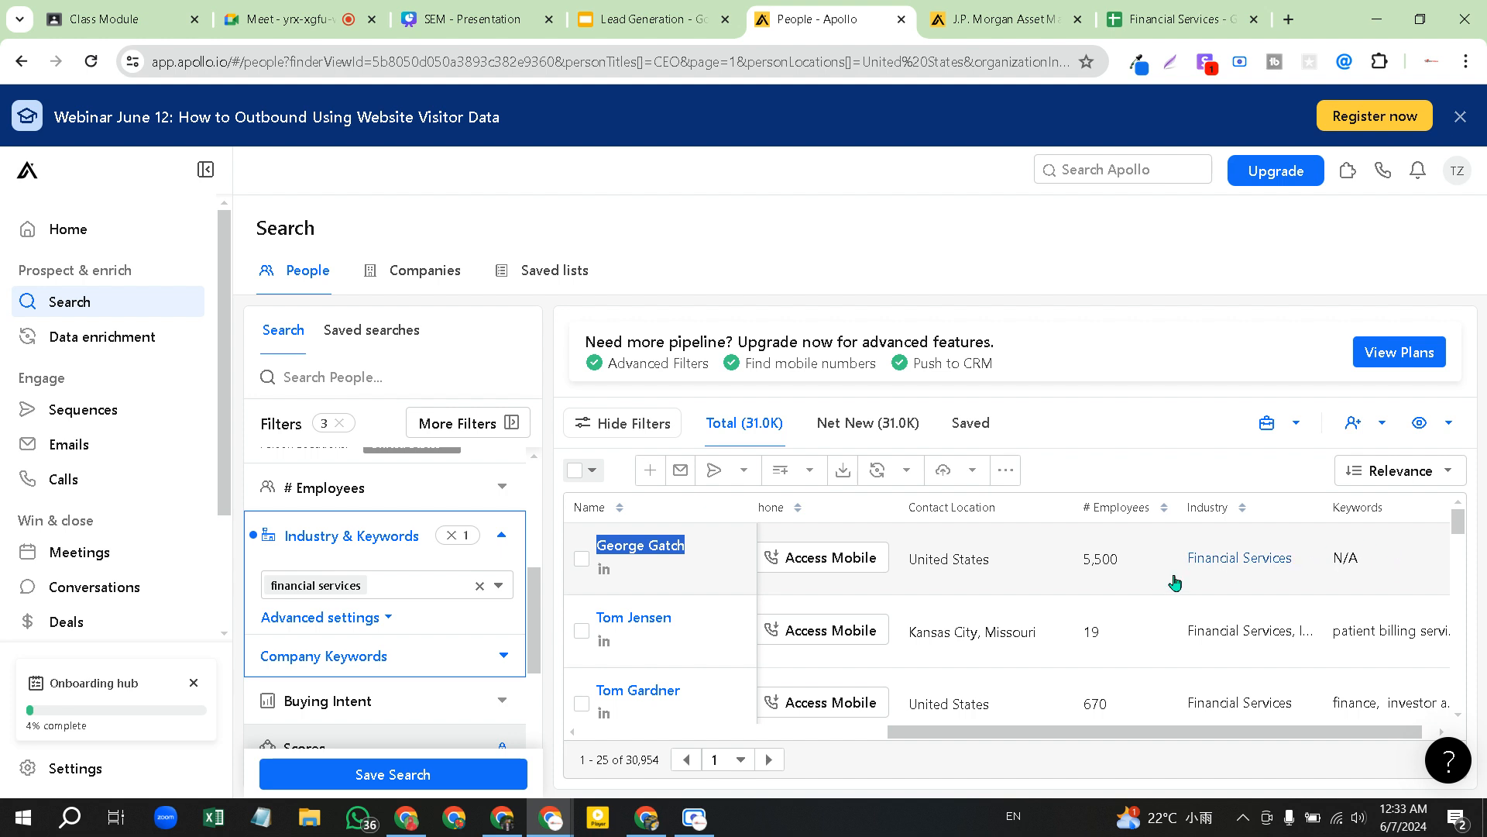
triple_click(930, 571)
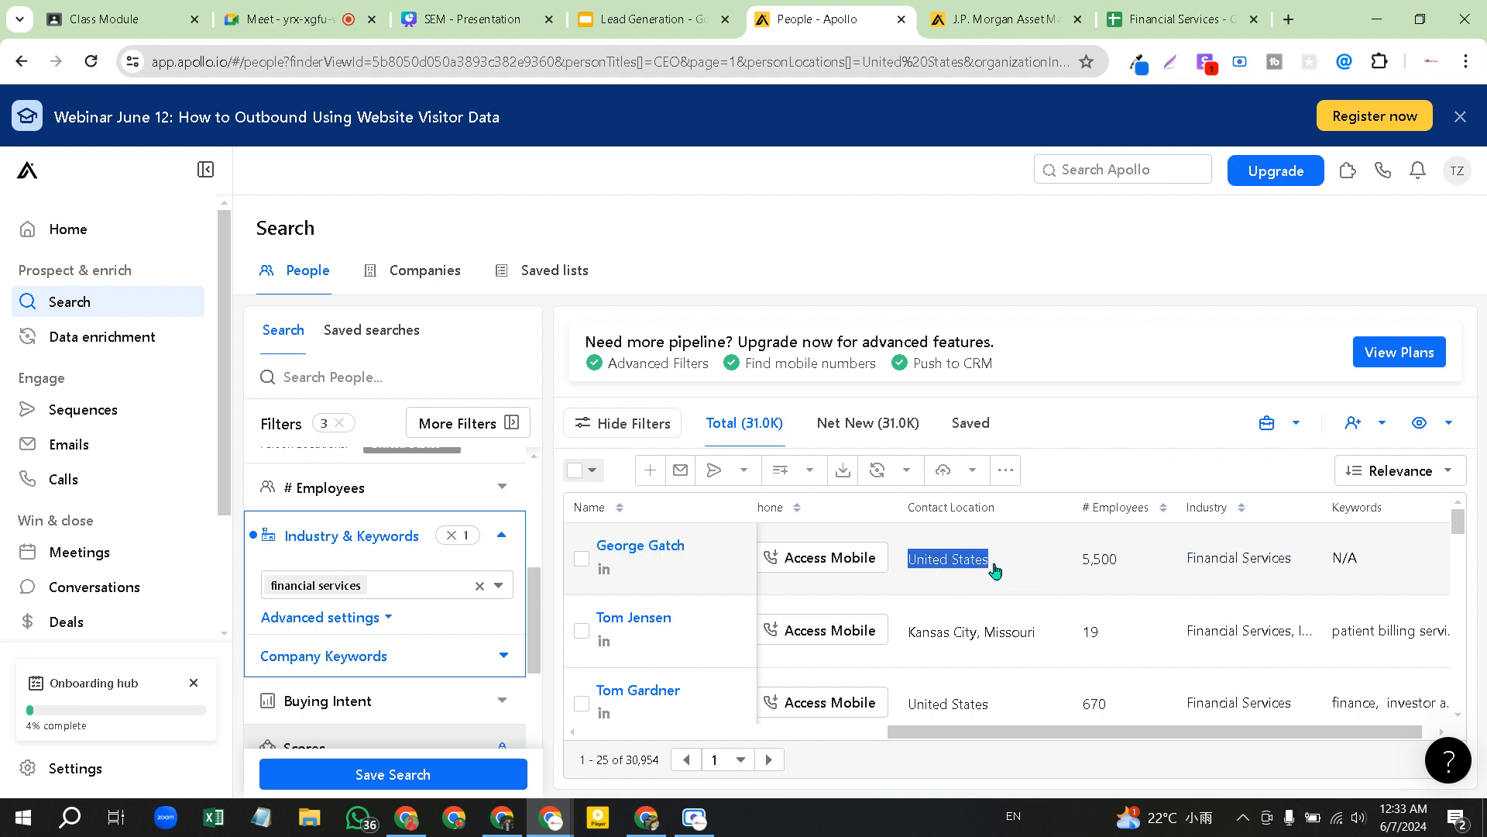
click(1177, 19)
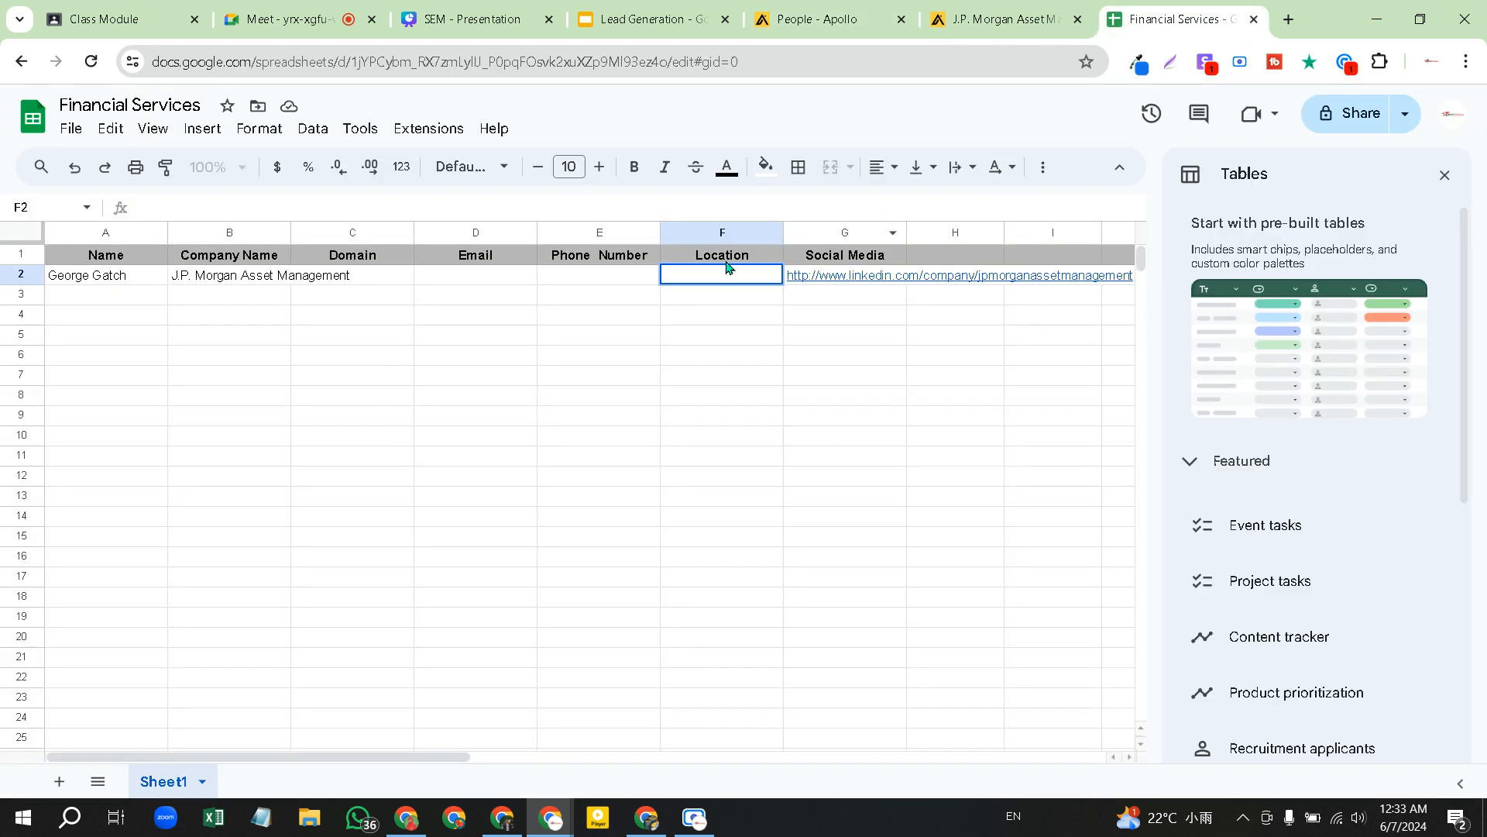
key(ctrl+v)
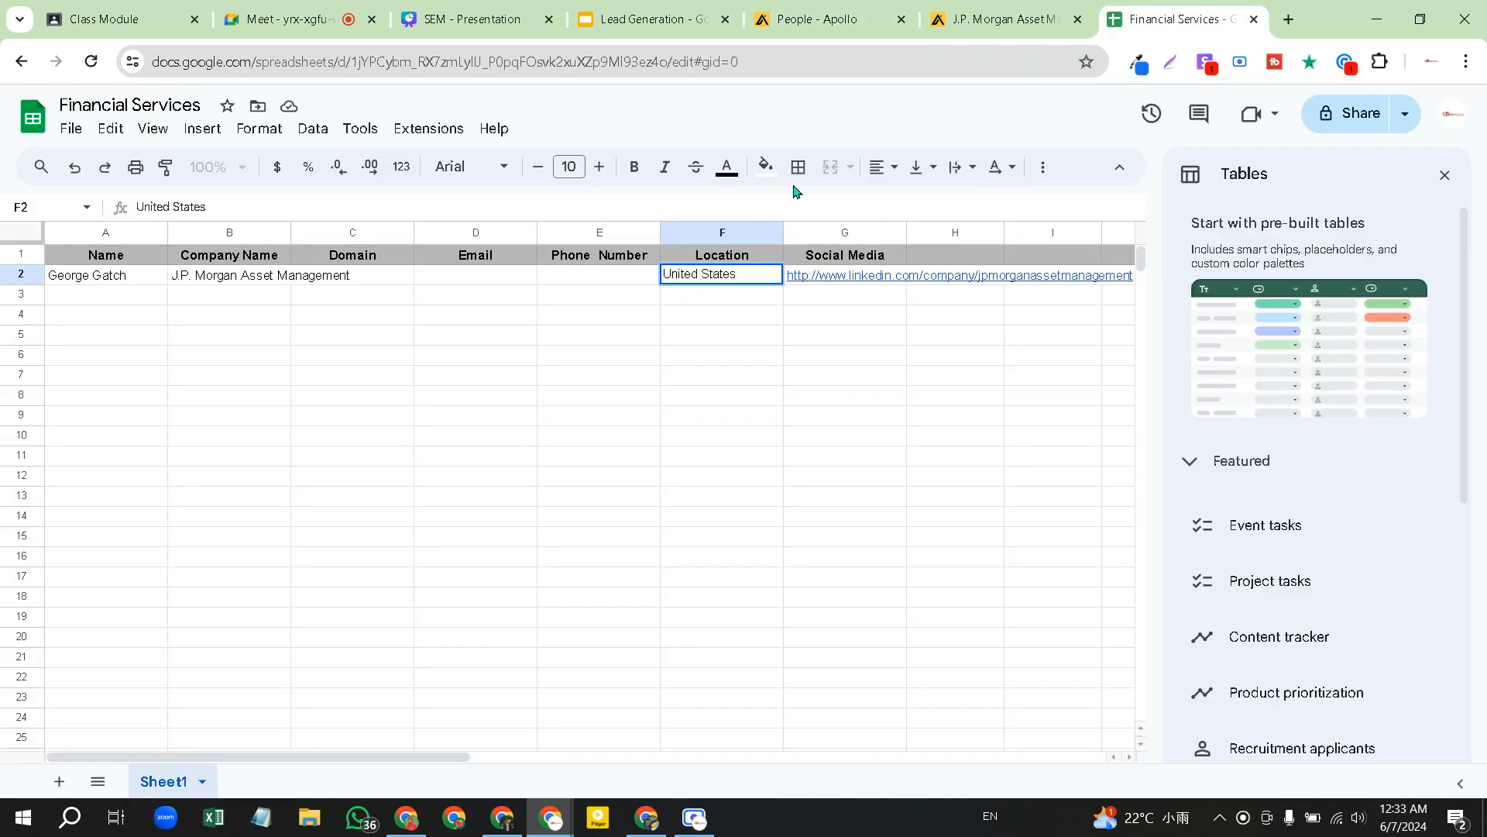
Return to the Apollo people list, dismiss the webinar banner and reveal the first lead's email address
click(847, 23)
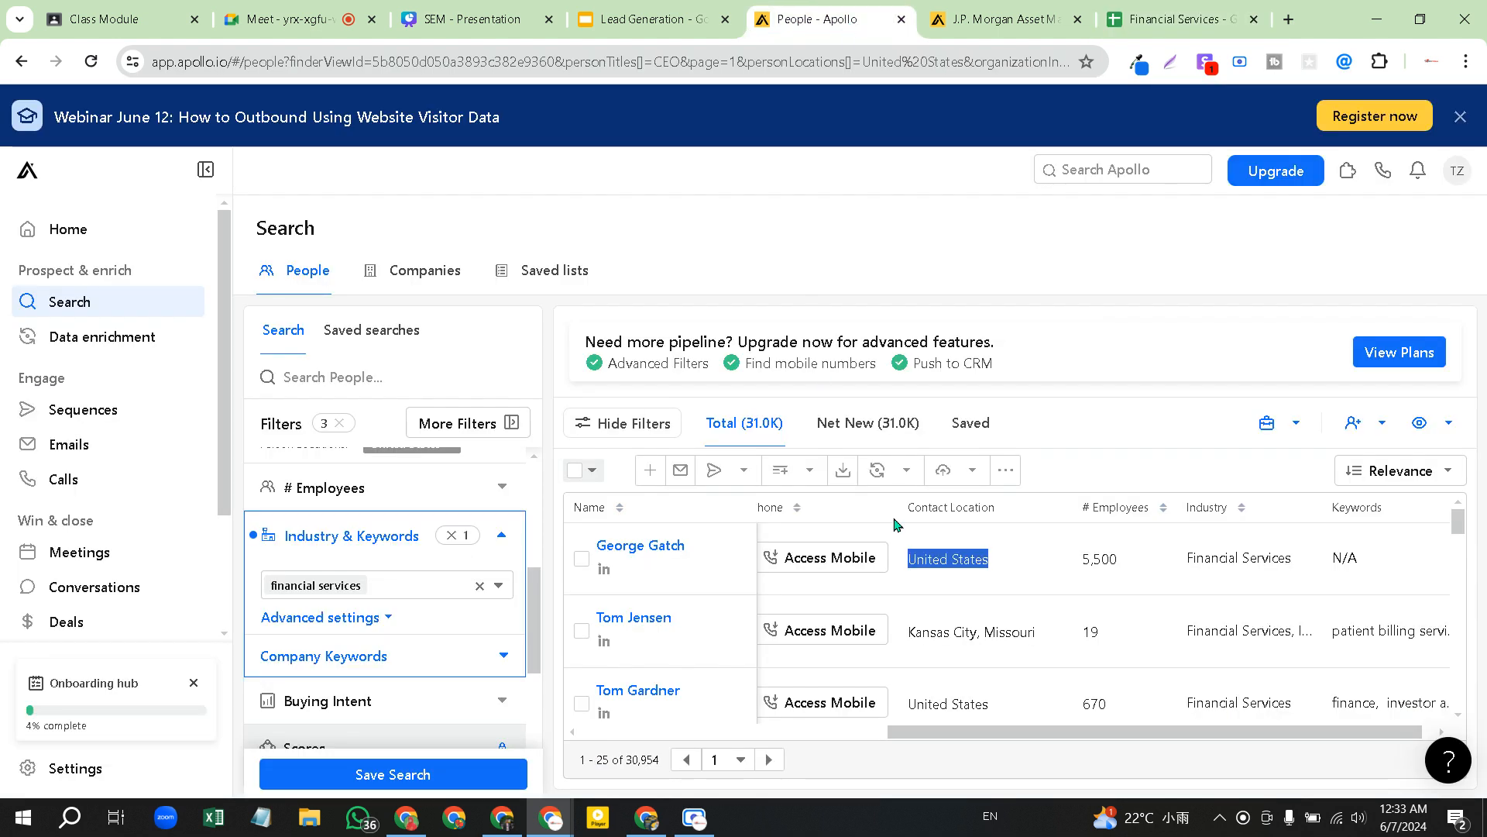
scroll(952, 593, left, 3)
scroll(952, 594, left, 2)
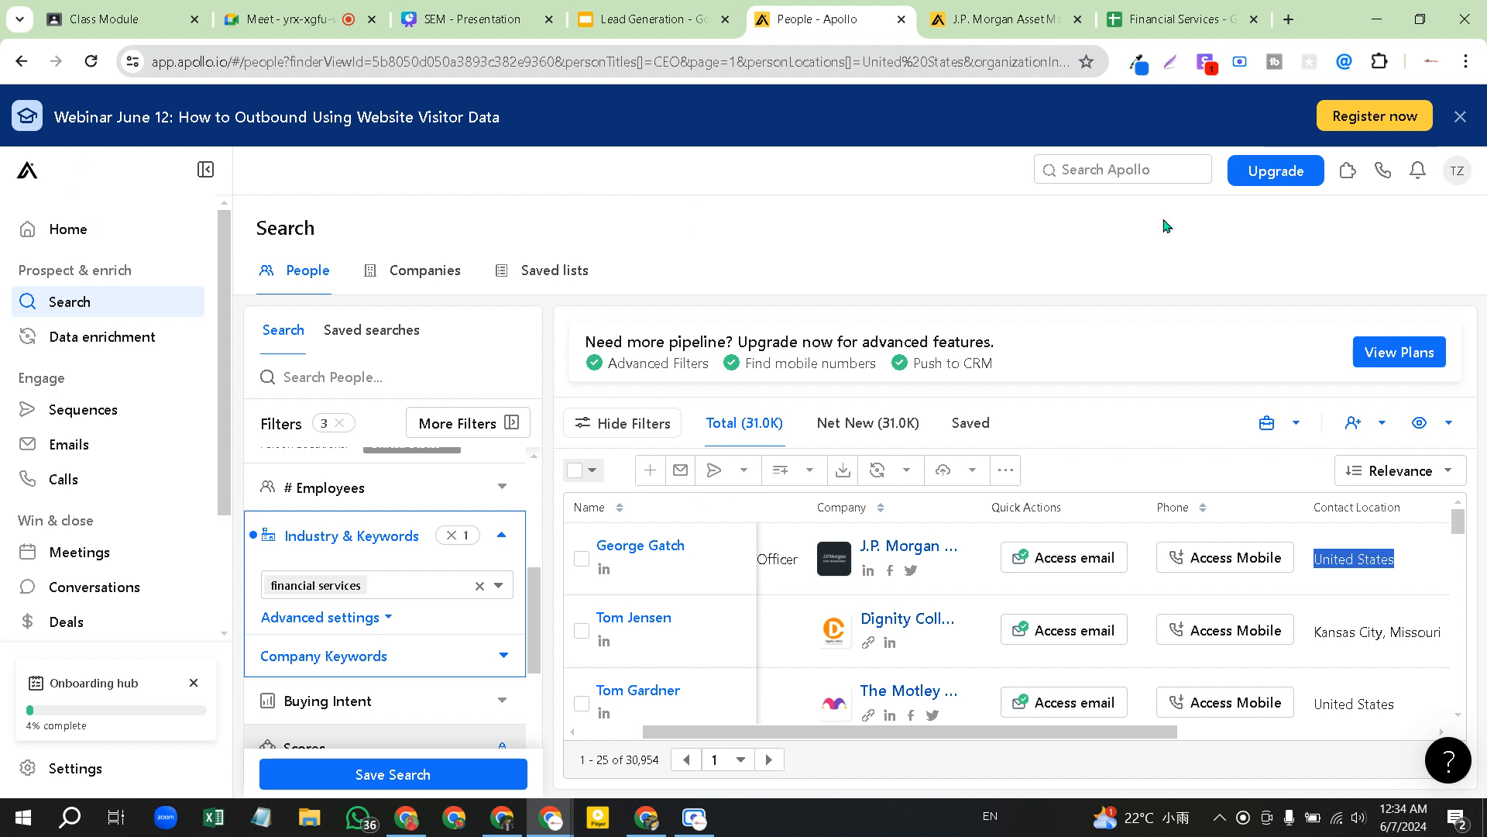
click(1461, 118)
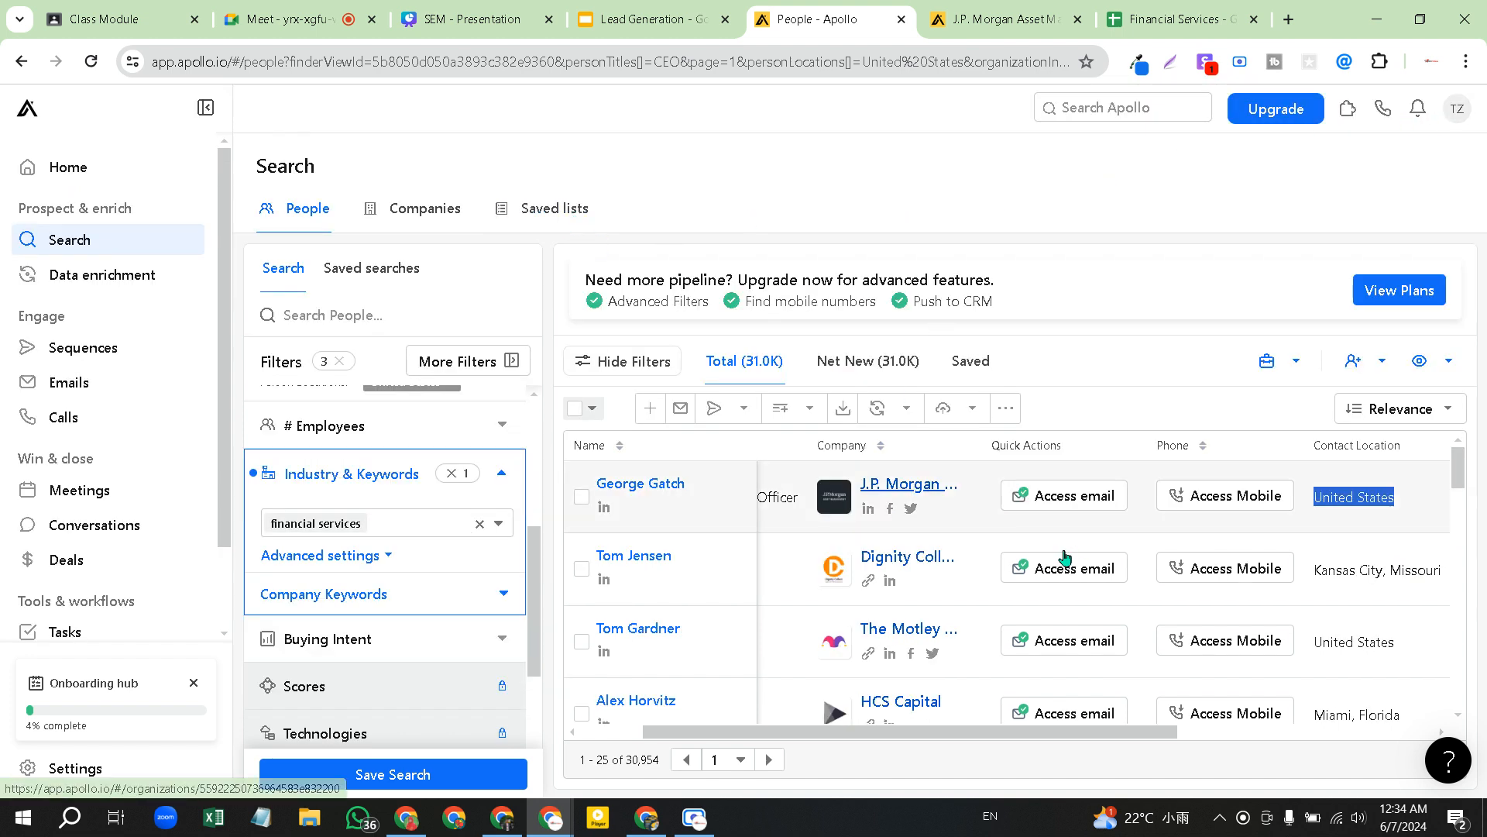
click(1047, 497)
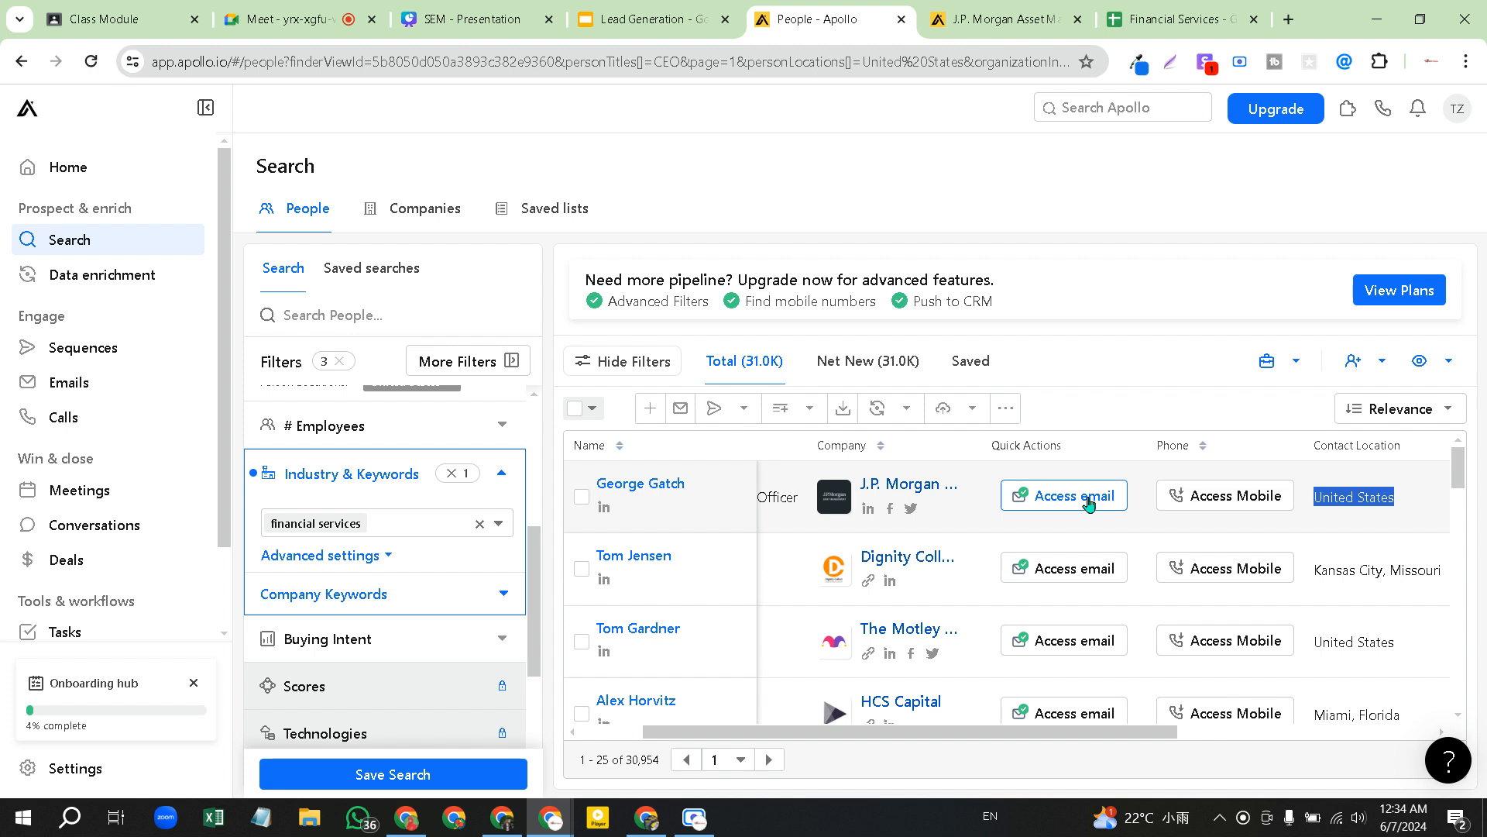
click(1083, 498)
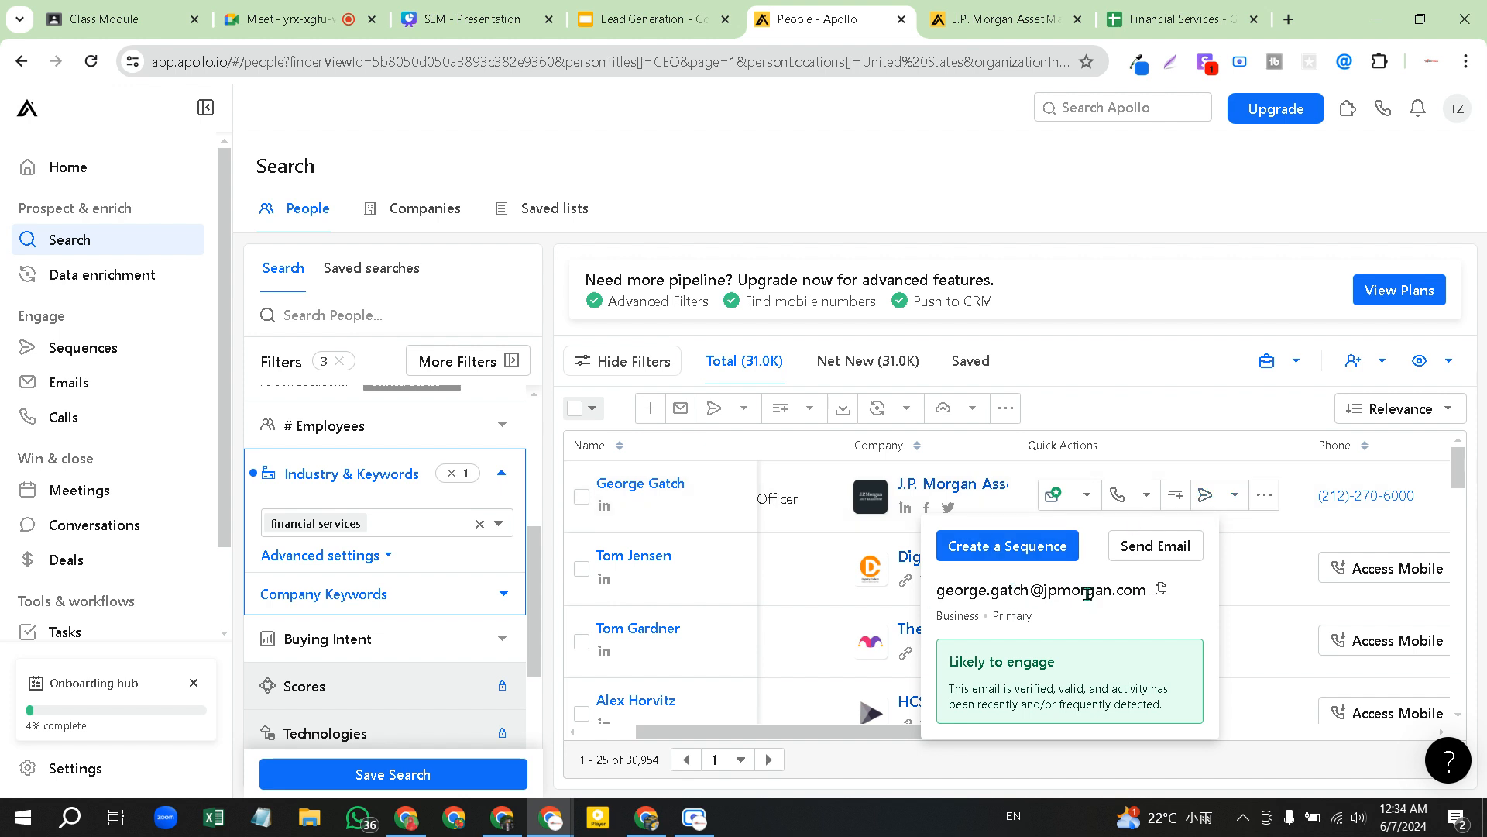
Copy the first lead's email address from Apollo into Email cell D2 of the Financial Services sheet
click(1162, 592)
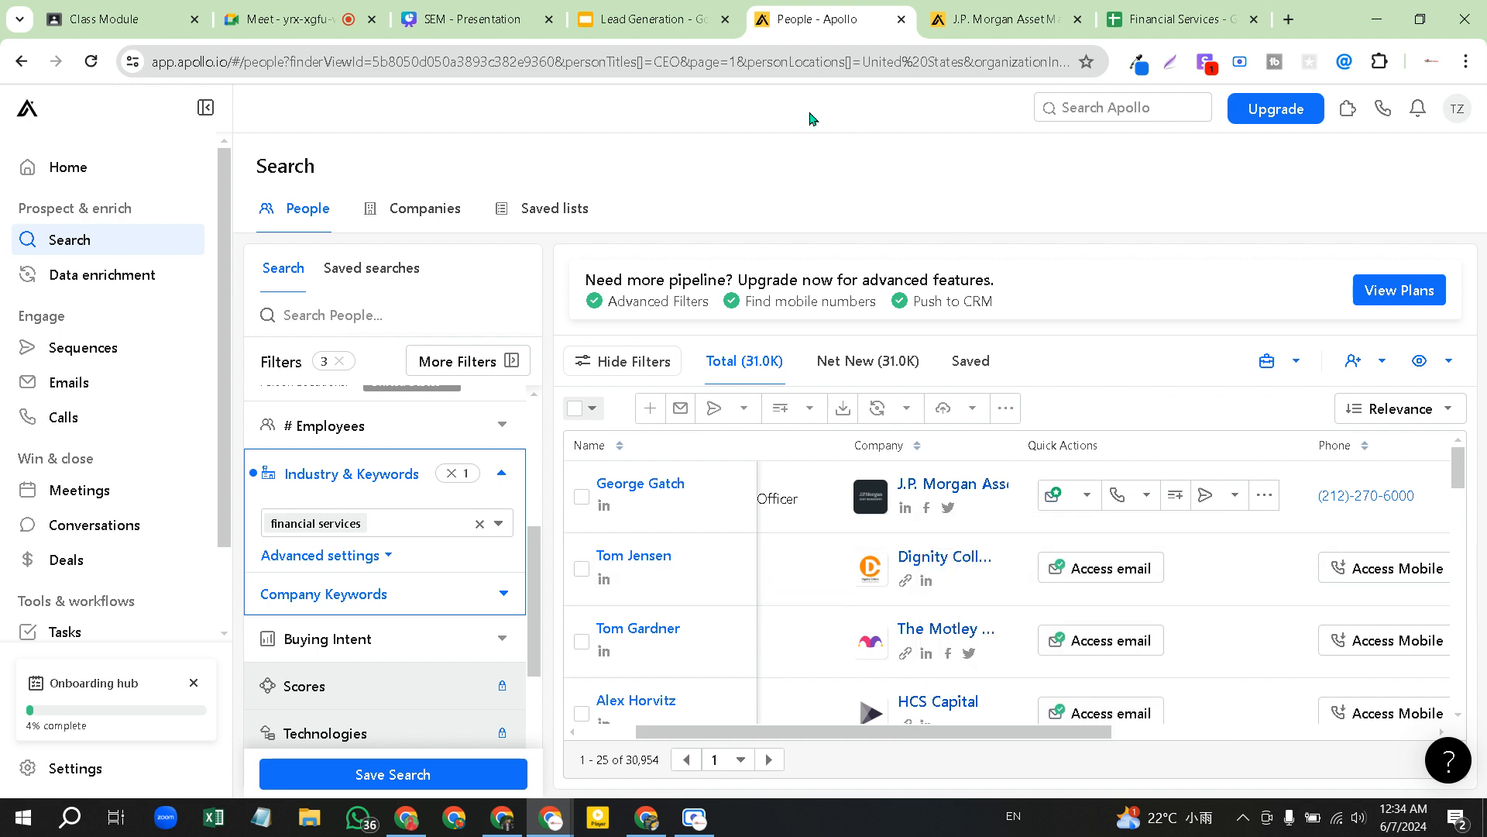
click(1178, 18)
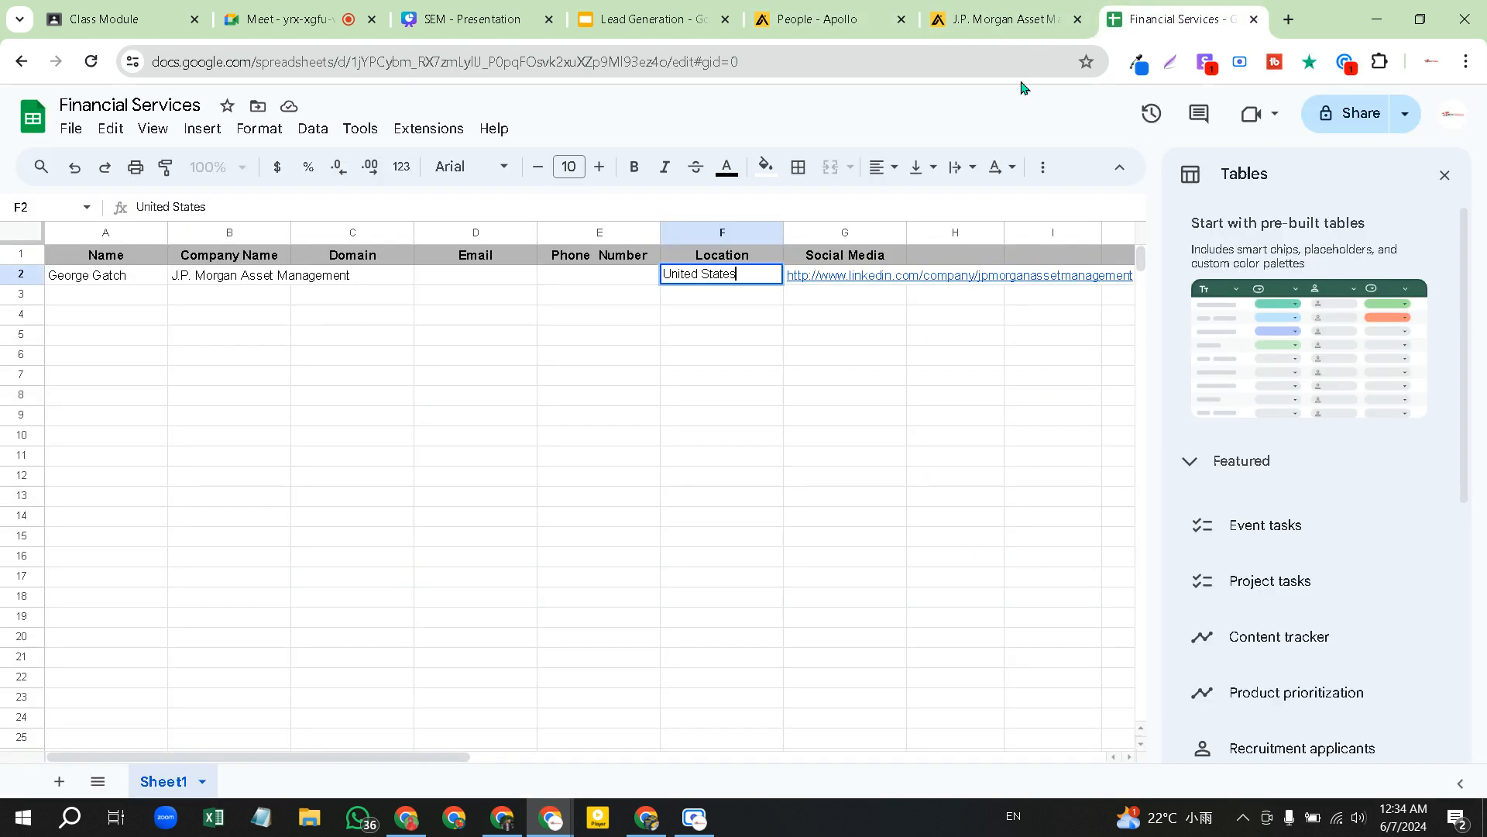
click(576, 281)
double_click(489, 277)
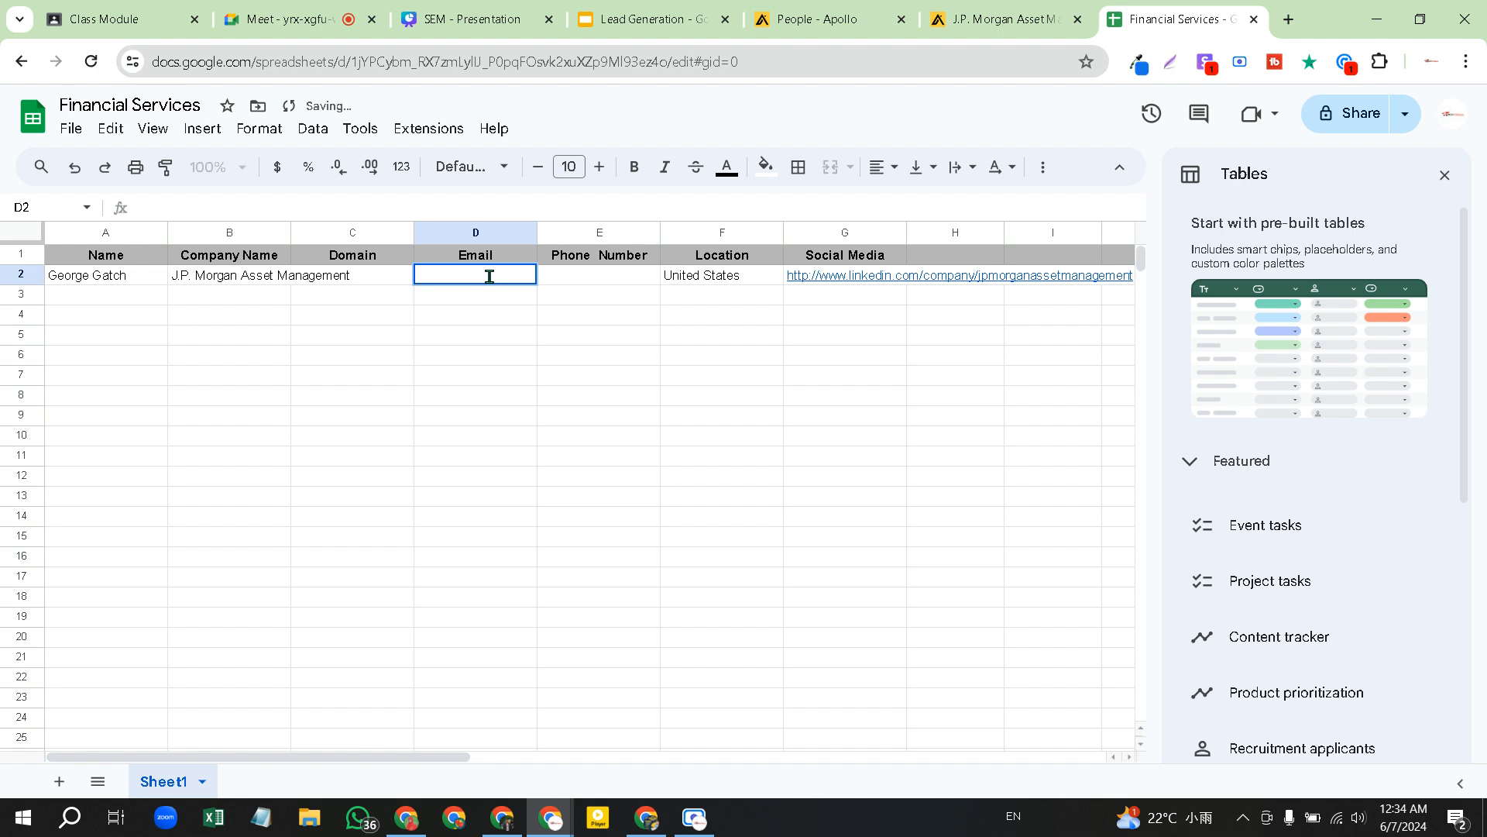
key(ctrl+v)
click(625, 316)
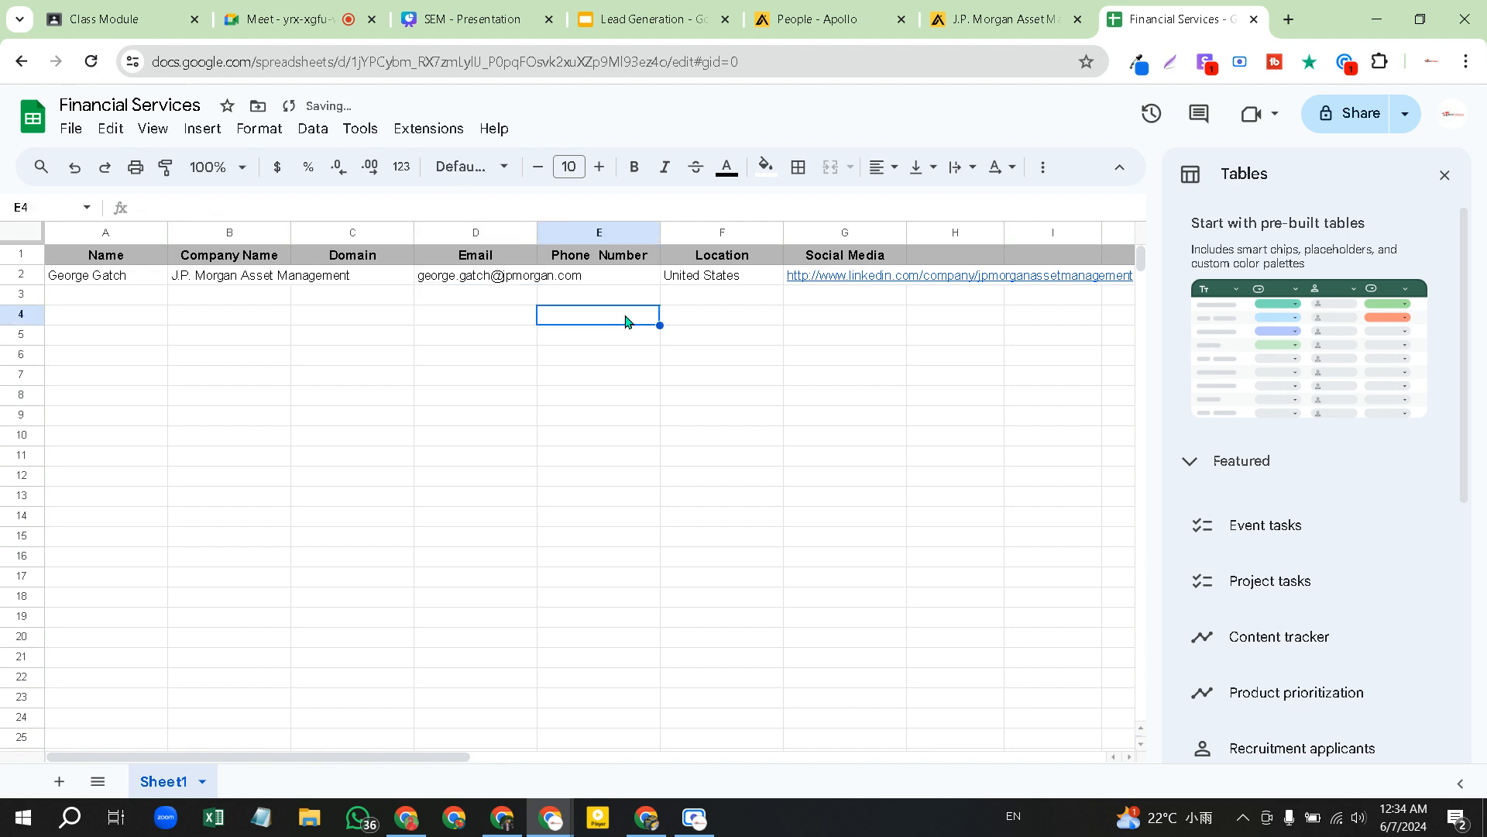
Copy the first lead's phone number from the Apollo people list into Phone Number cell E2 of the Financial Services sheet
click(843, 7)
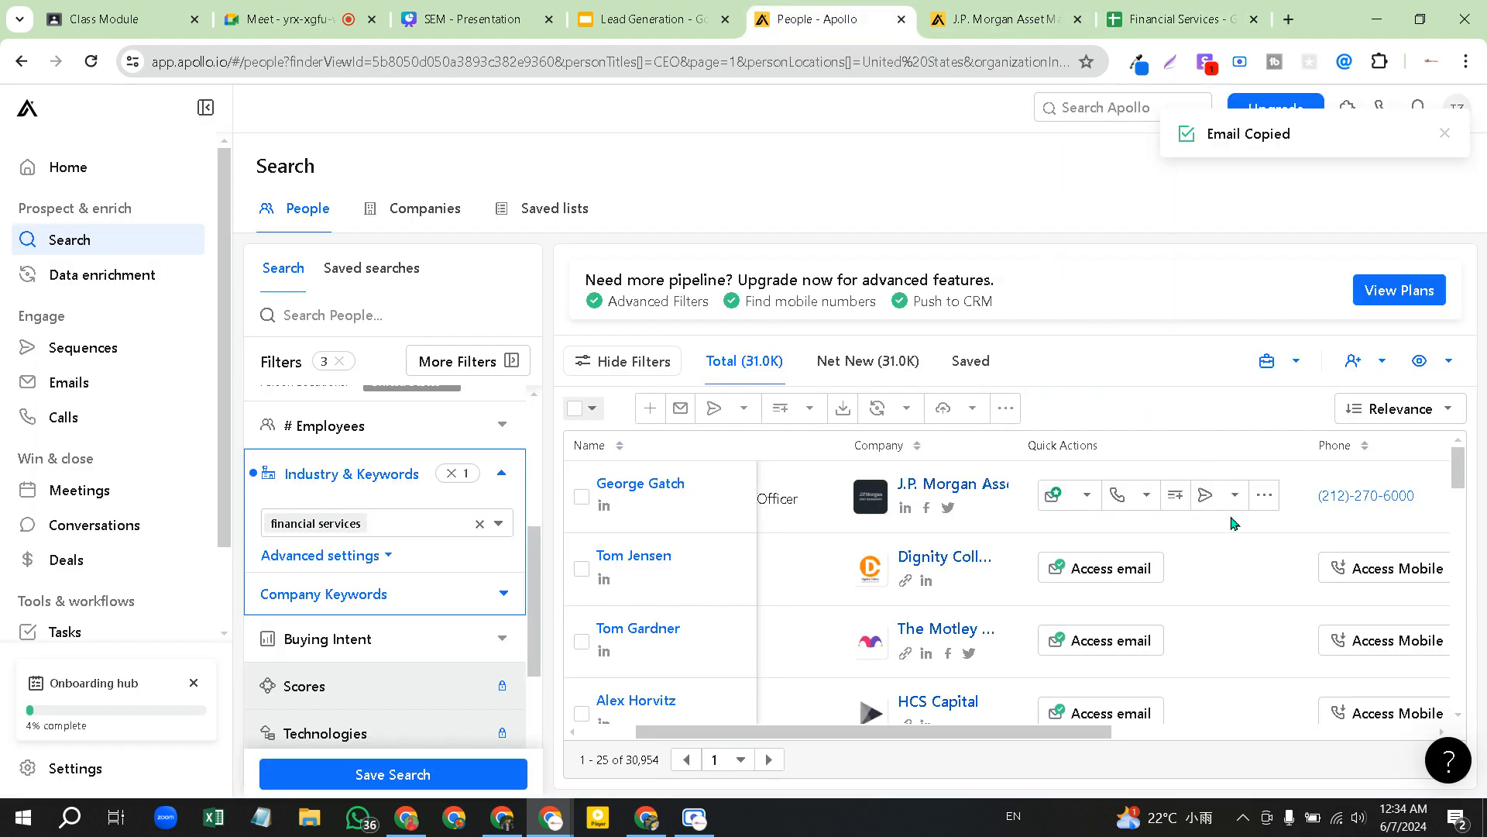
click(1144, 497)
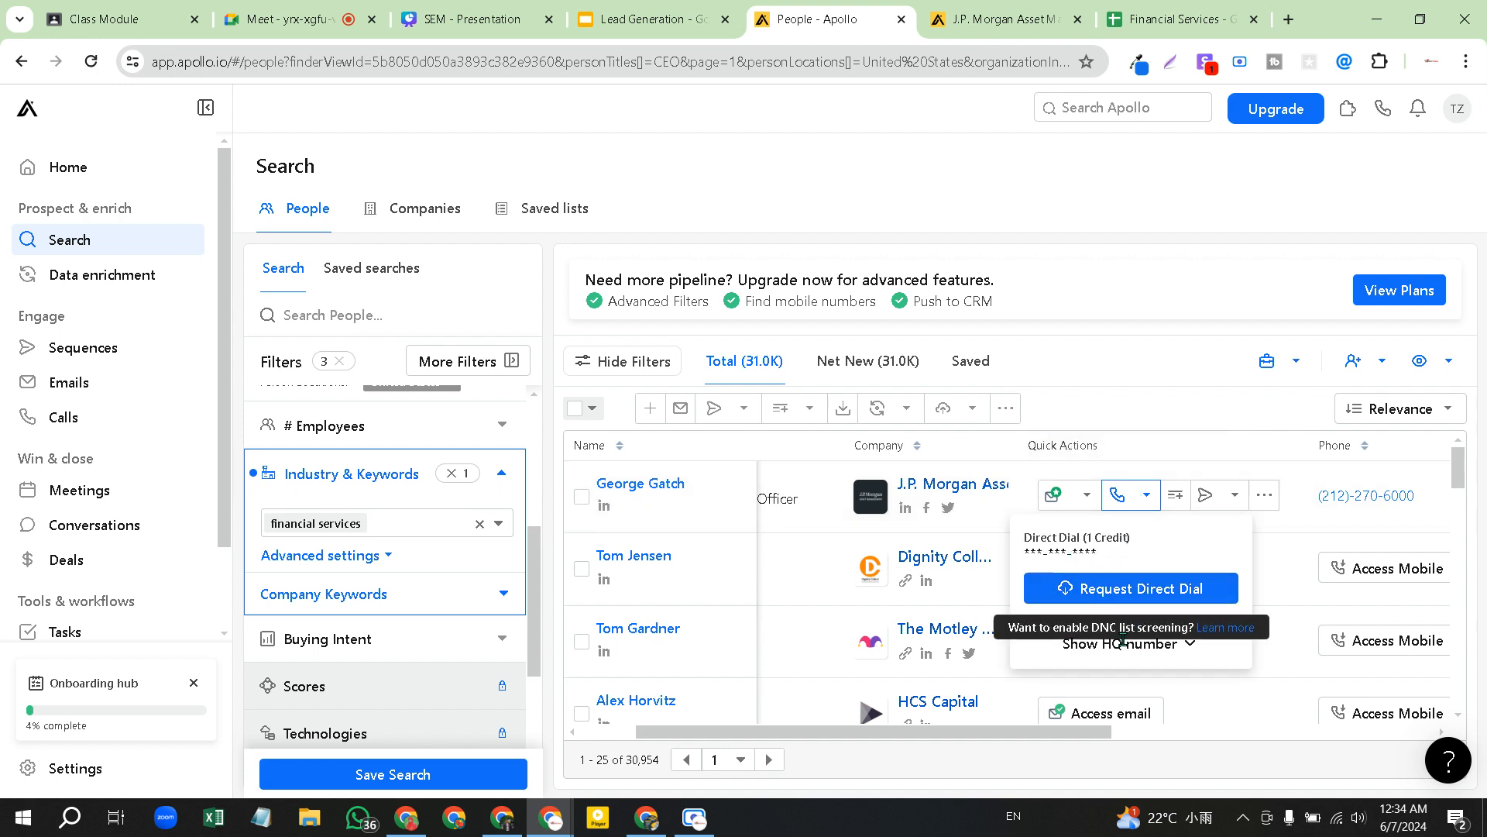
click(1126, 484)
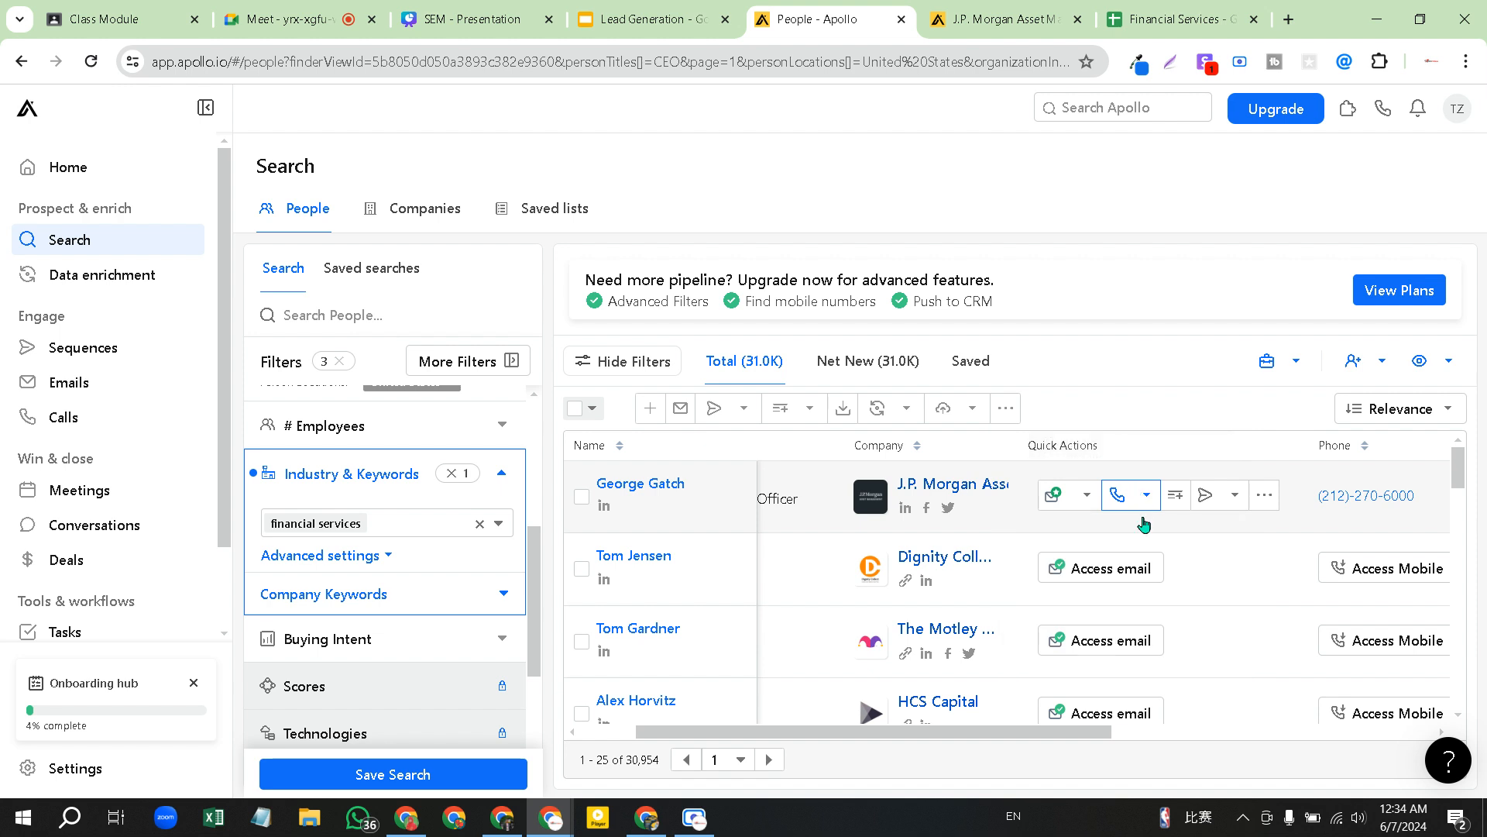
click(1088, 497)
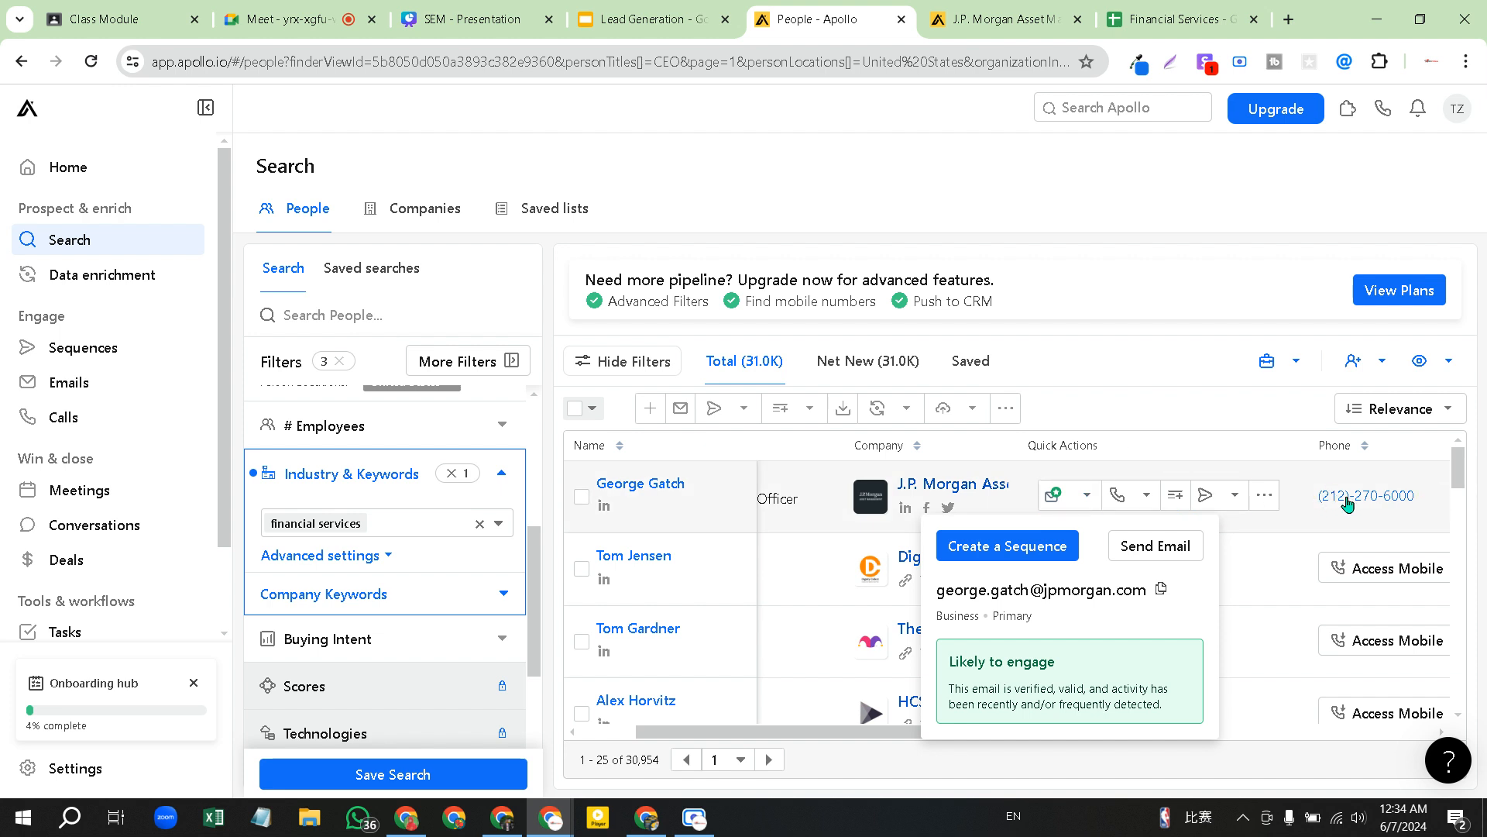
drag(1318, 496, 1416, 498)
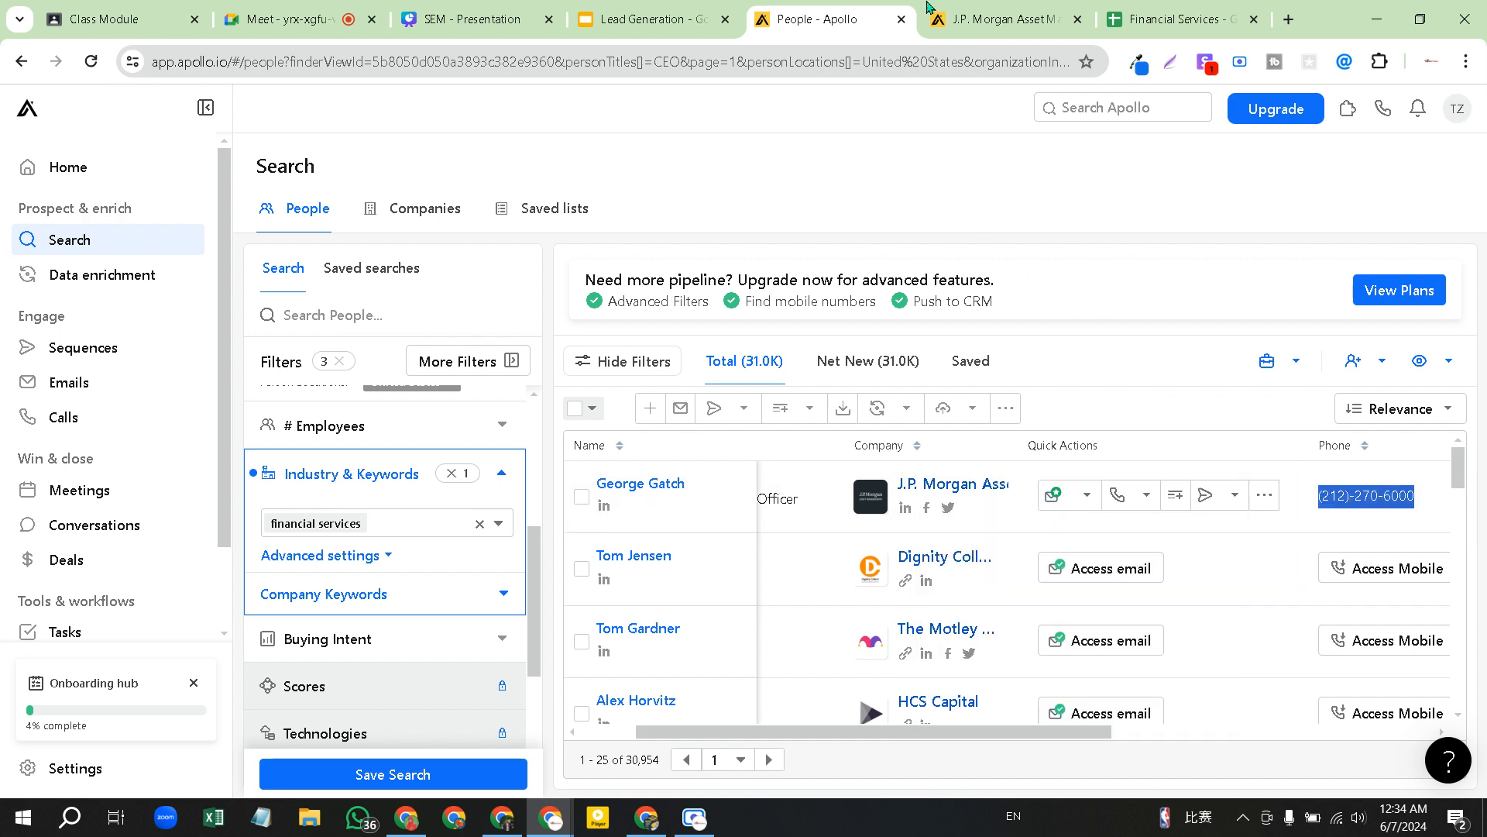
click(1181, 19)
click(587, 280)
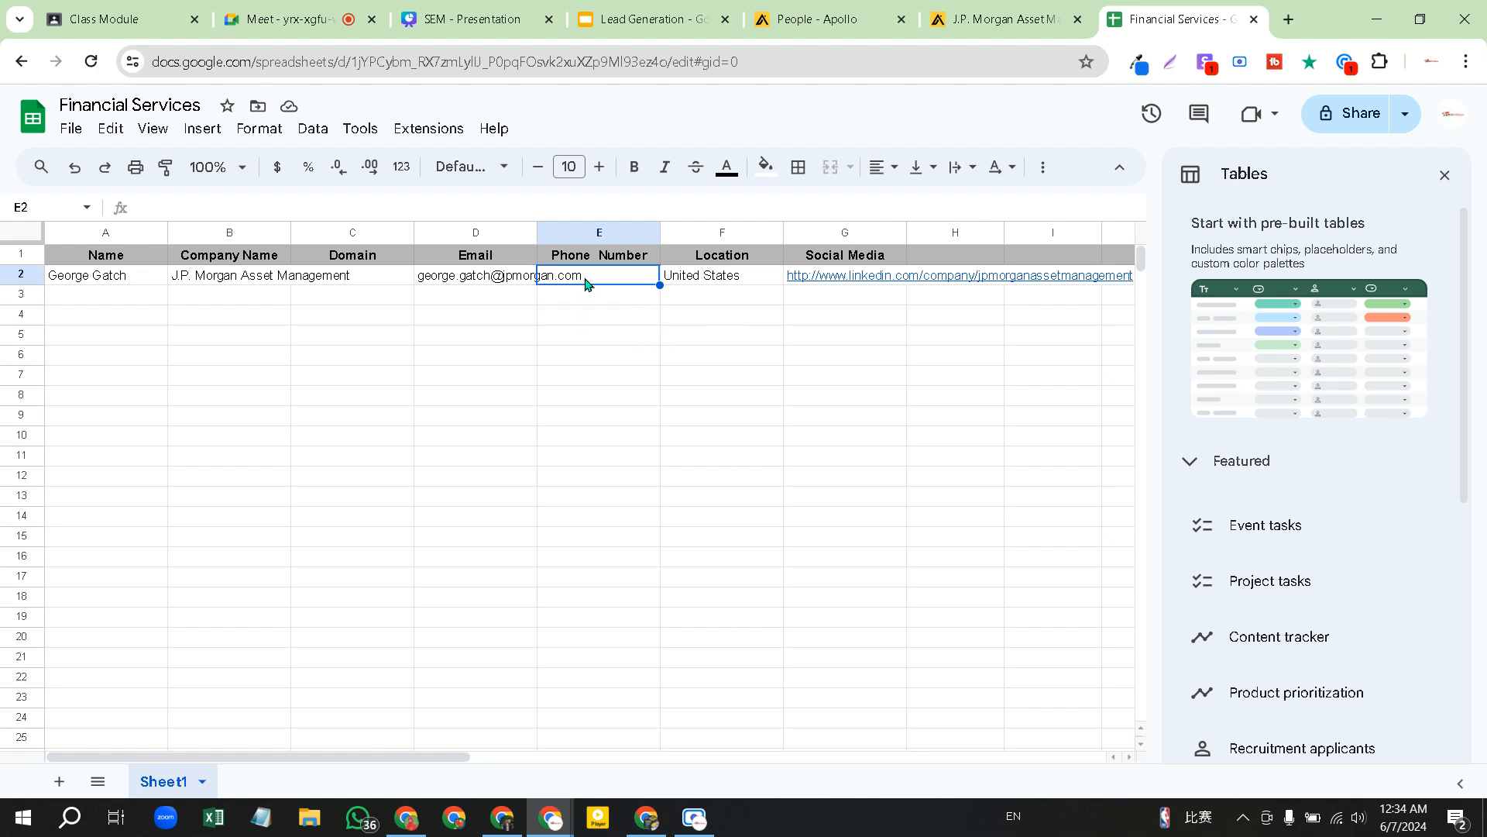
double_click(587, 280)
key(ctrl+v)
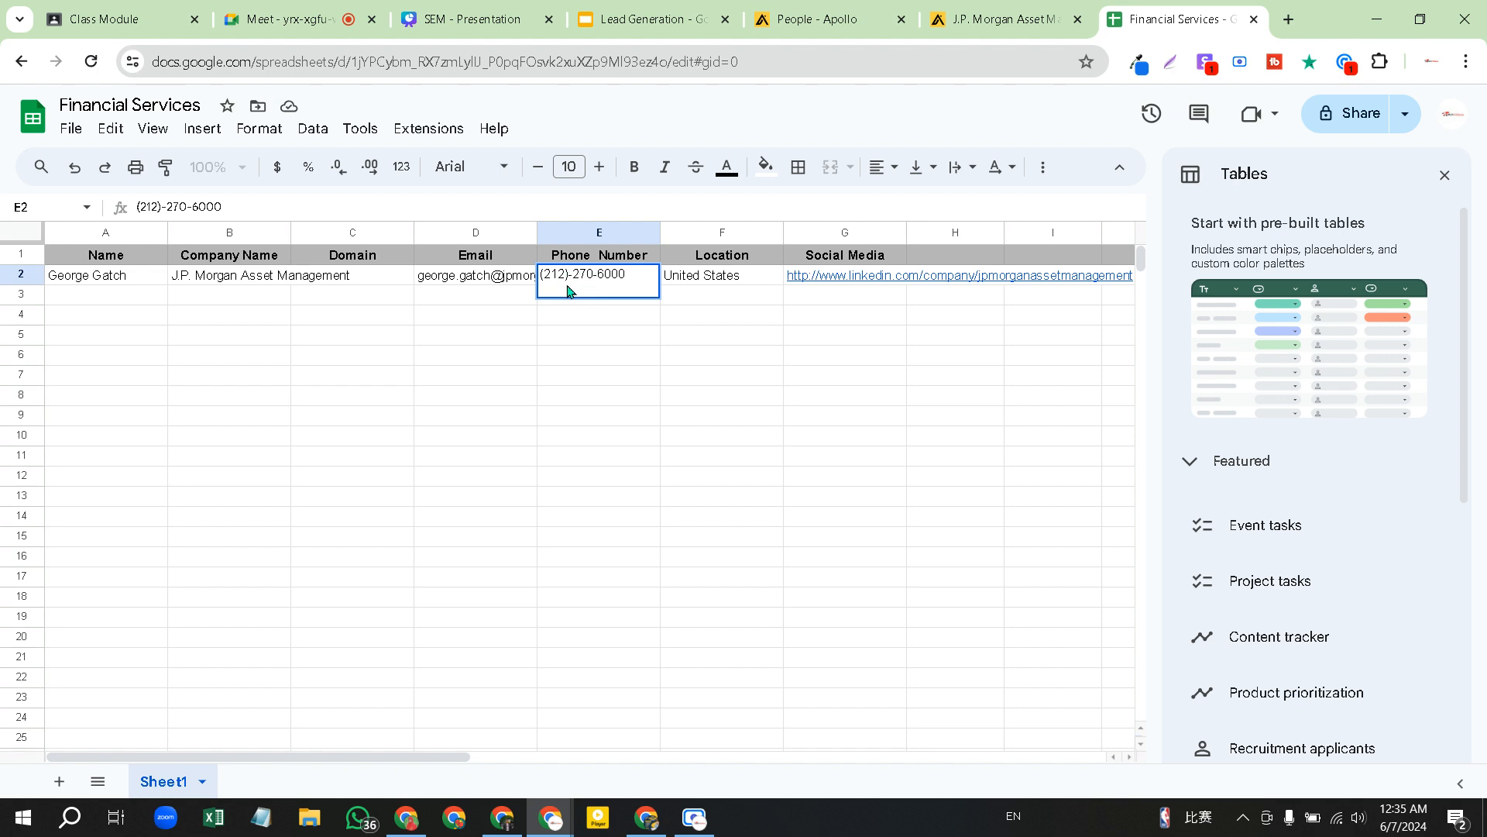
click(582, 338)
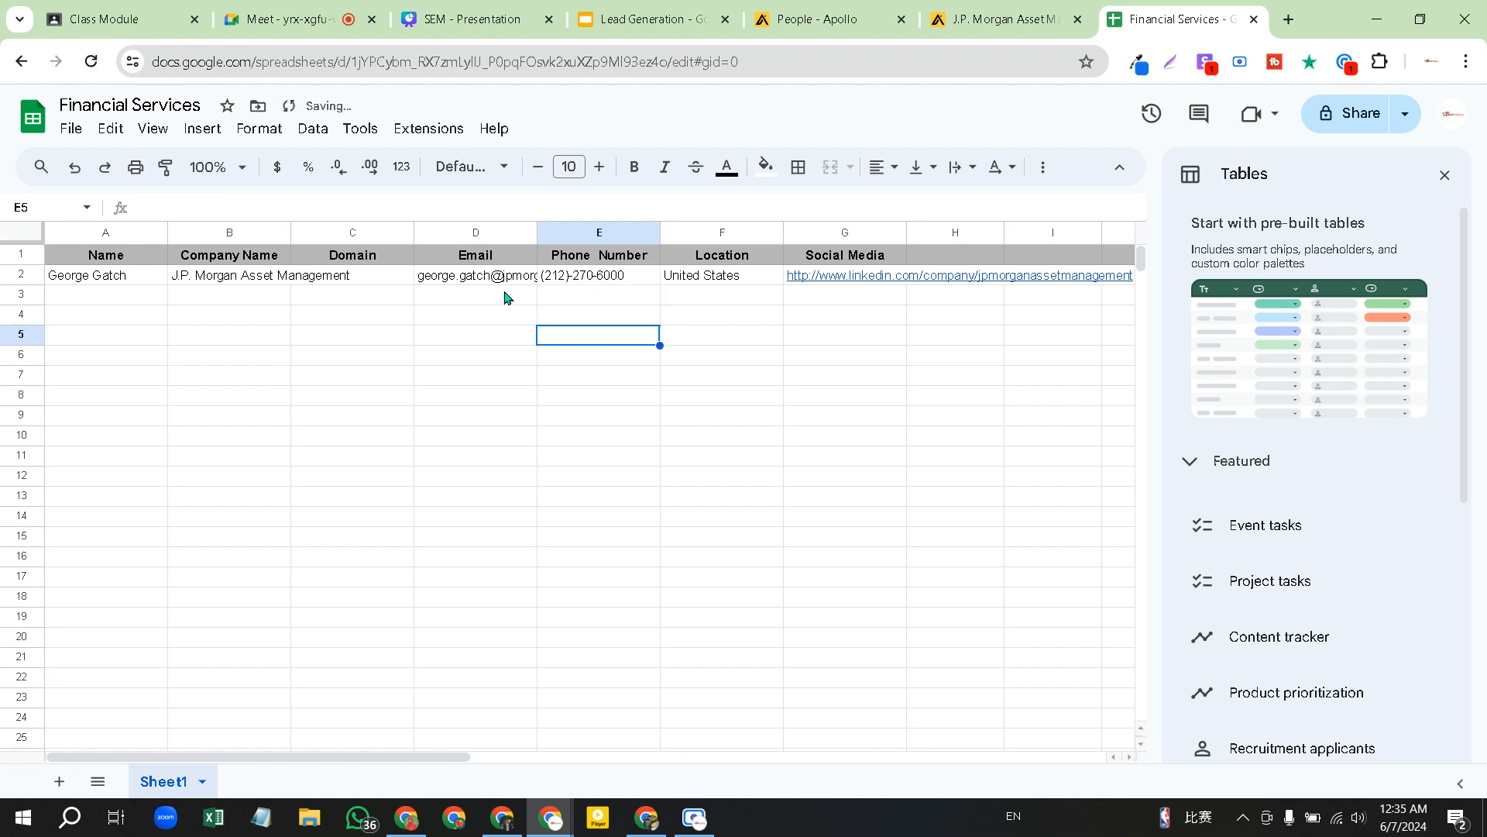
Review the first lead's row 2 in the Financial Services sheet, the Apollo people list and the lead's company profile
double_click(387, 280)
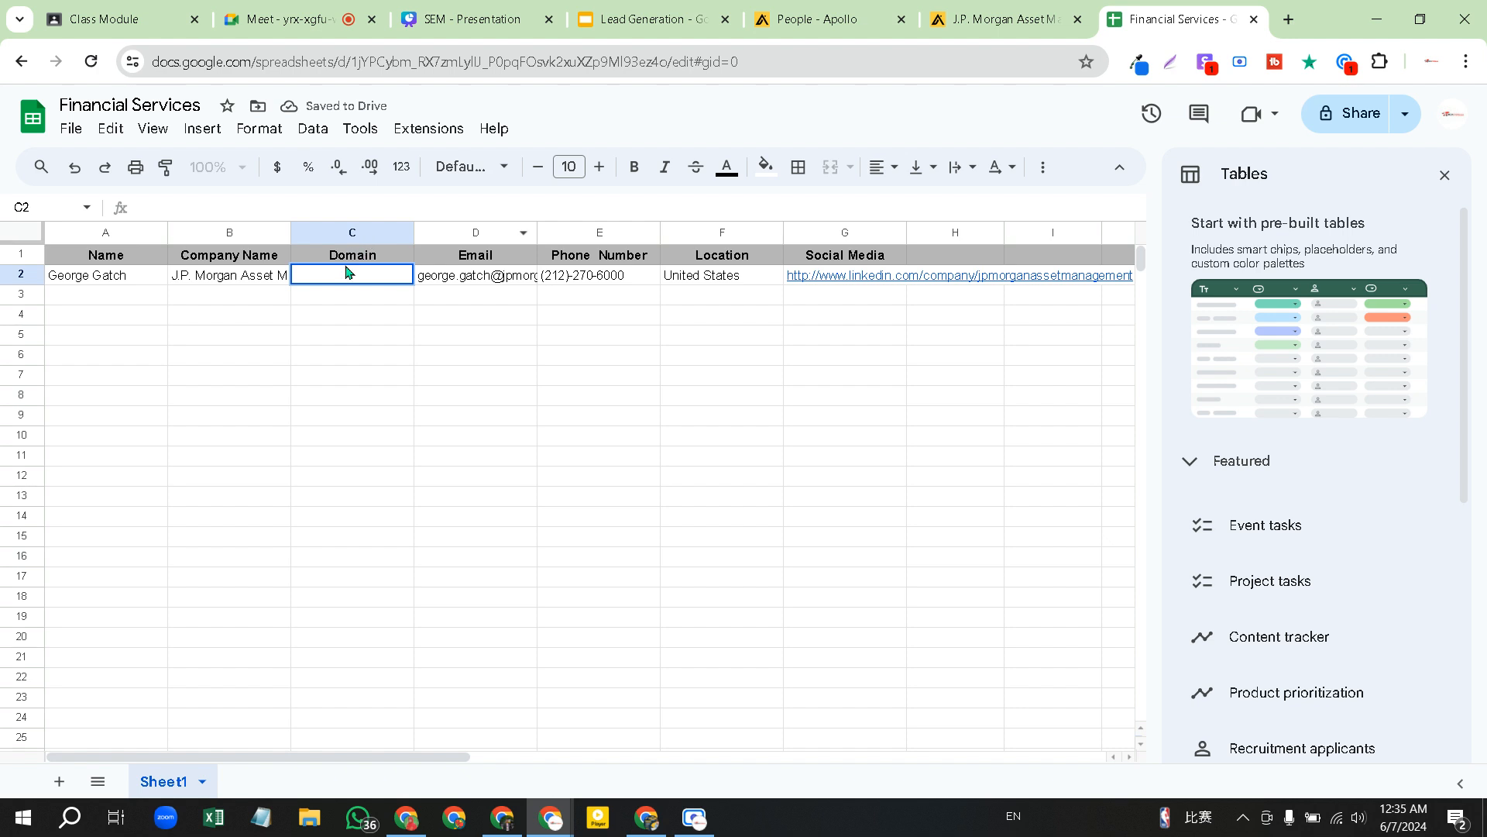
click(335, 336)
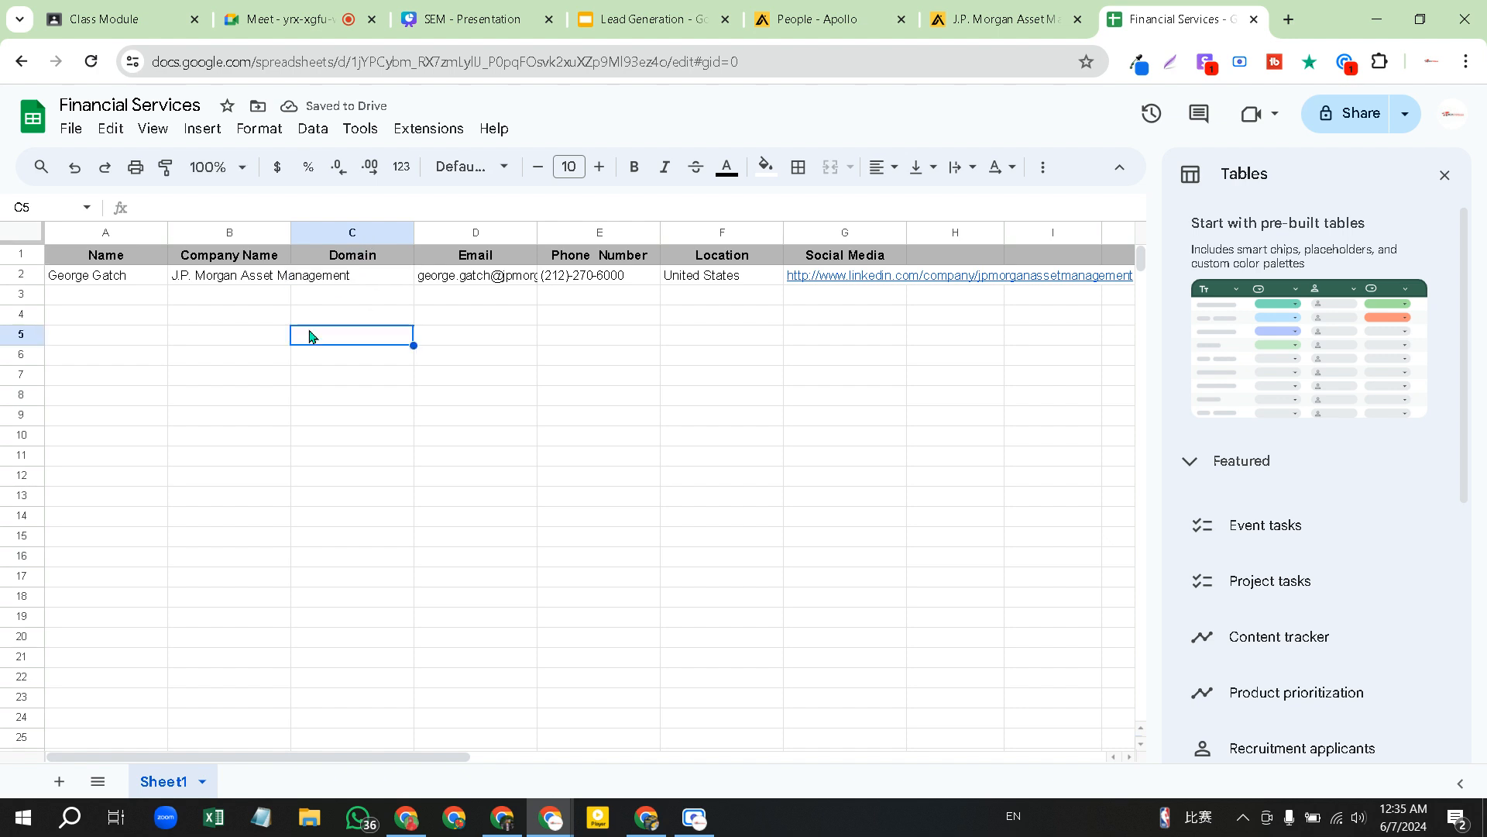
click(354, 276)
click(87, 299)
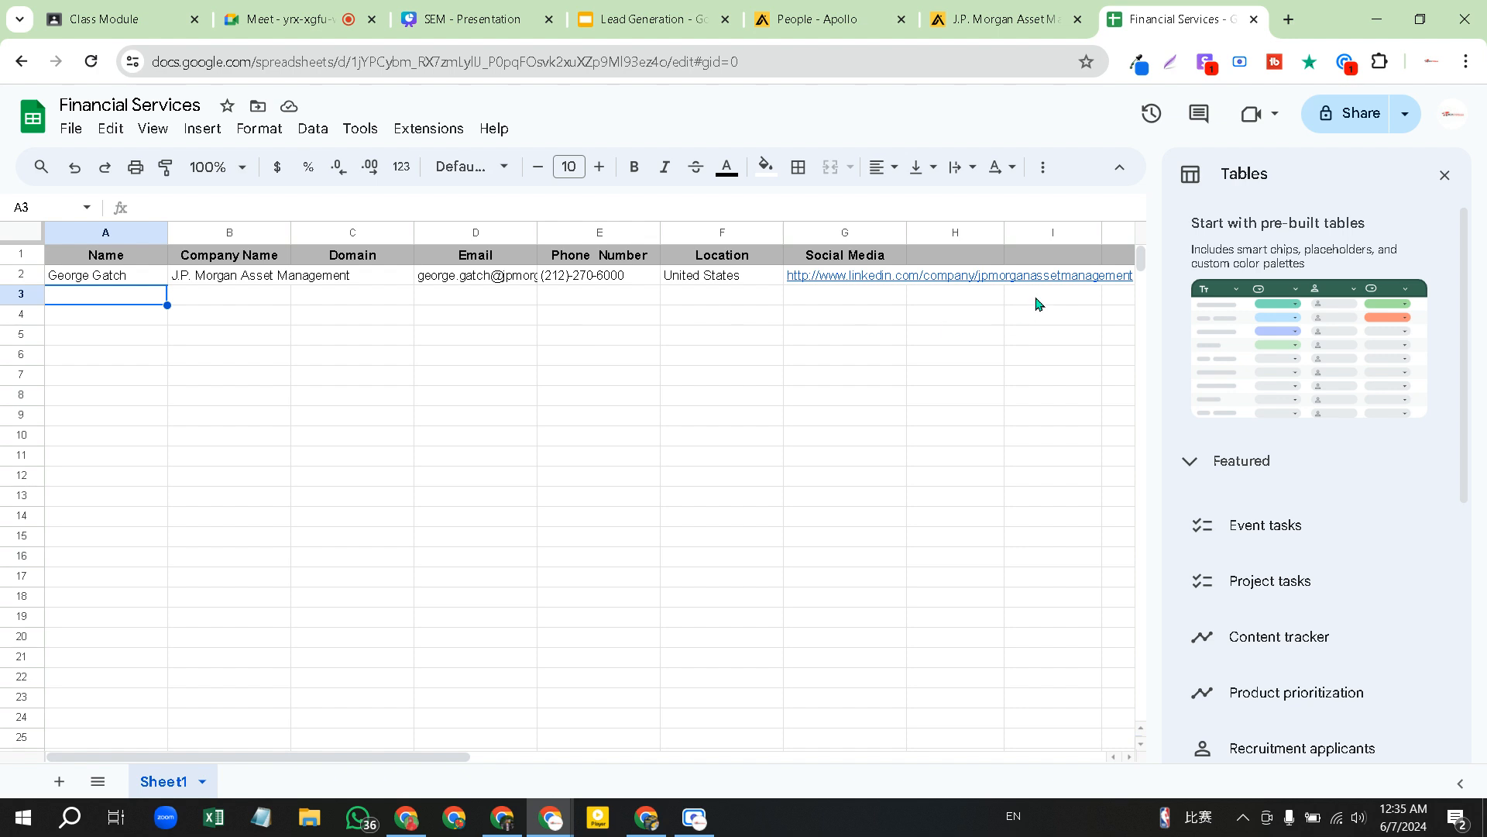
click(31, 274)
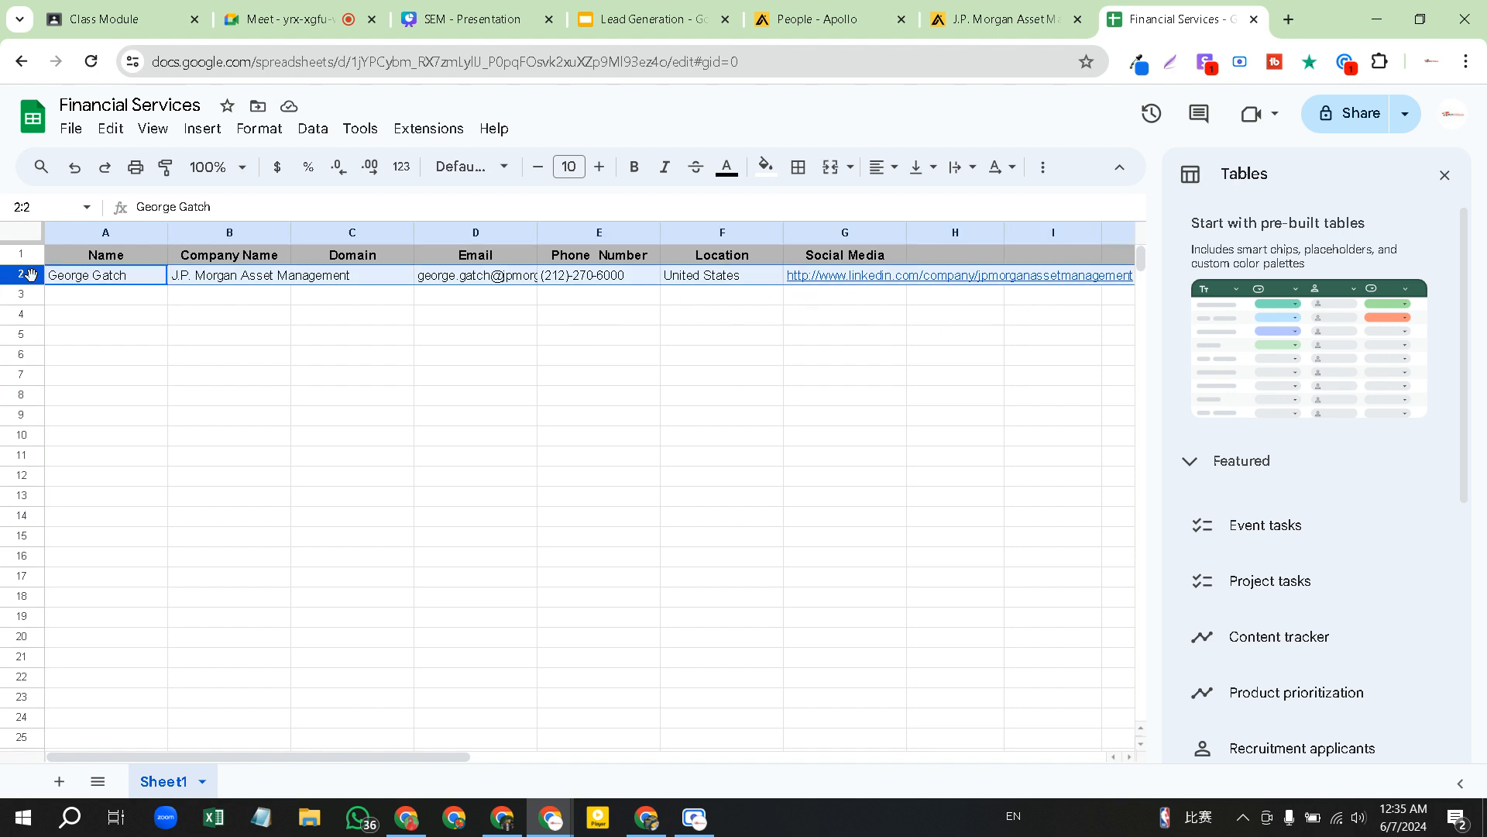
mouse_move(888, 284)
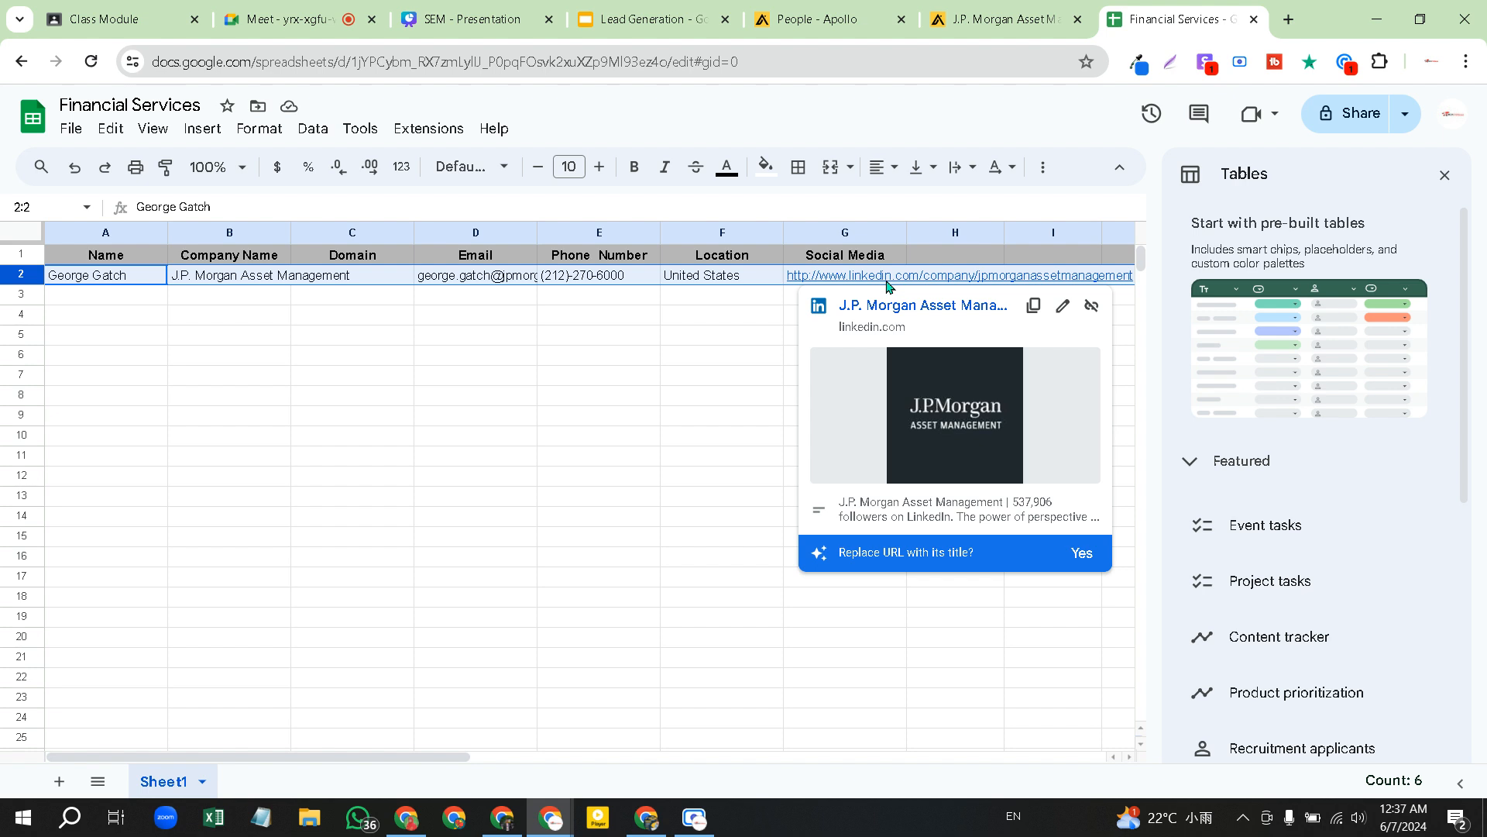
click(820, 13)
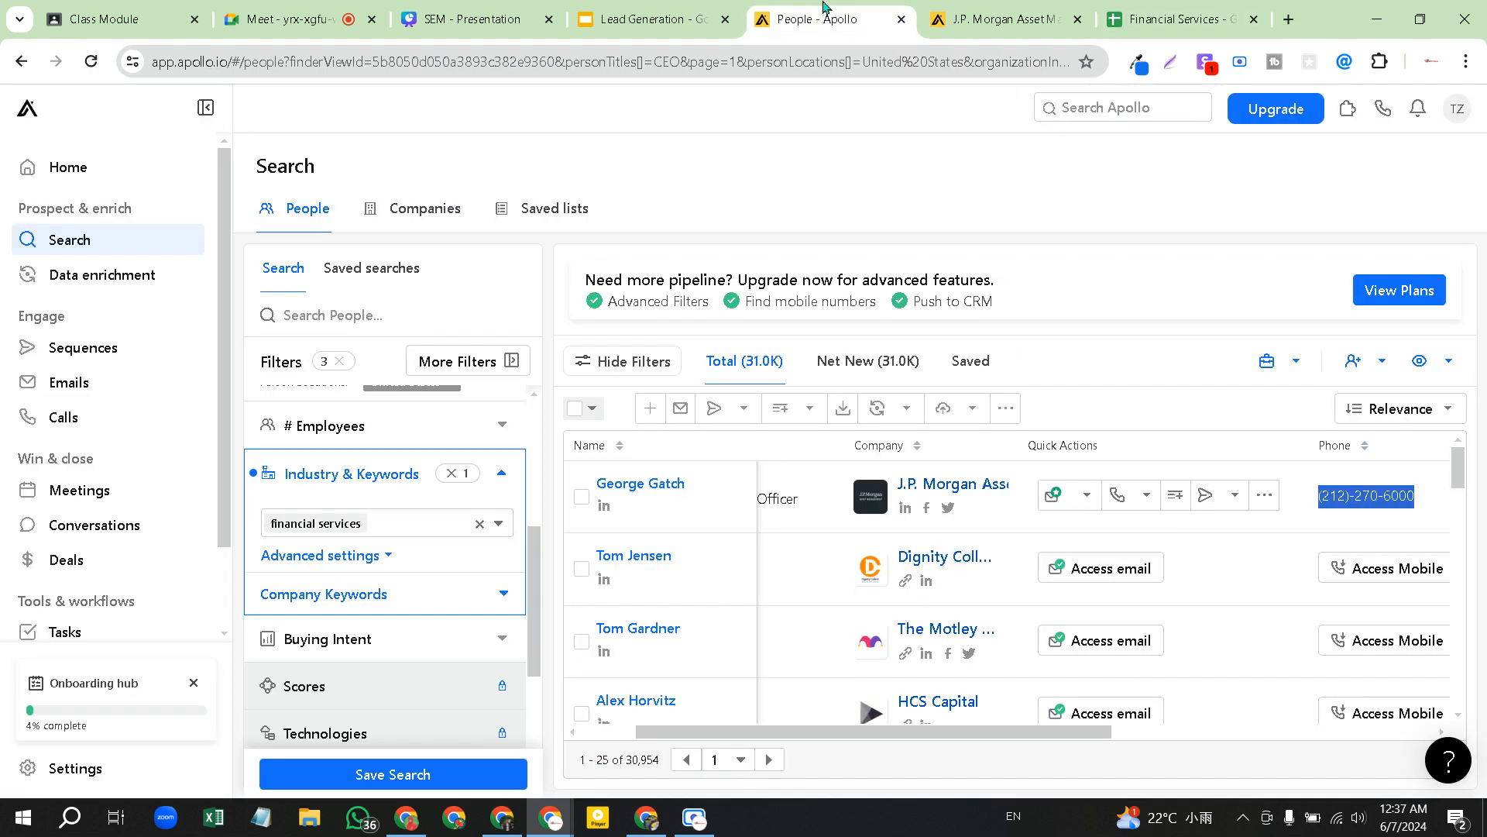
scroll(904, 511, down, 5)
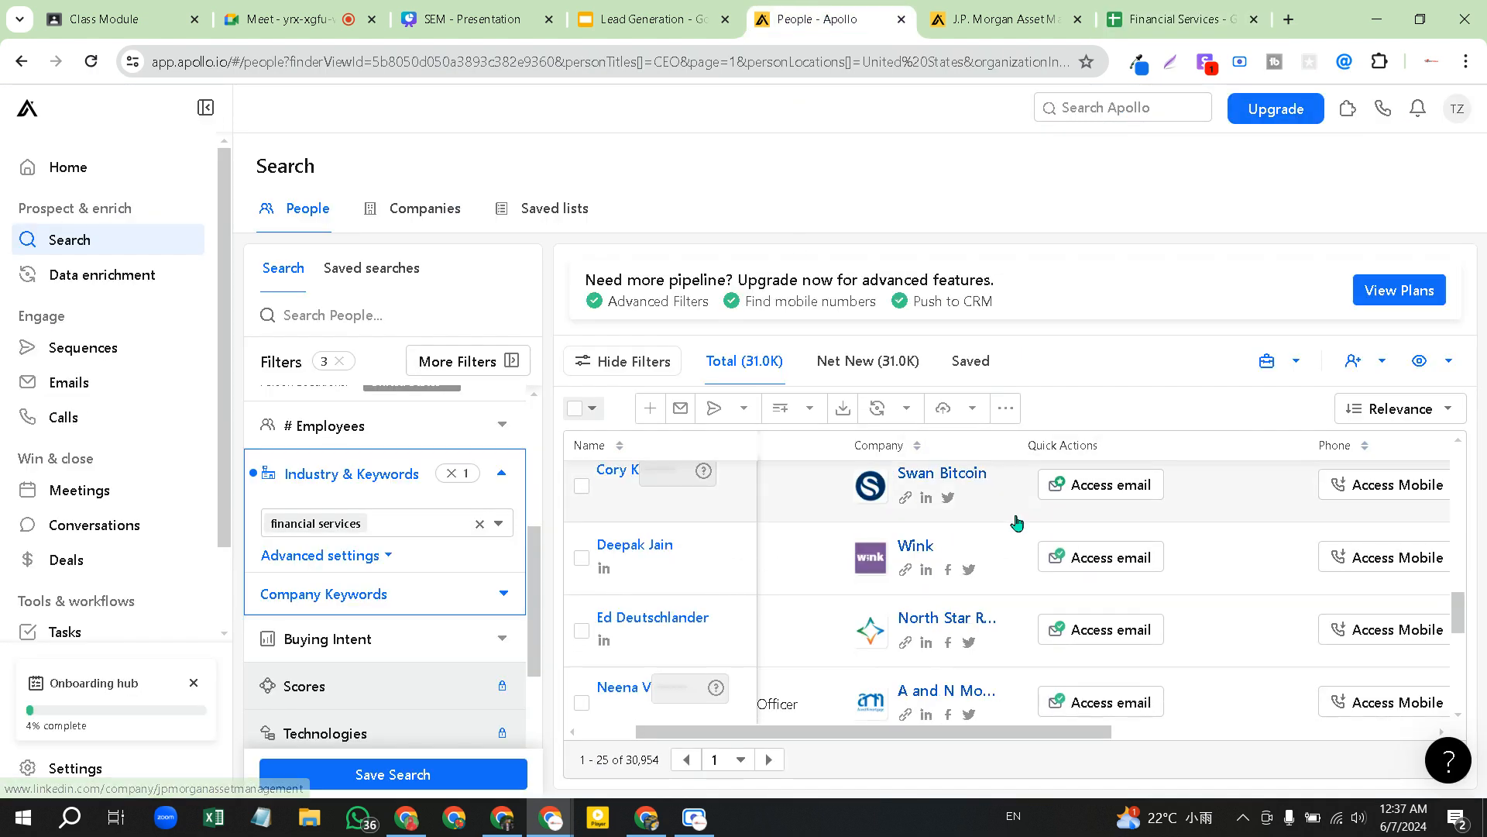
scroll(1009, 520, up, 10)
click(1028, 23)
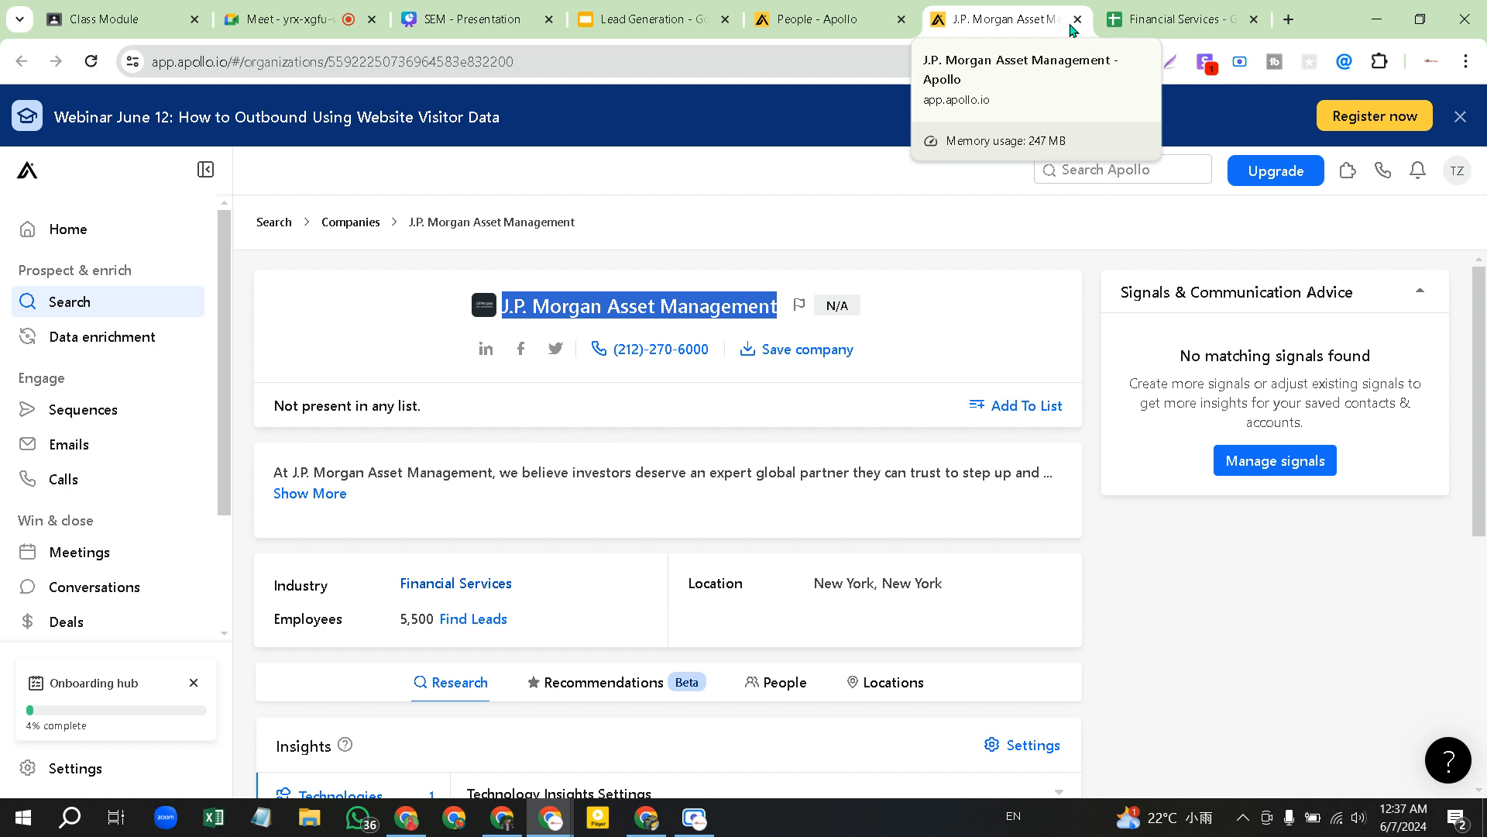
click(856, 22)
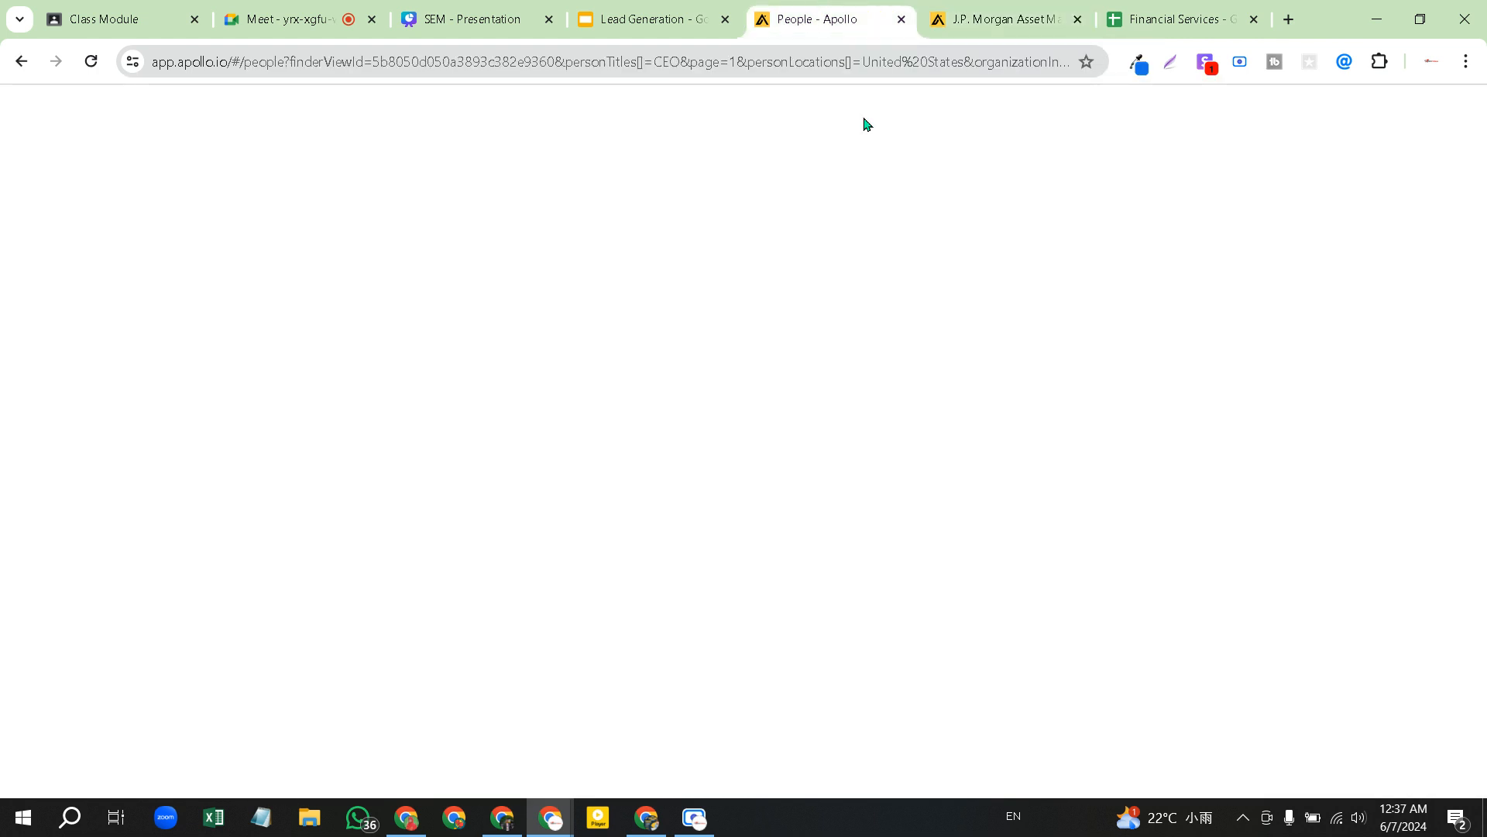
click(1169, 10)
click(213, 338)
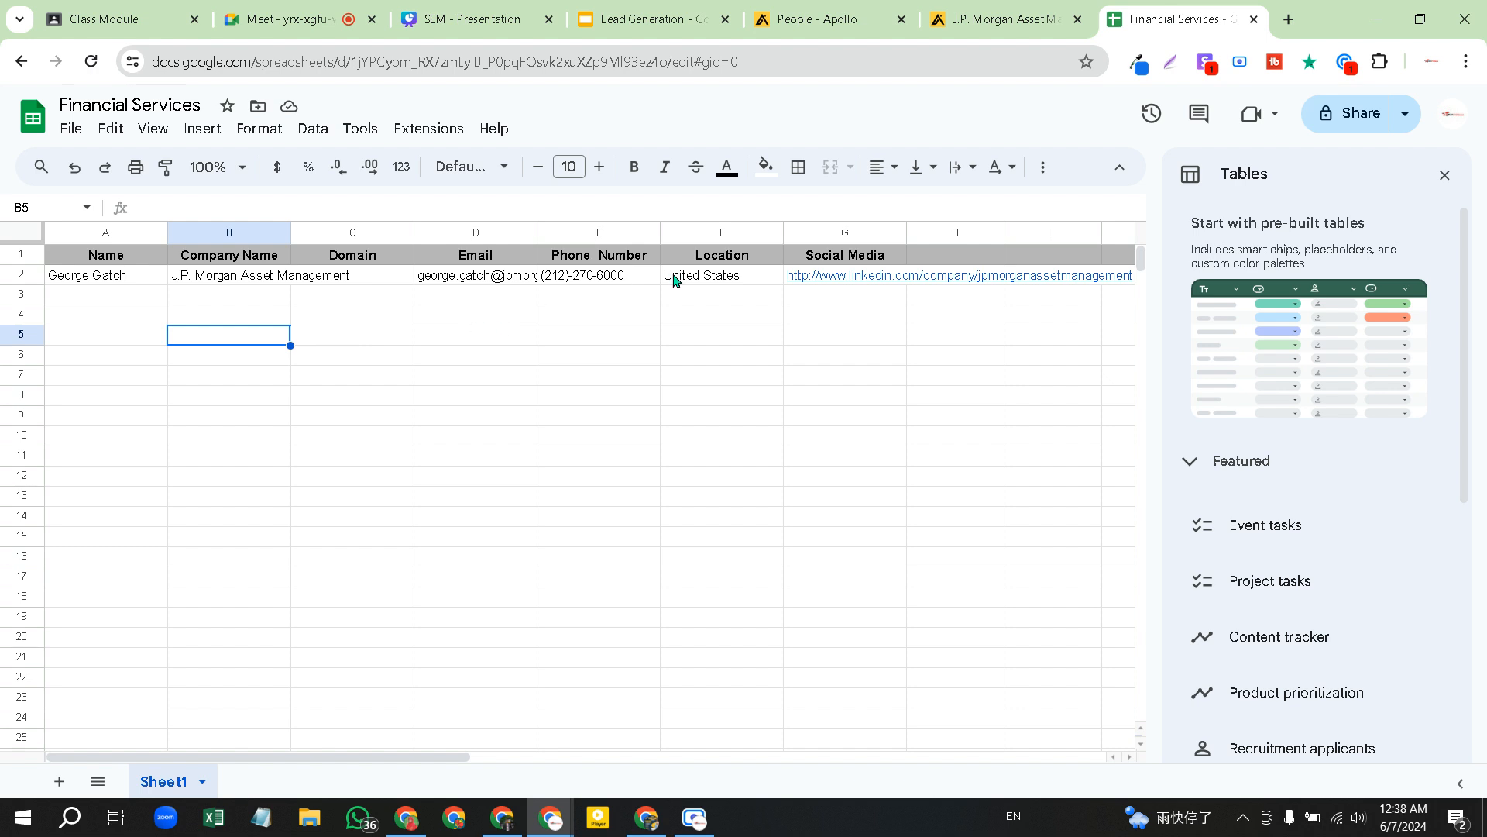
Copy the first lead's email address from cell D2 of the Financial Services sheet
click(496, 280)
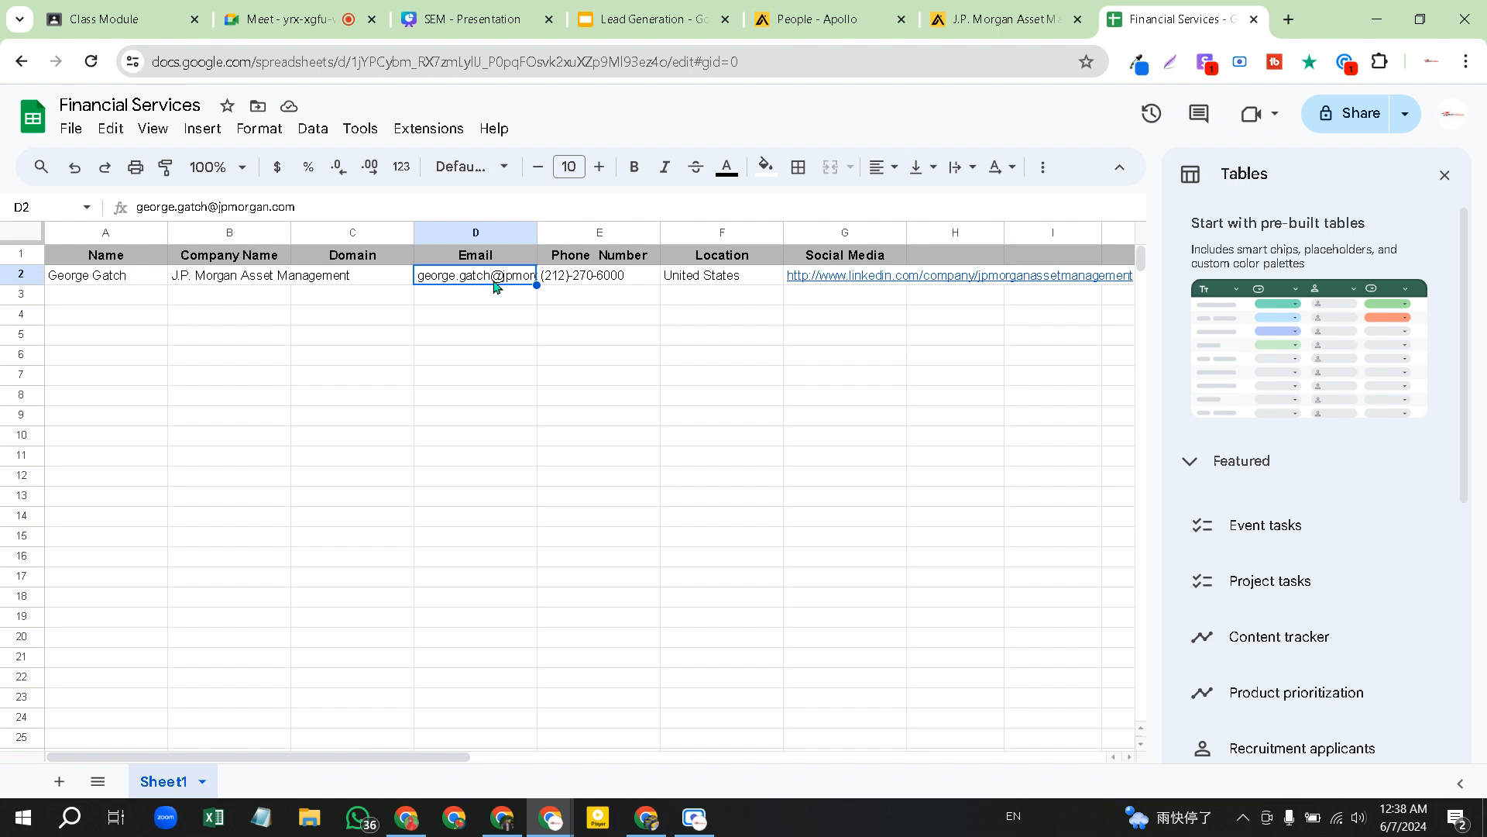
click(564, 313)
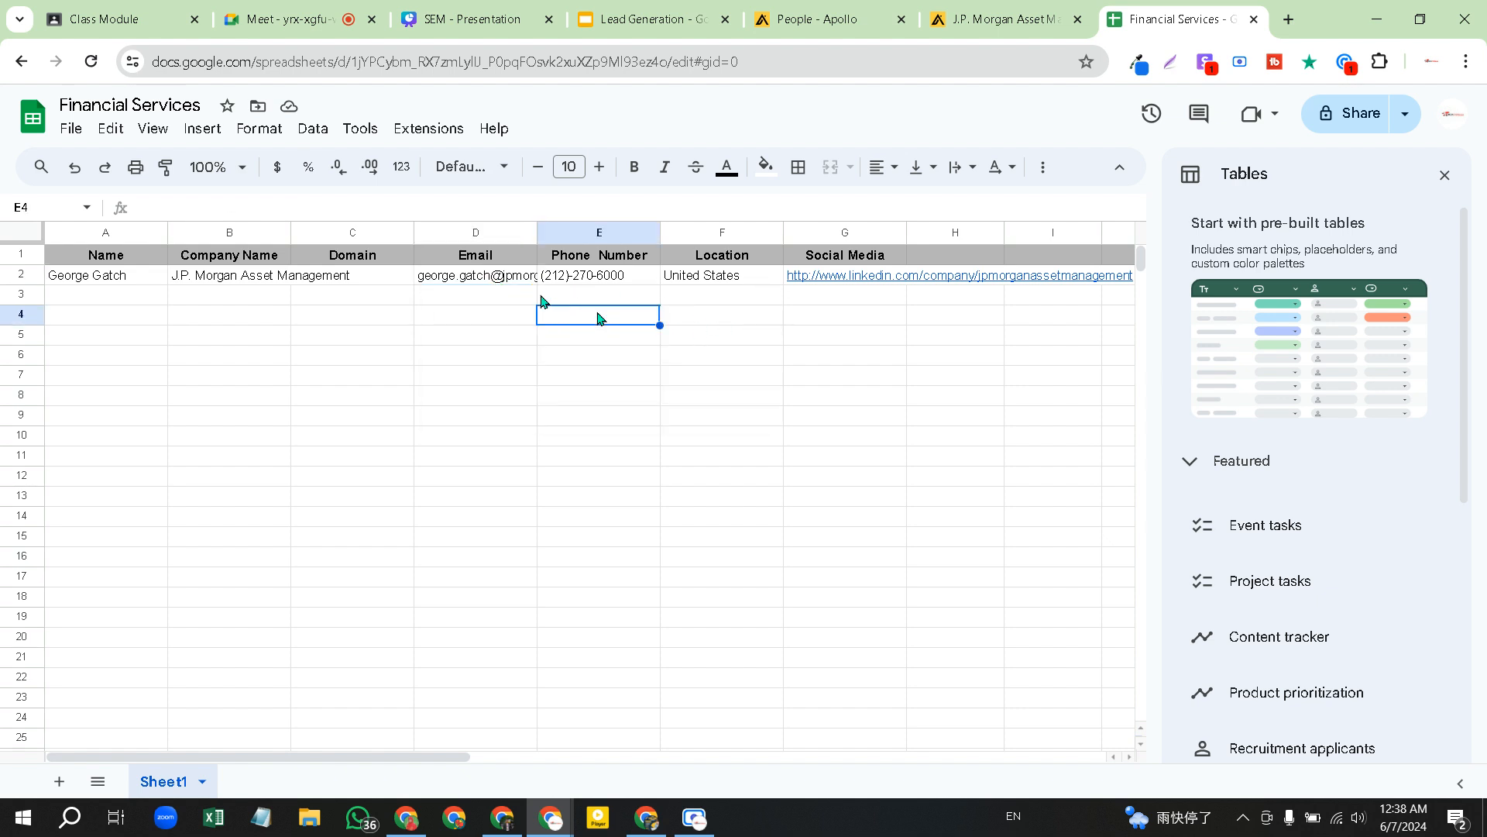
click(469, 282)
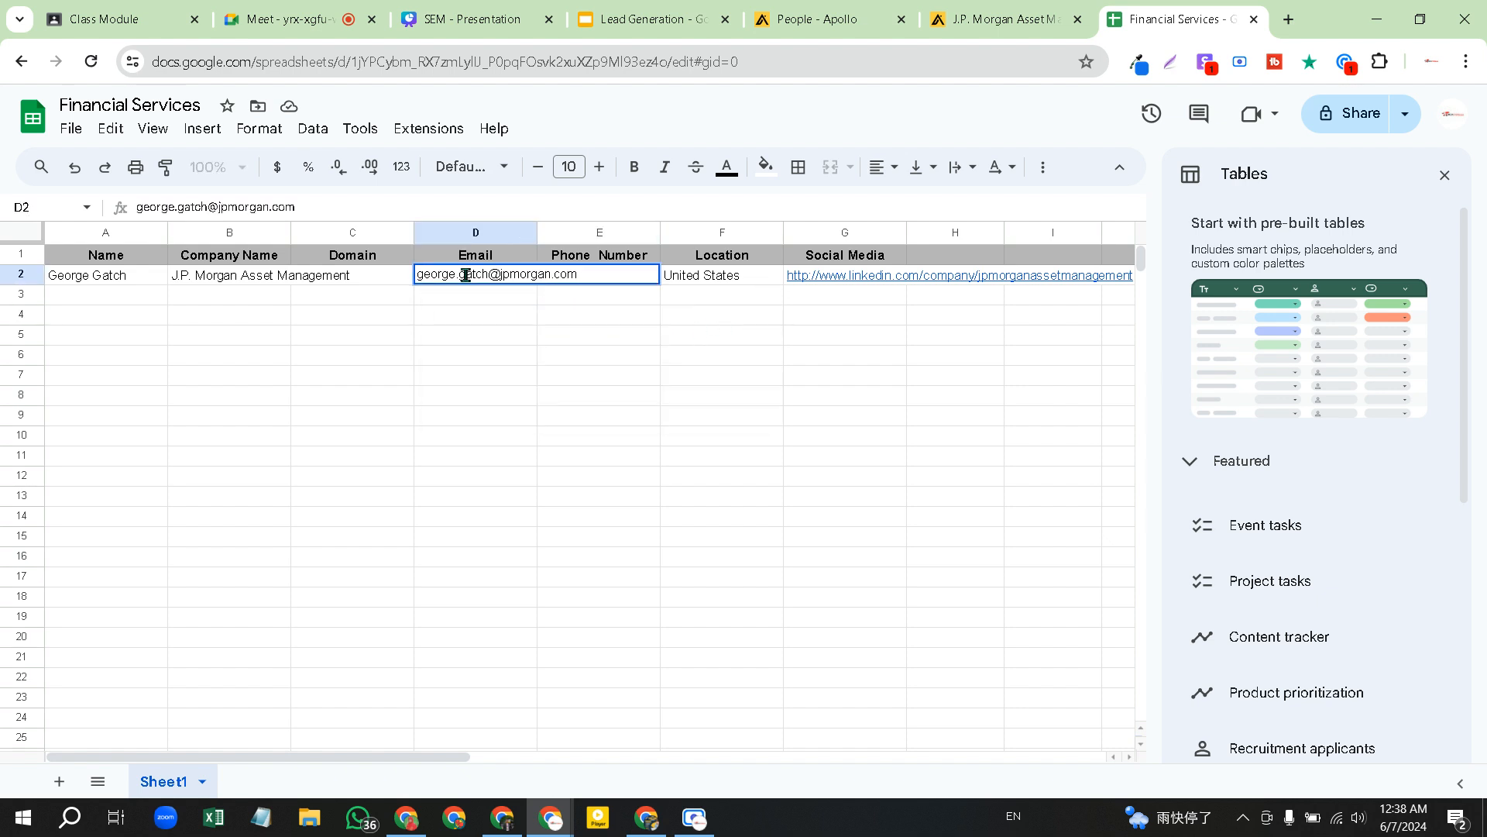
key(ctrl+a)
key(ctrl+c)
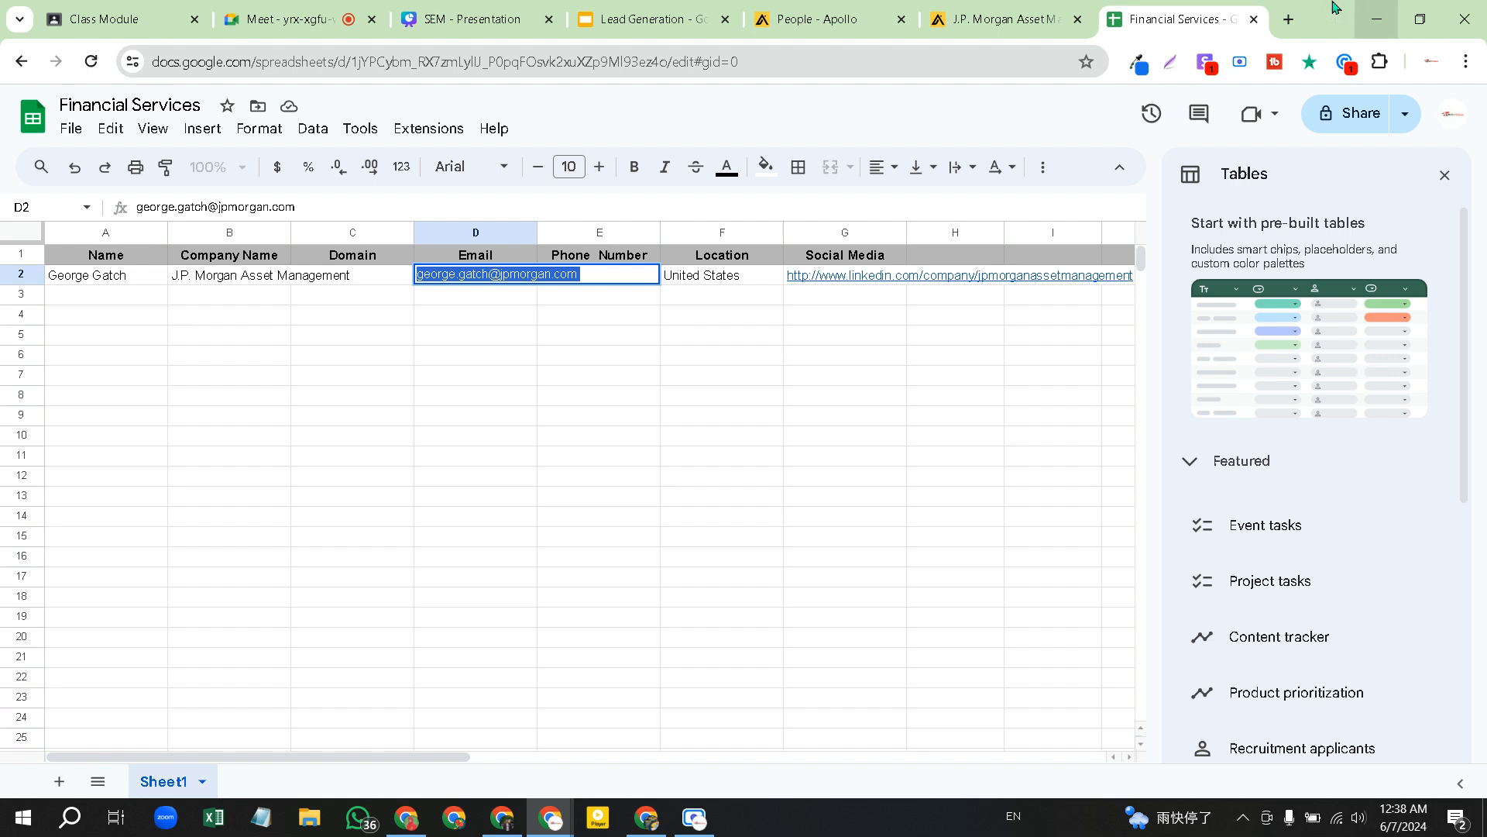
Search Google for "email verifier" in a new browser tab and open Hunter's Email Verifier page
click(1290, 18)
click(476, 52)
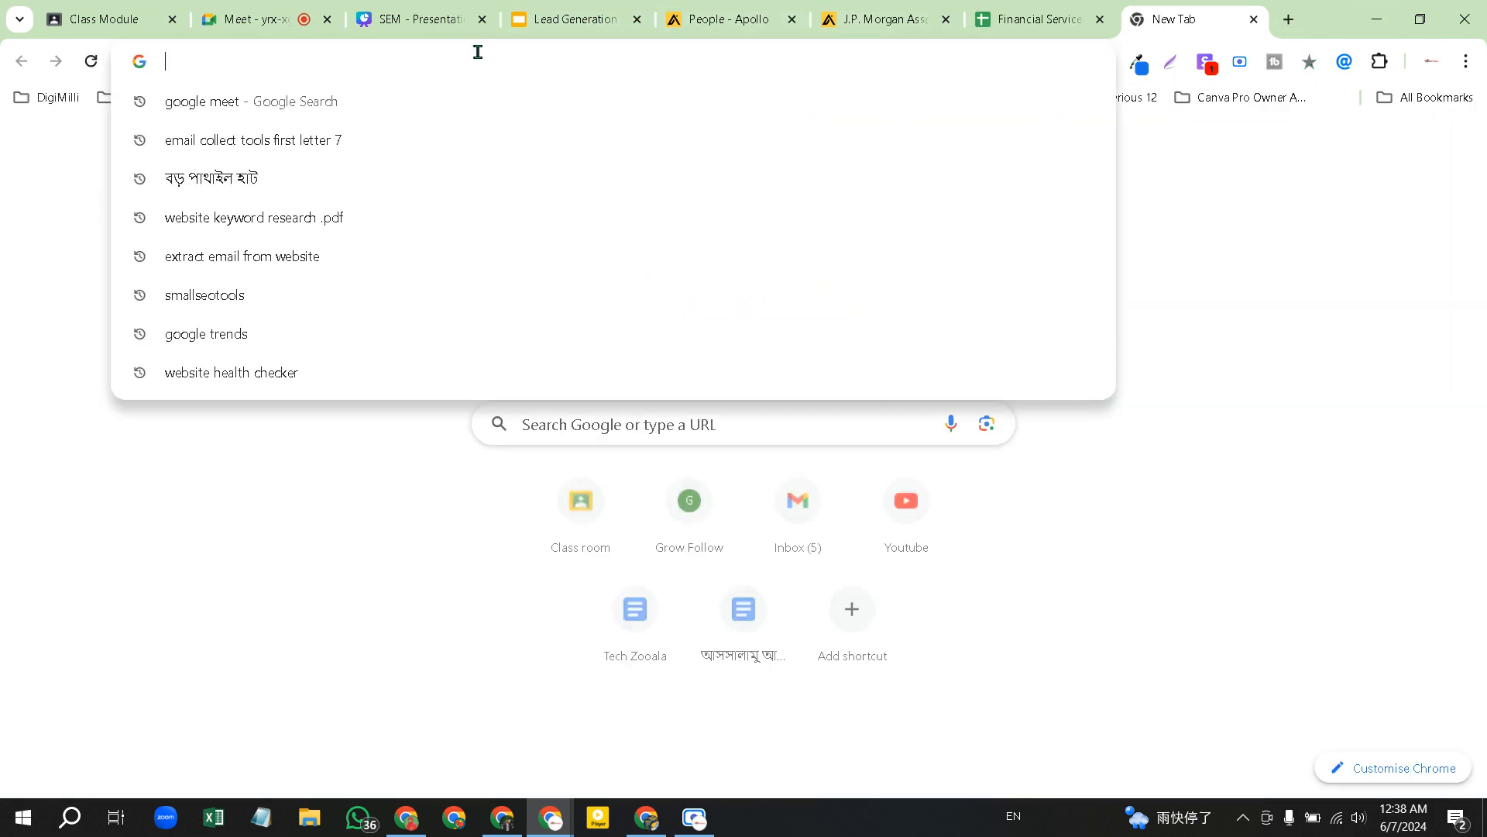
text(em)
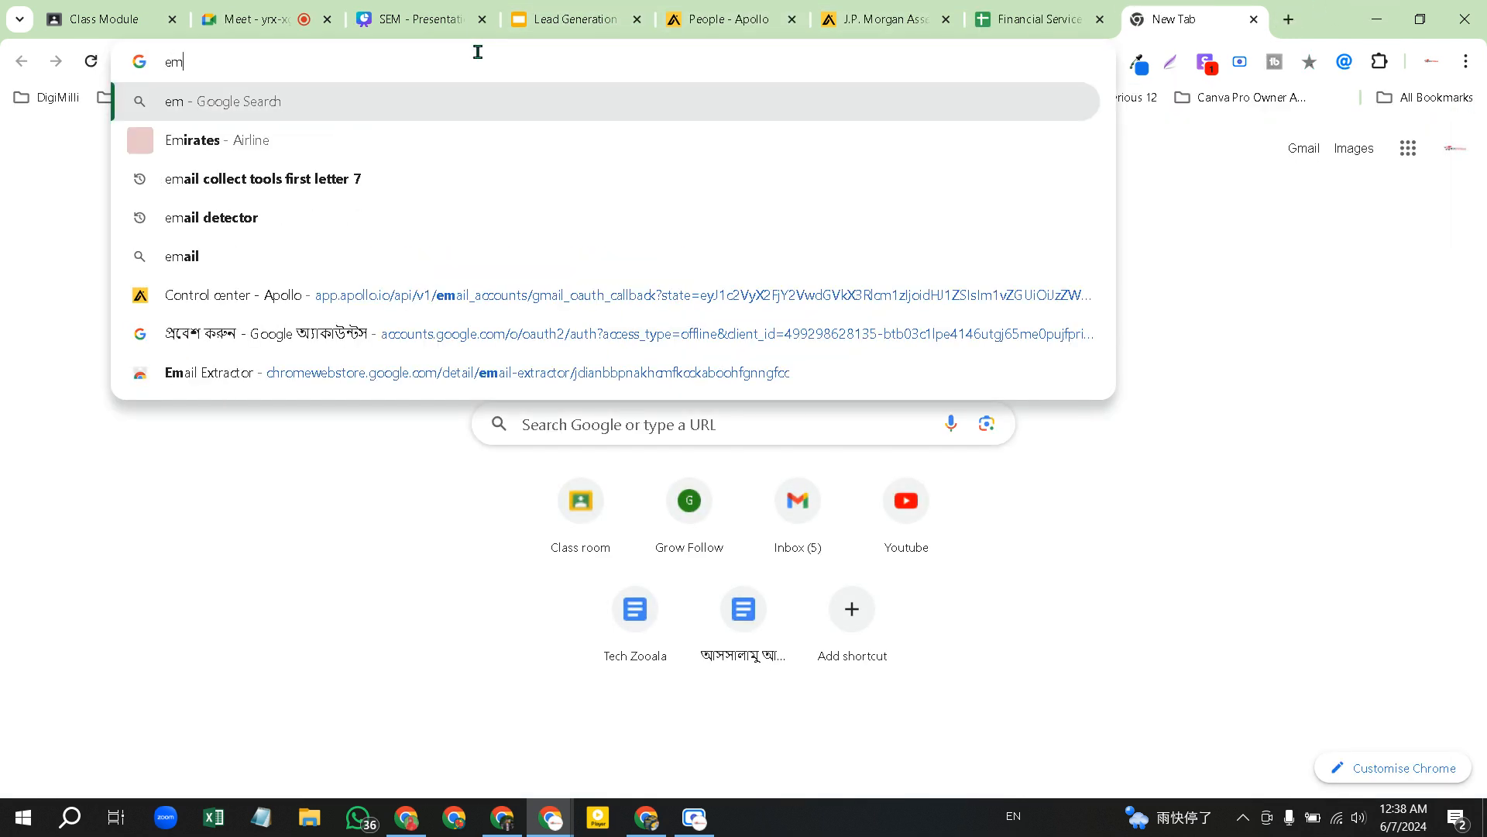
text(ail ver)
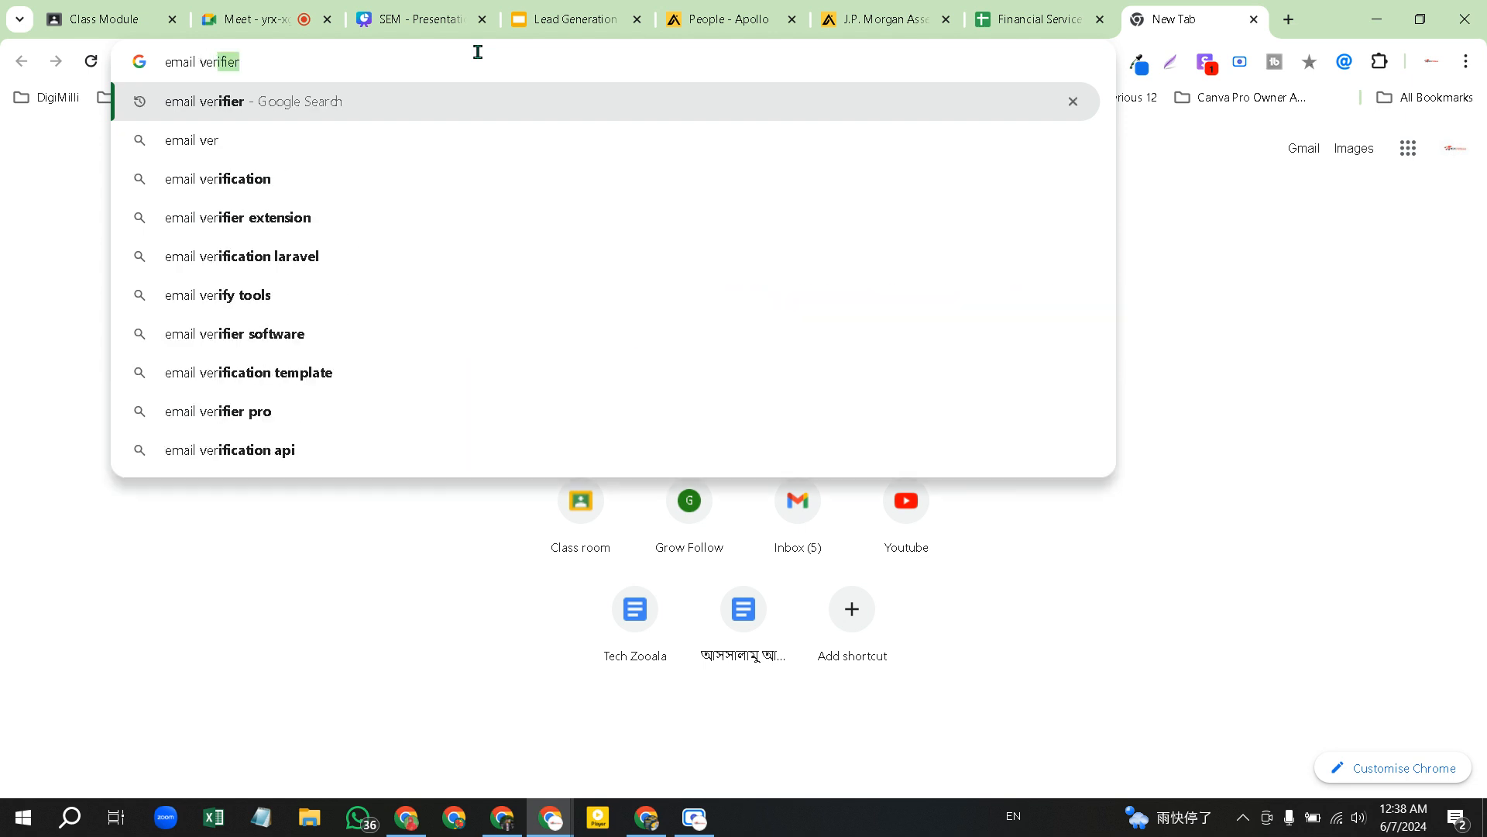
key(Return)
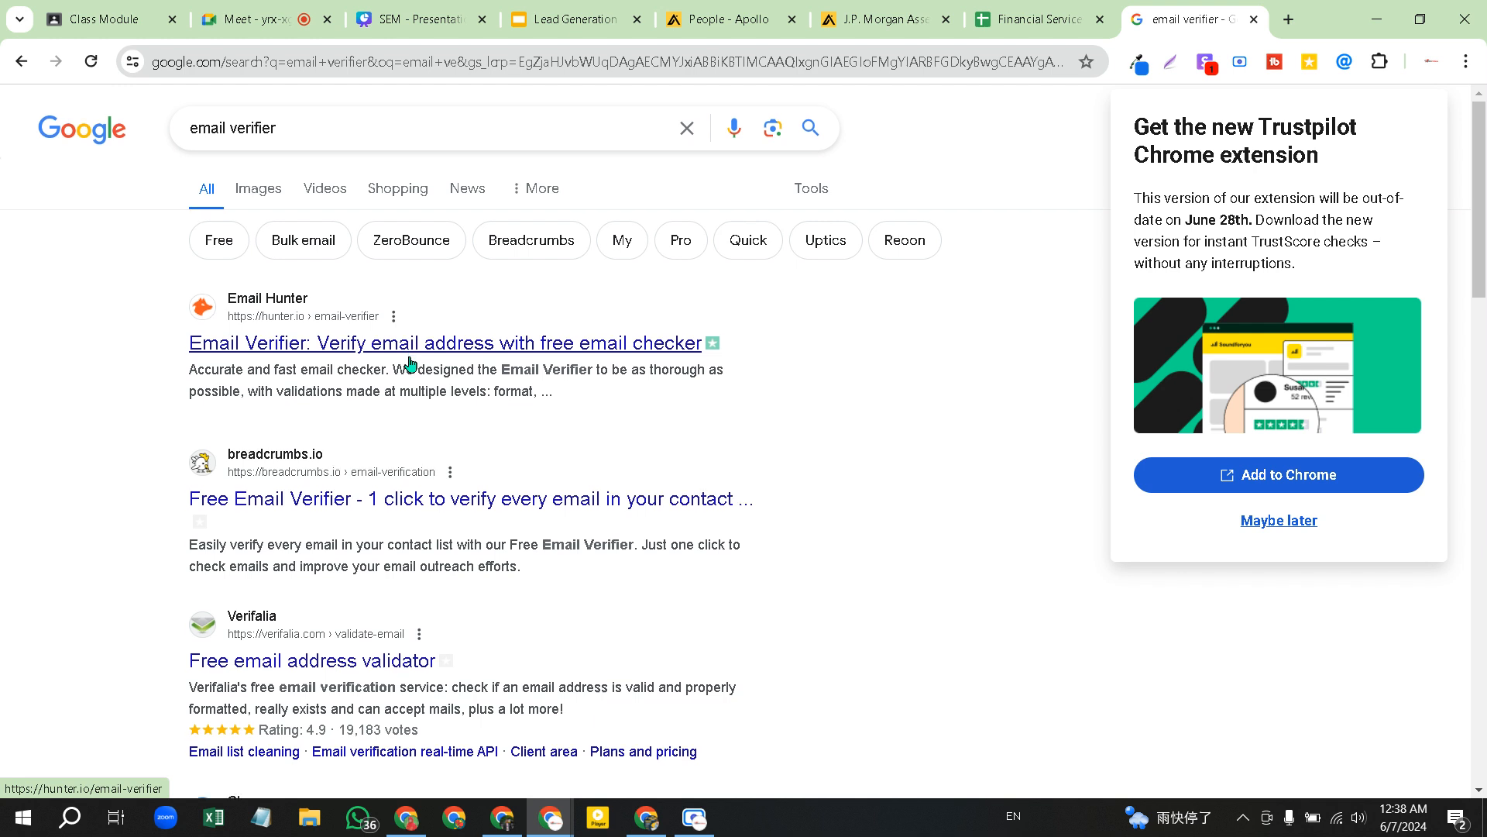
scroll(412, 360, down, 1)
click(419, 331)
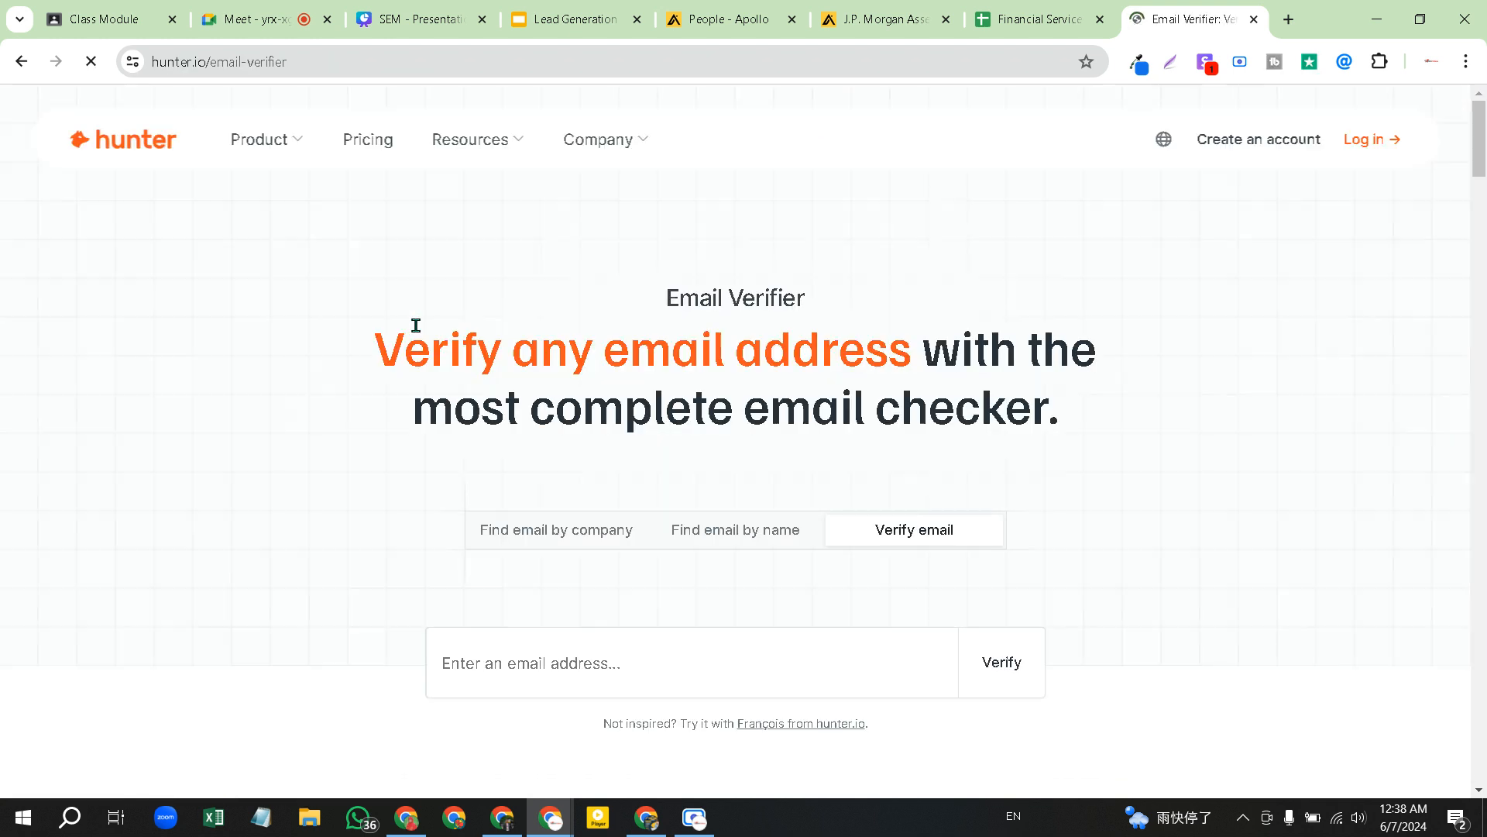
Verify the first lead's copied email address with Hunter's Email Verifier and review its format, type, server and email status
click(550, 660)
key(ctrl+v)
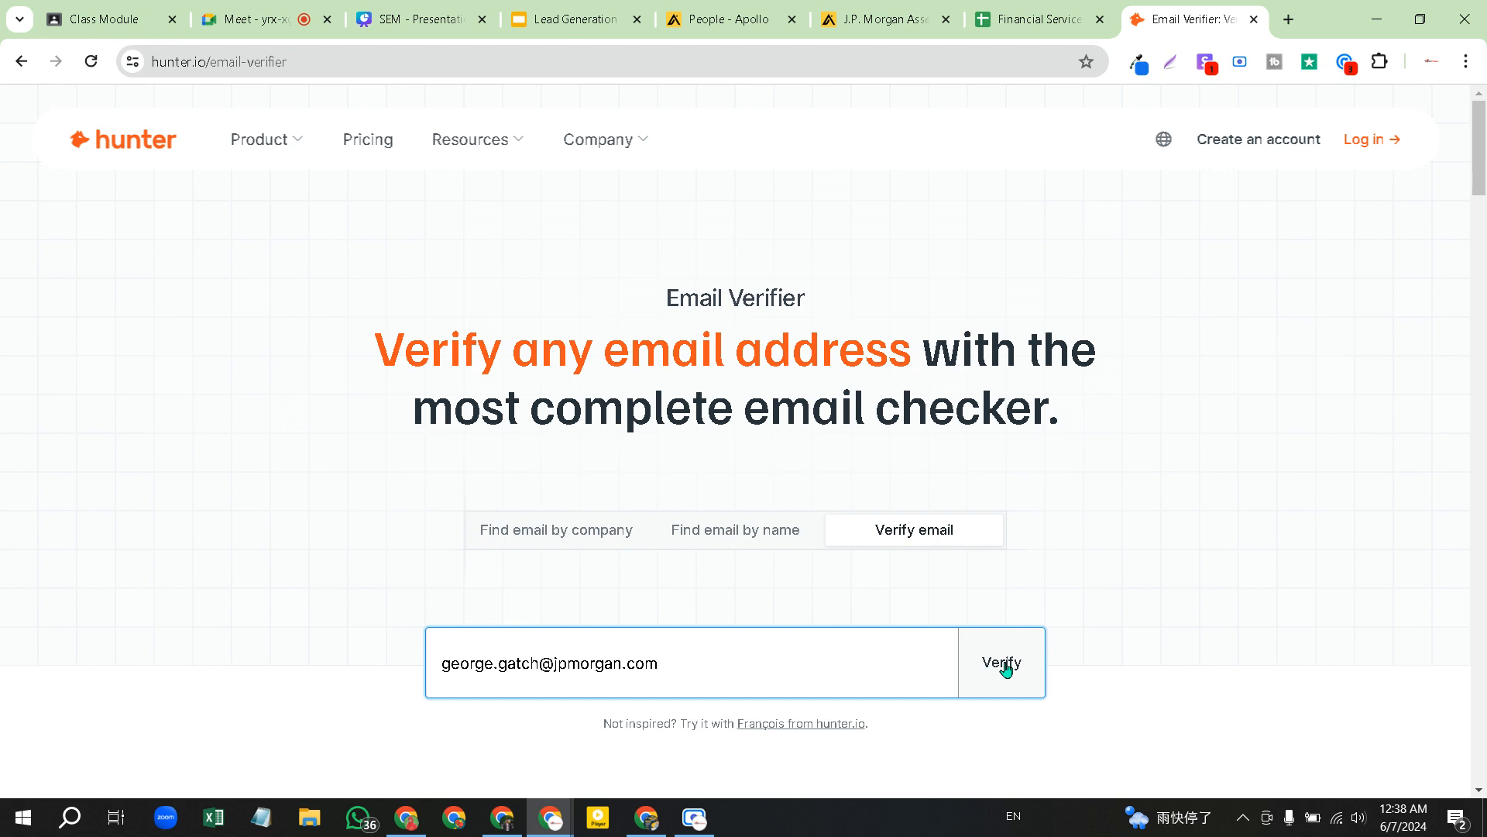
click(1001, 663)
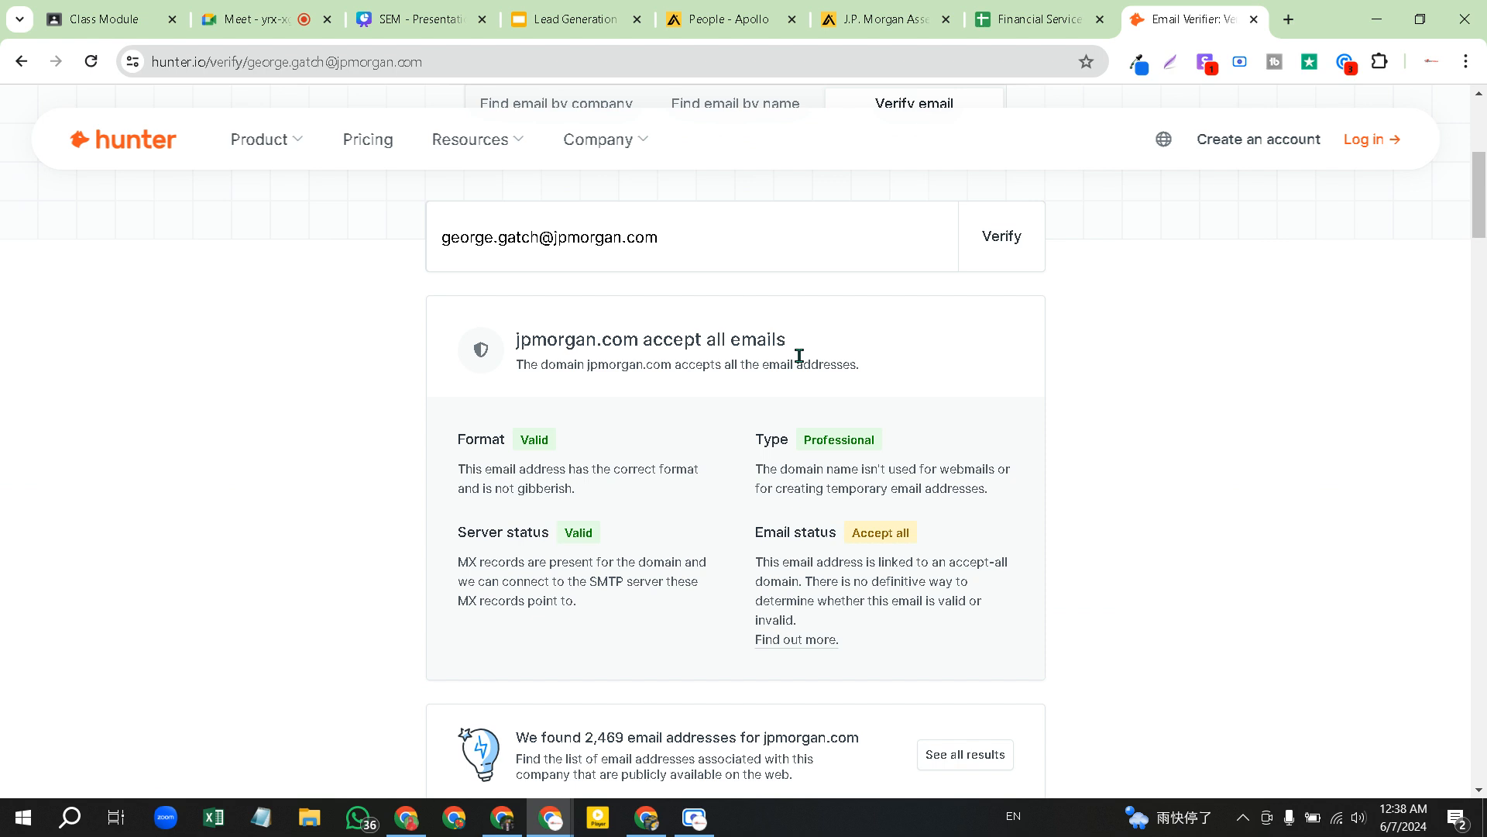
scroll(799, 355, up, 1)
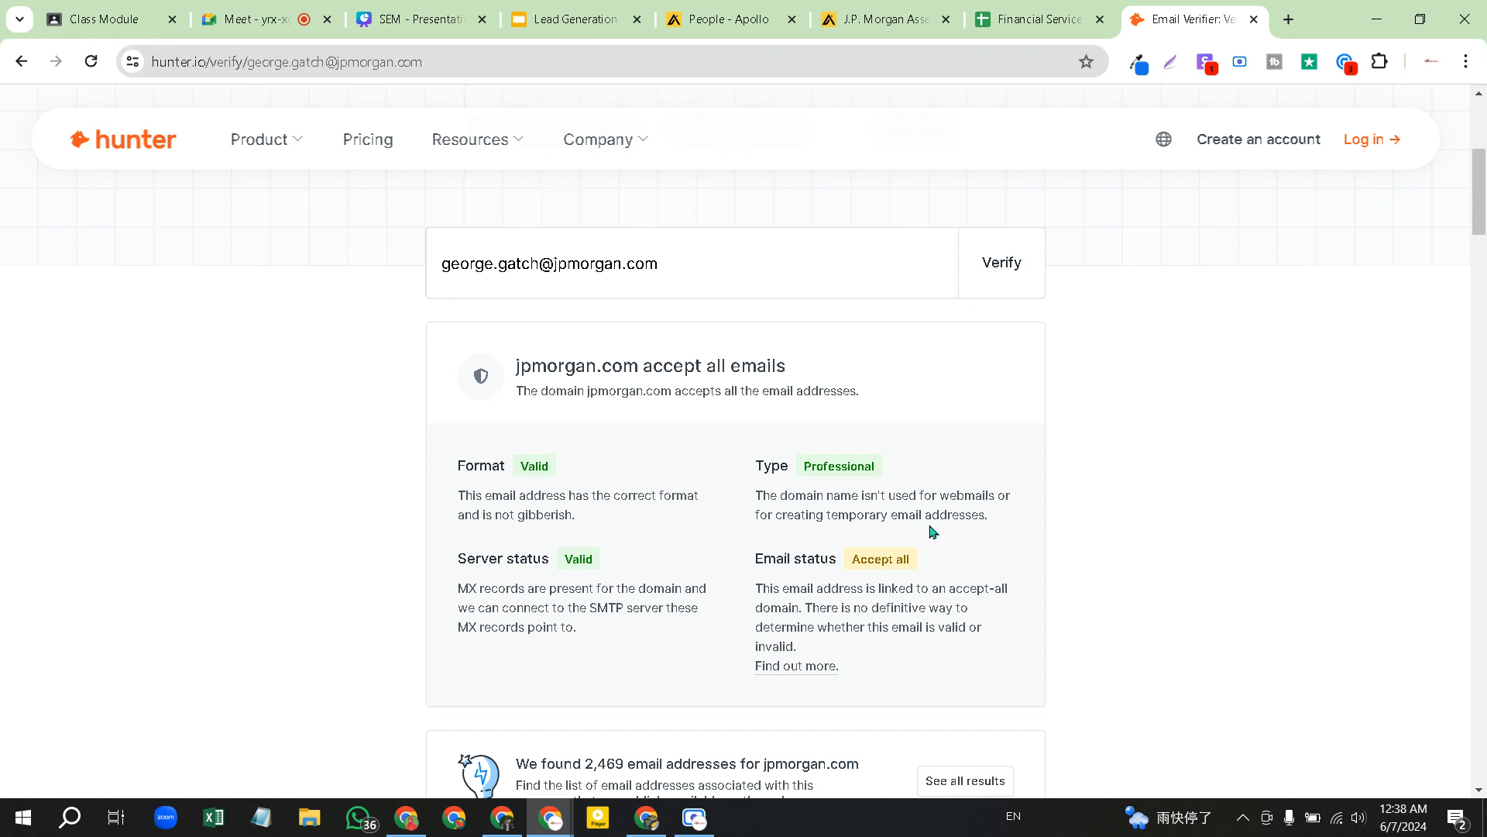
scroll(960, 418, up, 2)
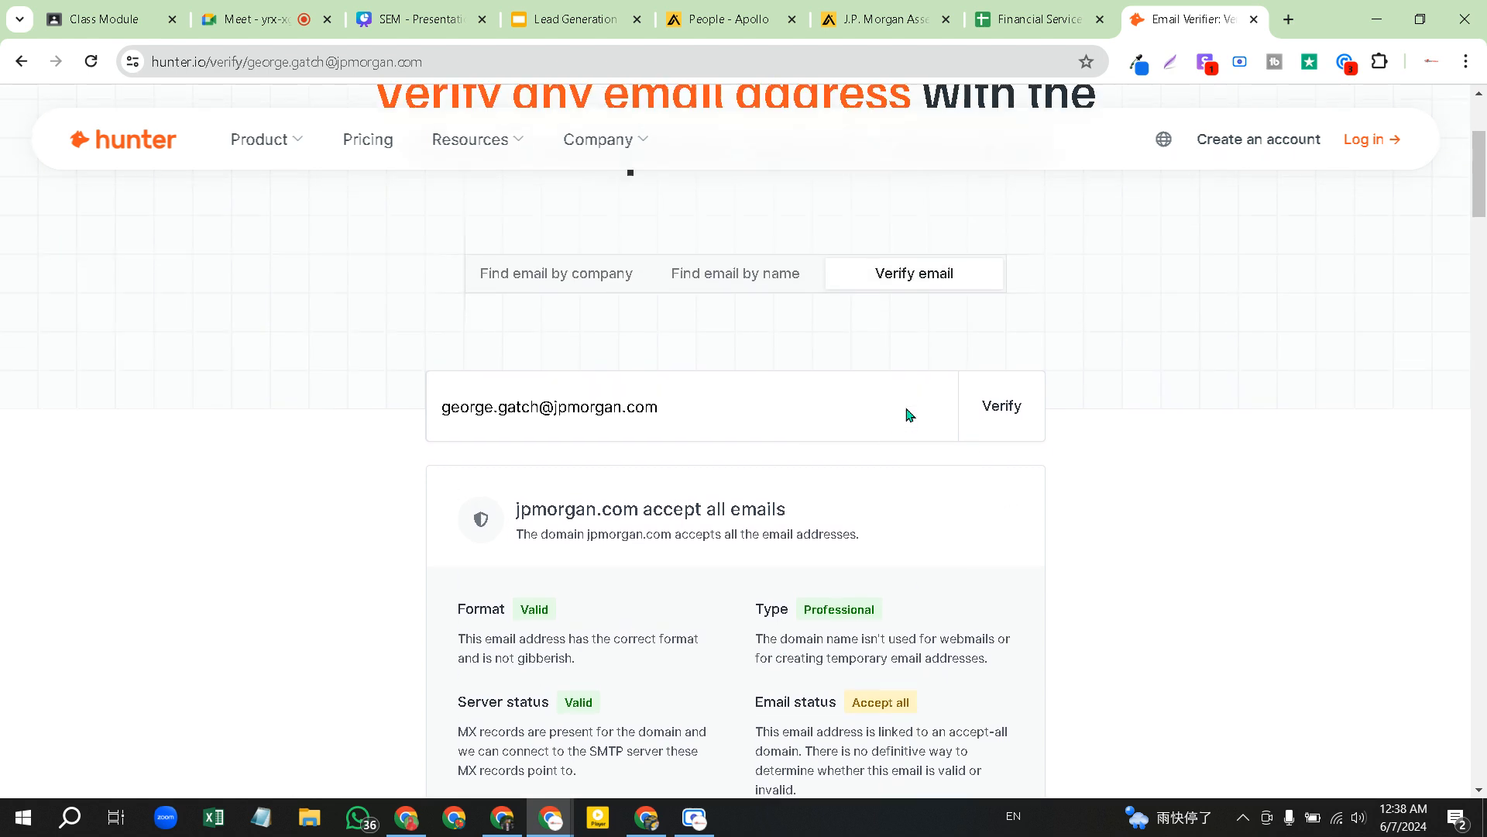
Fill the first lead's row 2 in the Financial Services sheet with green
scroll(909, 415, up, 2)
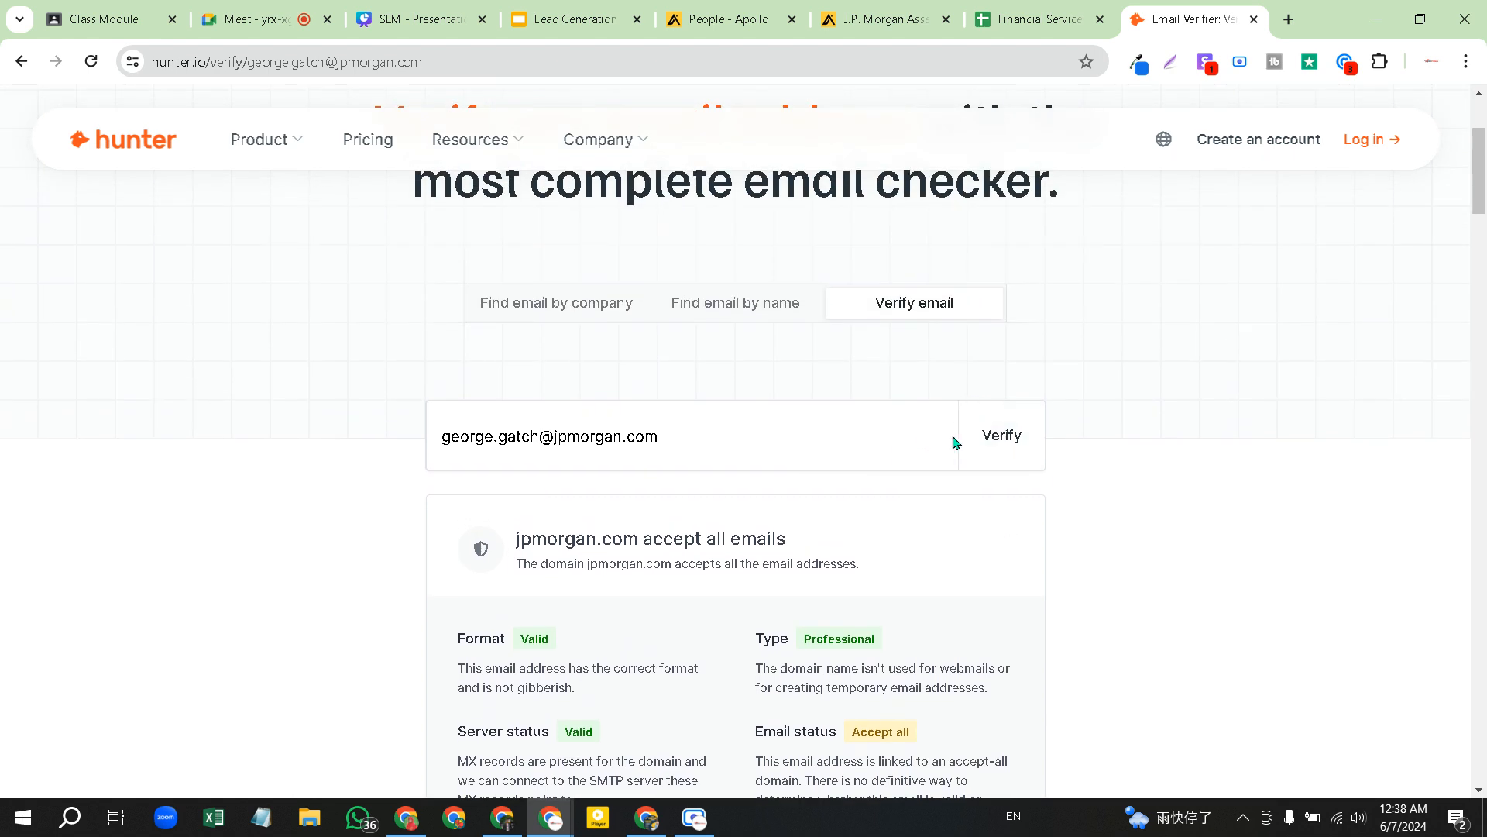
click(1017, 17)
click(899, 15)
click(980, 10)
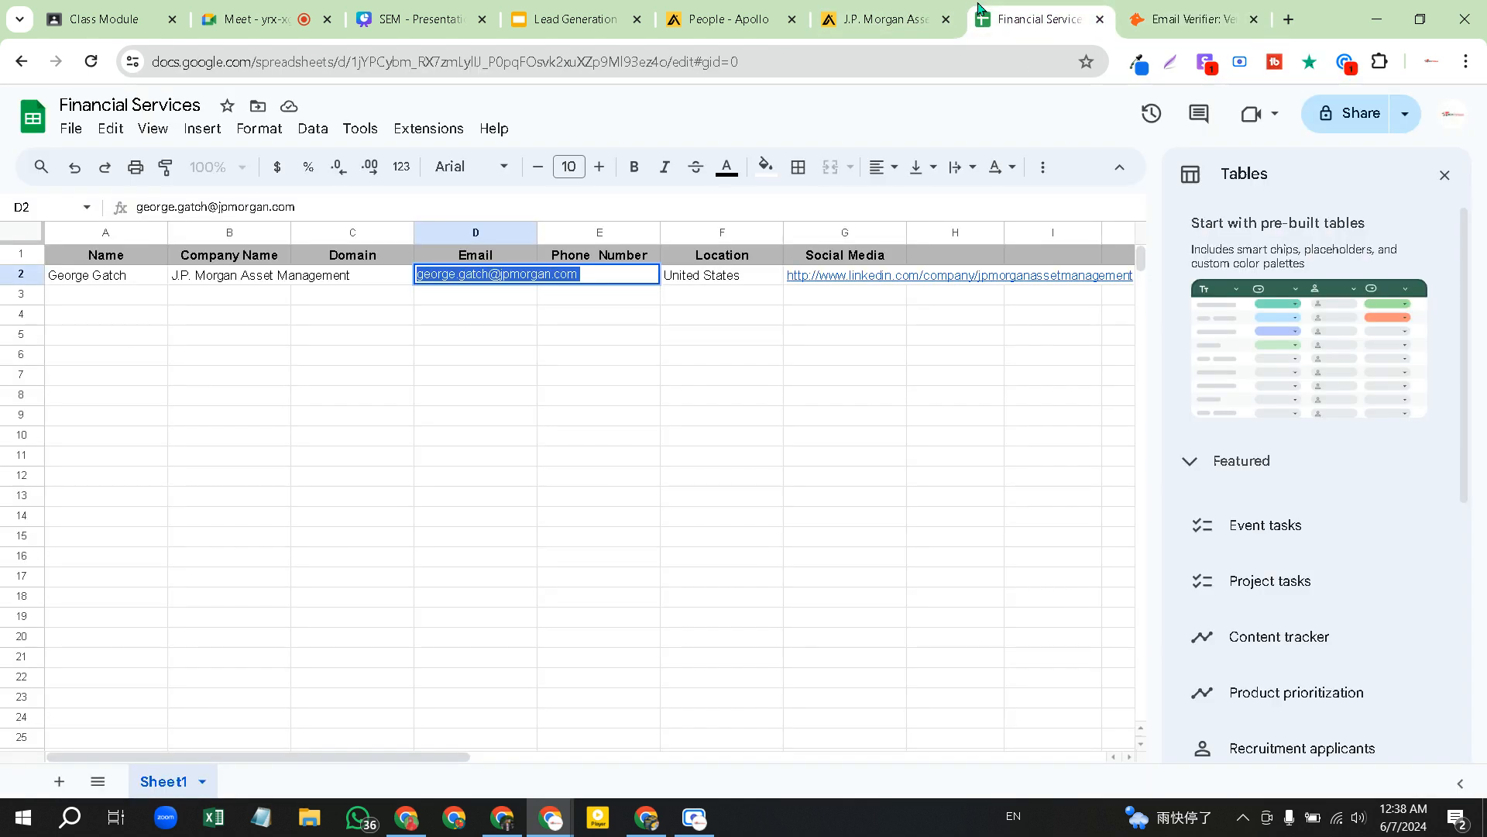
click(210, 327)
click(21, 275)
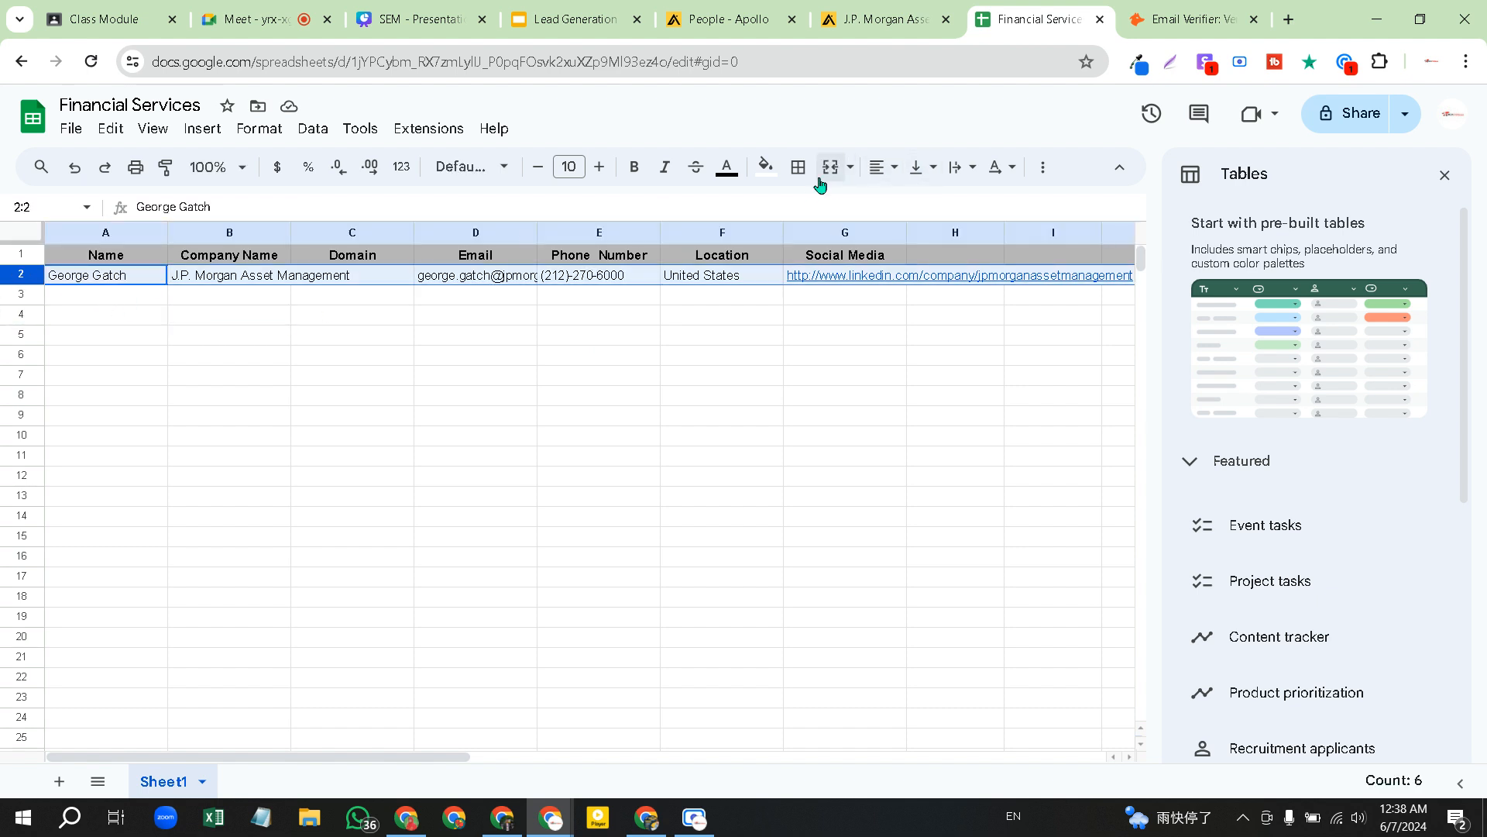
click(767, 168)
click(853, 249)
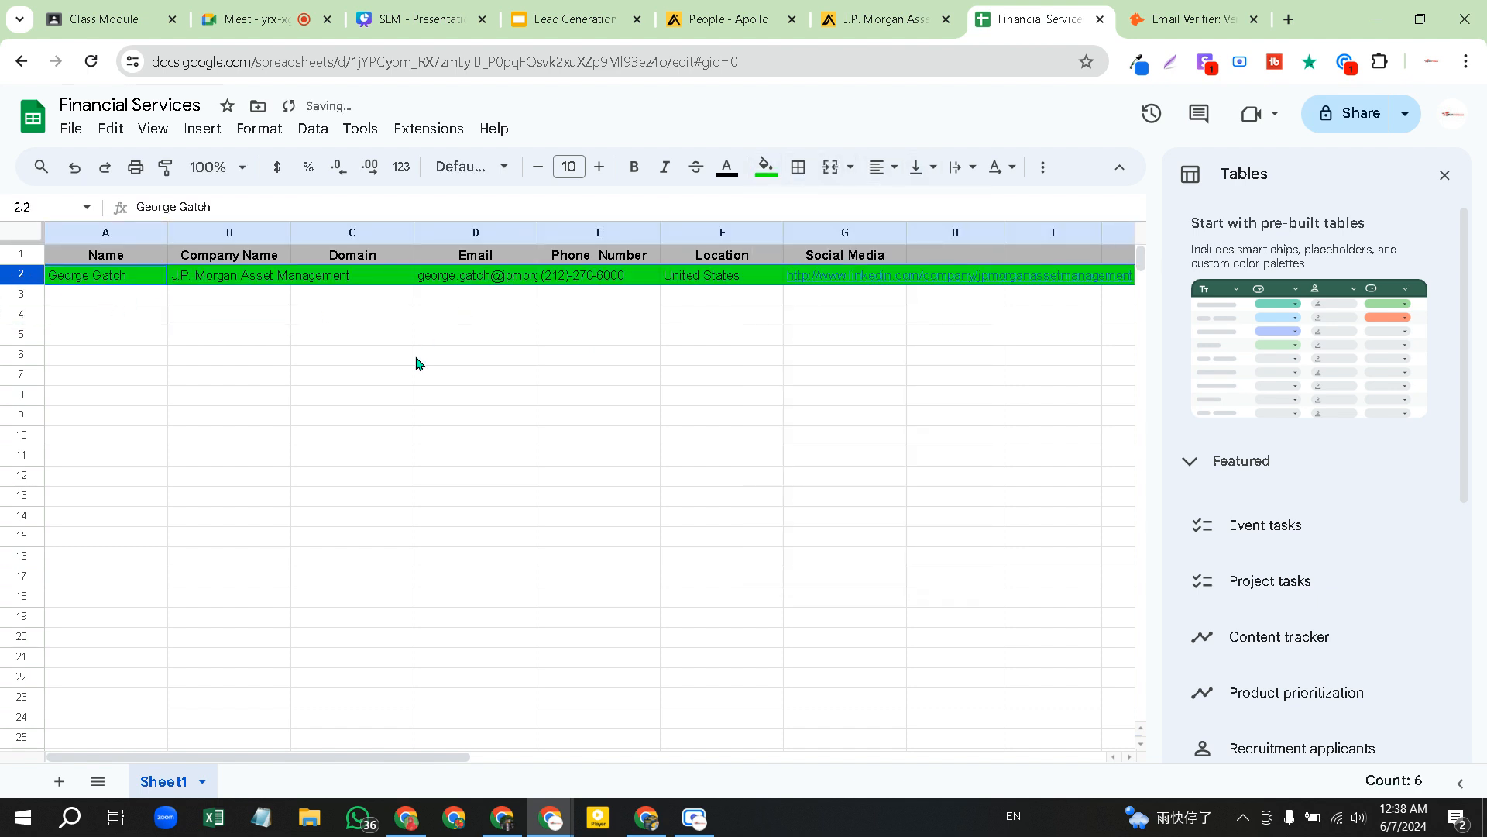
click(413, 360)
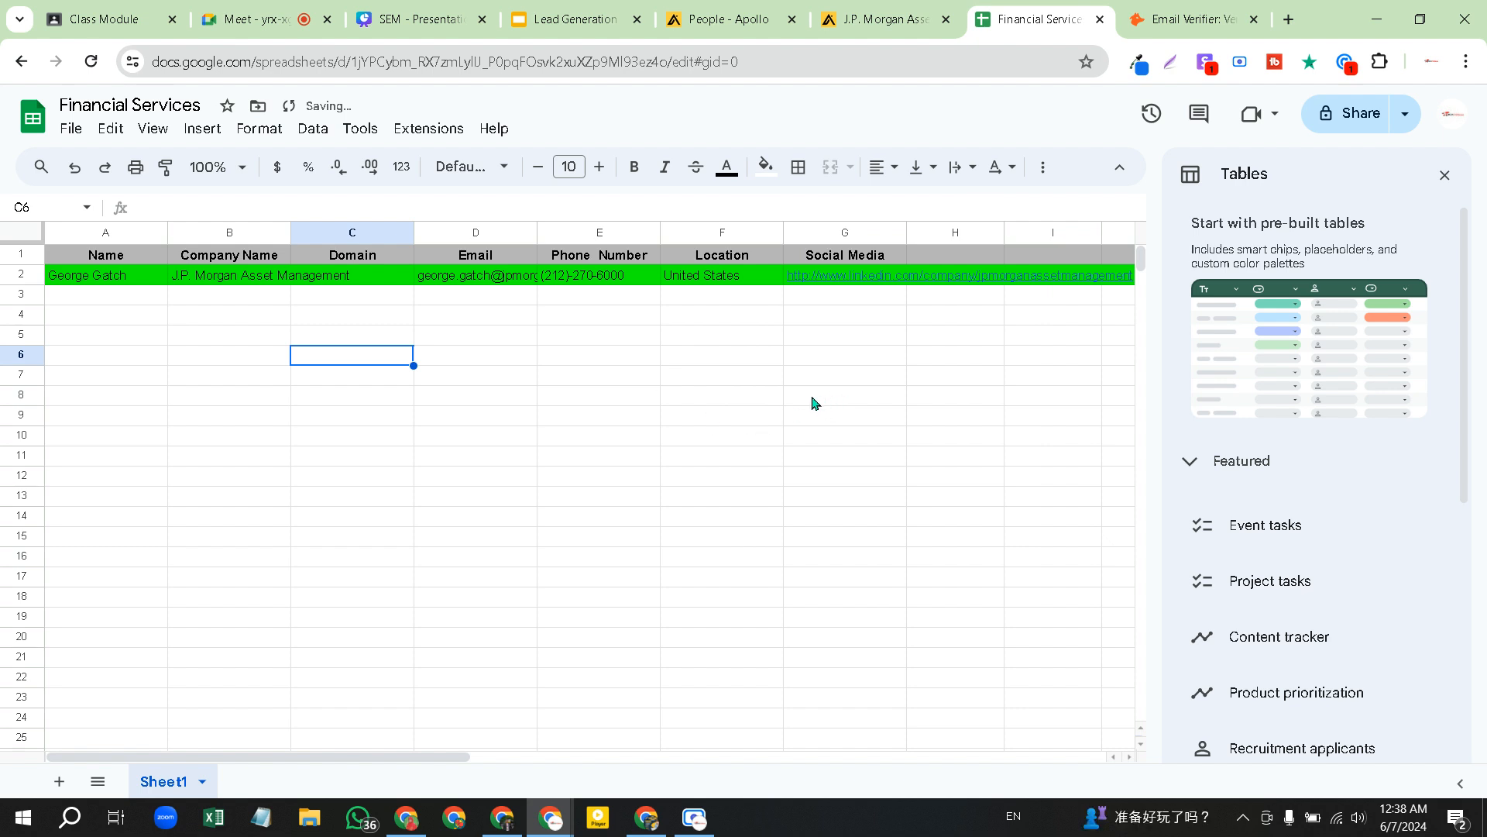
click(521, 379)
Switch to Google Classroom and start a new assignment in the Digital Marketing Master Class classwork
click(868, 15)
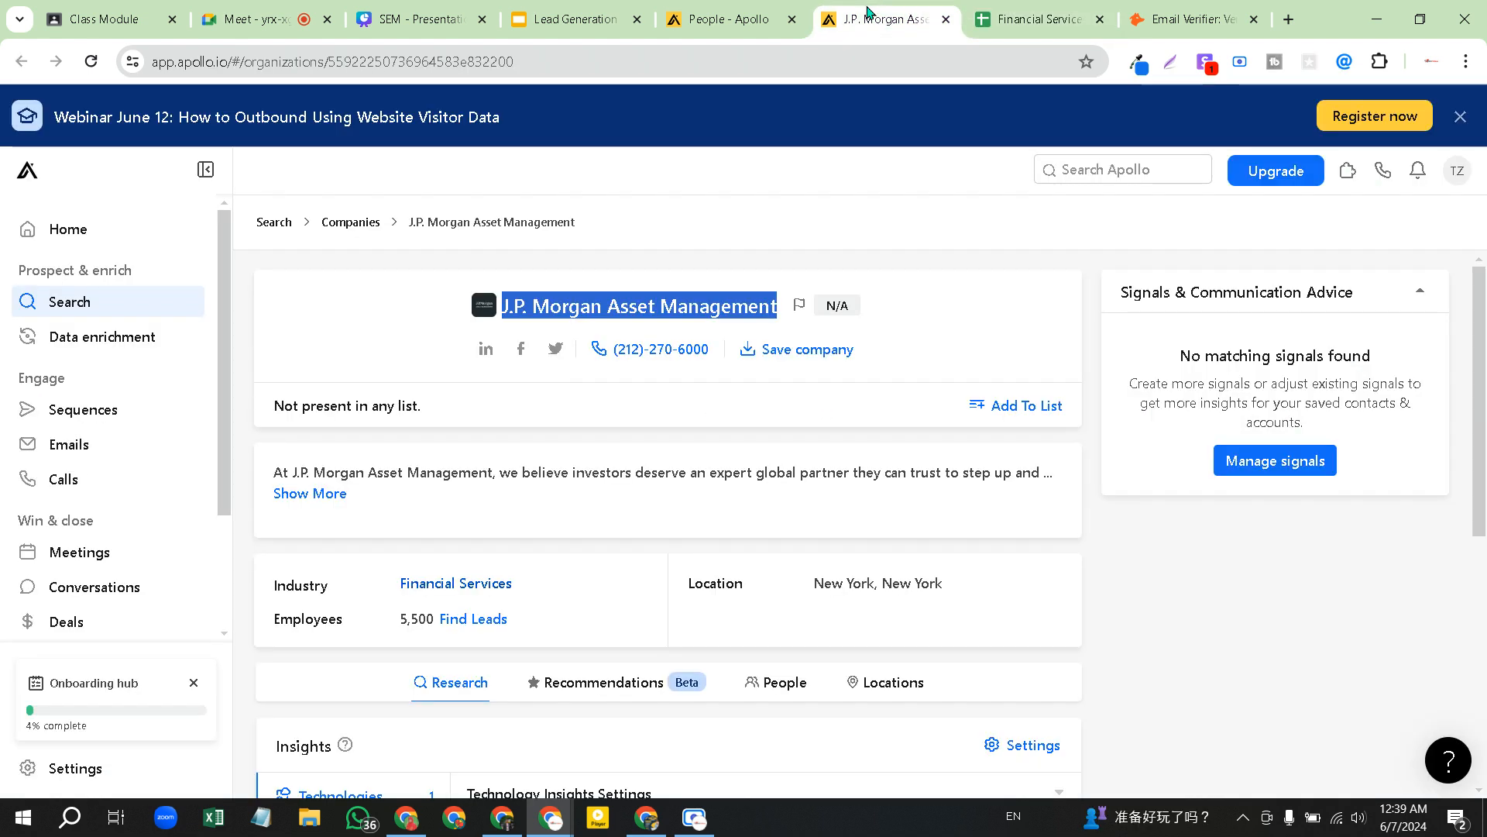
click(745, 15)
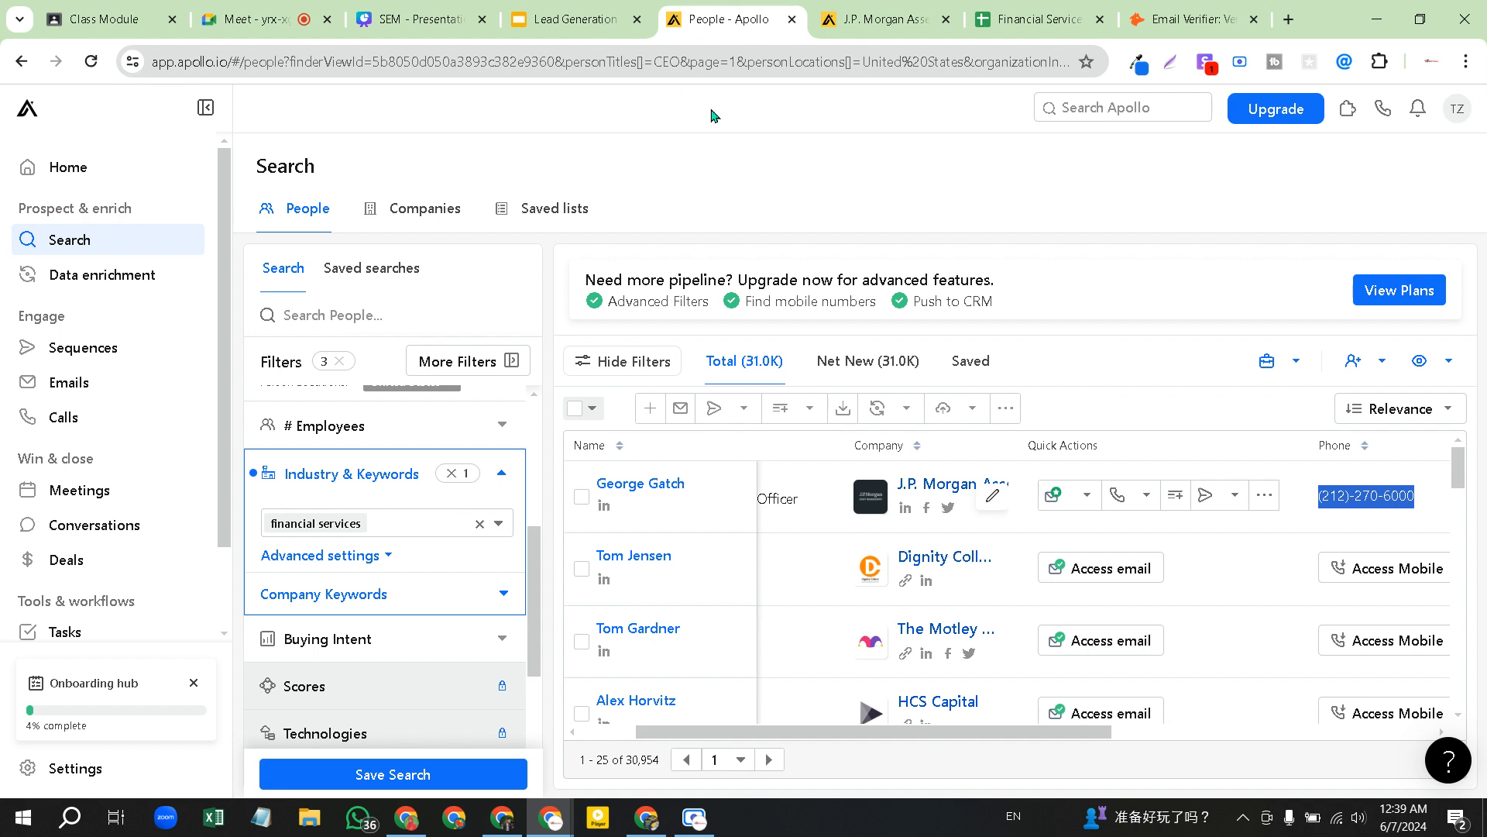
click(118, 17)
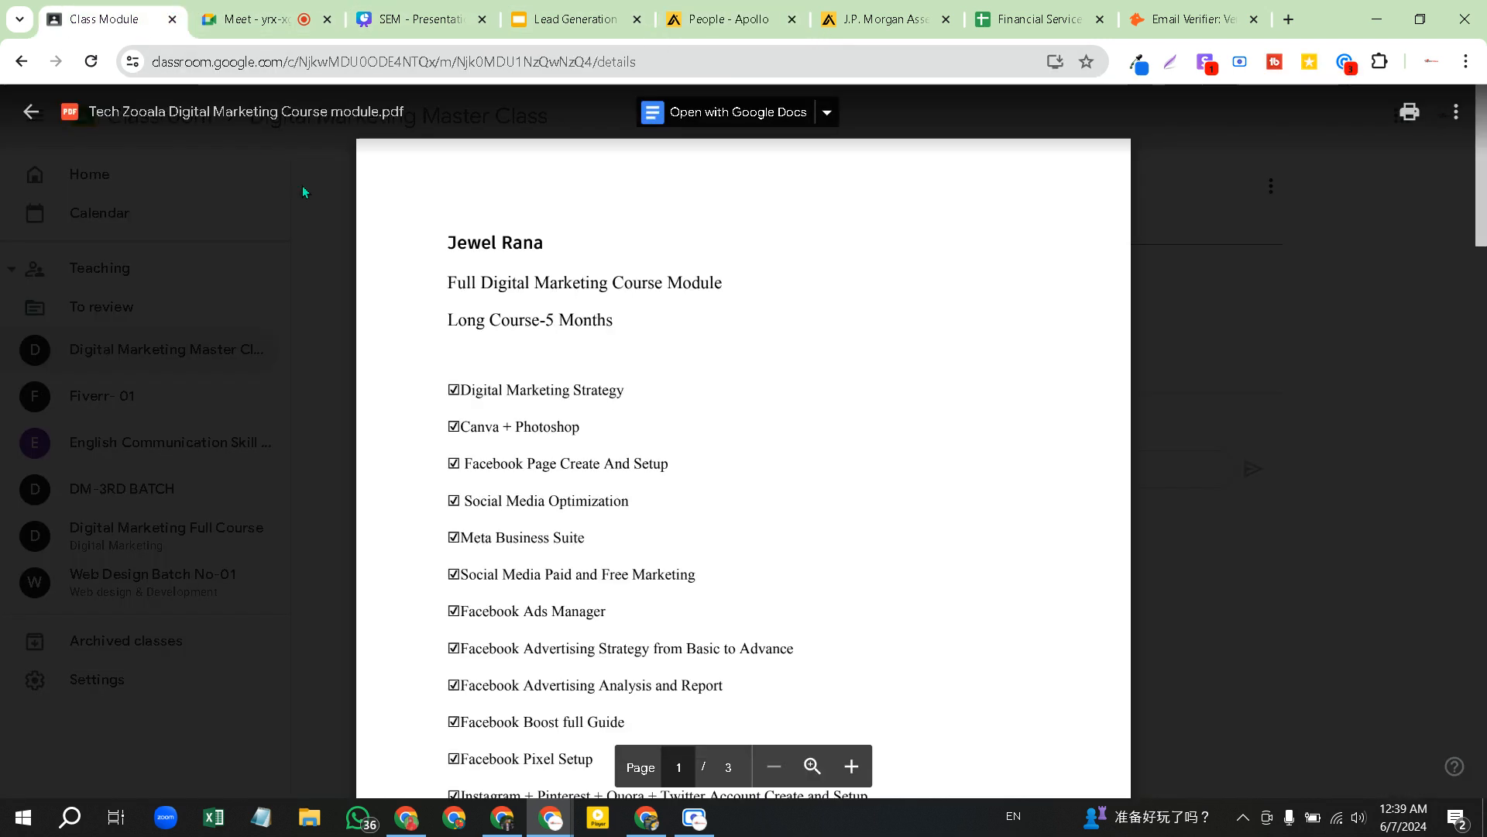
click(31, 111)
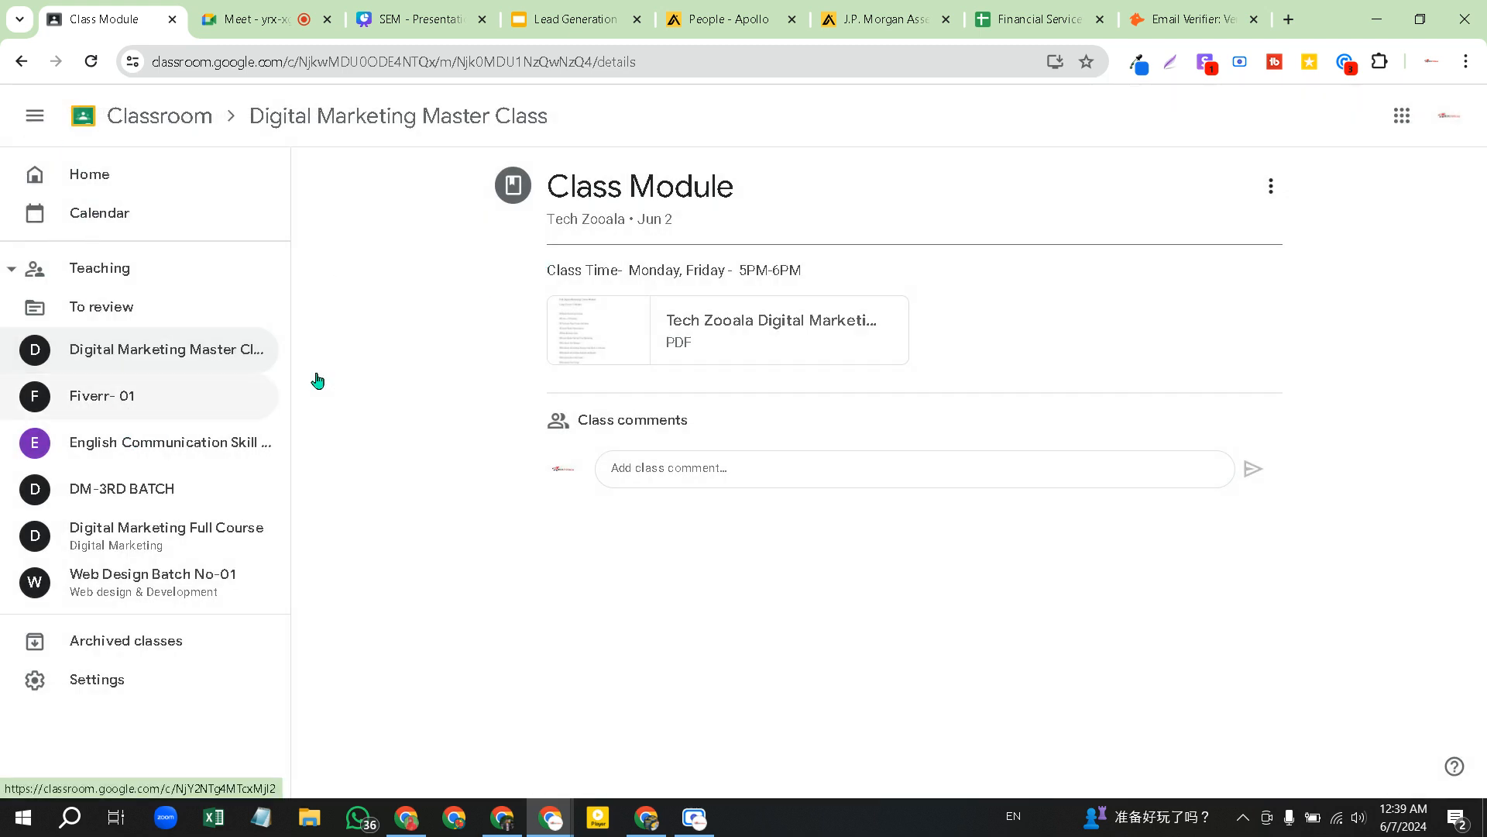
click(337, 118)
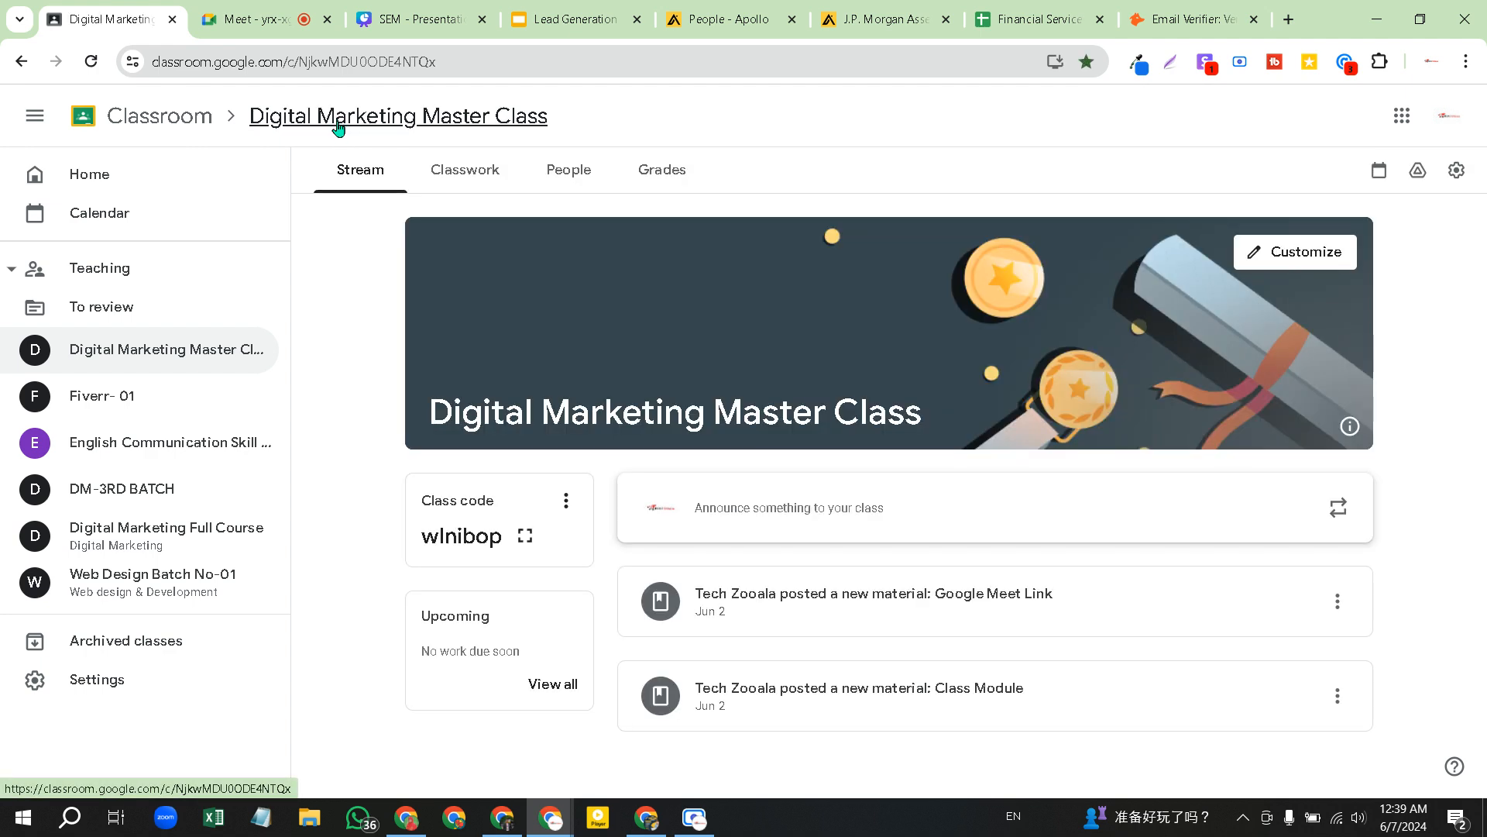
click(464, 169)
click(576, 234)
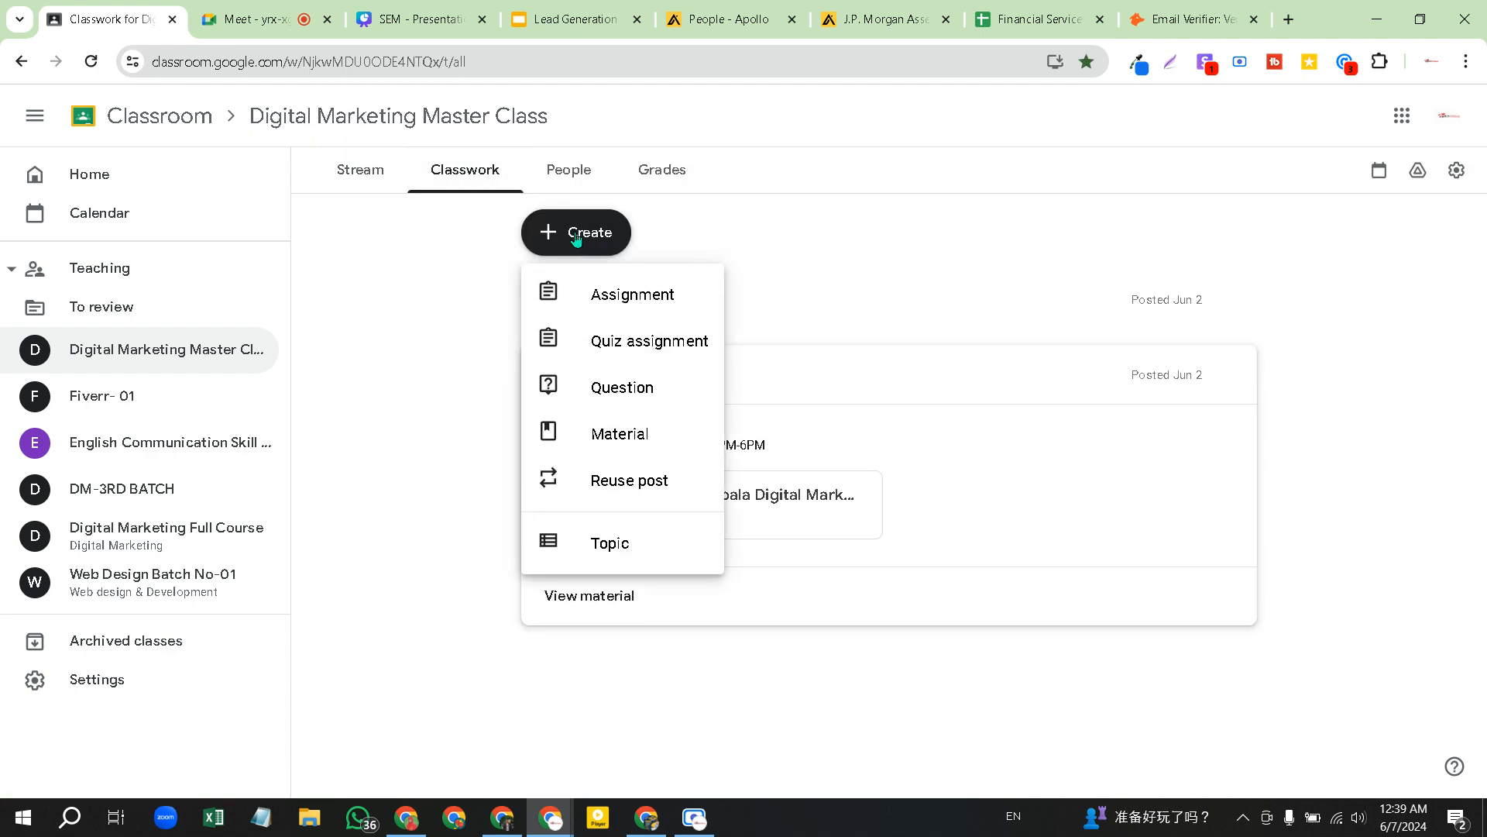
click(641, 293)
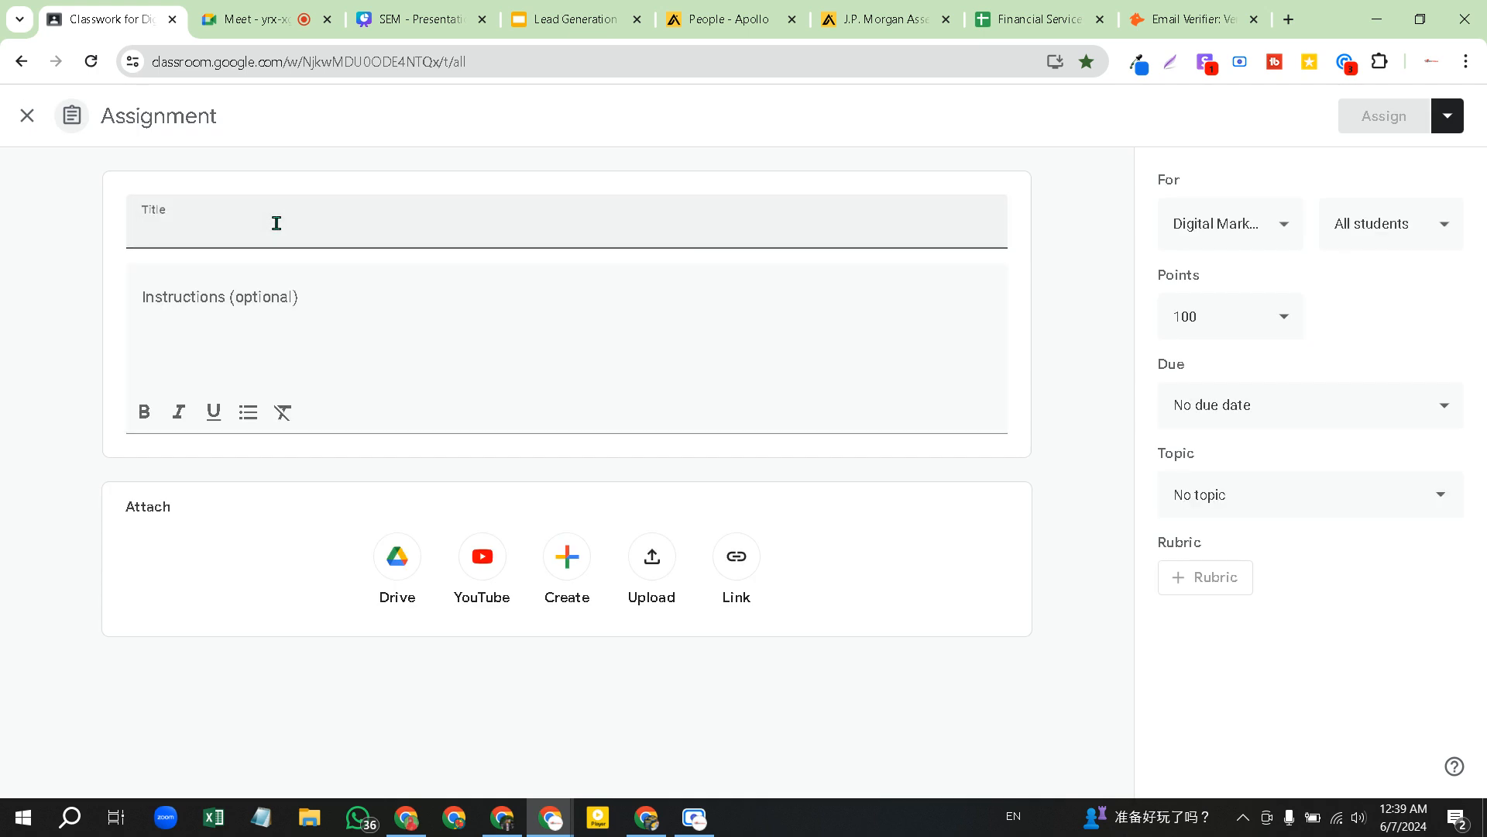
Title the assignment "Assignment- 01 ( Lead Generation)" and enter the instruction "Collect leads from Apollo.io"
text(Assignment-)
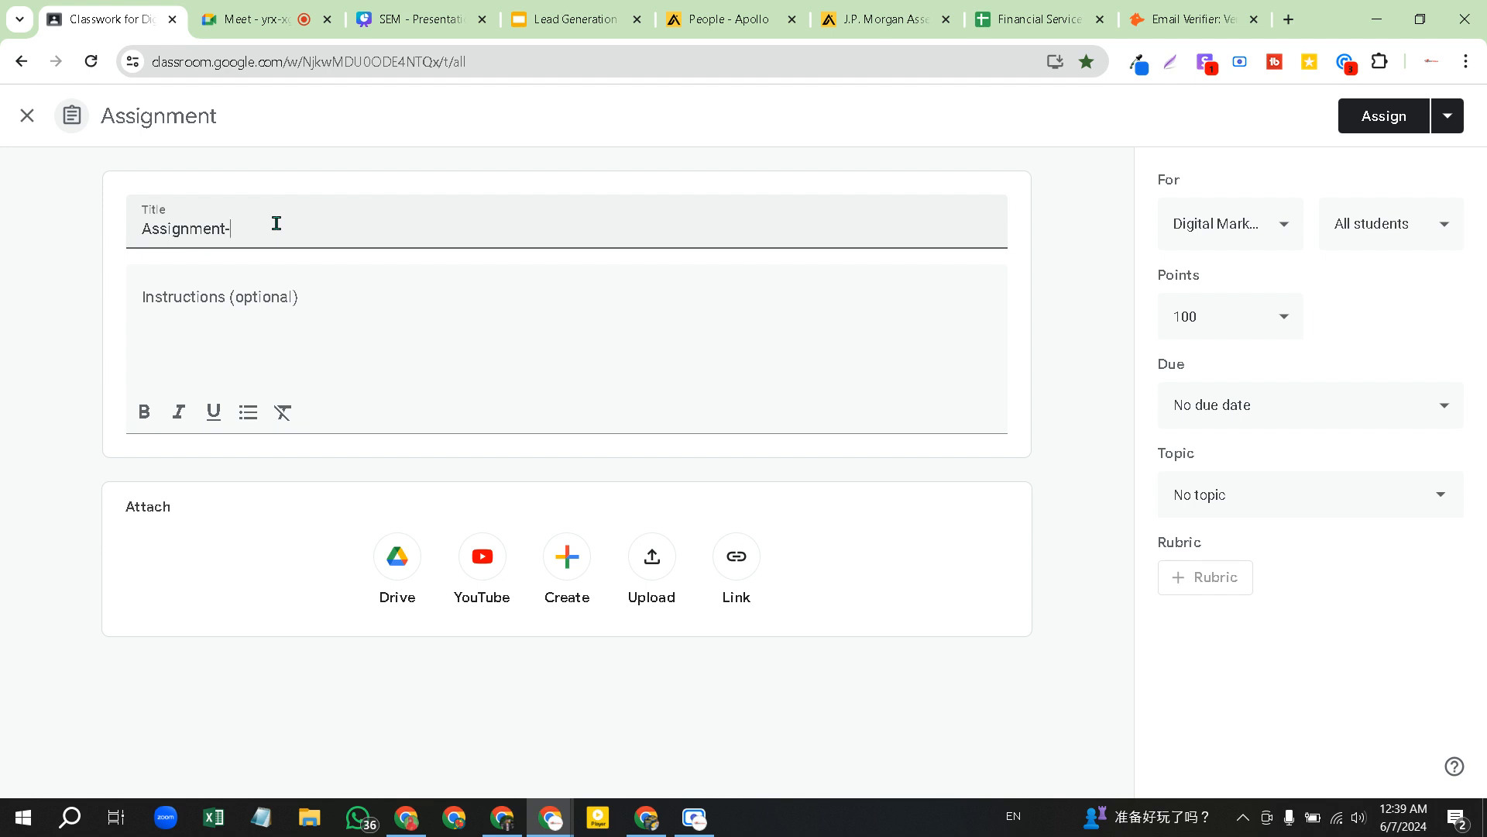
text( 01 ( Lead Generation)
click(273, 315)
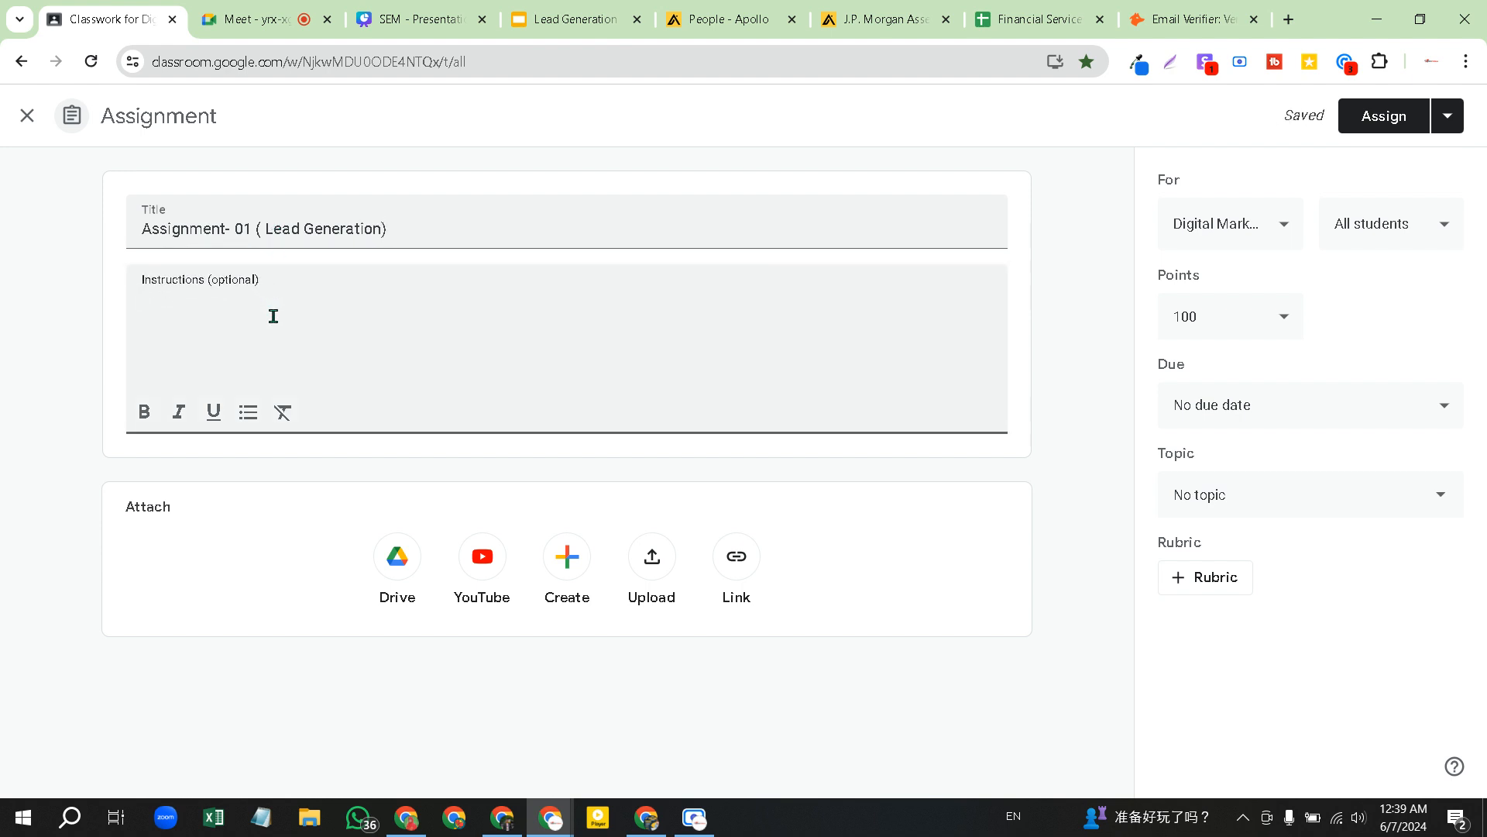
text(Collect leads from Apollo)
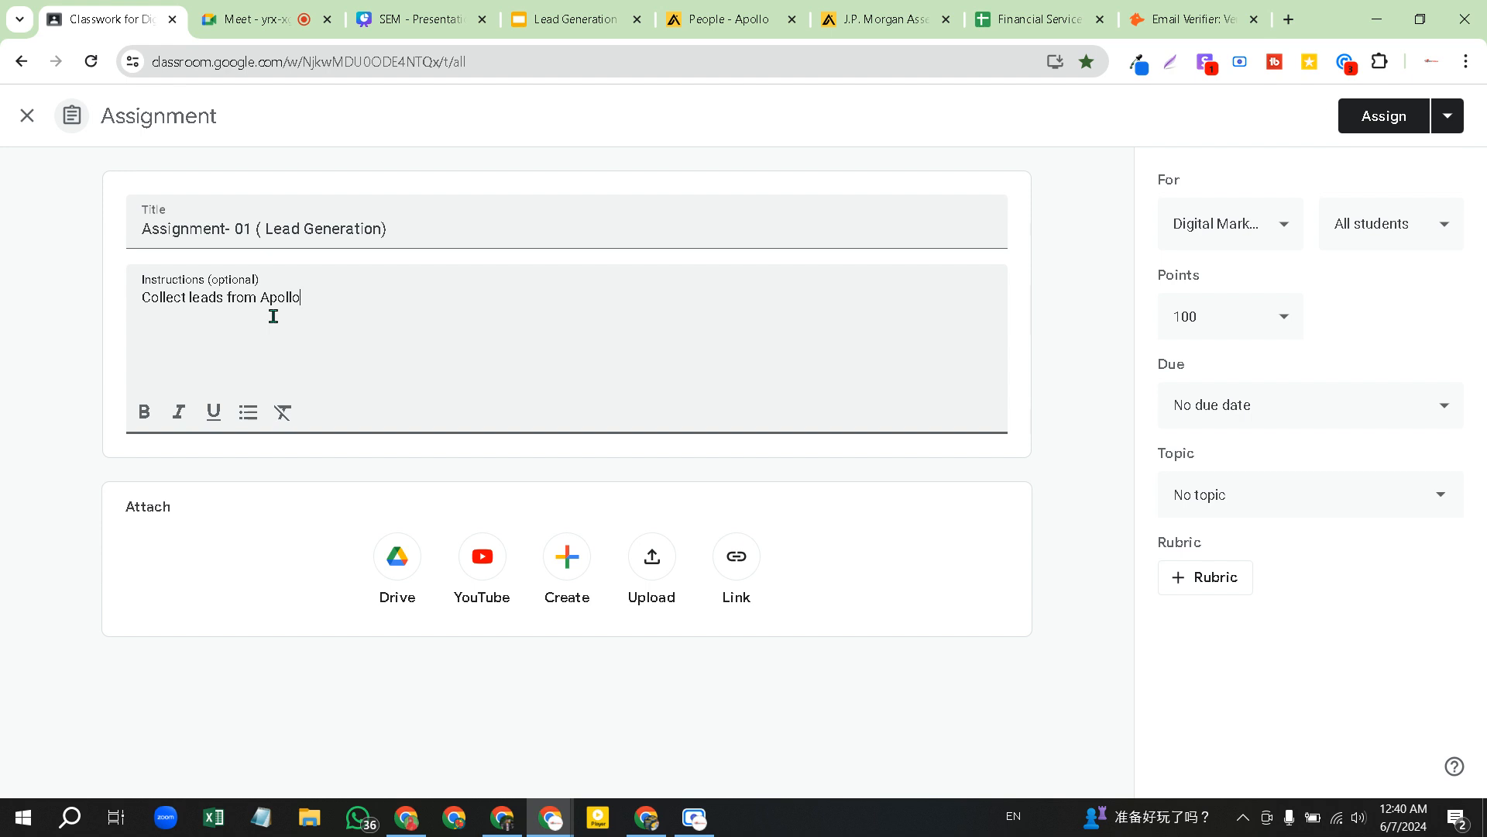
text(,)
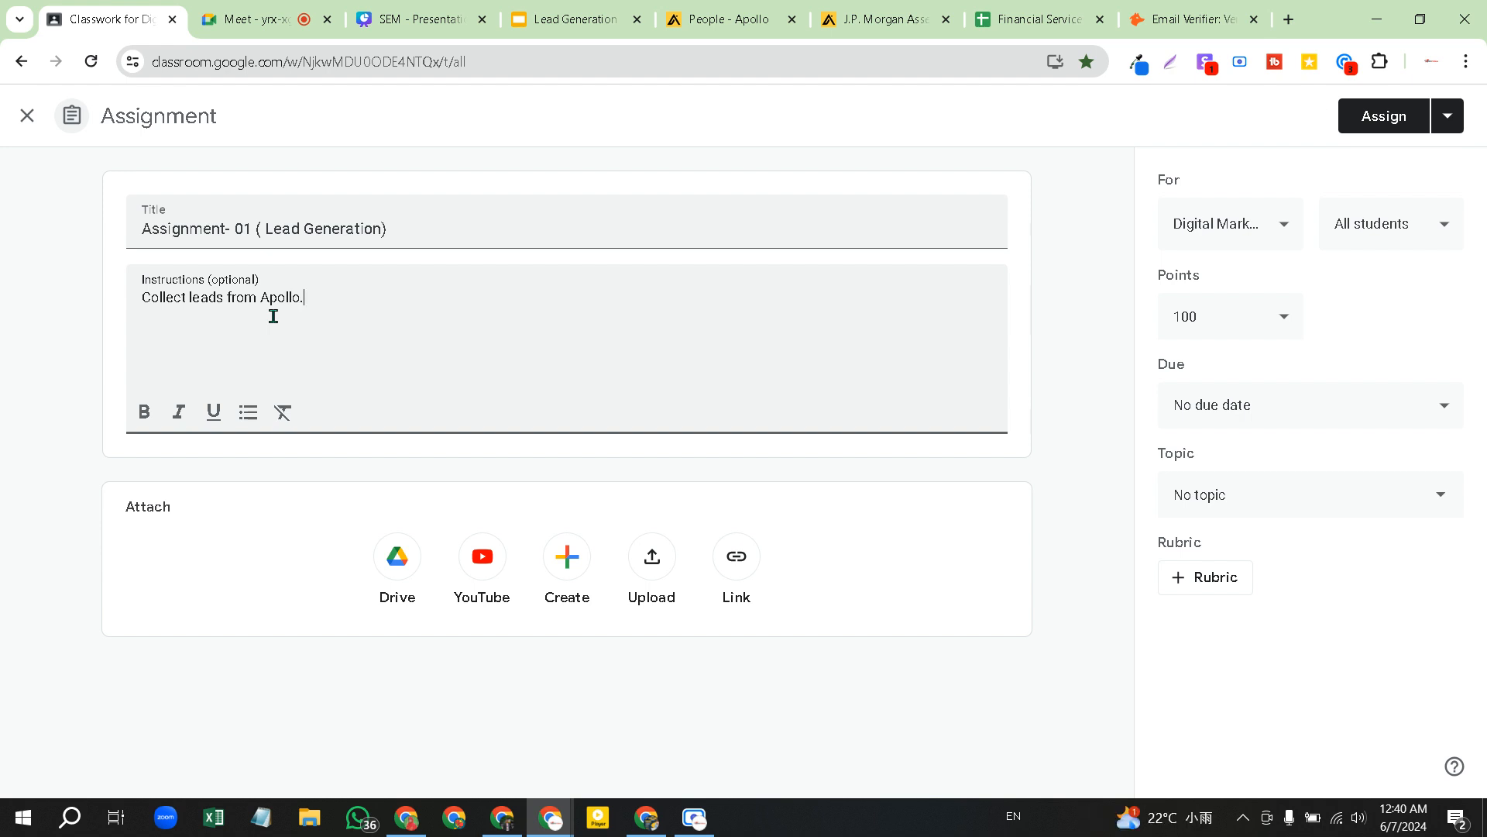
text(io)
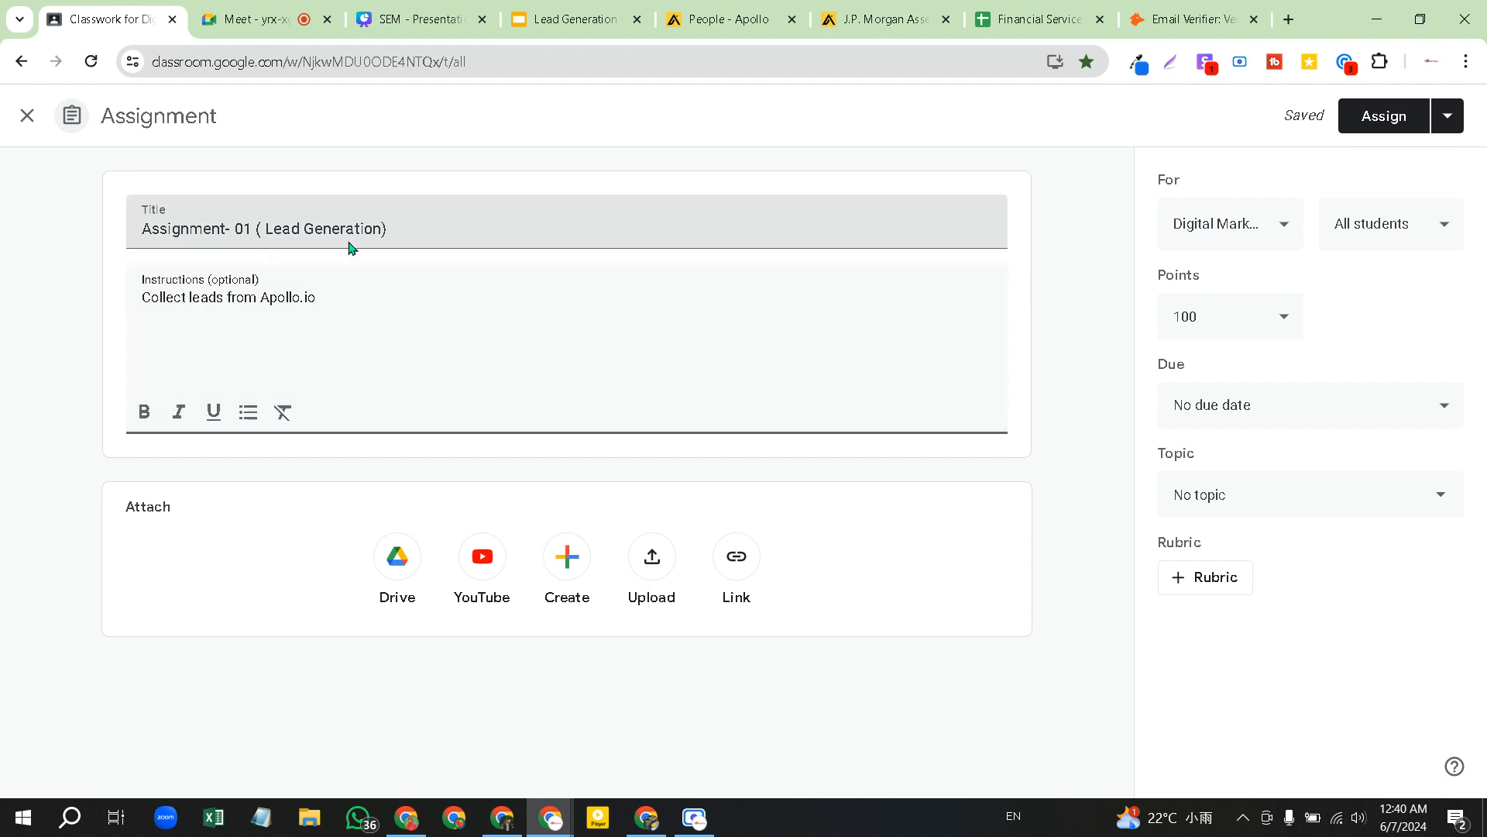
Review the Apollo people list, the J.P. Morgan Asset Management profile and slide 3 of the Lead Generation presentation
click(736, 20)
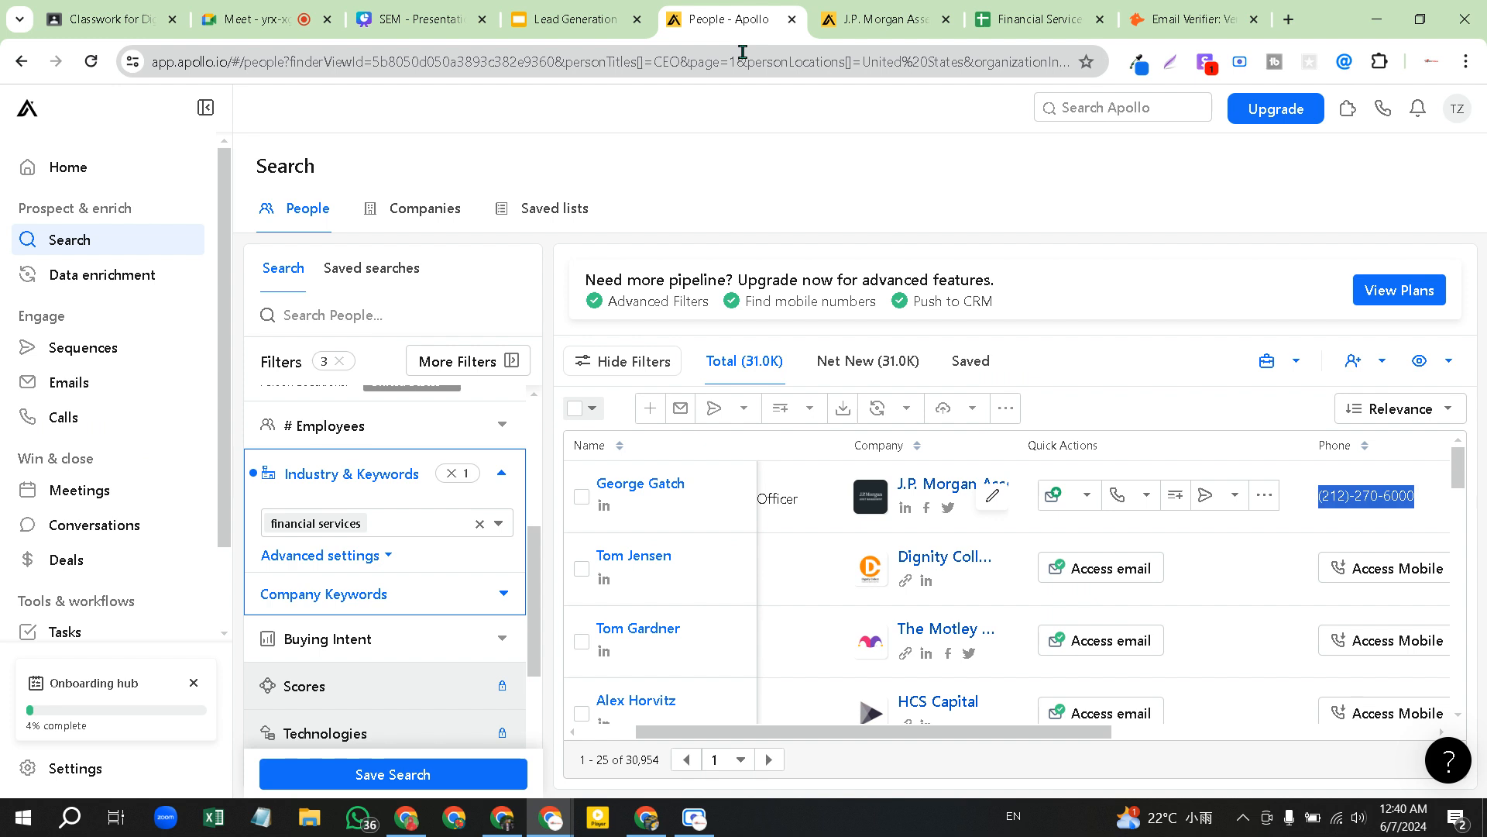
click(805, 12)
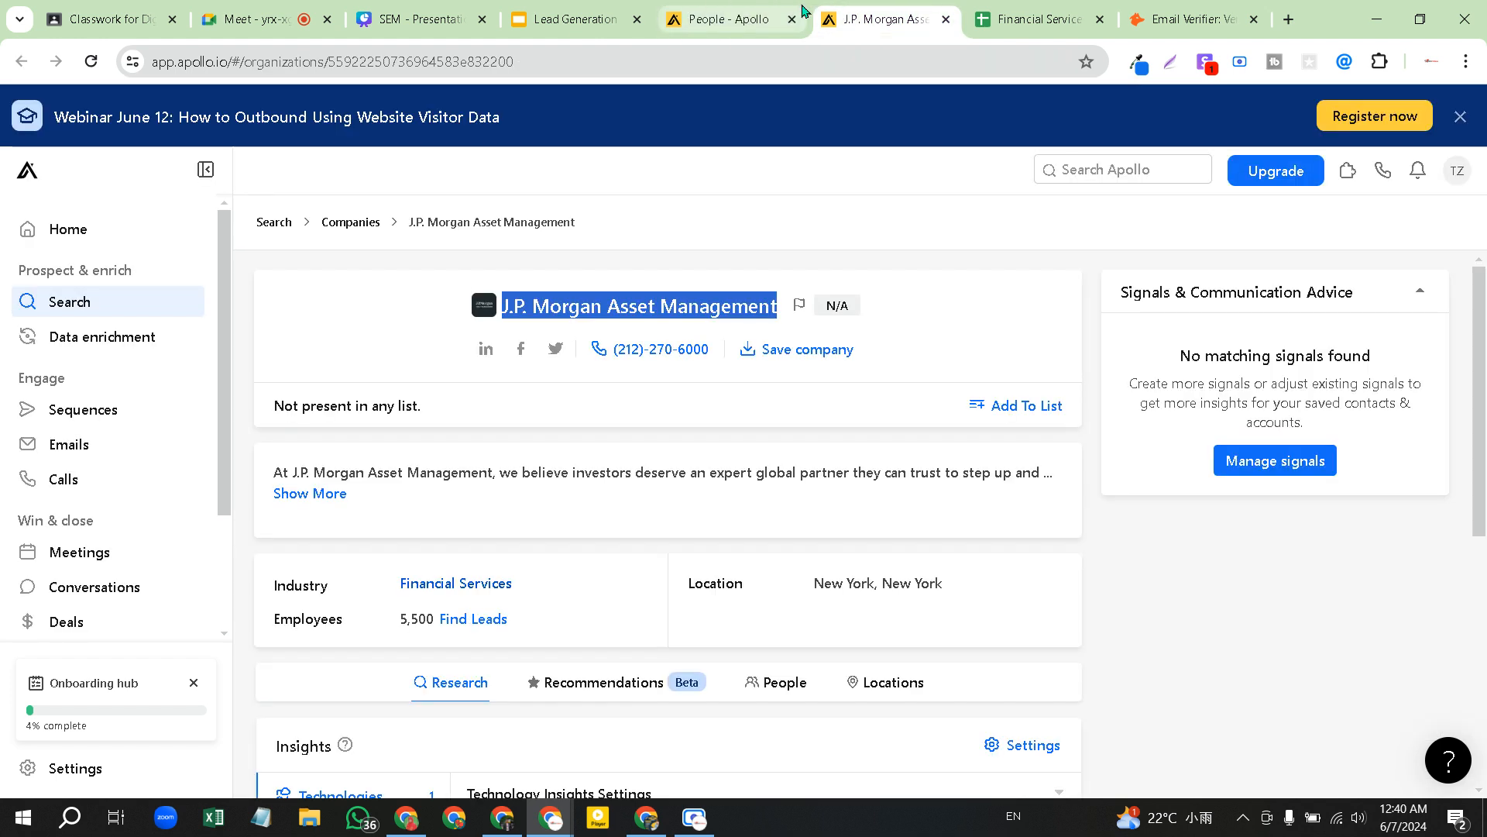
click(549, 13)
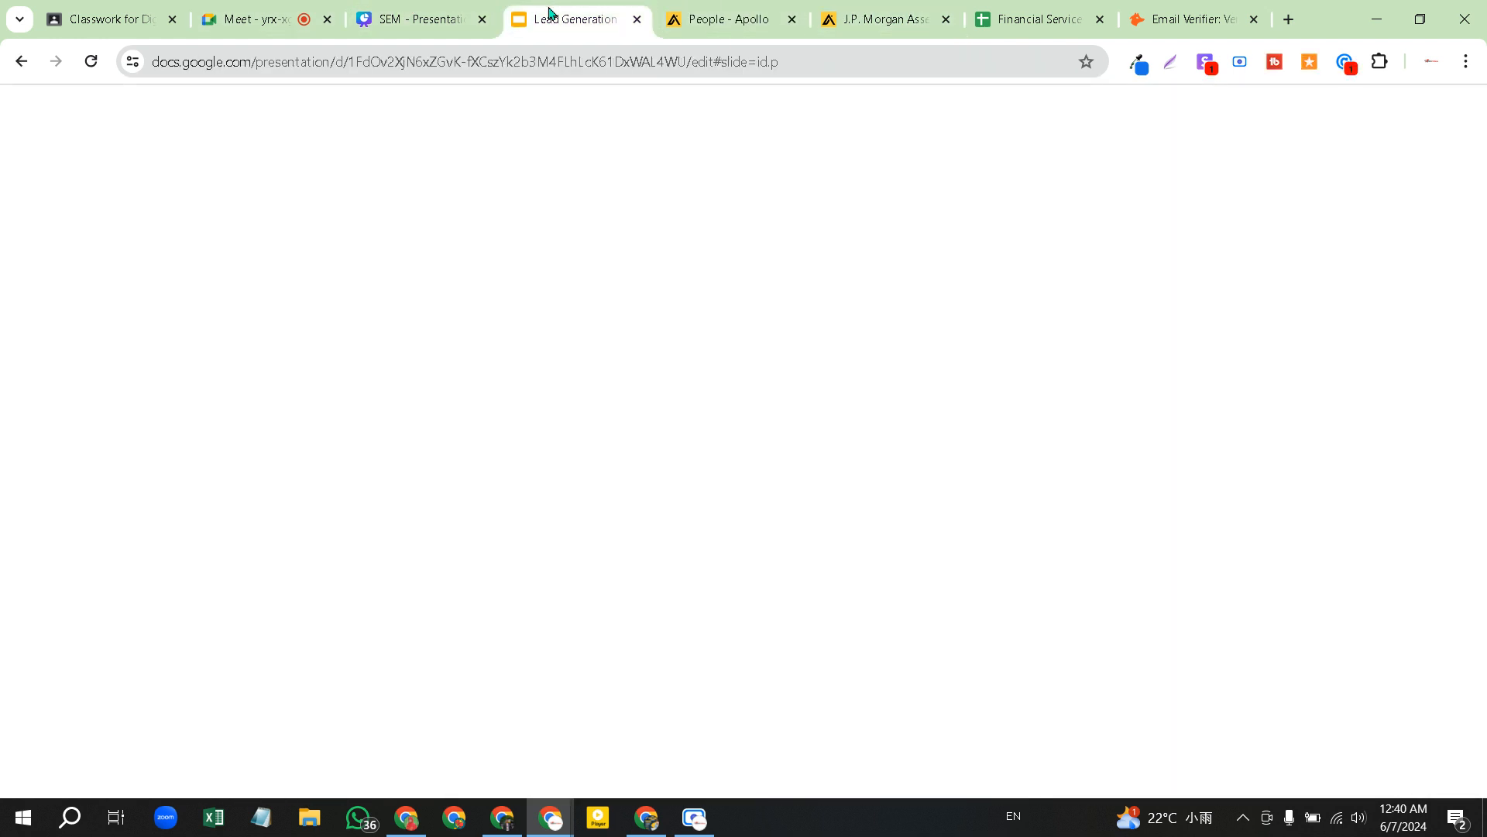
click(114, 465)
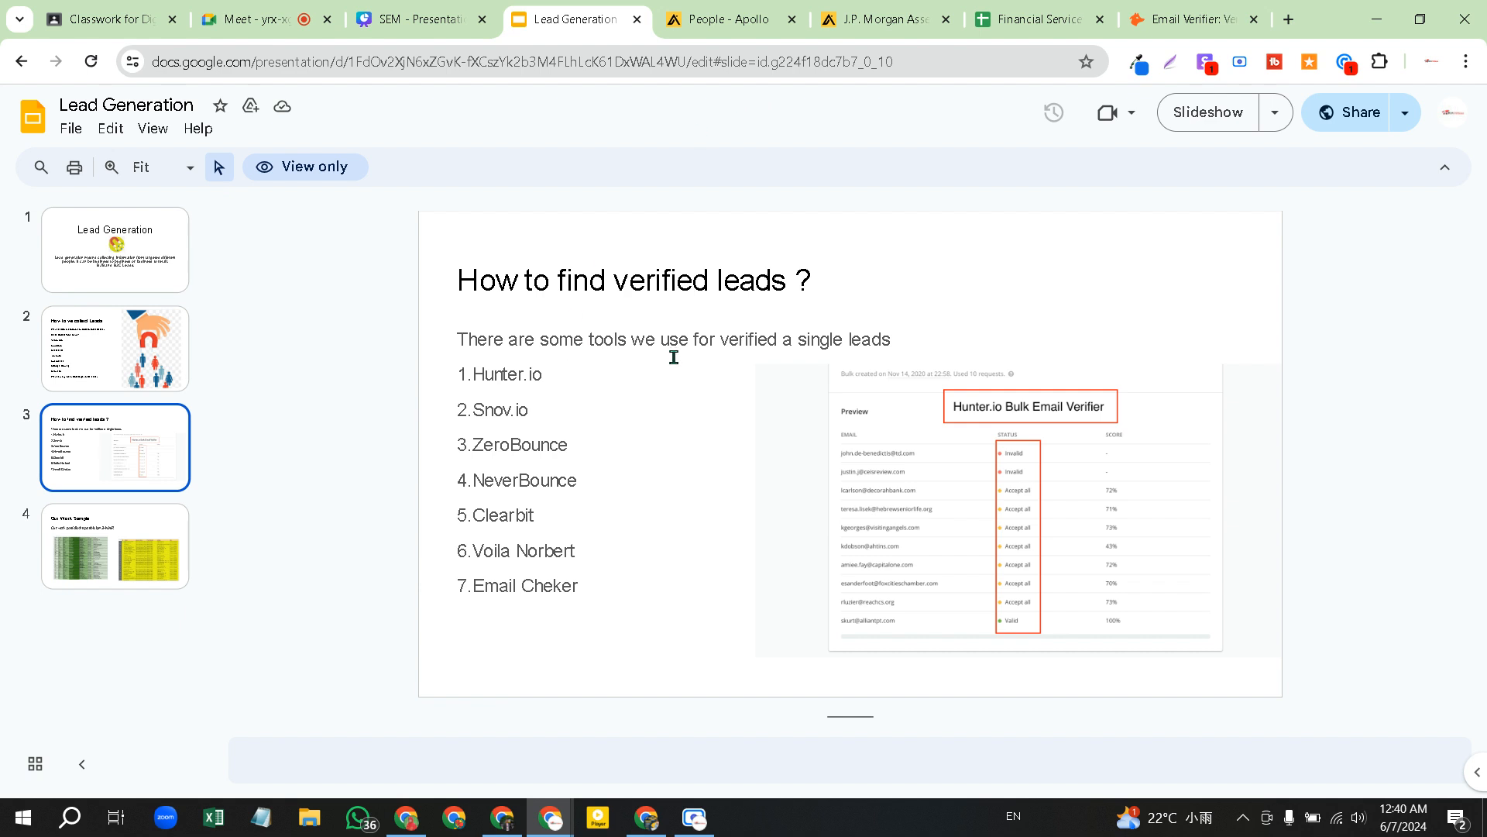
click(858, 17)
click(711, 12)
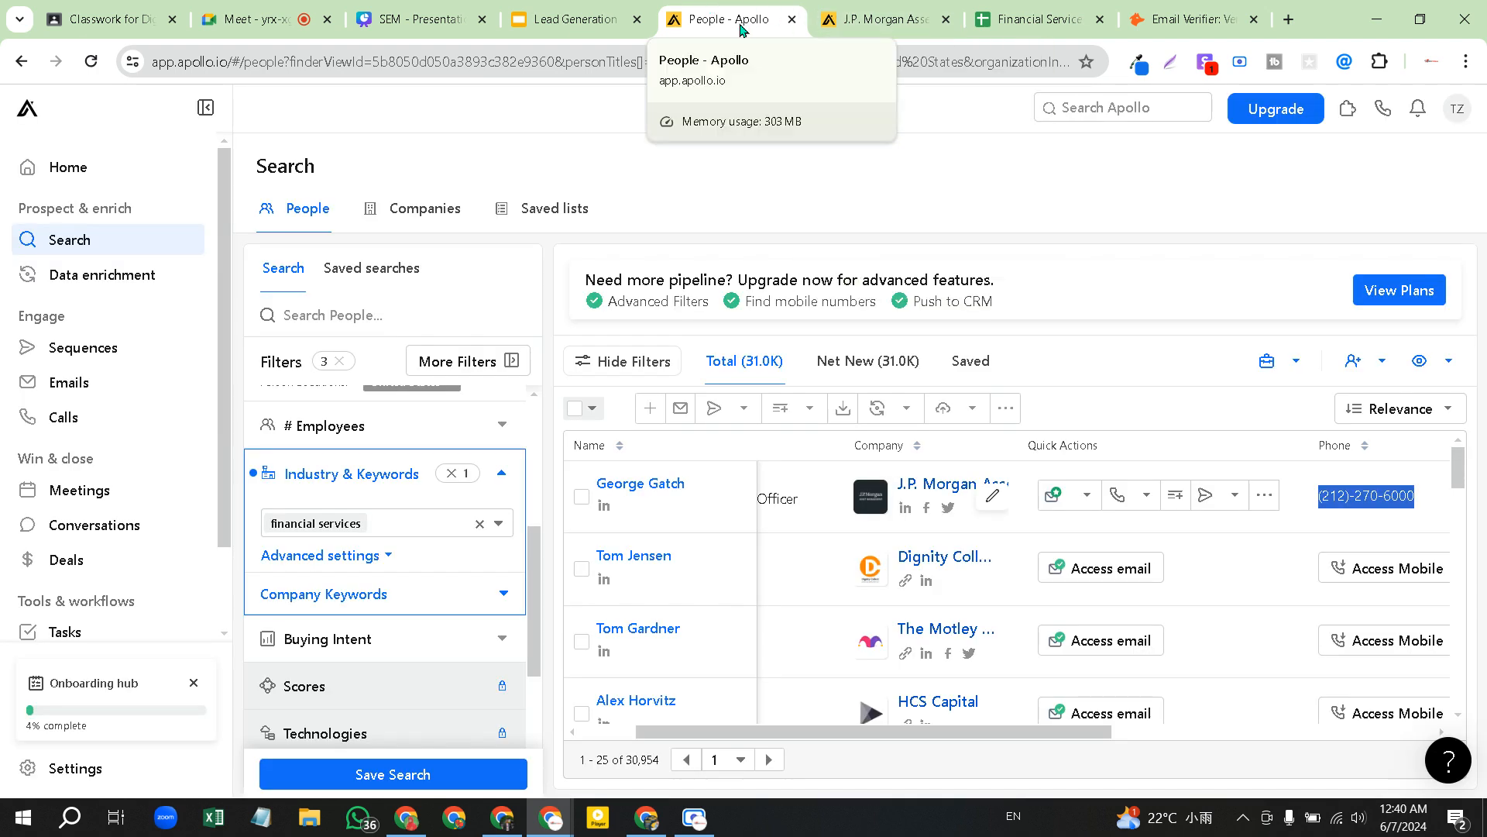
click(890, 20)
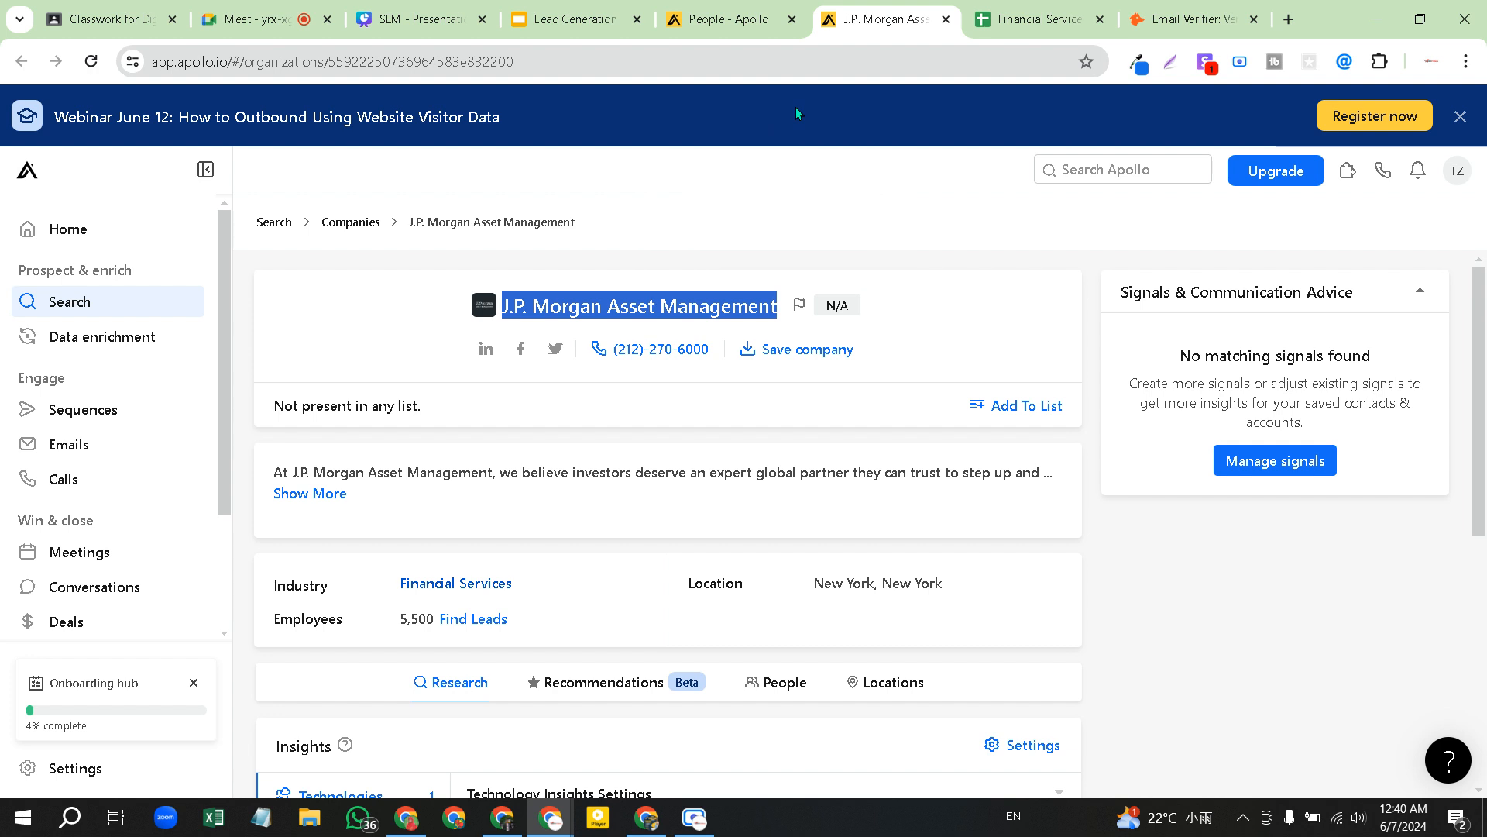
click(1460, 116)
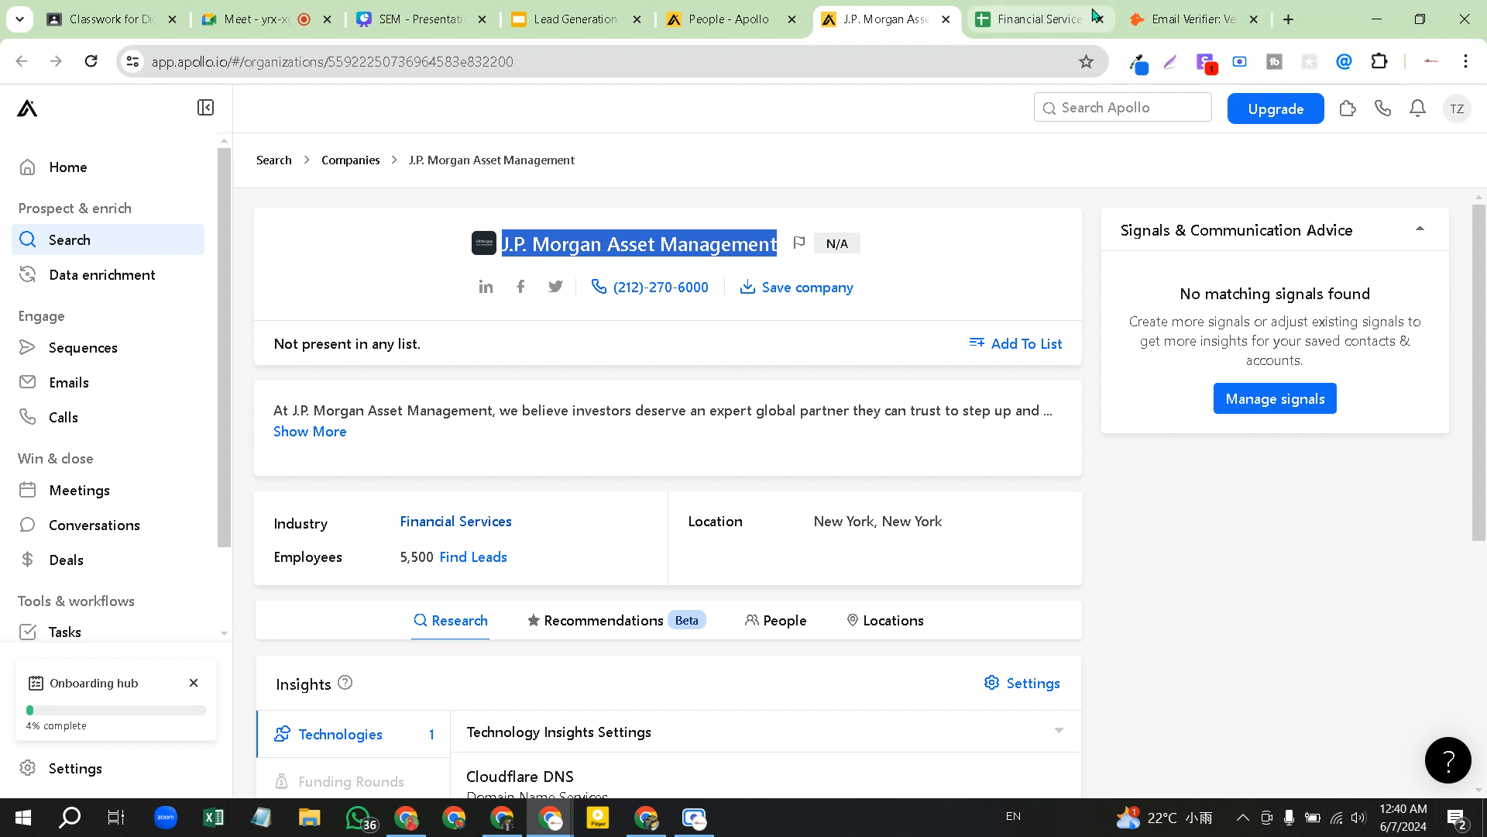
Add the line "Niche- Plumber" to the Classroom assignment's instructions below the Apollo.io line
click(91, 16)
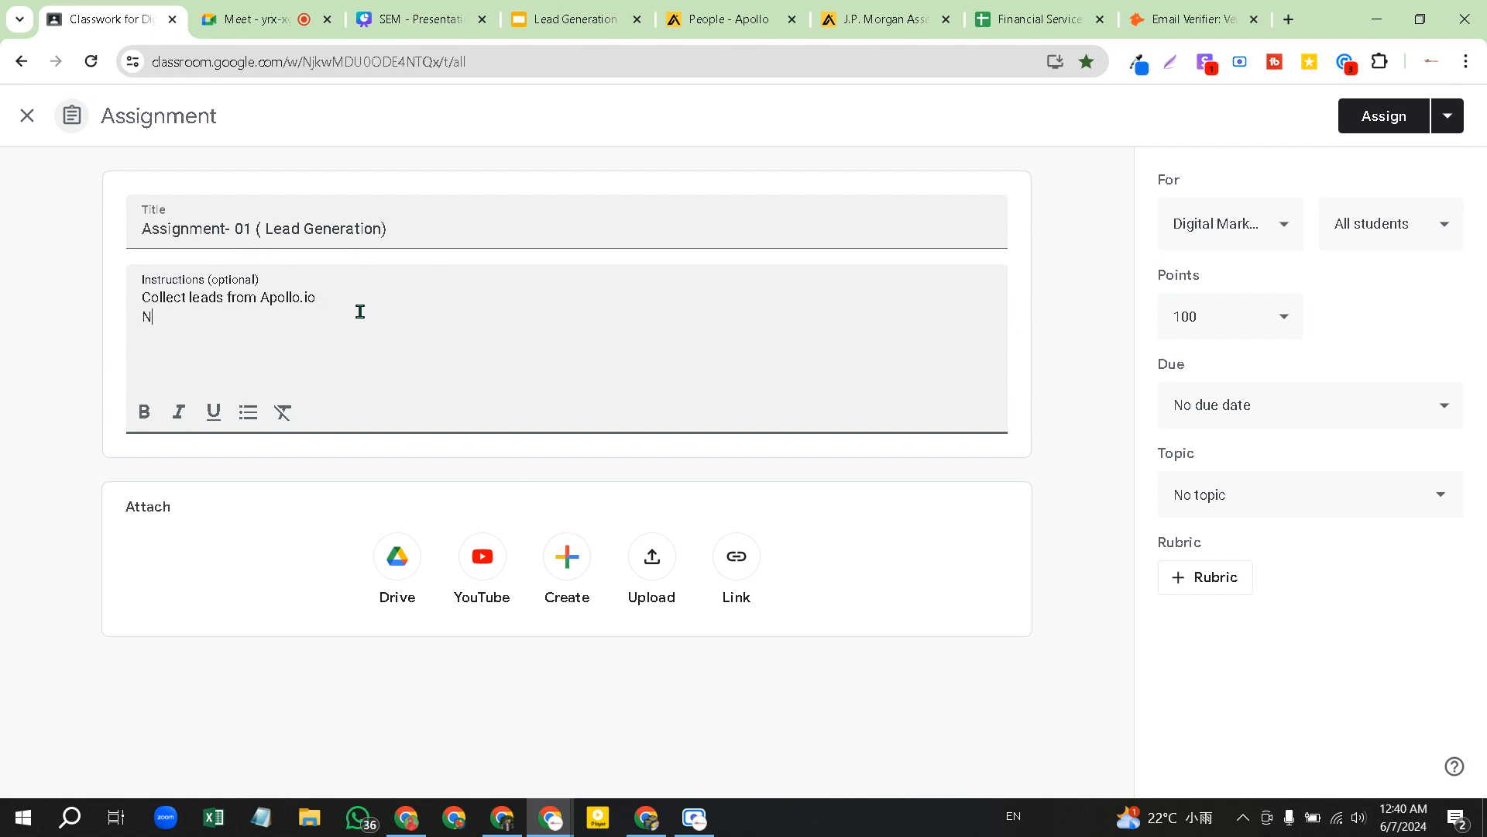
text(che)
text(- P)
text(lum)
text(ve)
text(b)
Add the instruction lines "Decision Maker- Ceo Or Founder" and "Location- United Kingdom" to the assignment
text(cision Maker-)
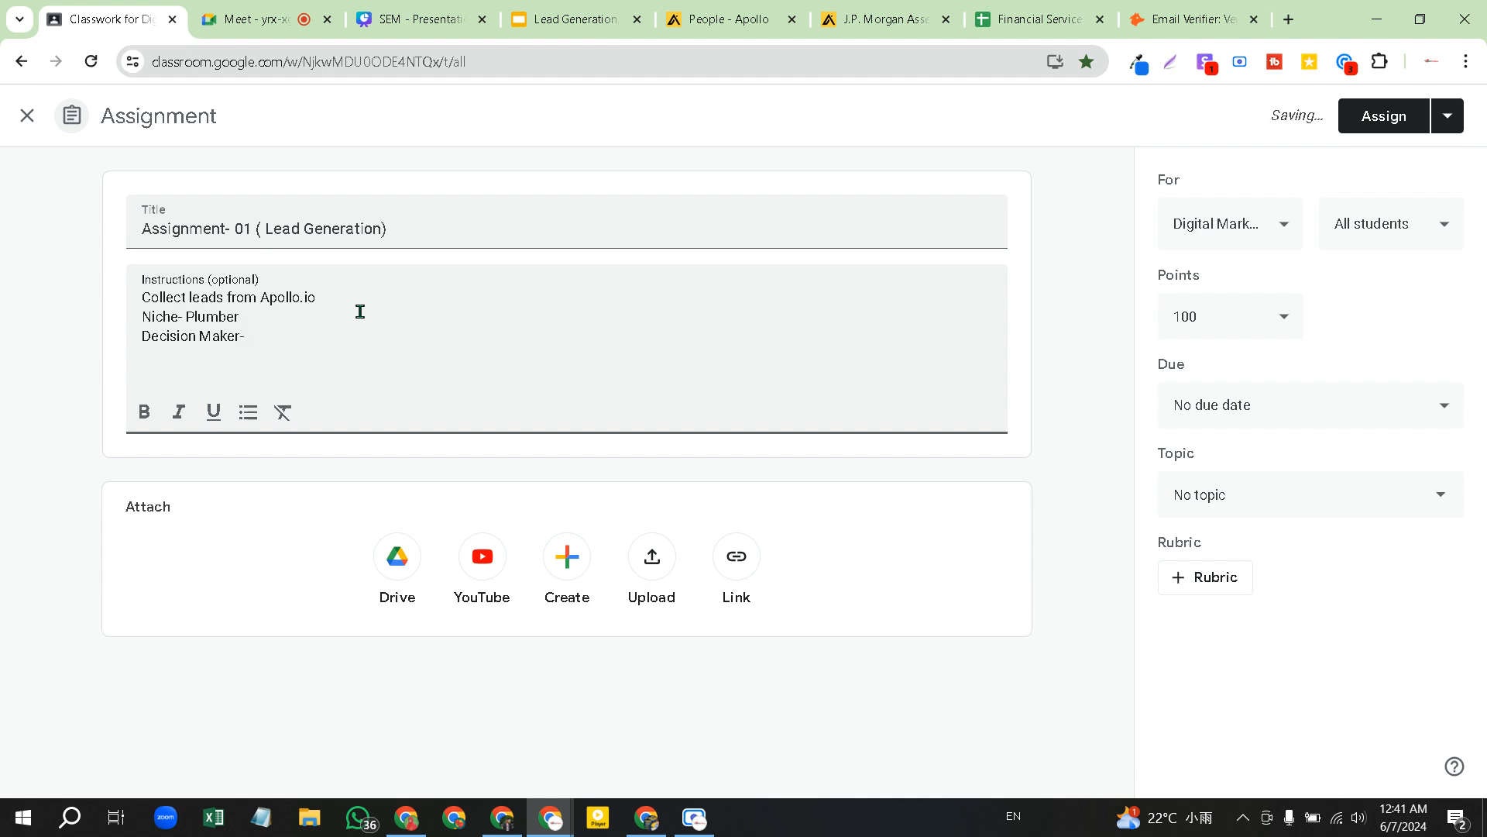
text(Ceo)
text(Or Founder)
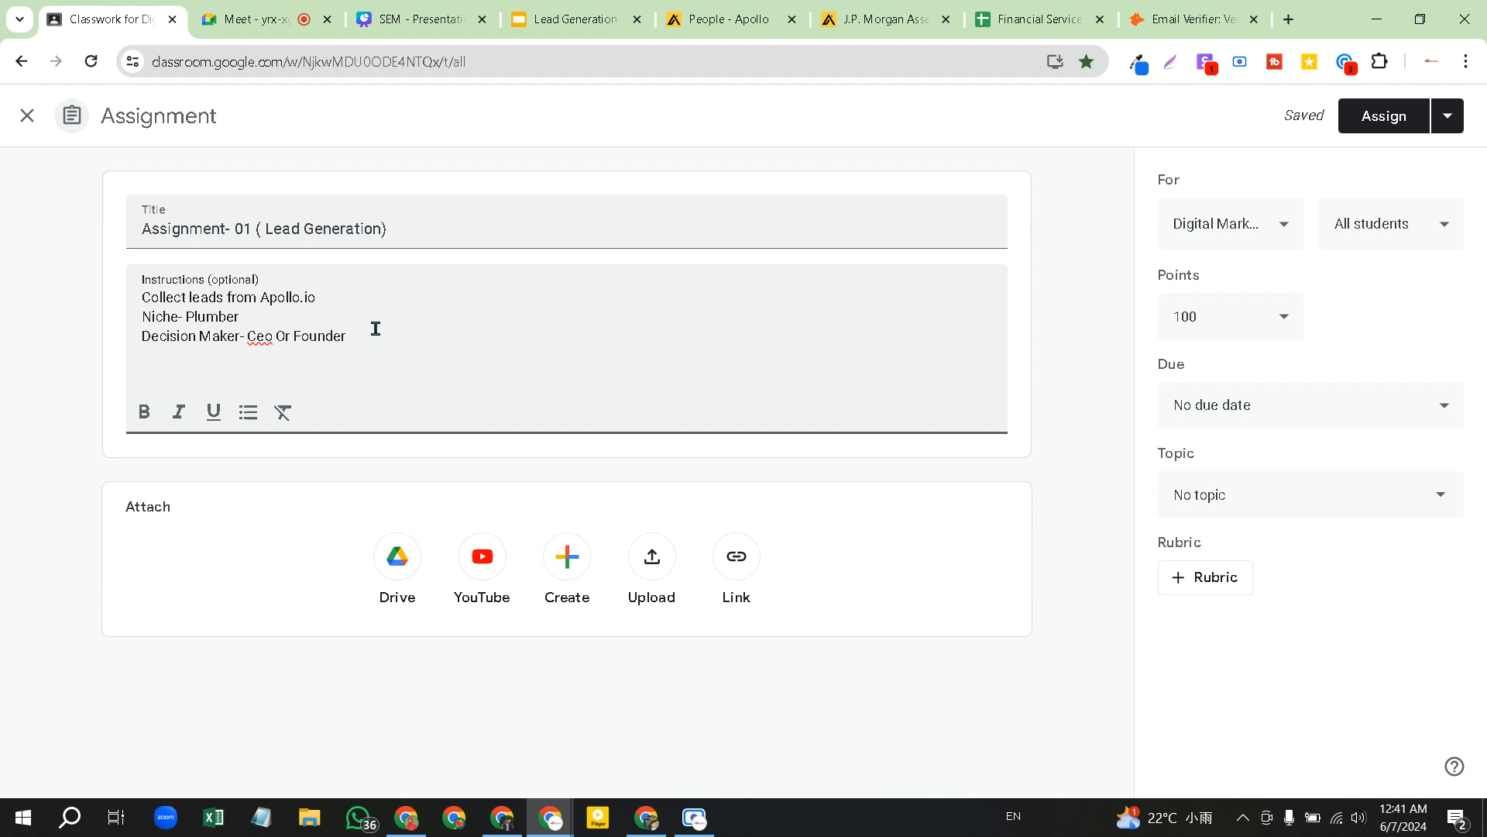
text(Location- United)
text(Kingdom)
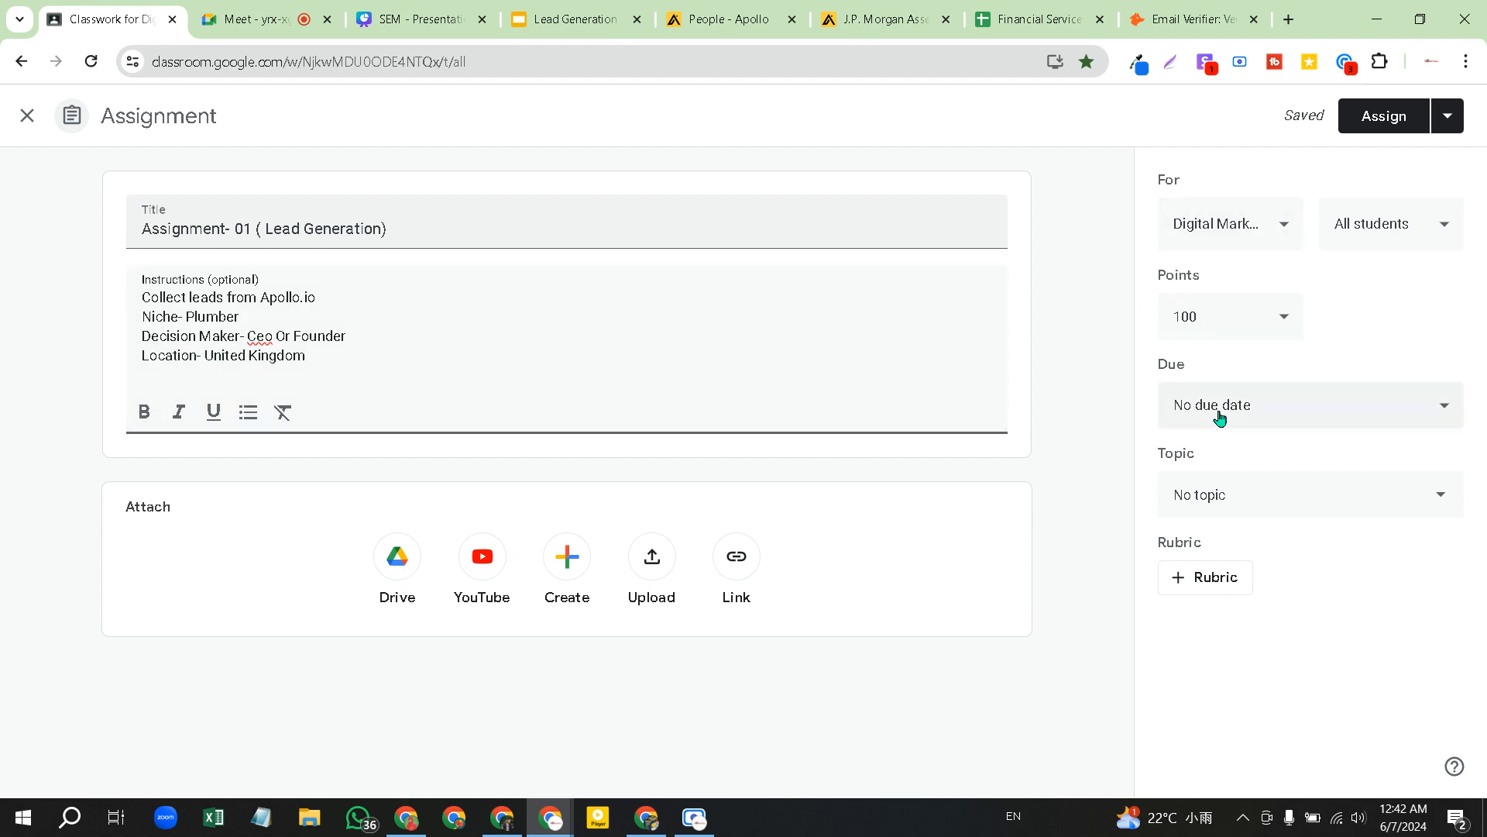
Create a new topic named "Lead Generation - First Part" for the assignment
click(1224, 508)
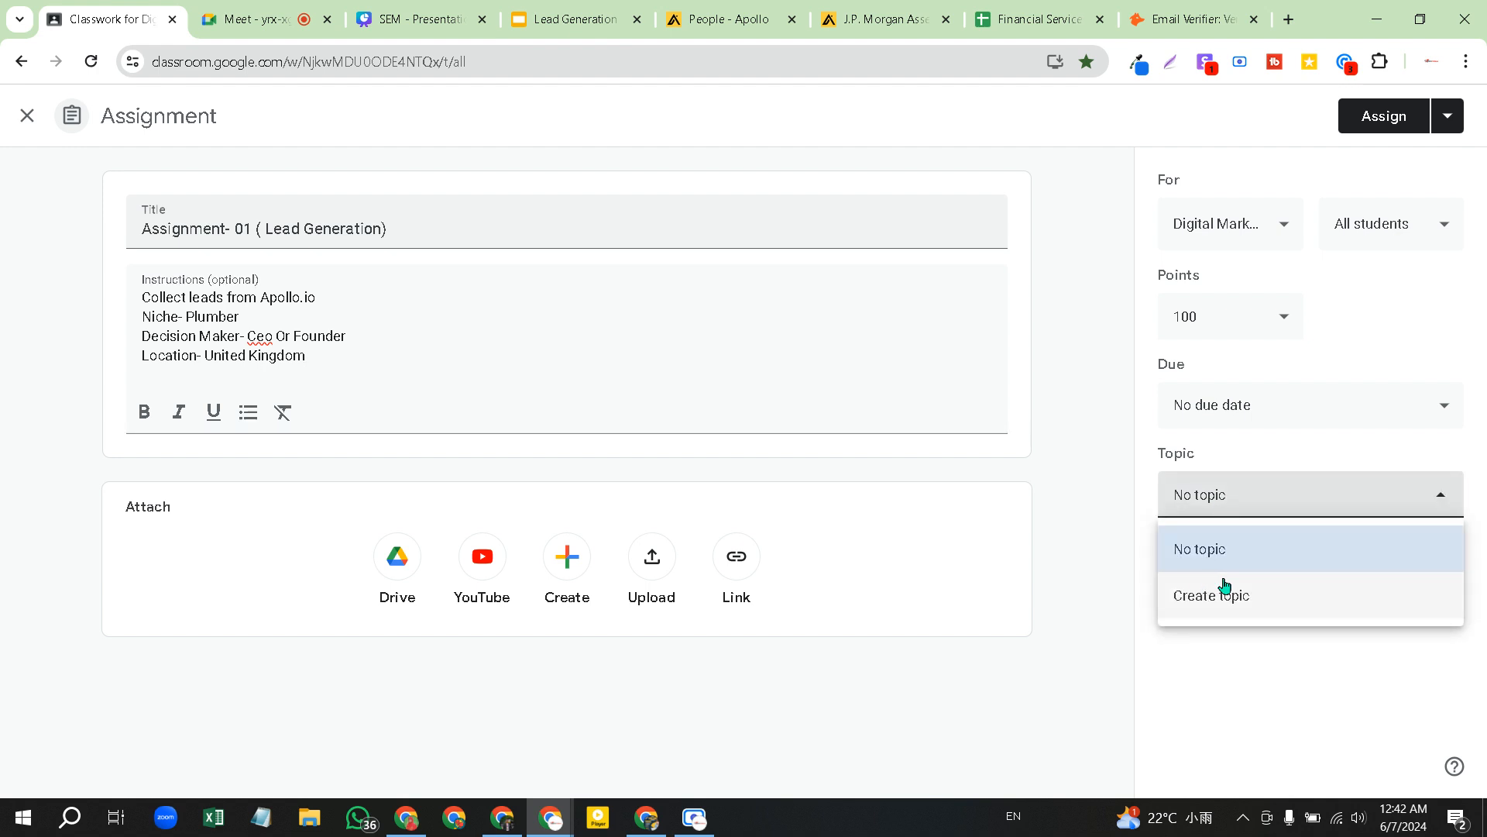
click(1228, 596)
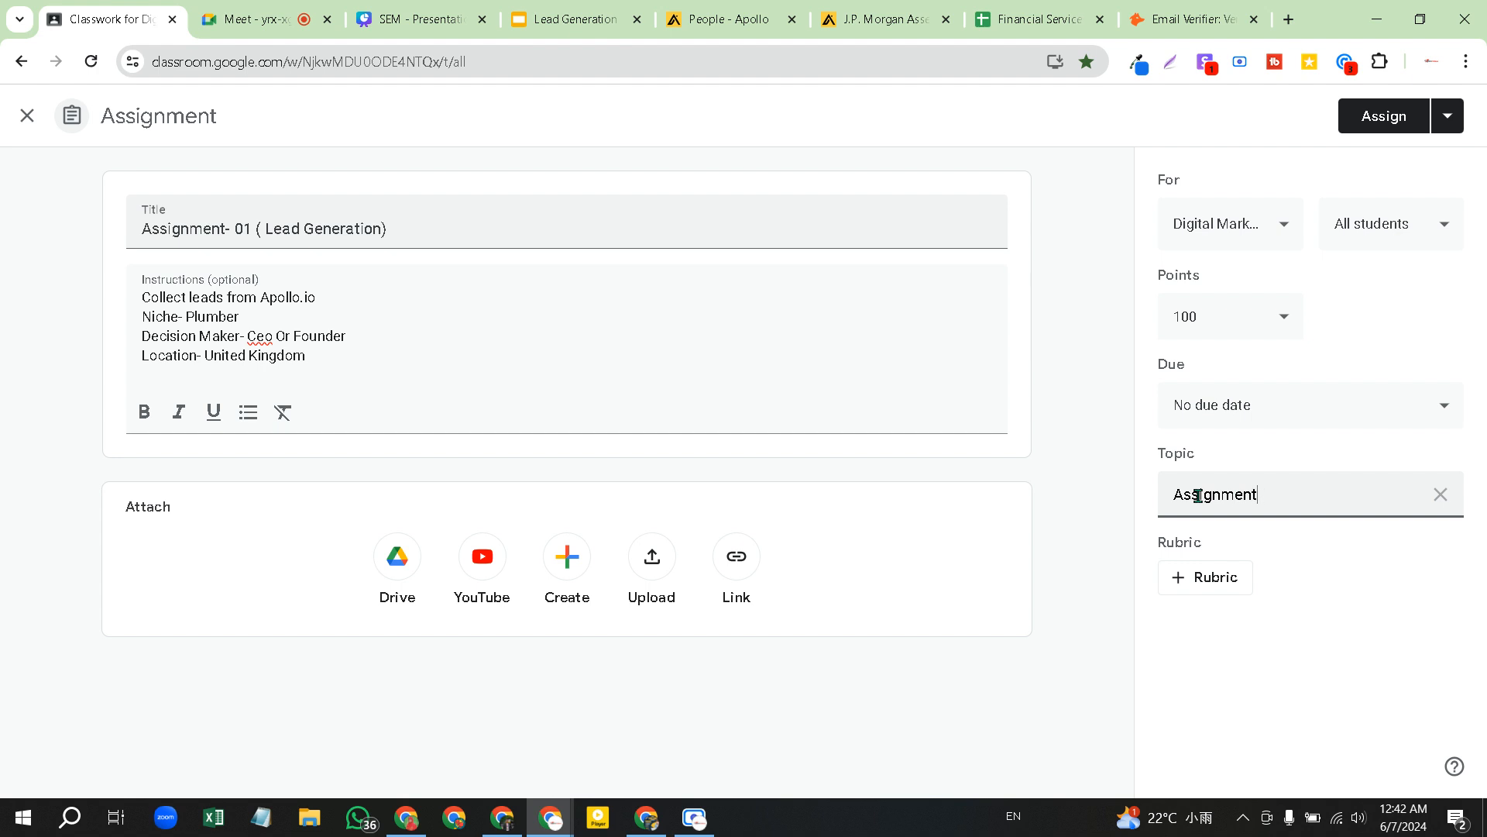
key(BackSpace)
key(BackSpace)
key(BackSpace)
key(BackSpace)
key(BackSpace)
key(BackSpace)
key(BackSpace)
key(BackSpace)
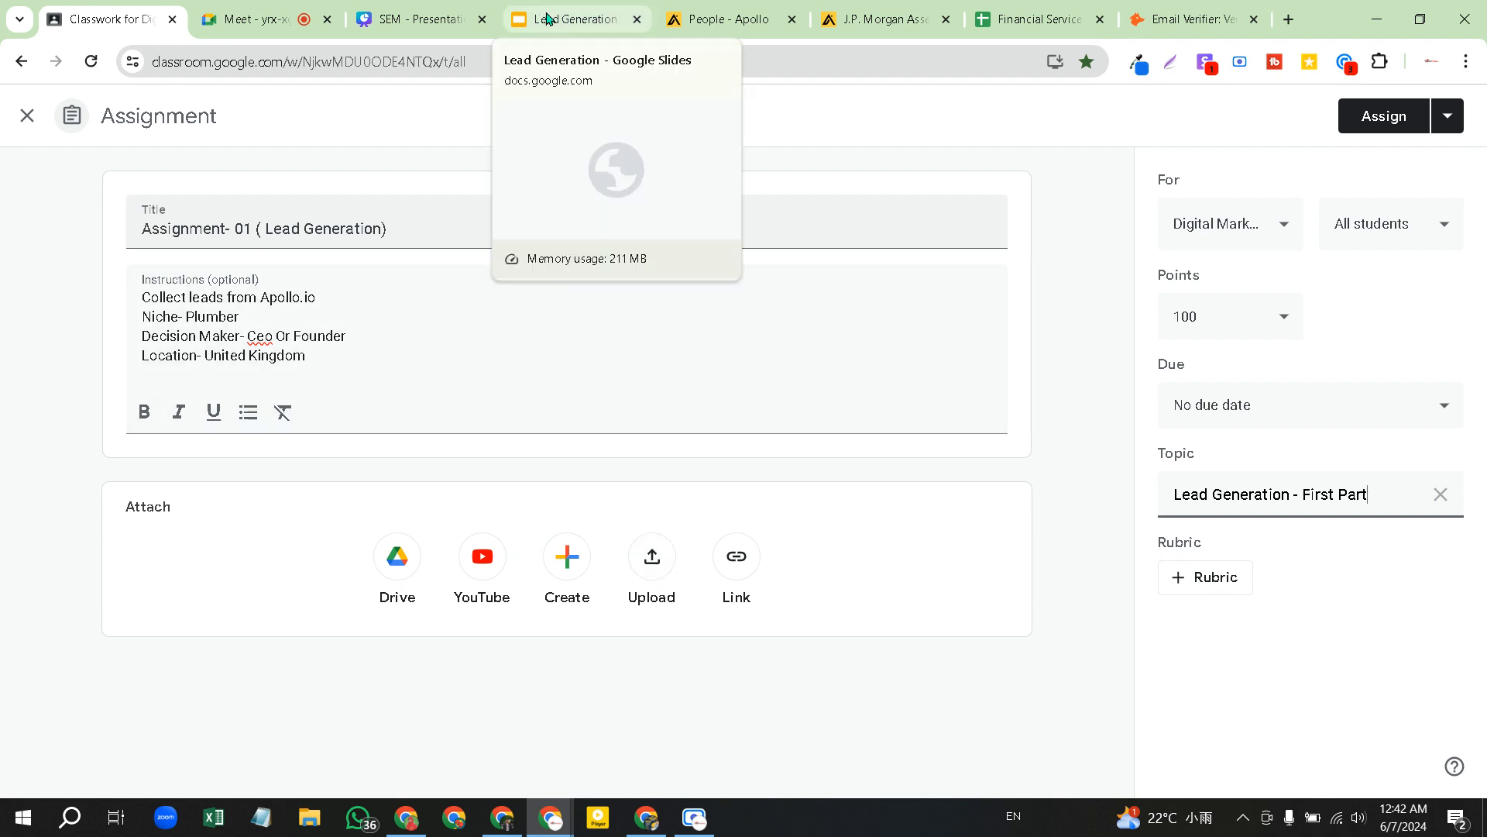
Download the Lead Generation presentation from Google Slides as a PDF document
click(545, 16)
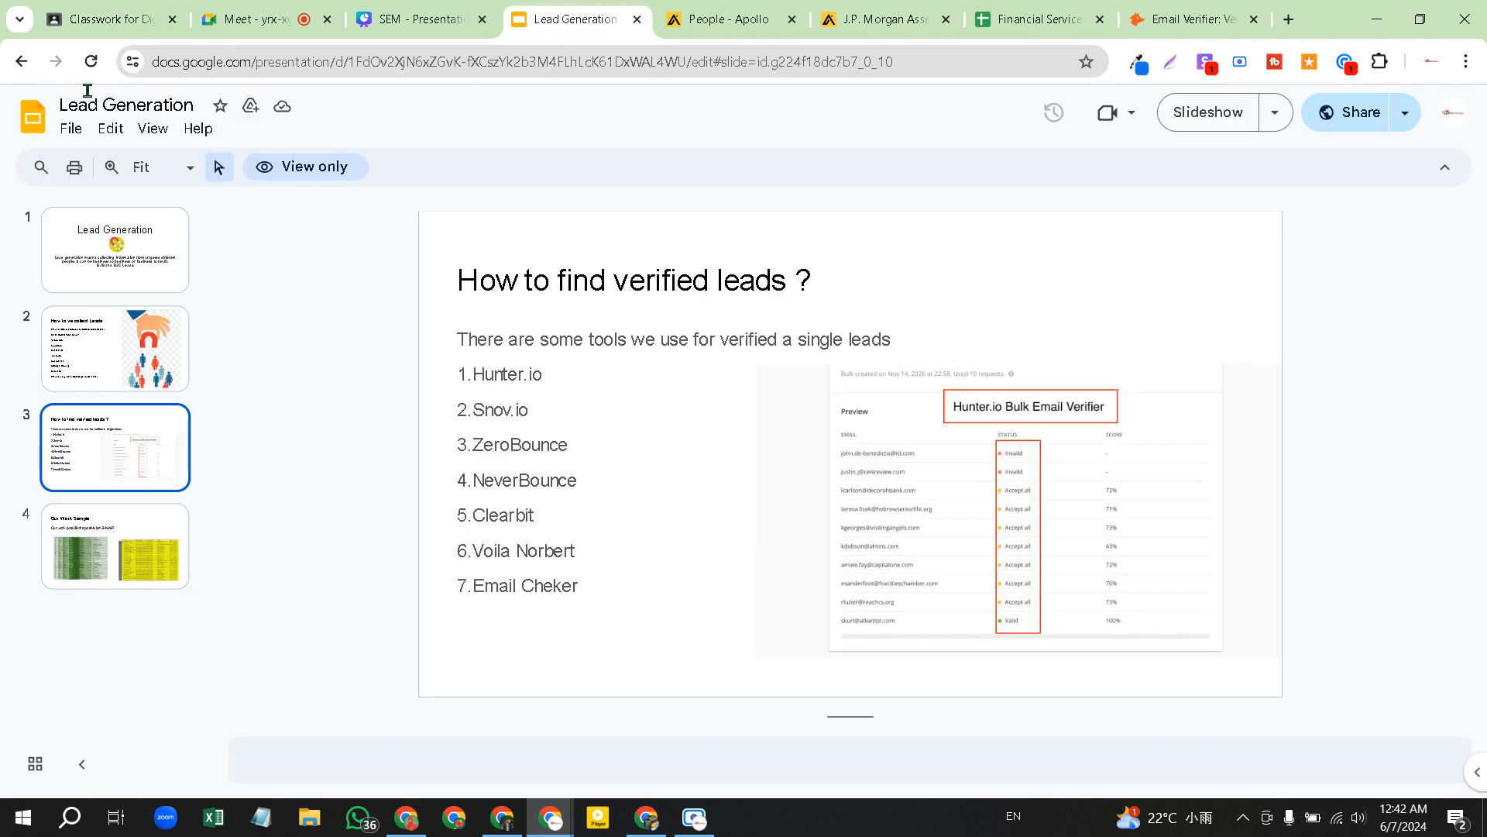
click(72, 130)
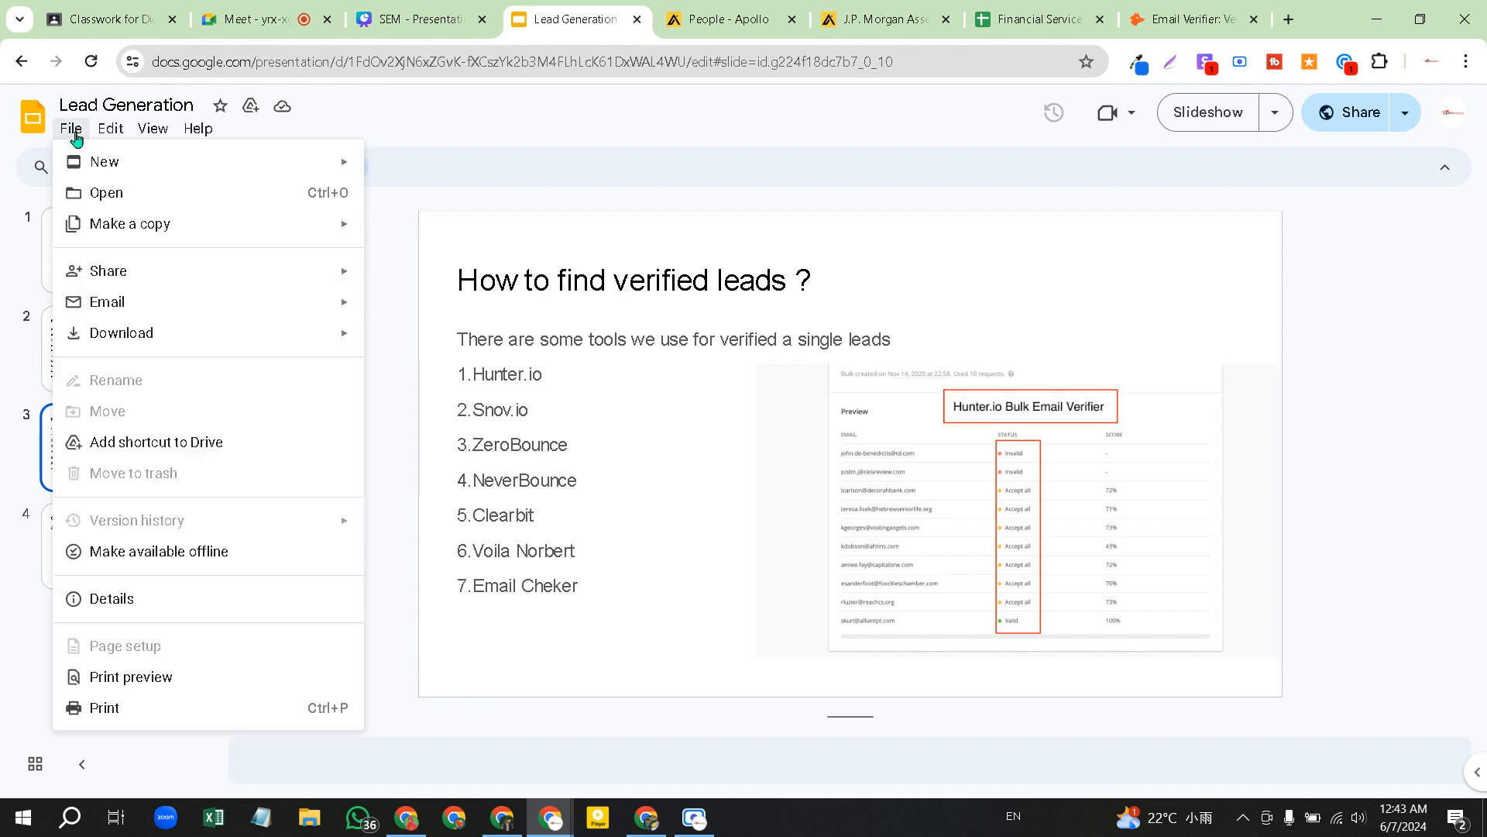
mouse_move(142, 332)
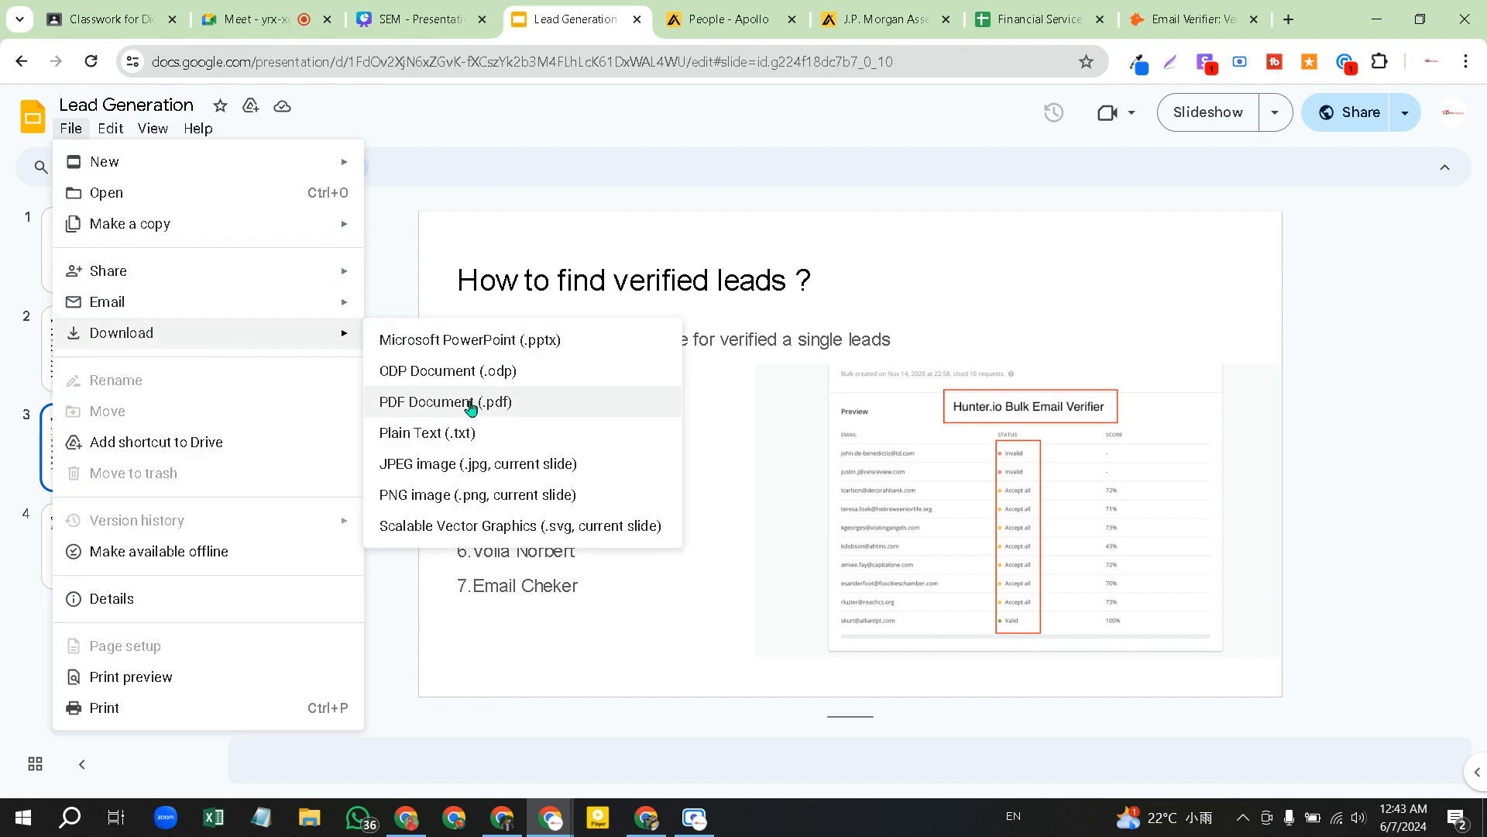
click(470, 403)
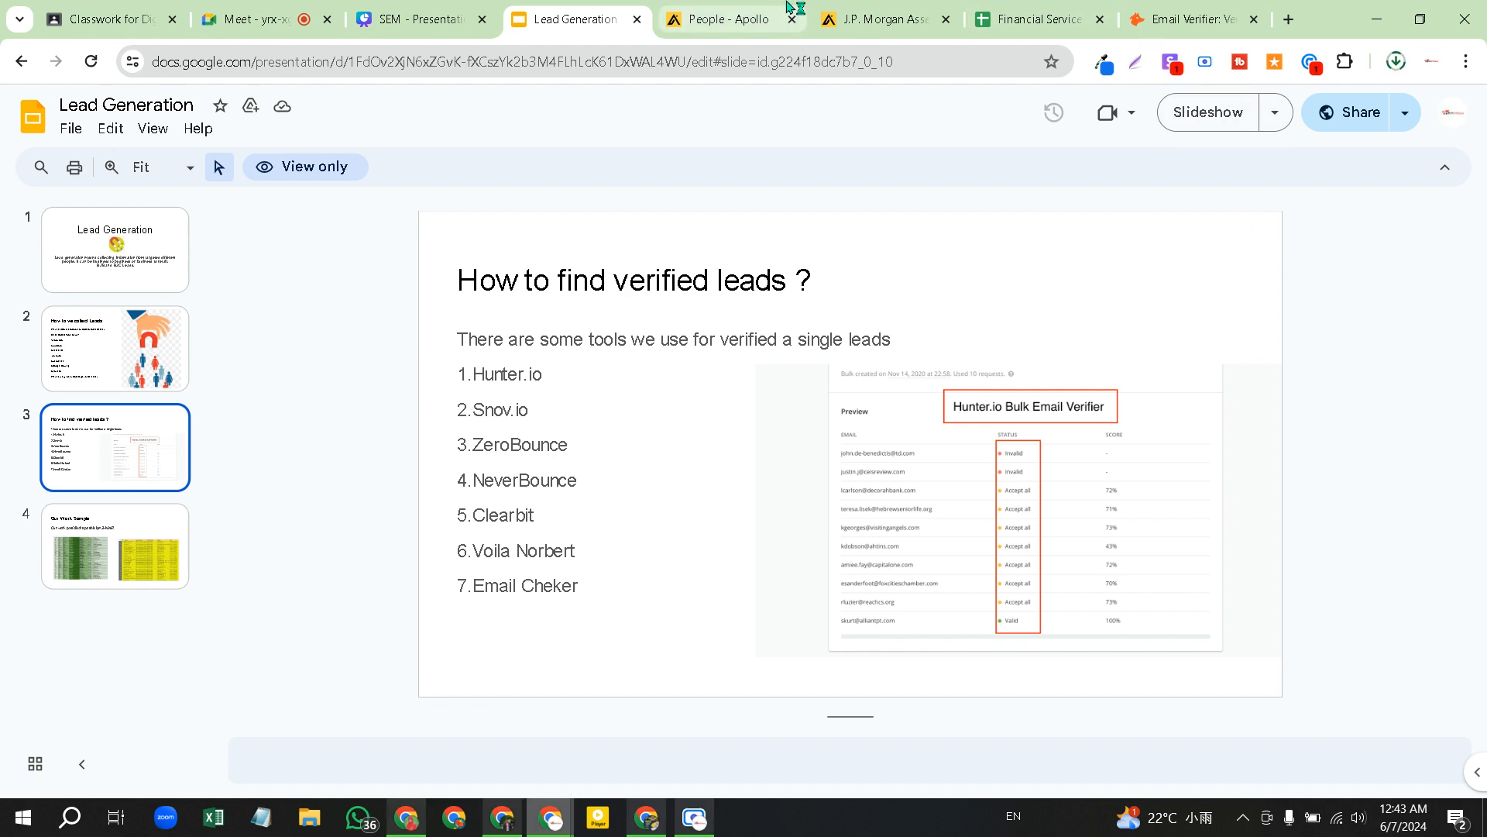
Switch to Google Classroom and attach the downloaded Lead Generation.pdf to the assignment as a file students can view
click(133, 19)
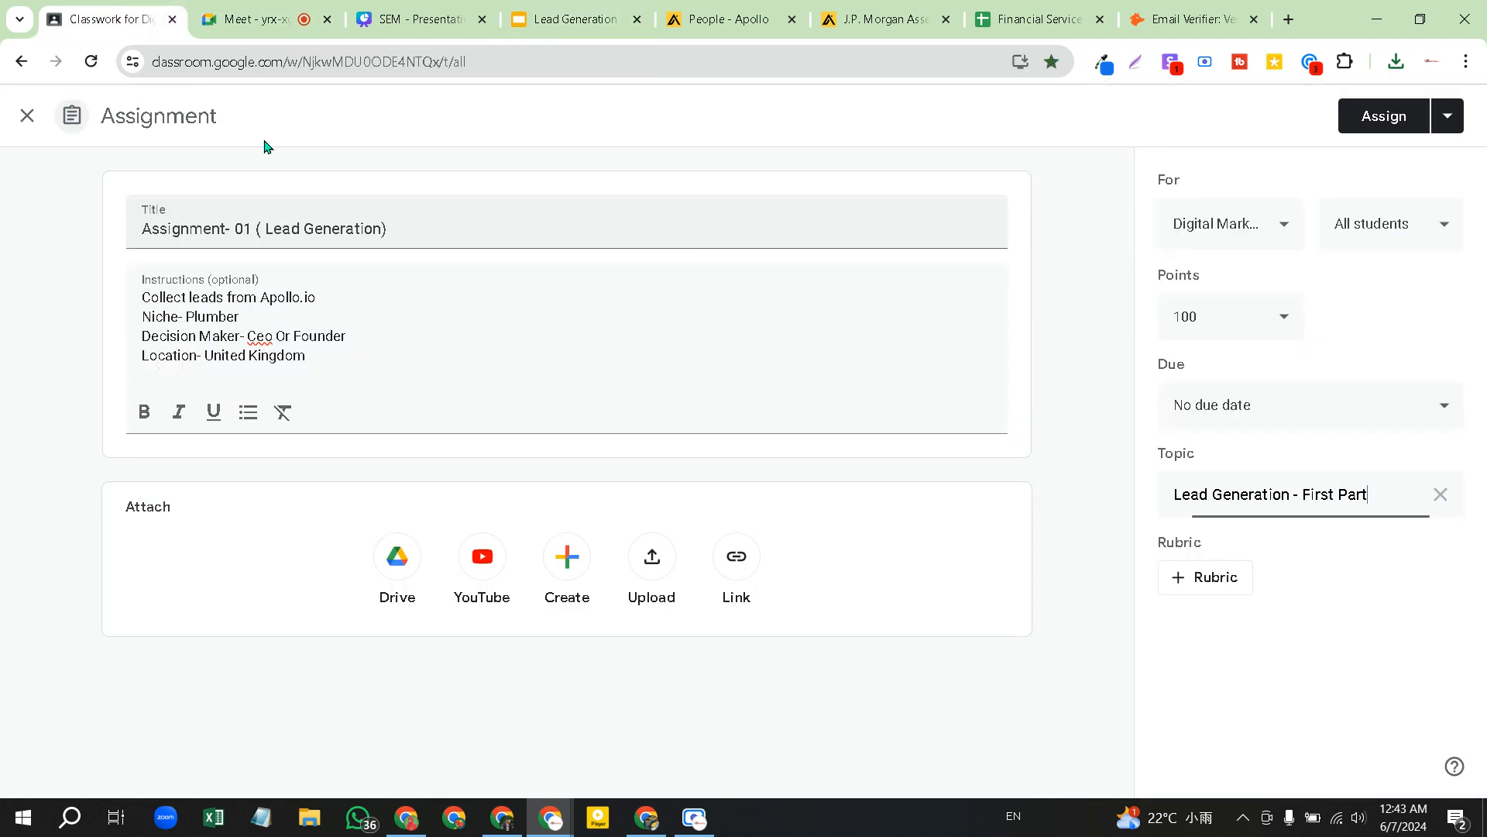
click(651, 561)
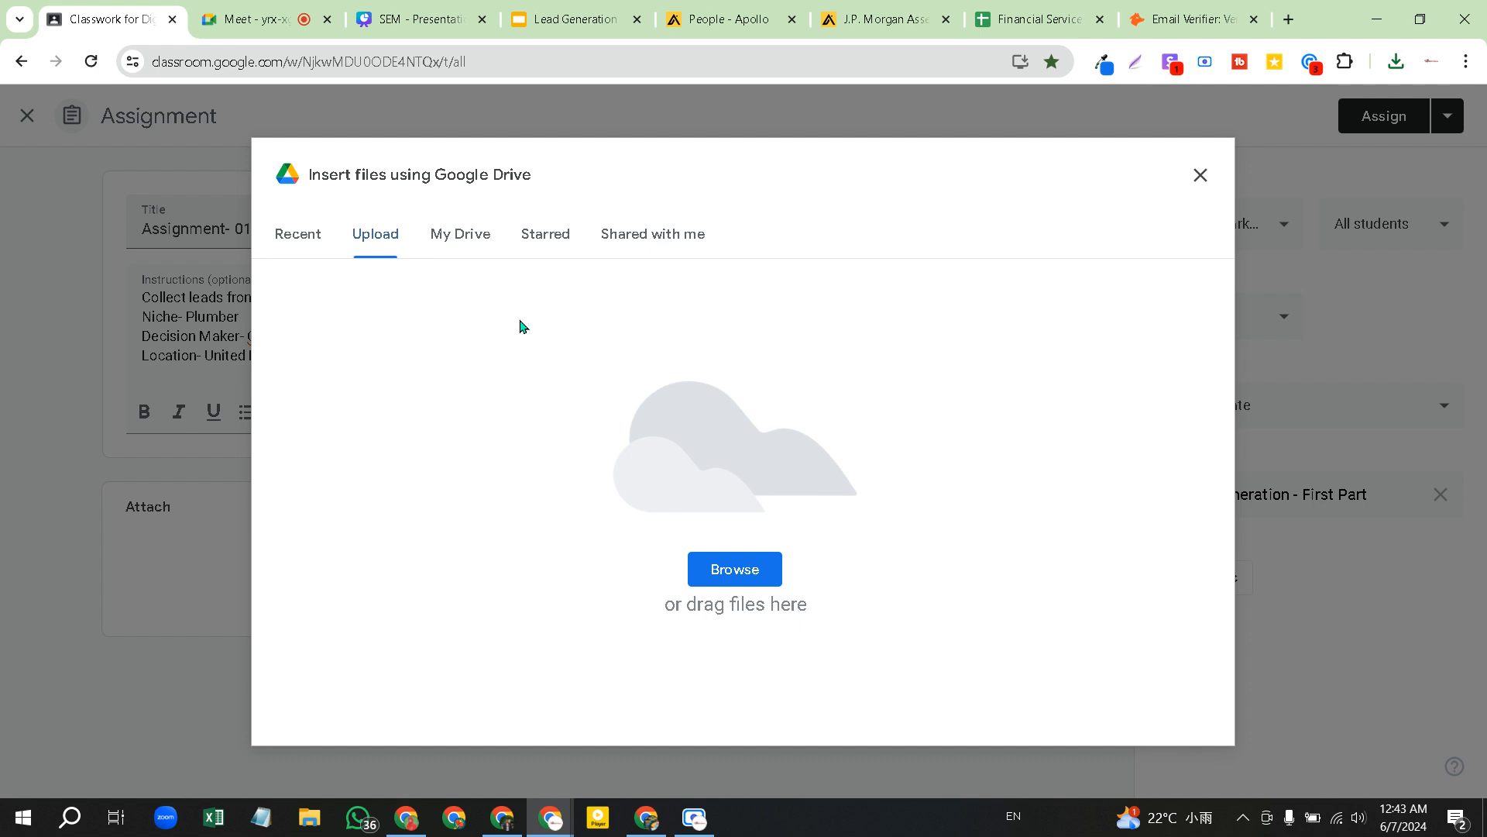
click(1395, 63)
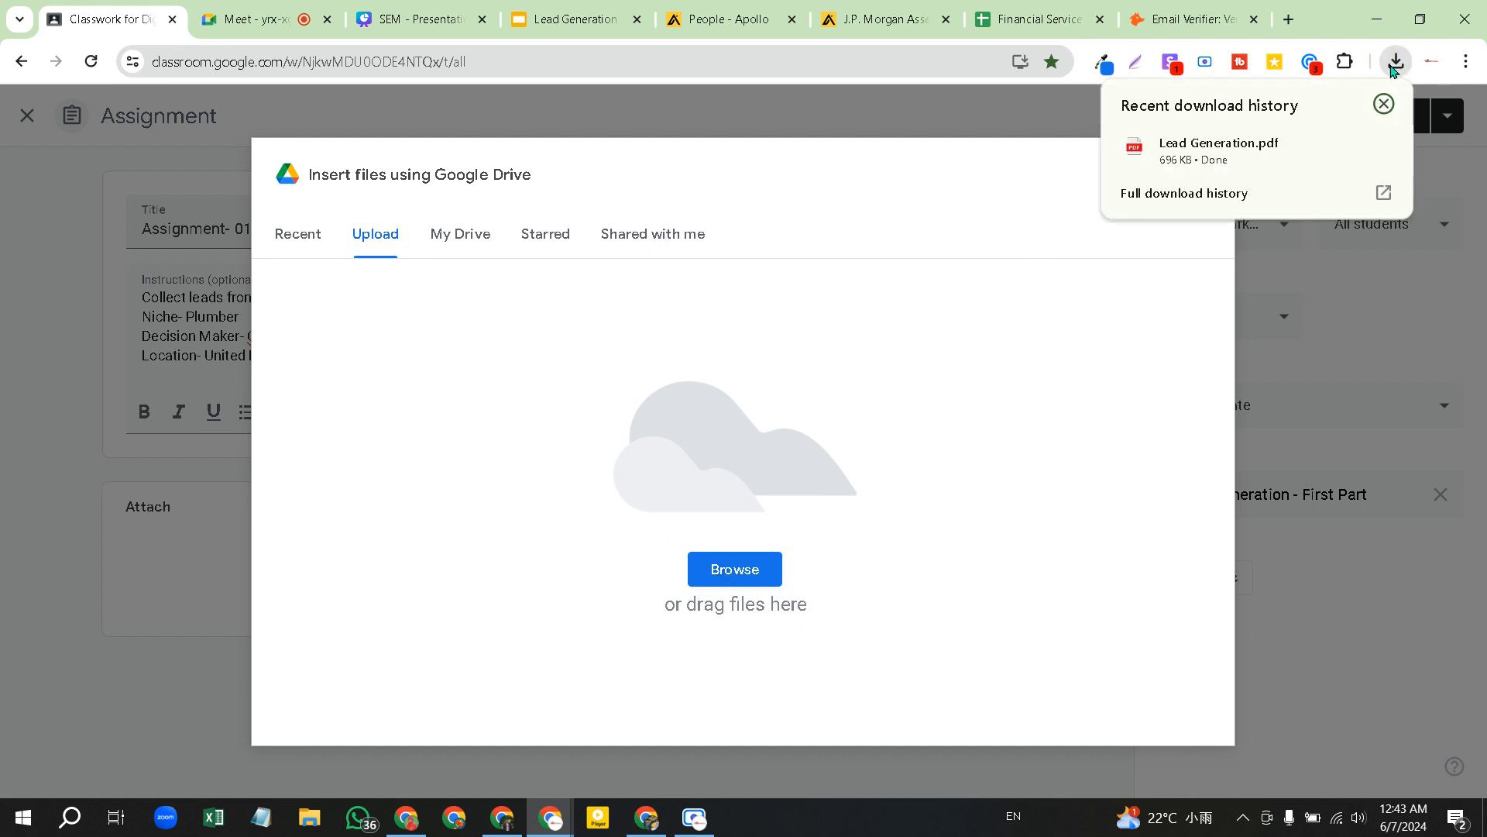
drag(1218, 144, 722, 366)
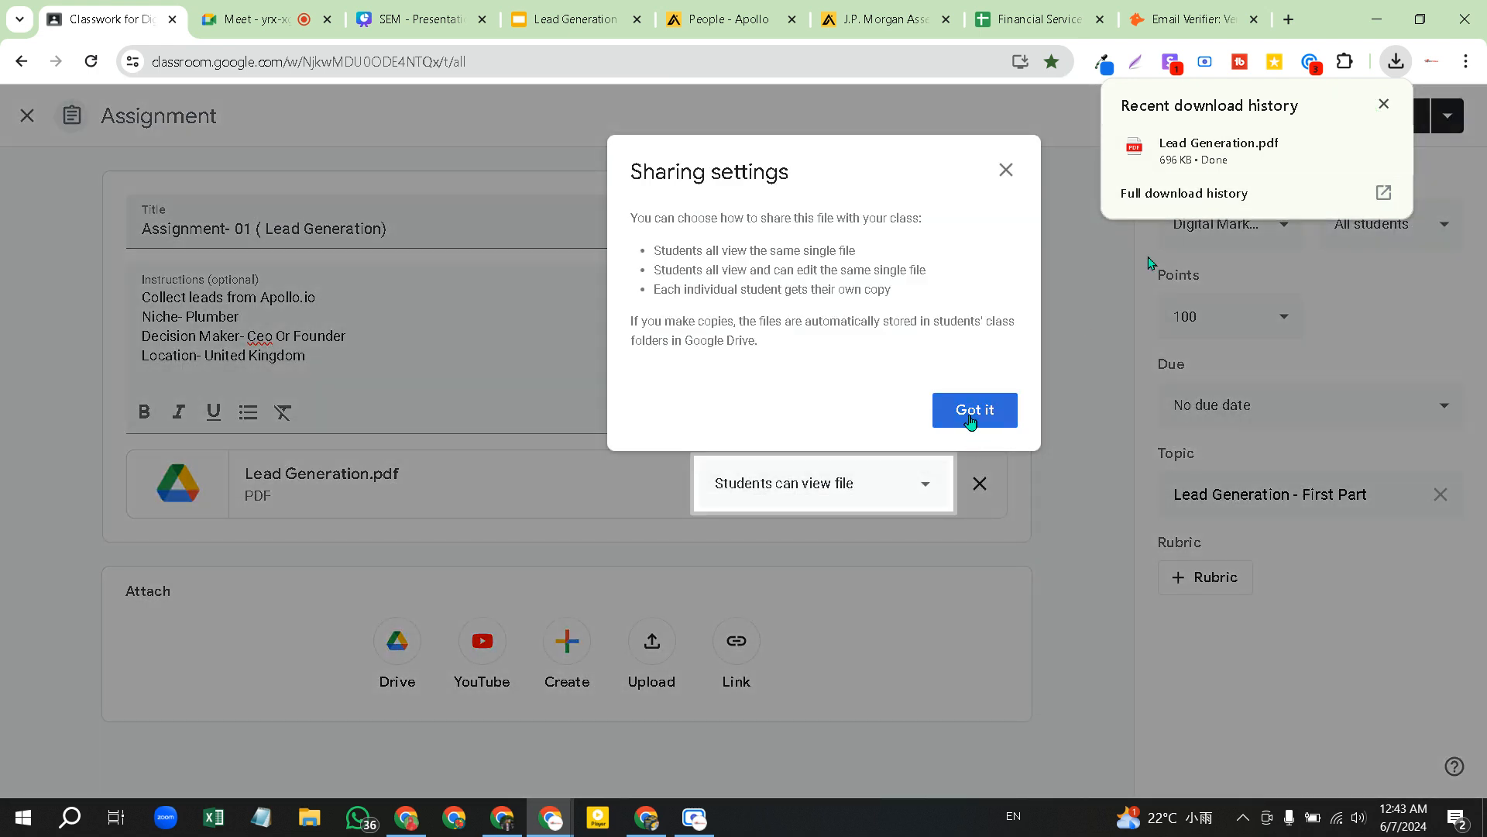
click(971, 421)
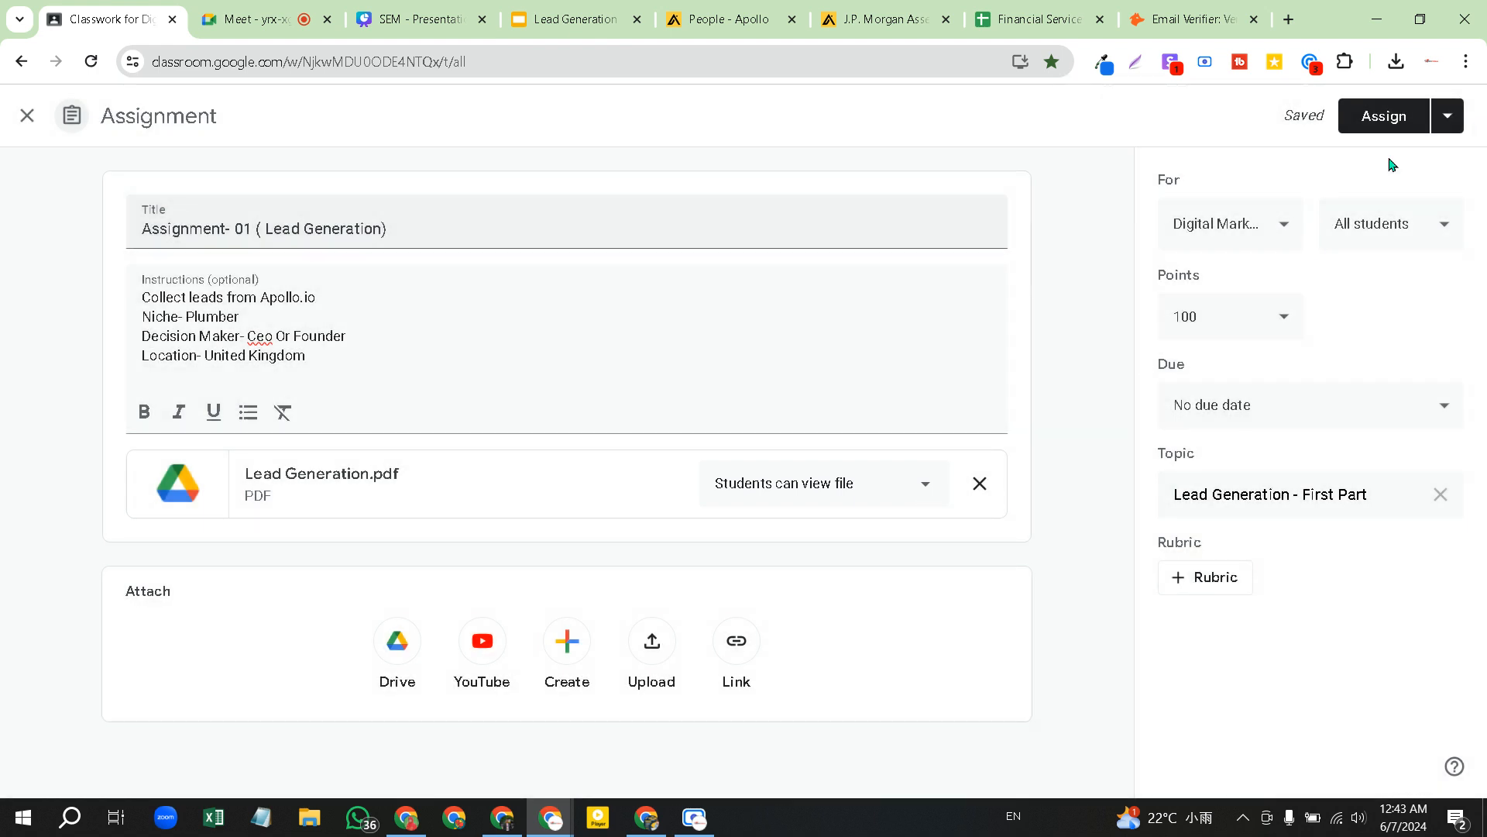
Assign the finished Lead Generation assignment to all students and check its entry in the classwork list
click(1384, 117)
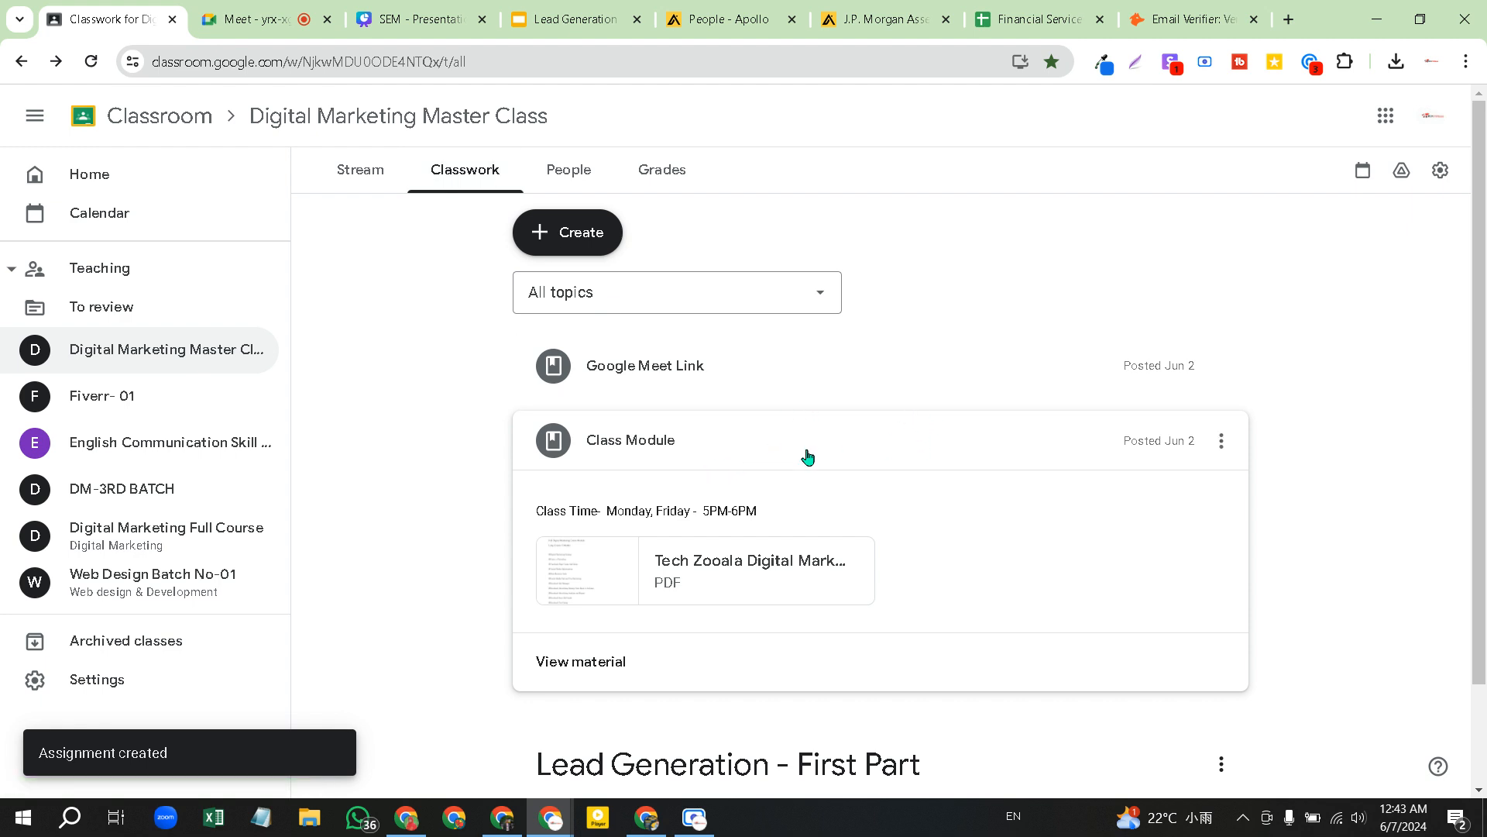
scroll(736, 465, down, 2)
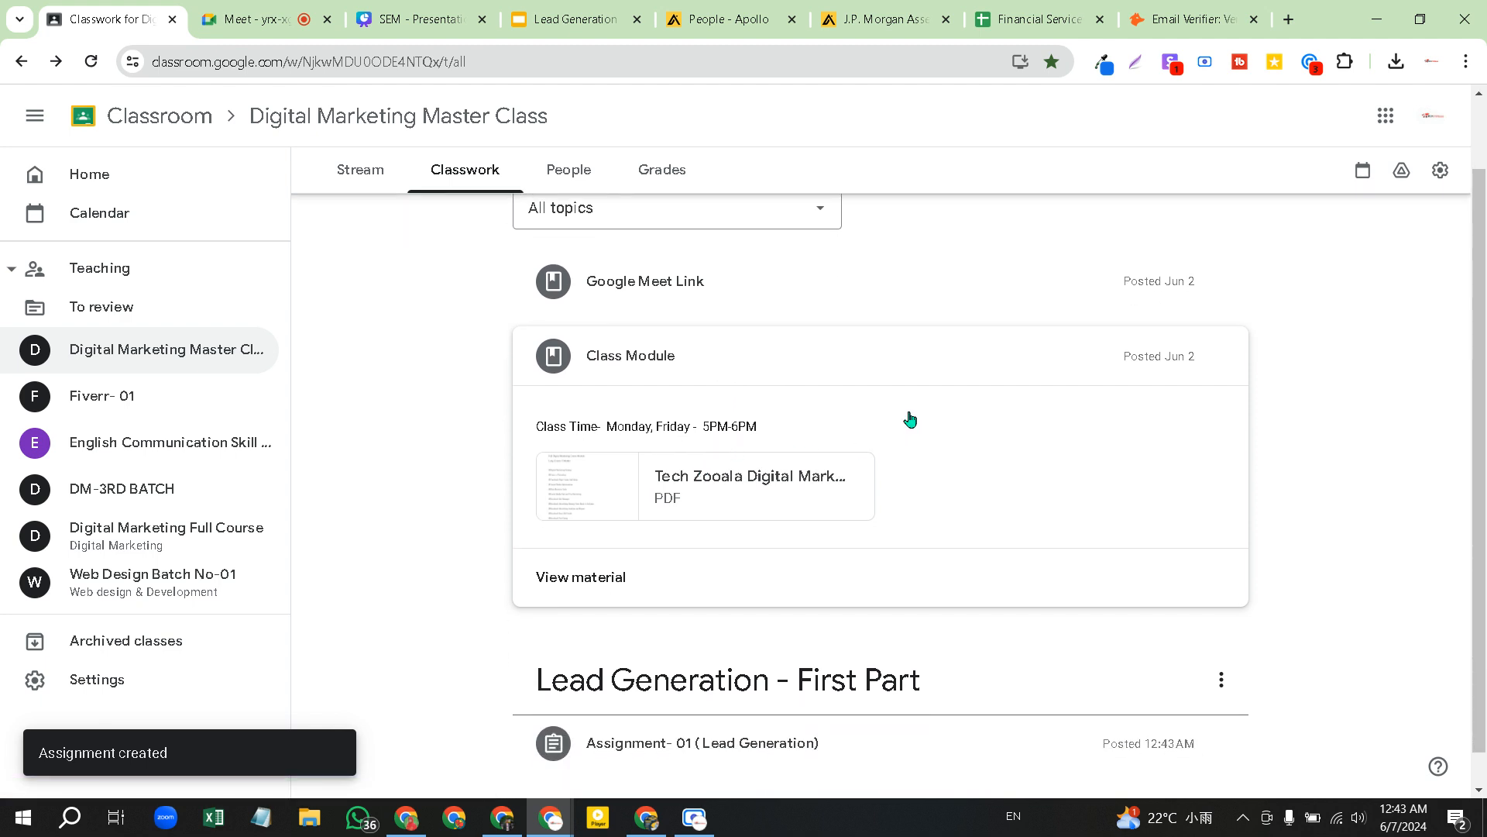
scroll(890, 407, up, 2)
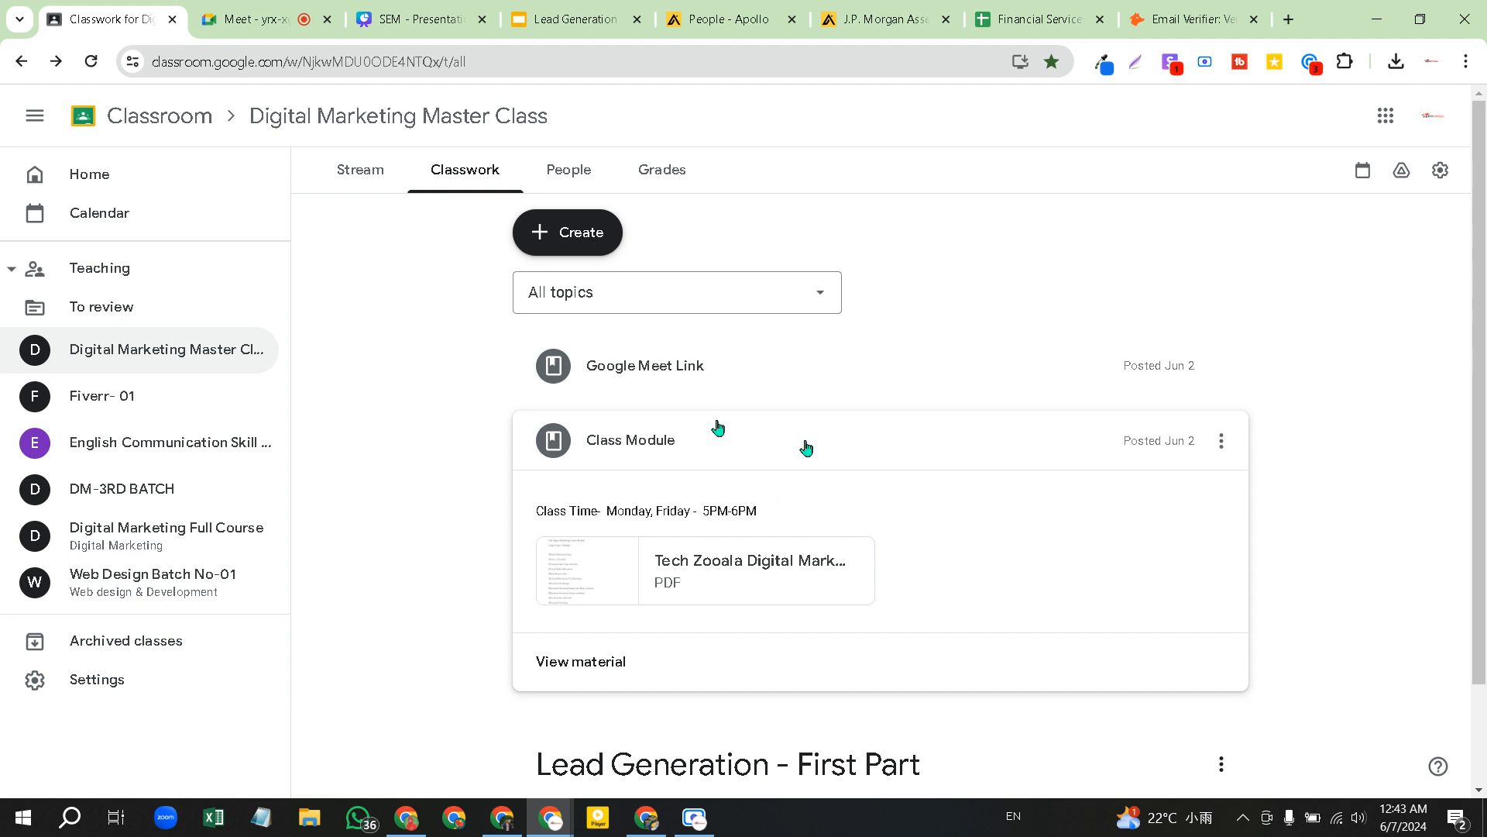
Share the Financial Services spreadsheet in Google Sheets with anyone who has the link as viewer, and copy its link
click(988, 11)
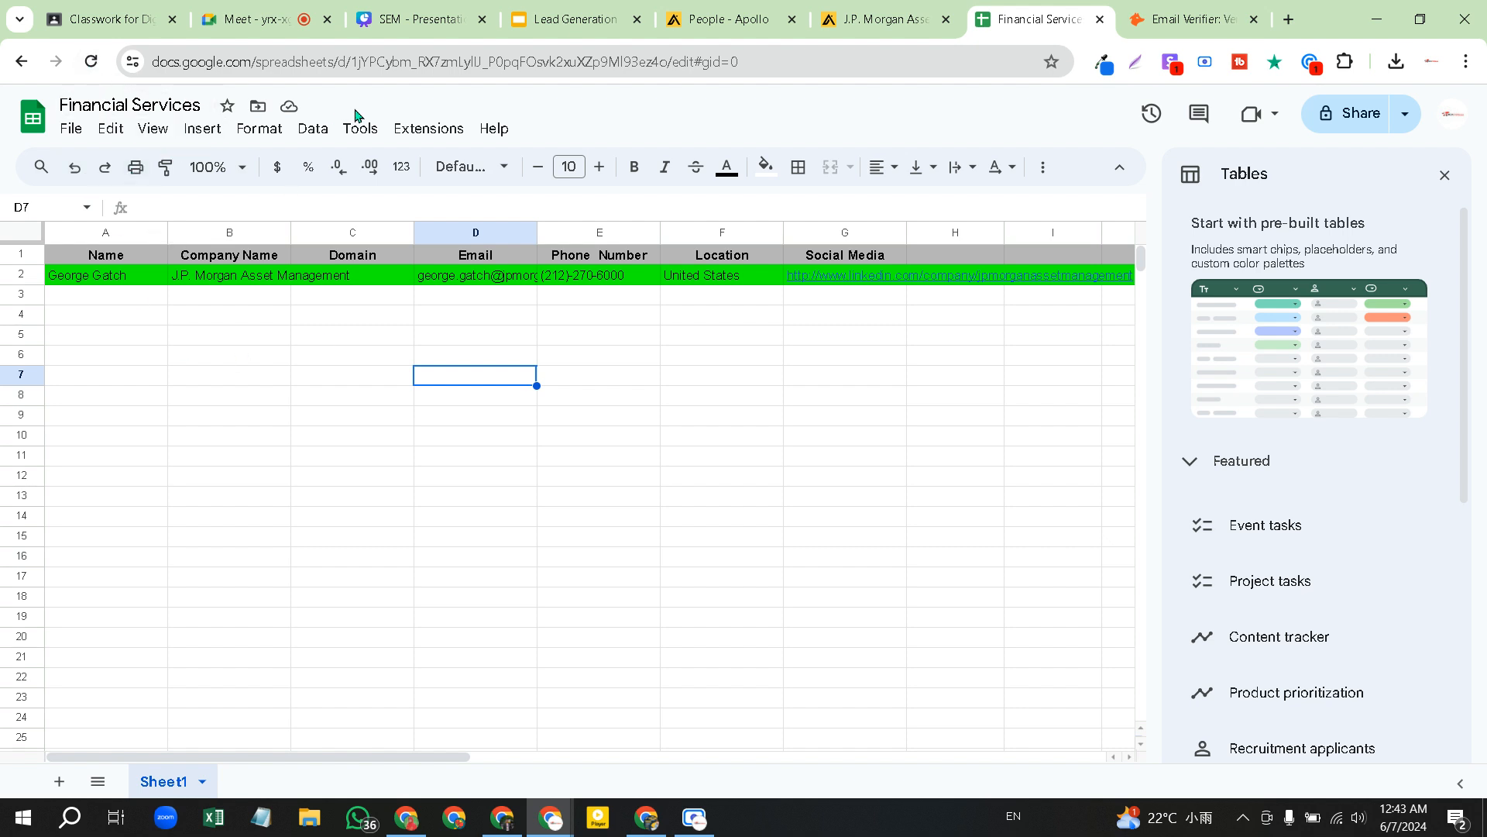
click(646, 64)
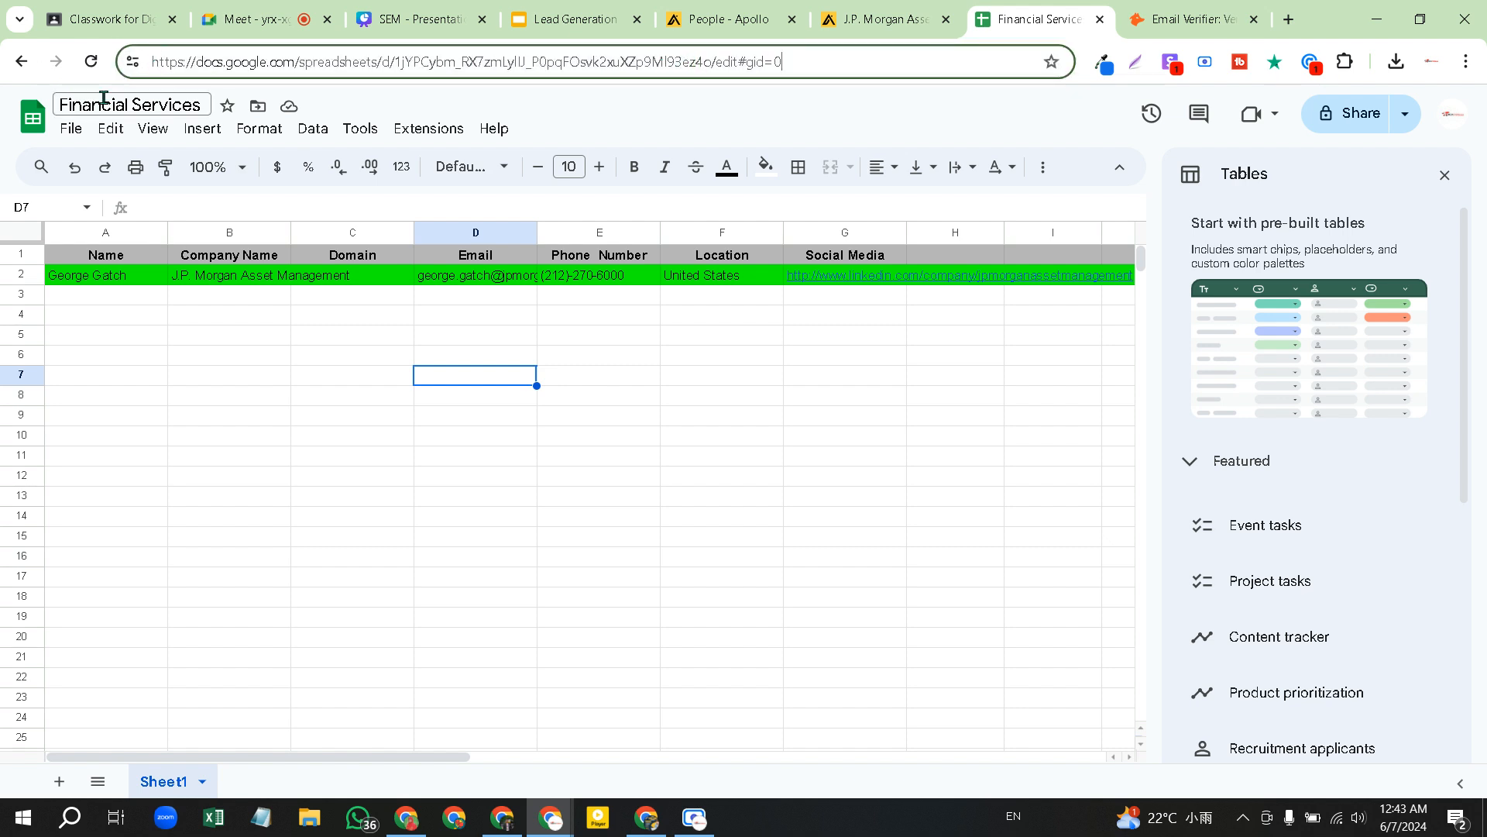
click(1360, 119)
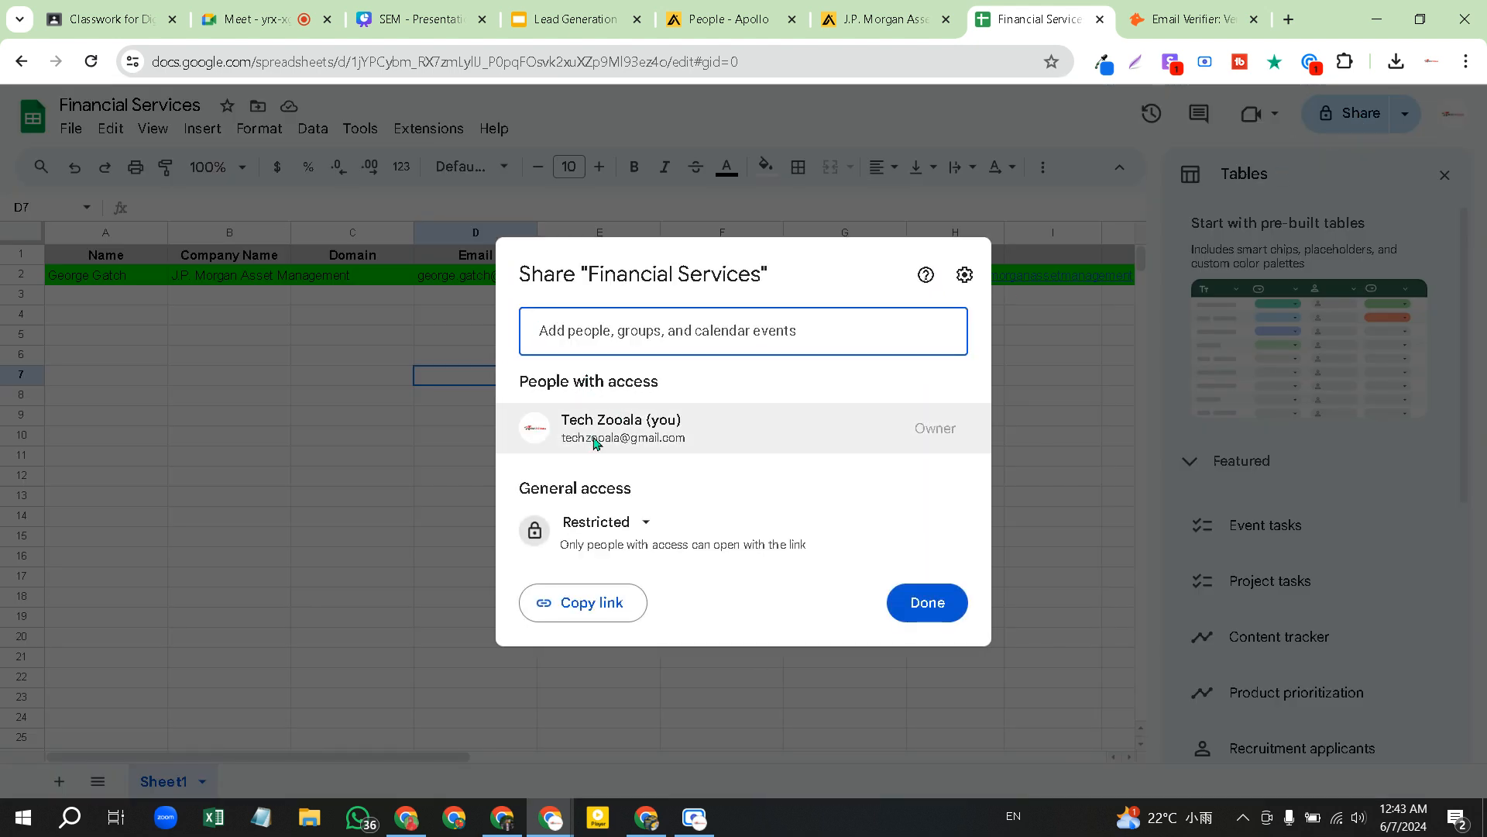
click(614, 527)
click(680, 611)
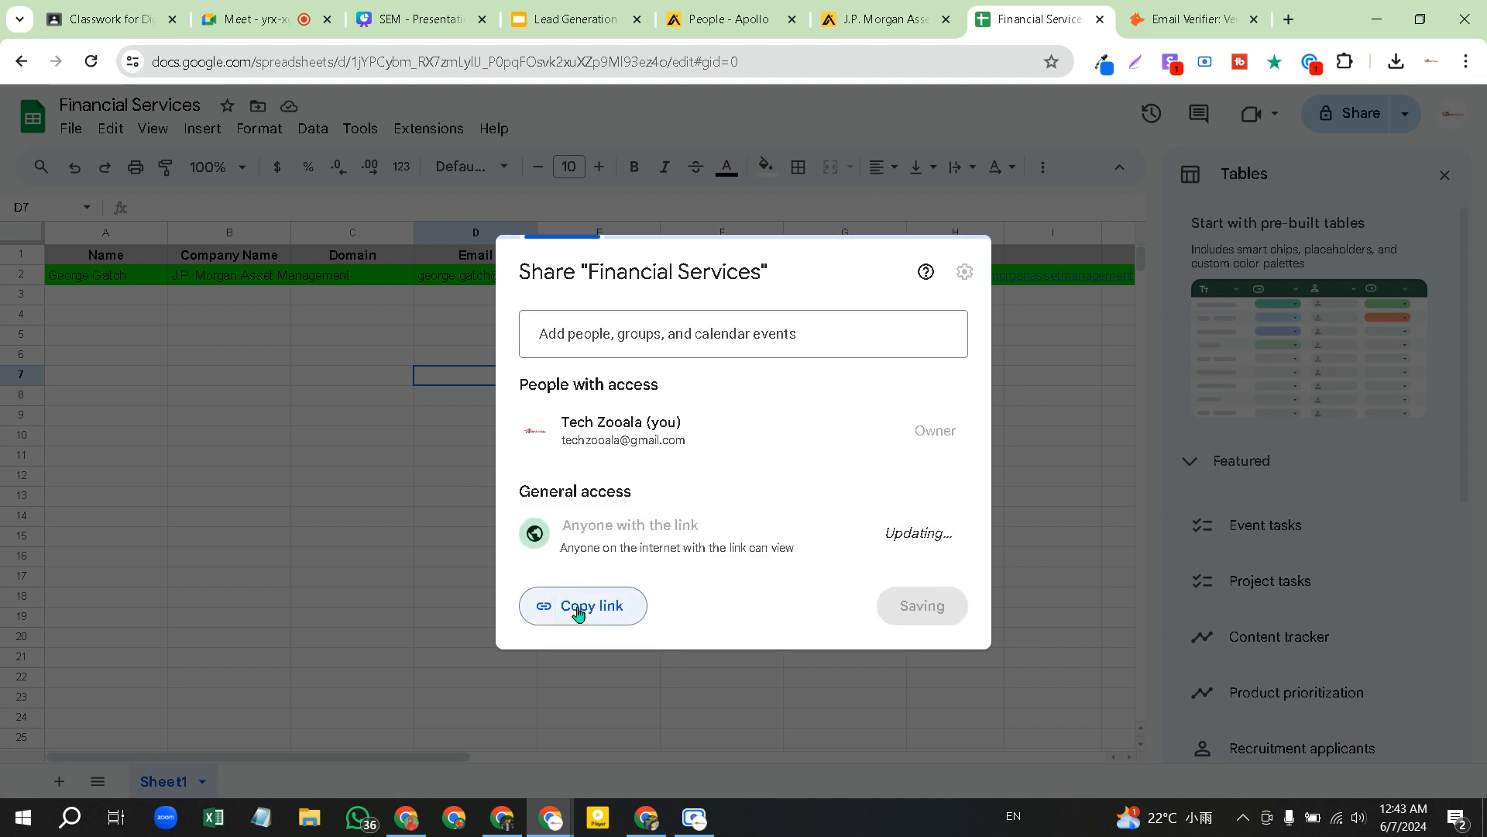
click(574, 606)
click(925, 606)
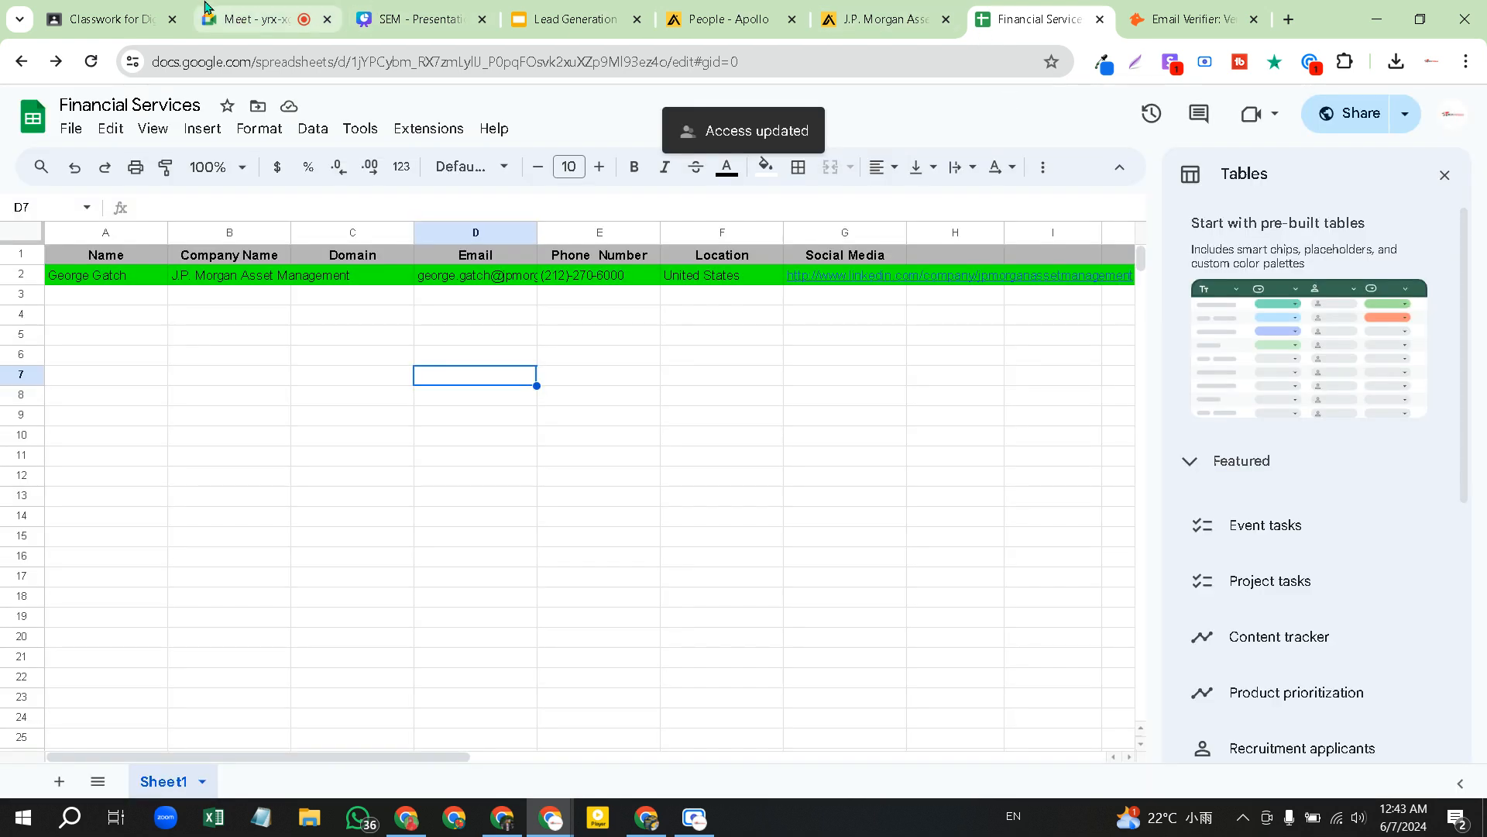
Create a new Google Classroom material titled "Sheet Sample" with the copied spreadsheet link as its description
click(130, 9)
click(577, 230)
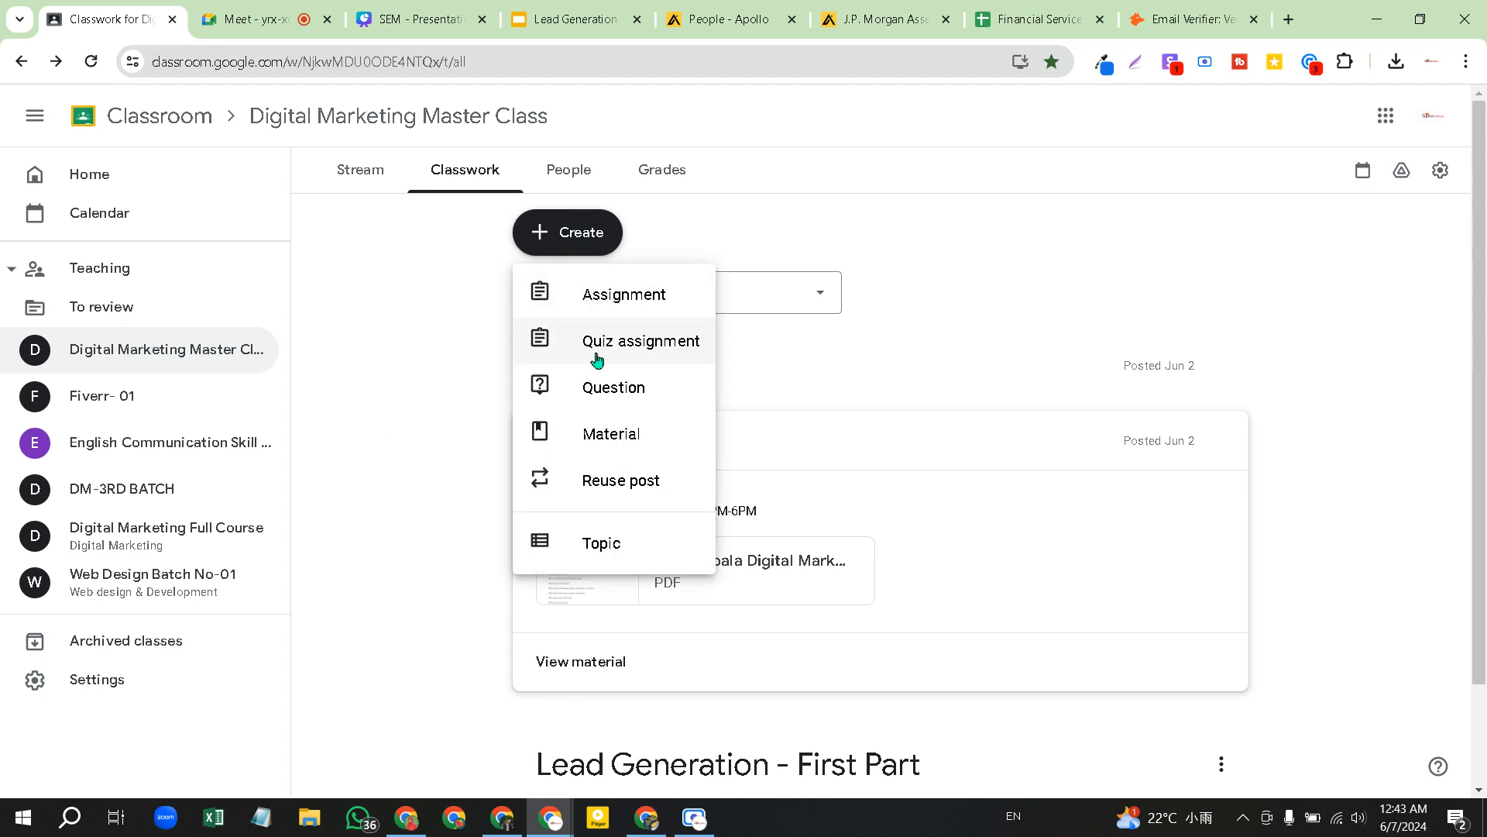
click(877, 235)
click(543, 233)
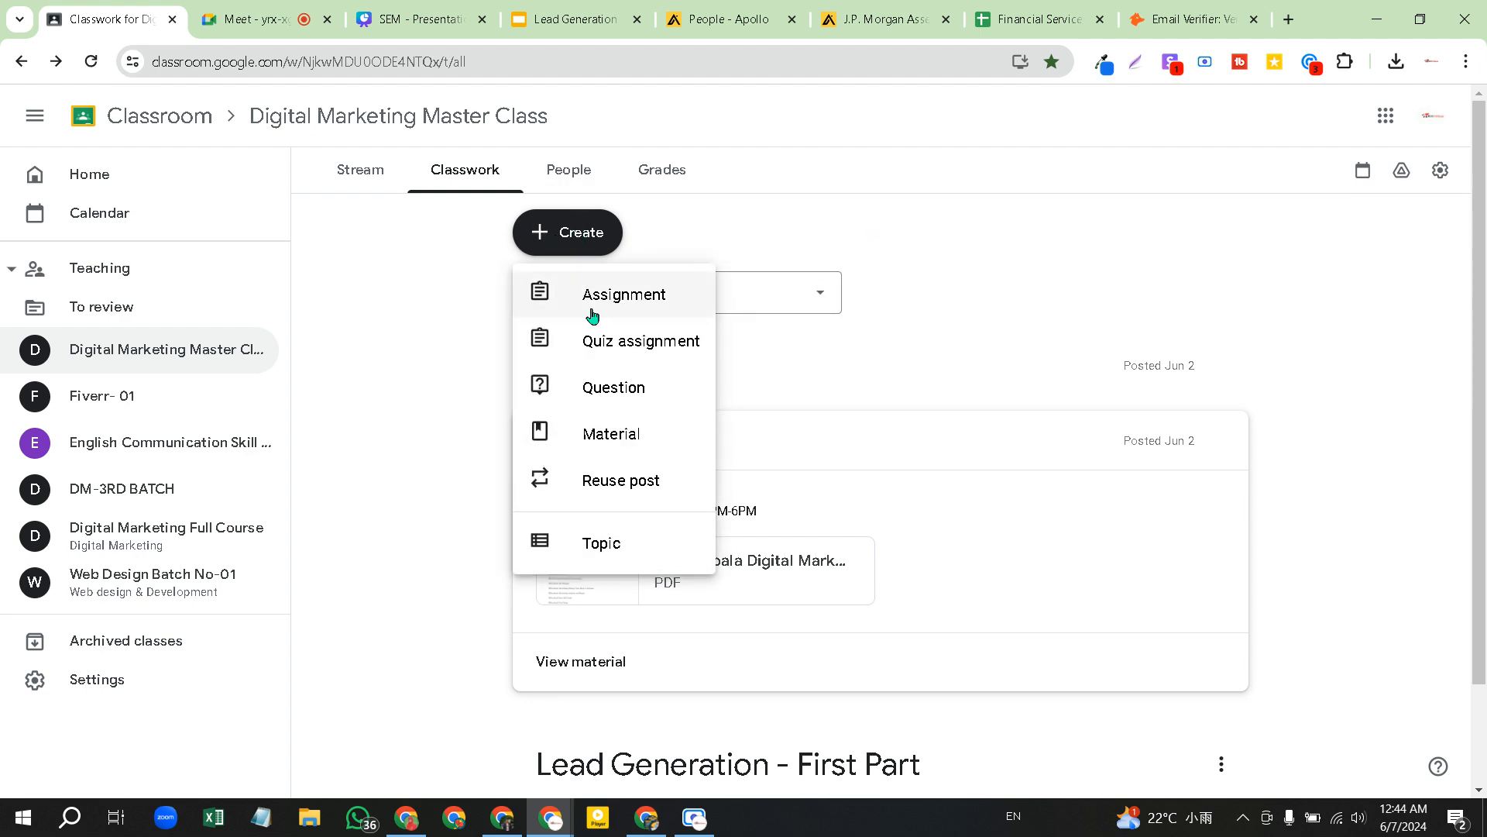
click(619, 434)
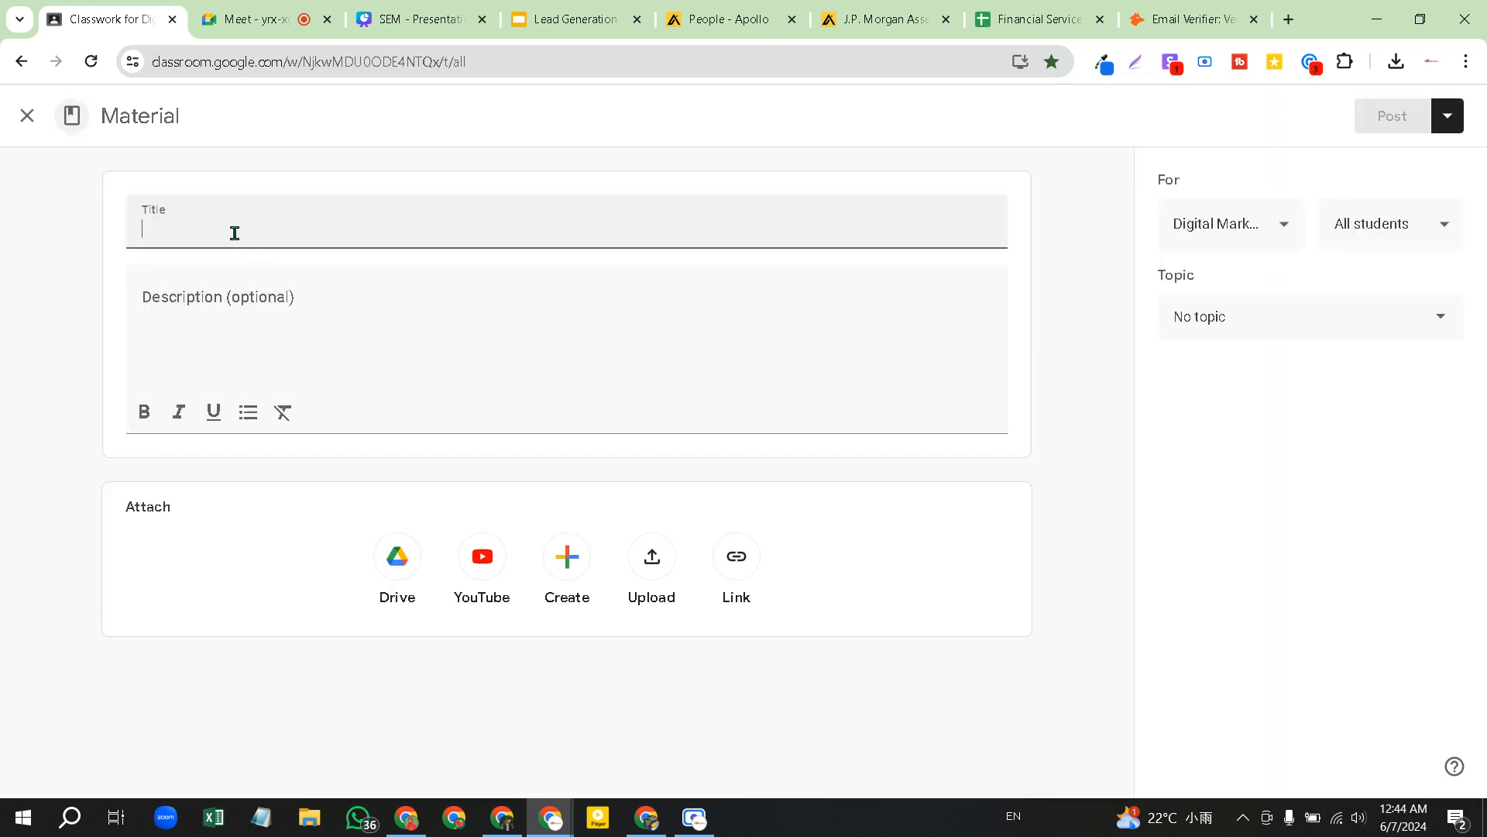
text(Shee)
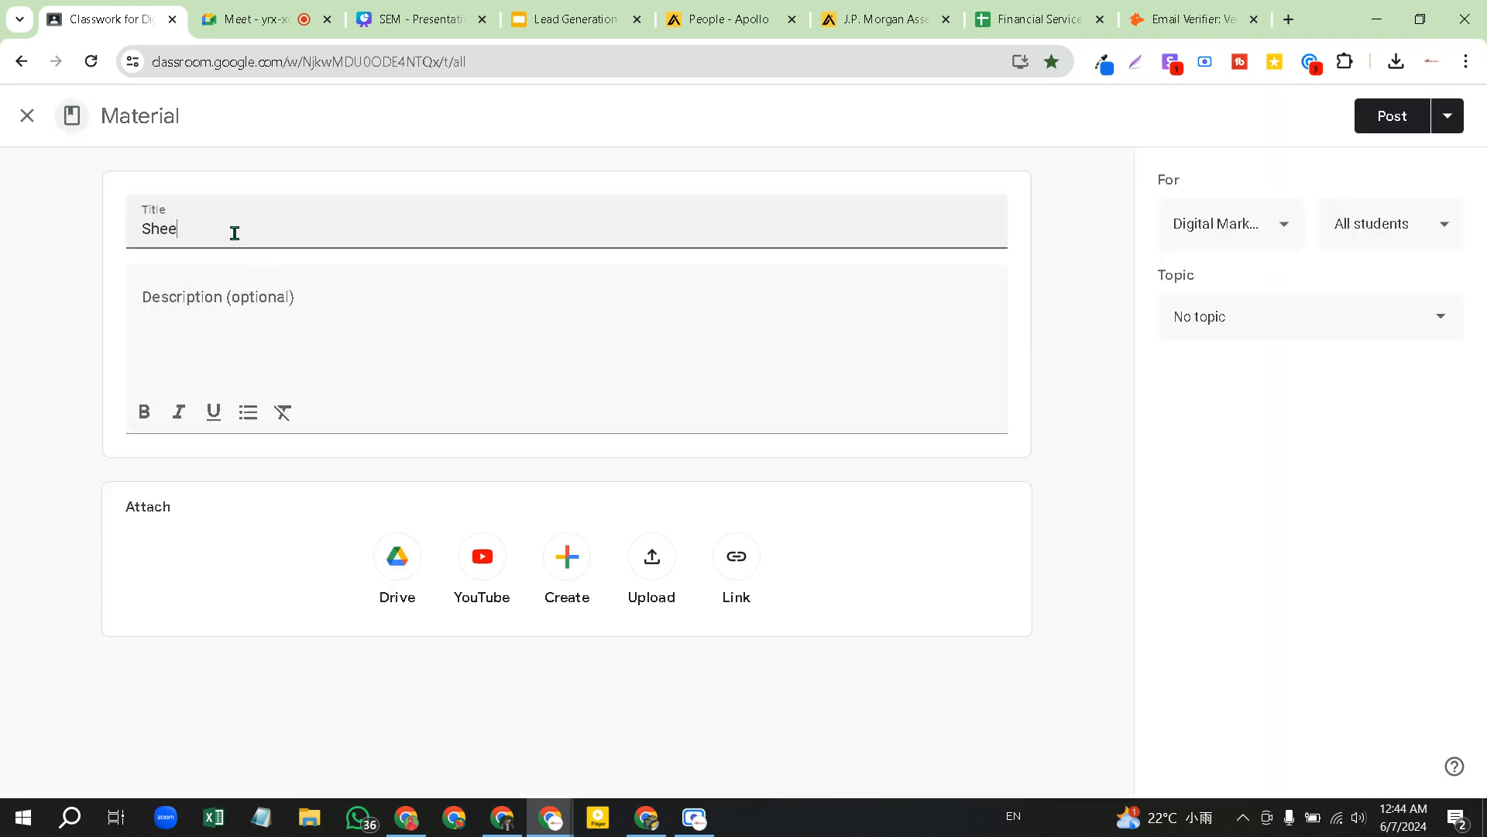
text(t Sample)
click(258, 300)
key(ctrl+v)
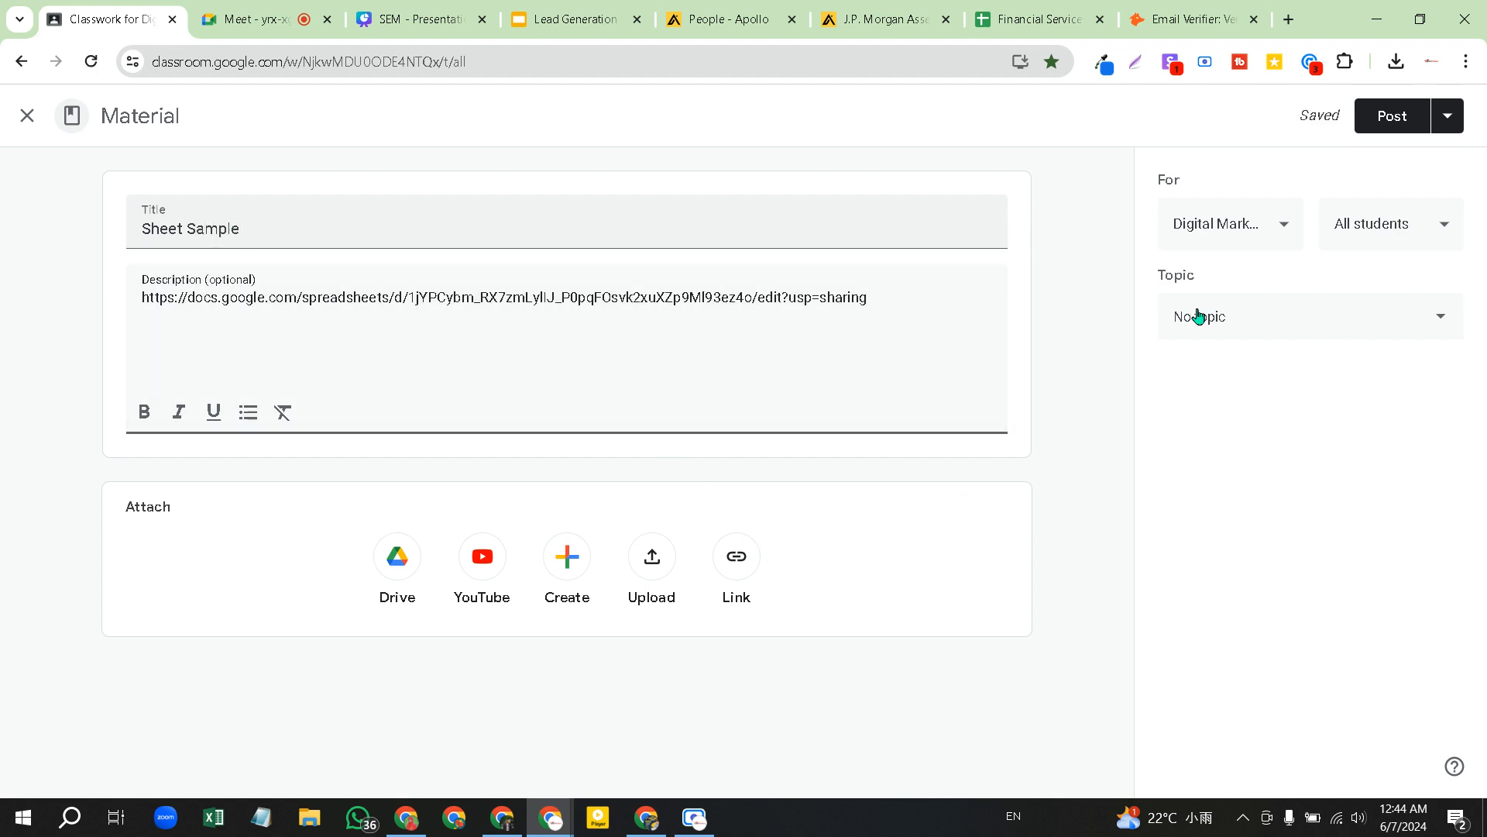
File the Sheet Sample material under the topic "Lead Generation - First Part" and post it to the class
click(1229, 319)
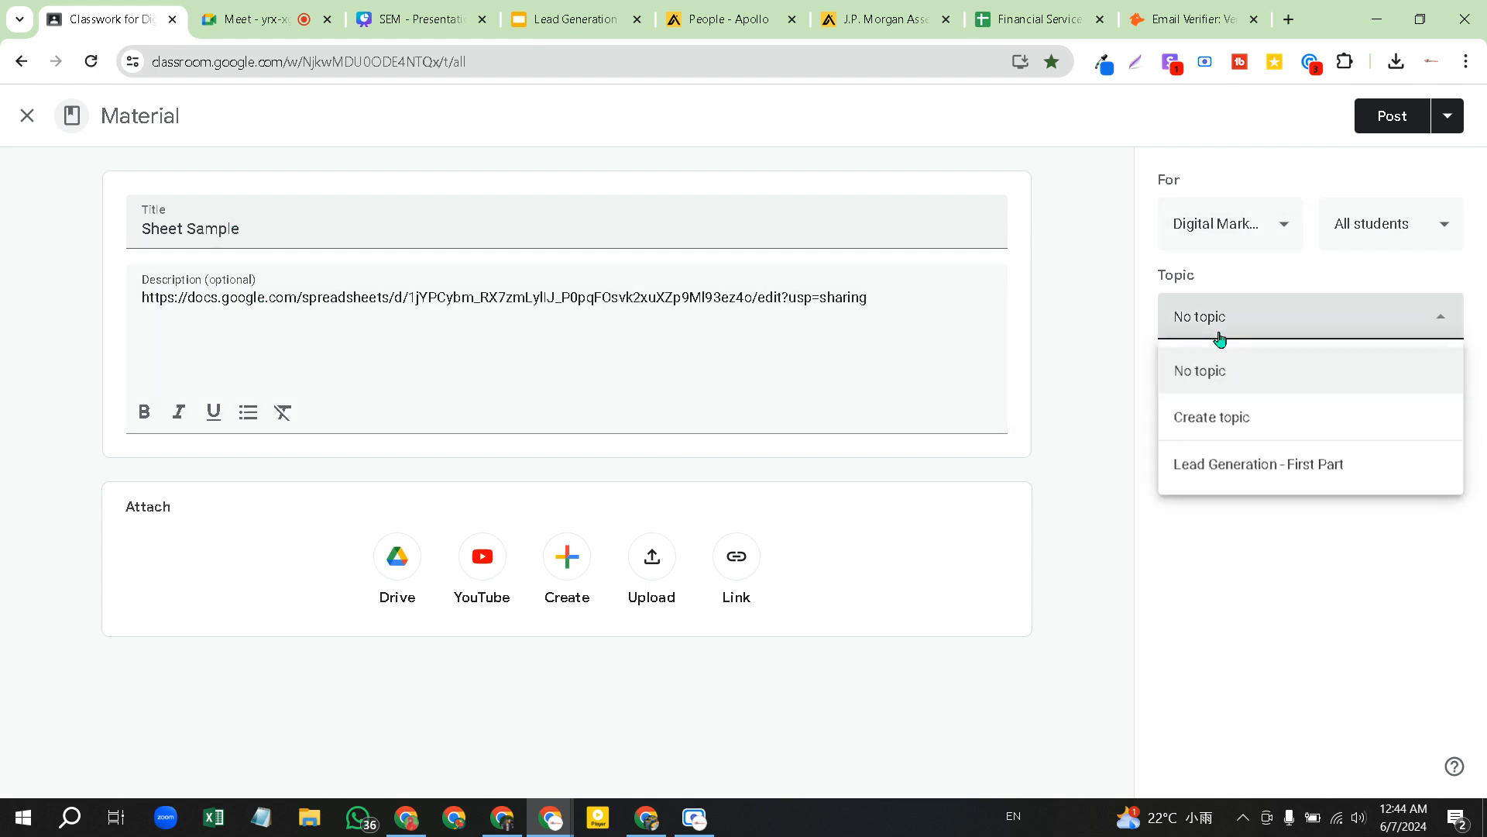
click(1228, 466)
click(1383, 118)
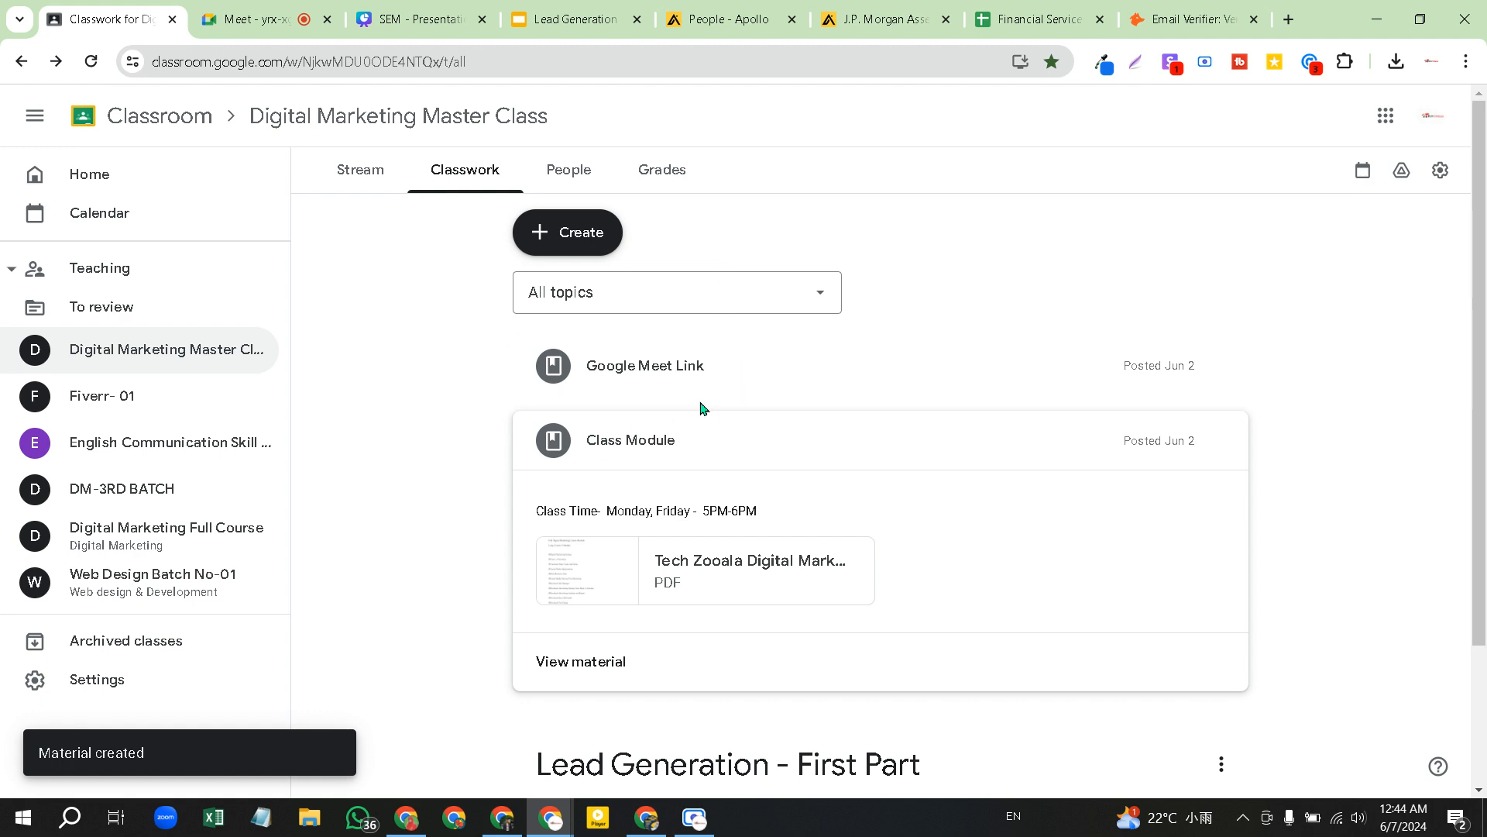
Expand the Sheet Sample material and Assignment- 01 (Lead Generation) in the classwork list to review their posted contents
scroll(725, 463, down, 2)
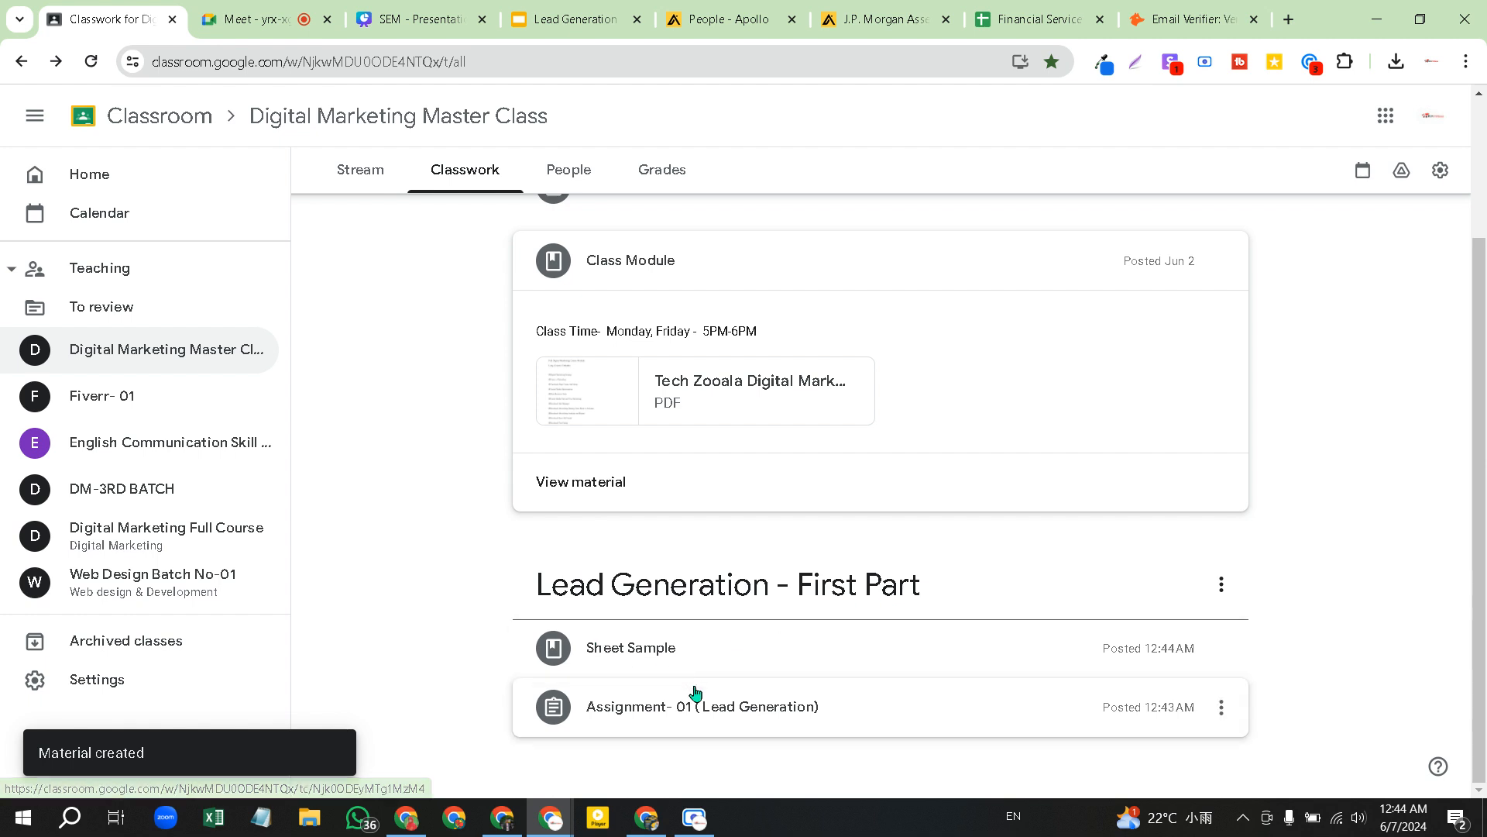
click(686, 655)
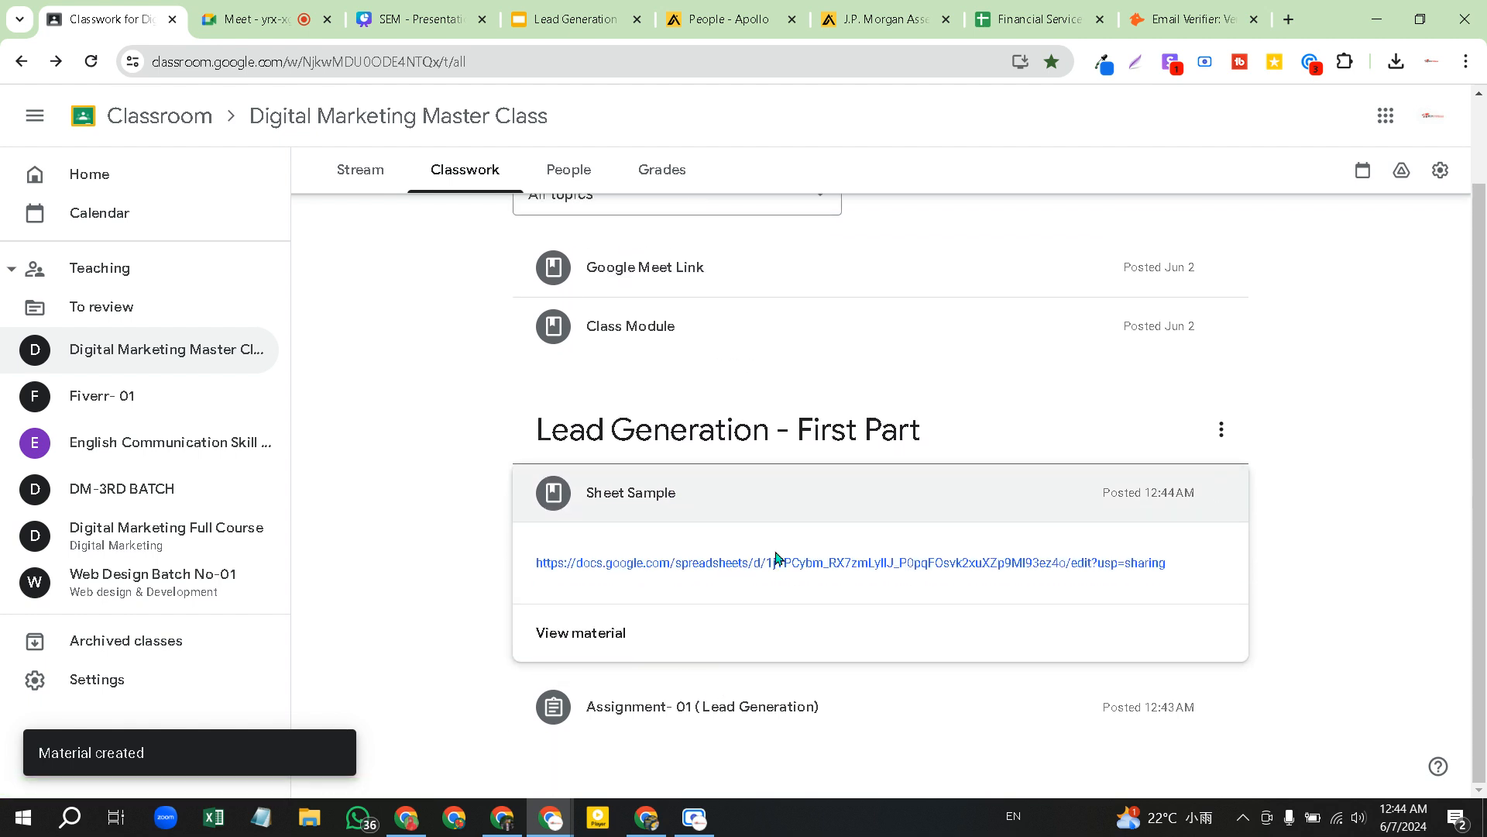
click(702, 706)
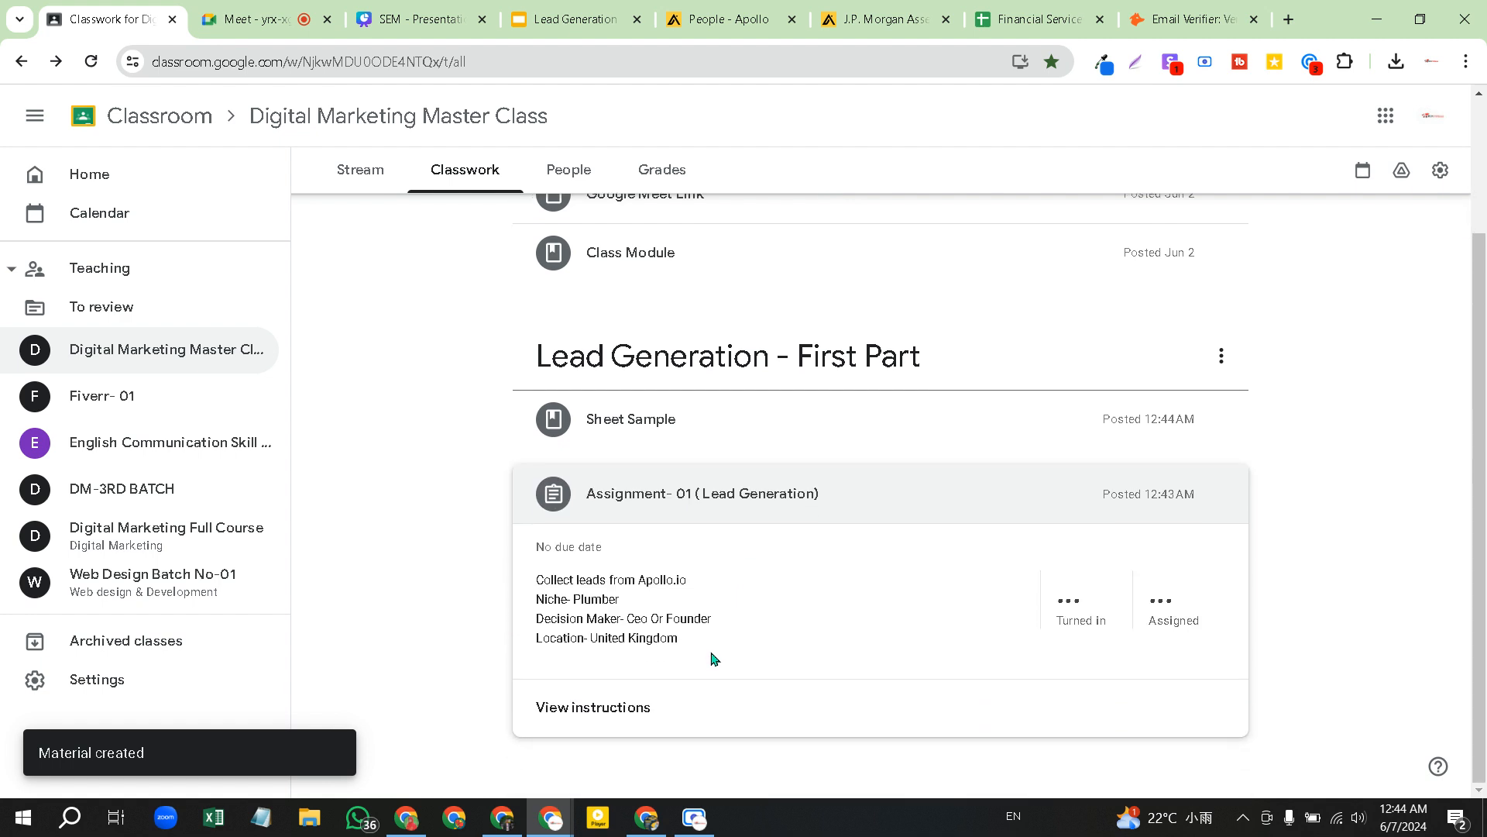